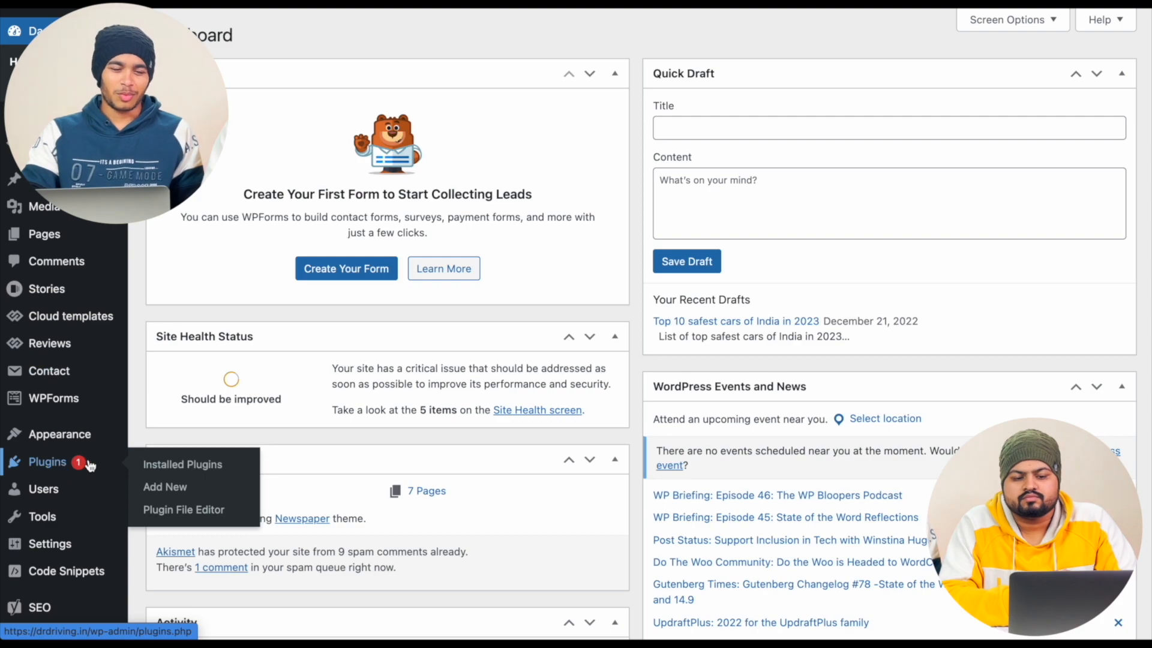
# - Open the installed plugins page in a new tab and search the add-plugins directory for "web stories"
pyautogui.rightClick(173, 469)
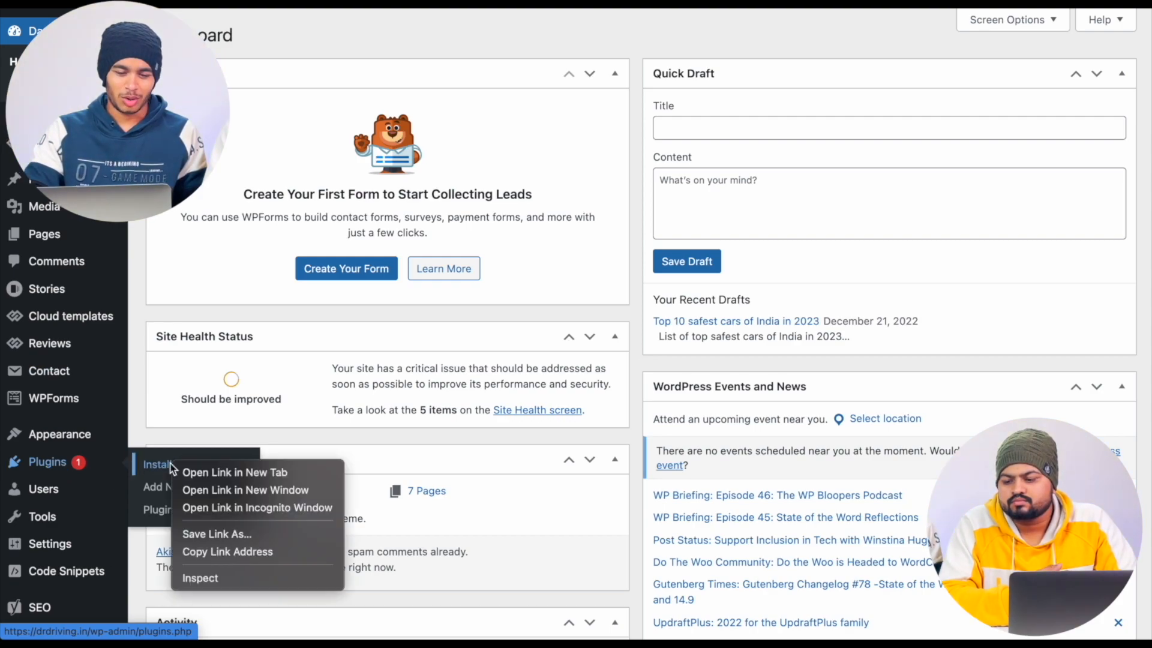
pyautogui.click(207, 472)
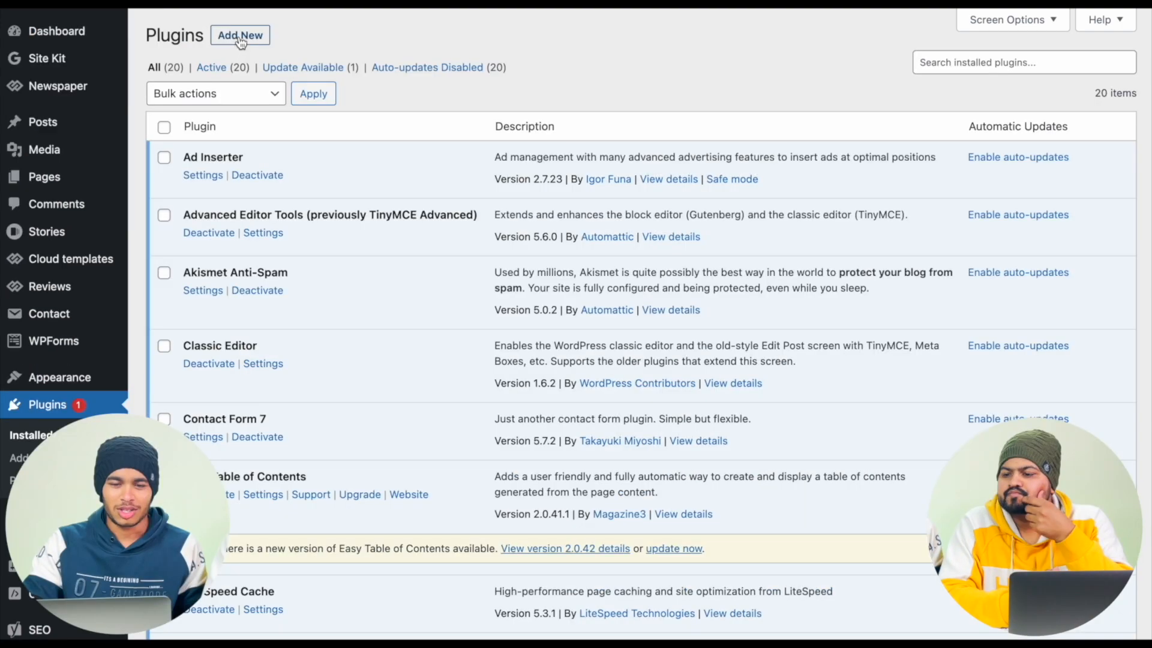
pyautogui.click(240, 42)
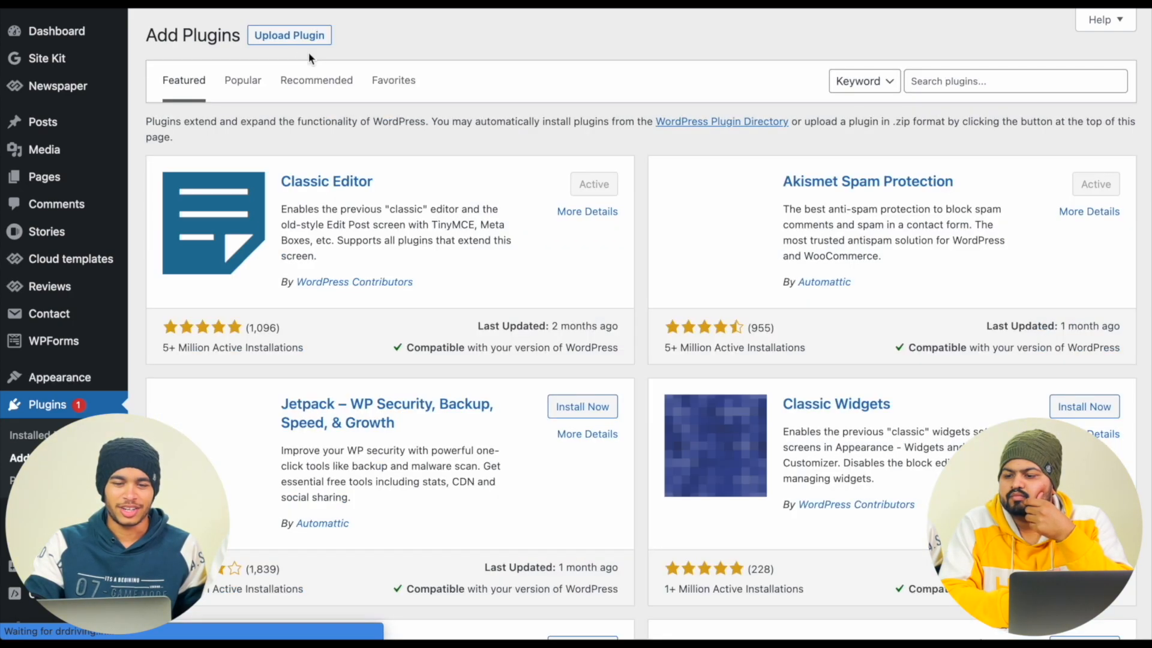
pyautogui.click(1014, 81)
pyautogui.write('web s')
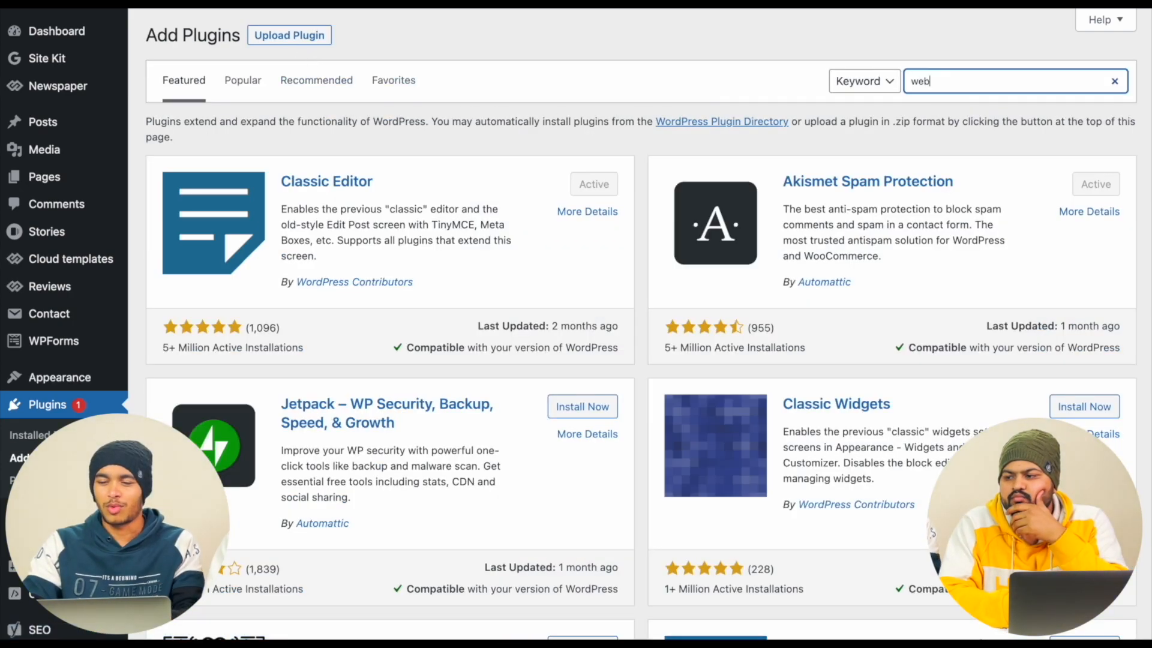
pyautogui.write('tories')
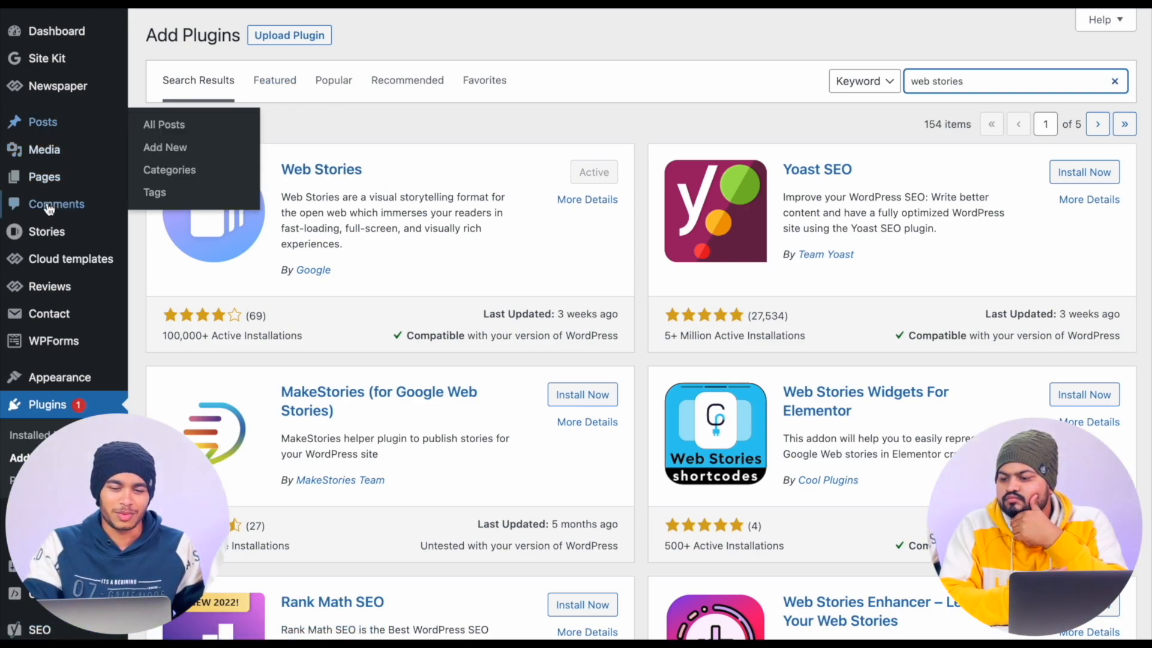
# - Open the settings of the Web Stories plugin from the list of installed plugins
pyautogui.click(71, 435)
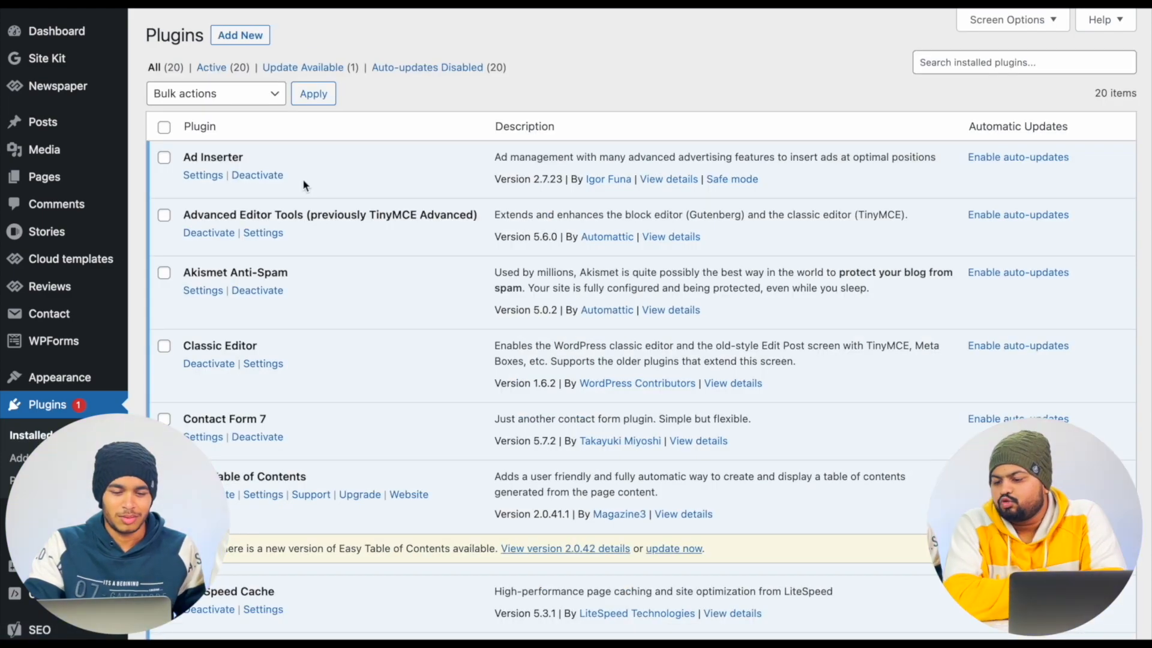
pyautogui.scroll(-5, 348, 279)
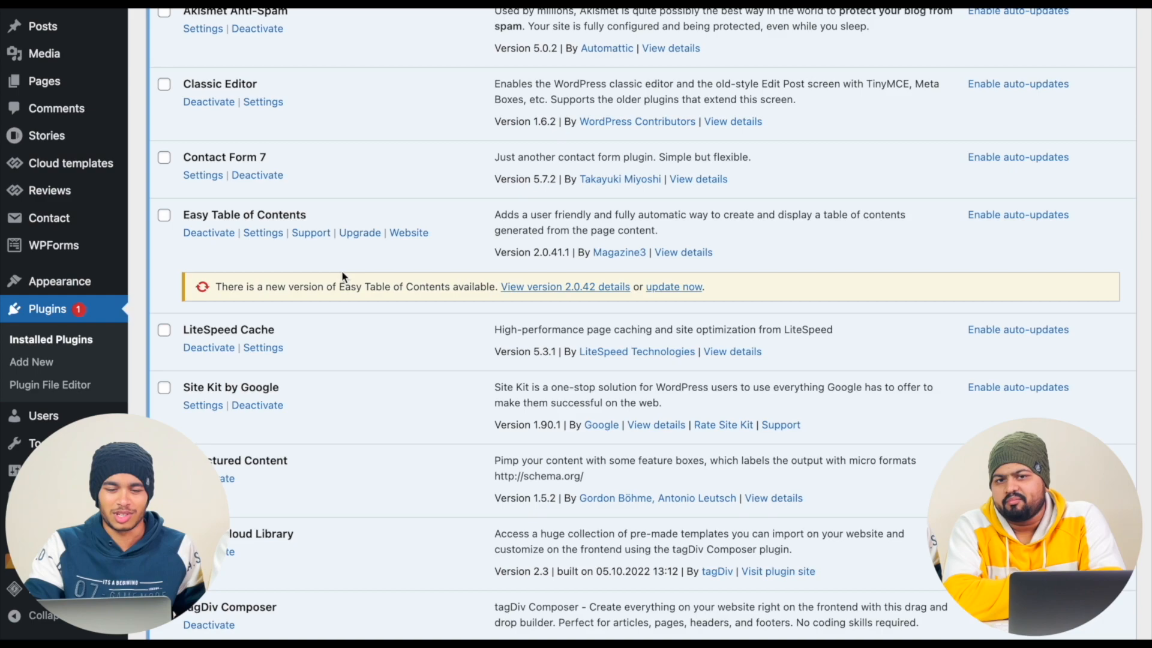
pyautogui.scroll(-9, 343, 276)
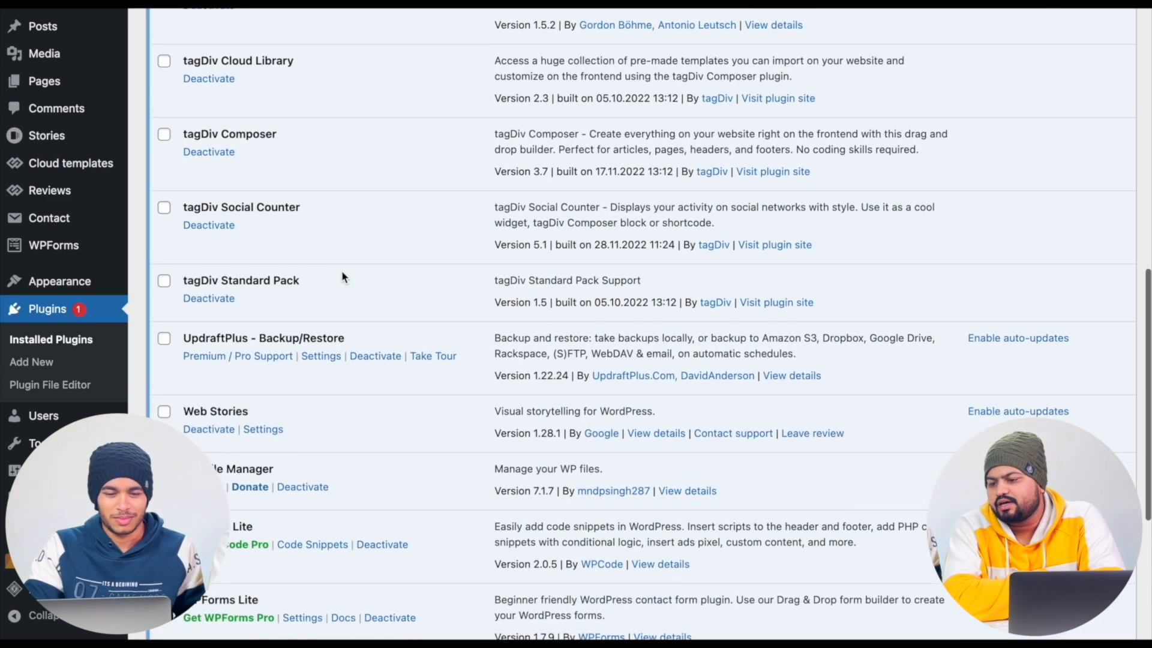
pyautogui.scroll(-5, 342, 276)
pyautogui.click(271, 194)
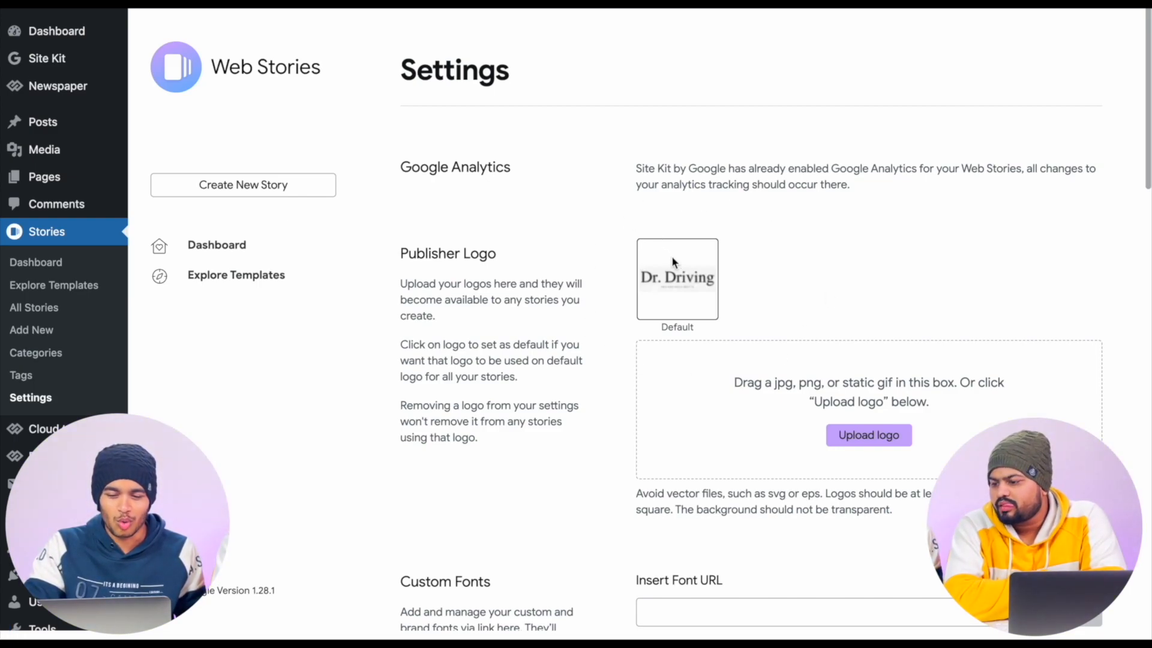
# - Examine the Web Stories settings for publisher logo, custom fonts, data sharing, video optimization, archives and monetization
pyautogui.scroll(-2, 697, 289)
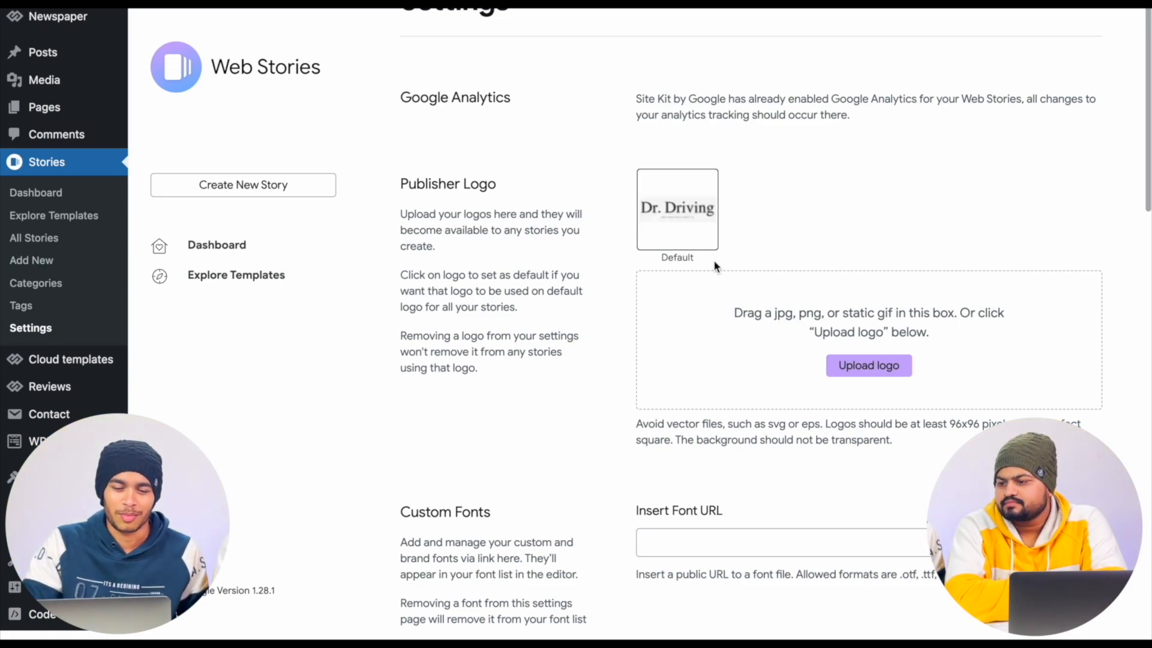
pyautogui.scroll(-10, 729, 318)
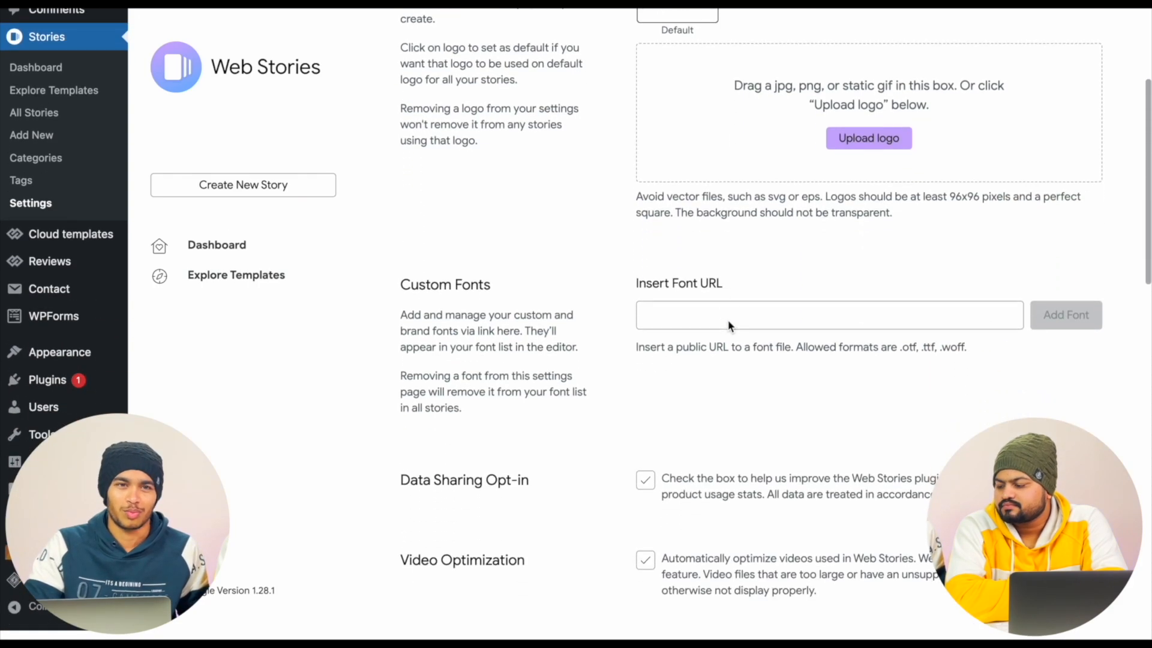
pyautogui.scroll(-7, 729, 324)
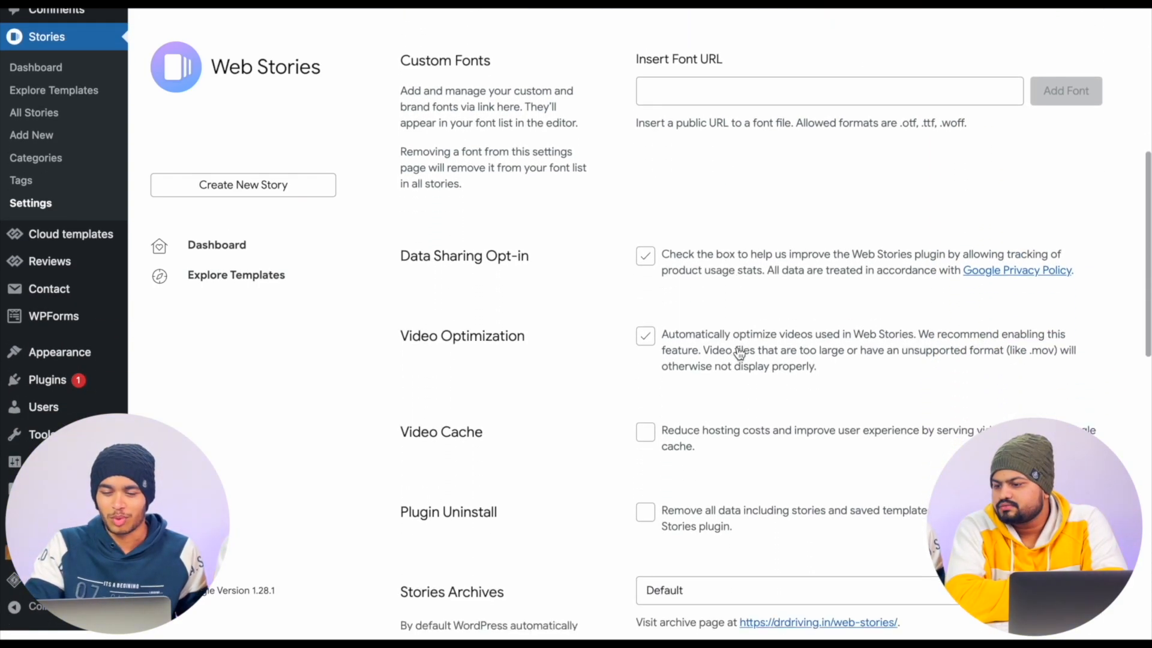
pyautogui.scroll(-2, 739, 353)
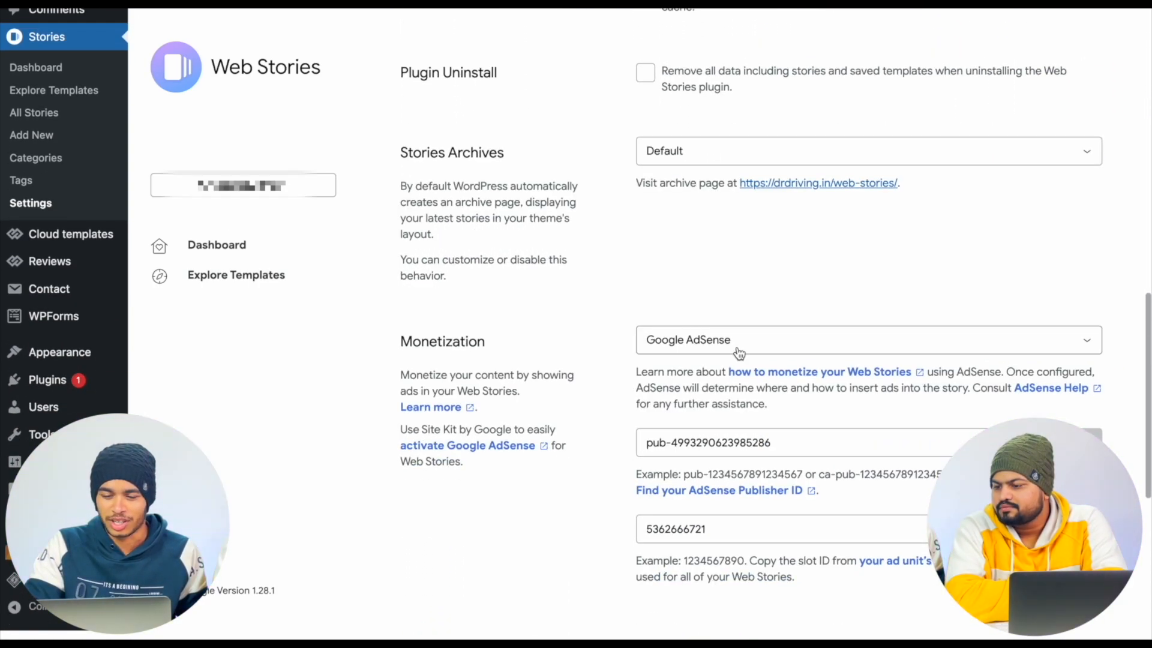
pyautogui.scroll(8, 740, 353)
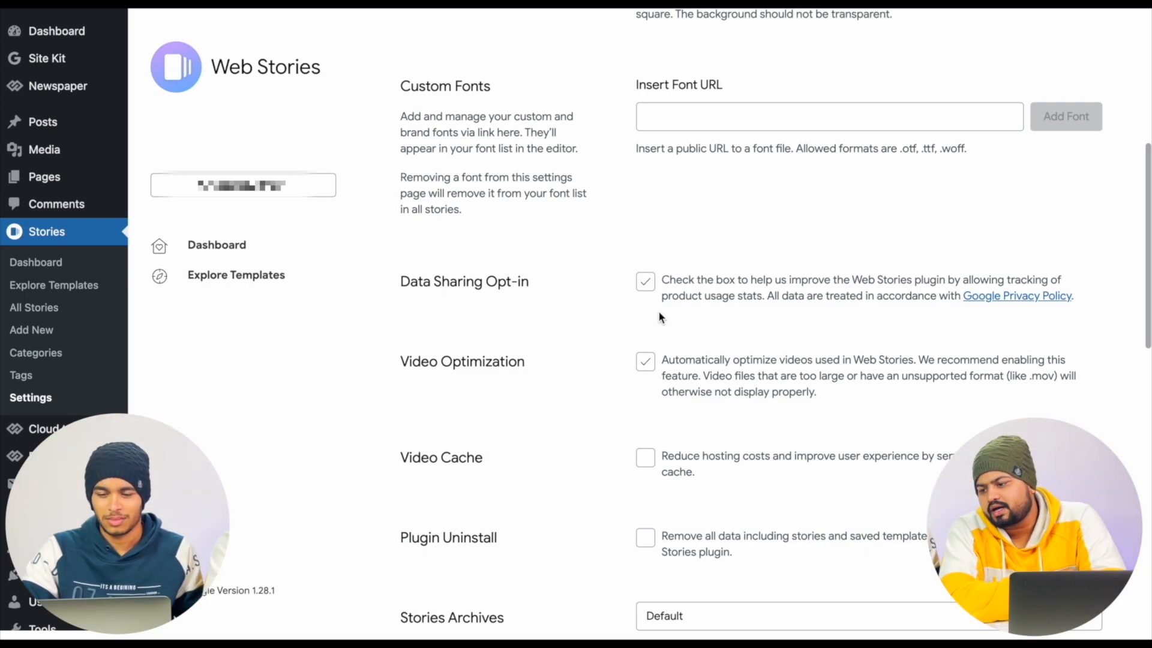
pyautogui.scroll(2, 660, 317)
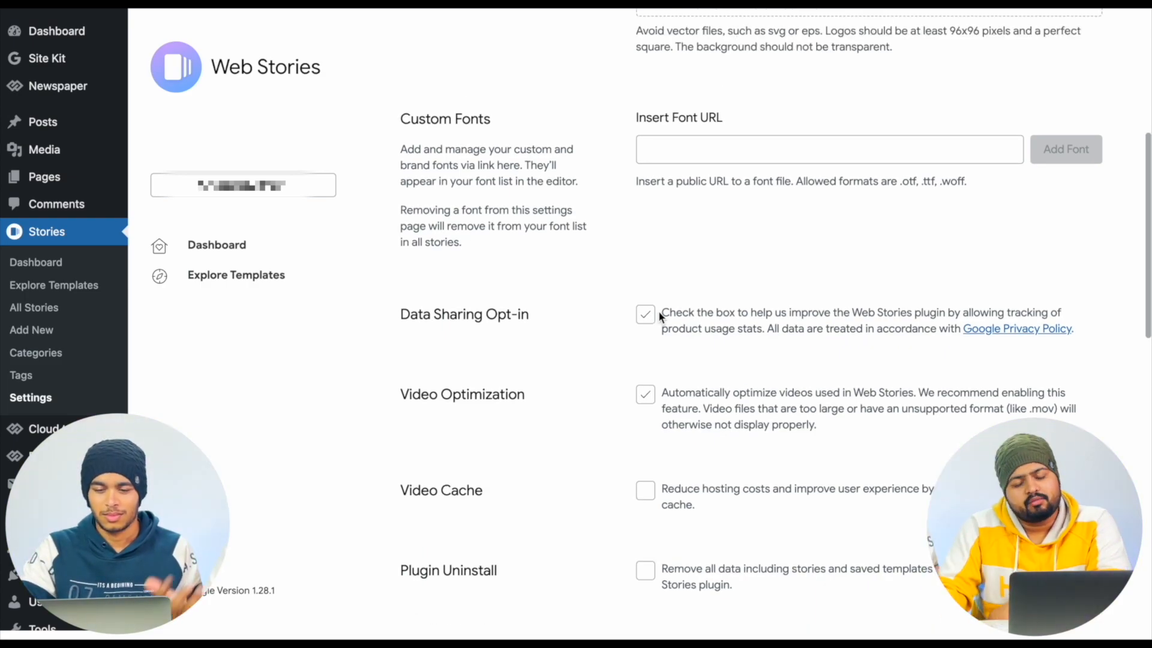
pyautogui.scroll(1, 660, 317)
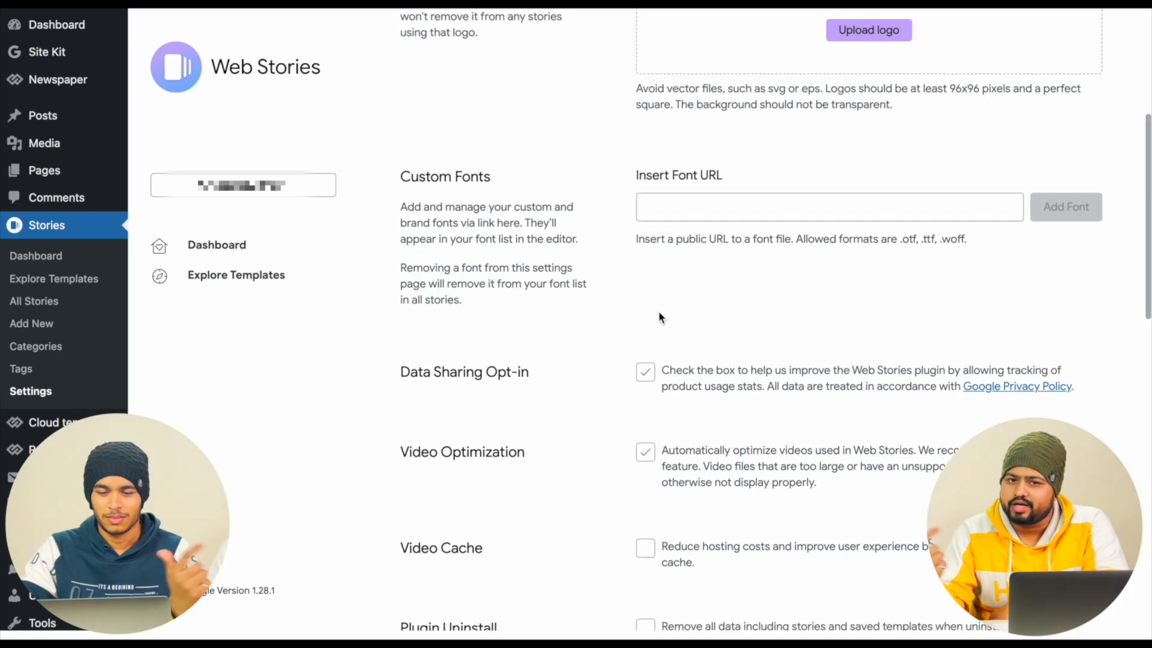
# - Toggle the Data Sharing Opt-in option of Web Stories off and back on
pyautogui.scroll(-1, 660, 317)
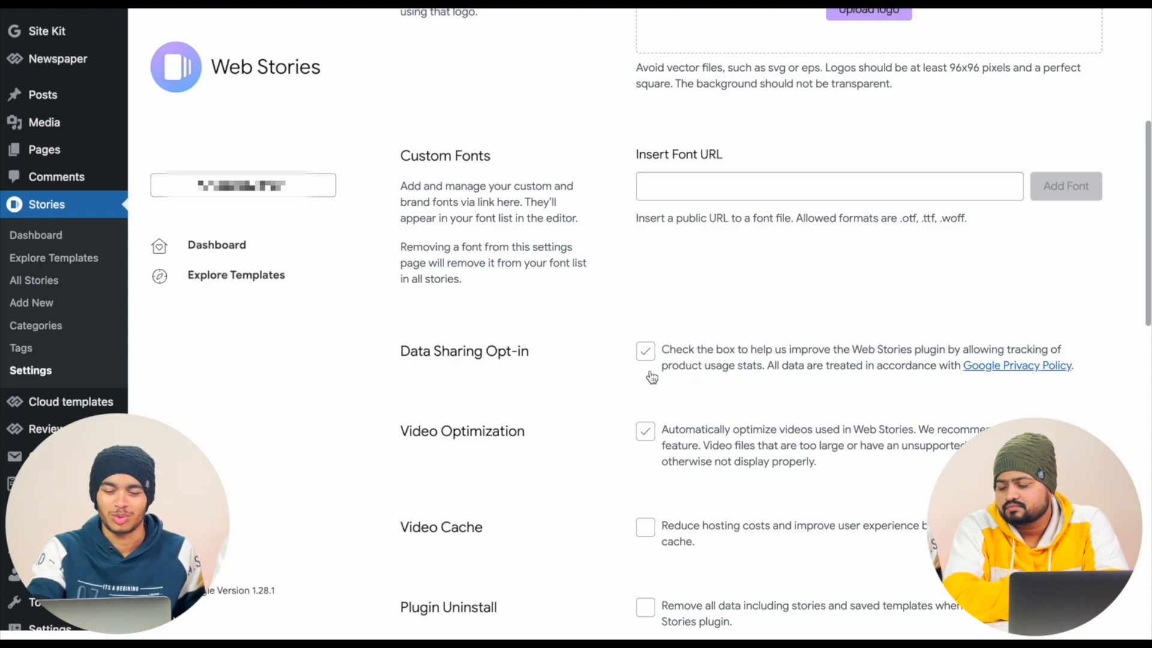
pyautogui.click(646, 351)
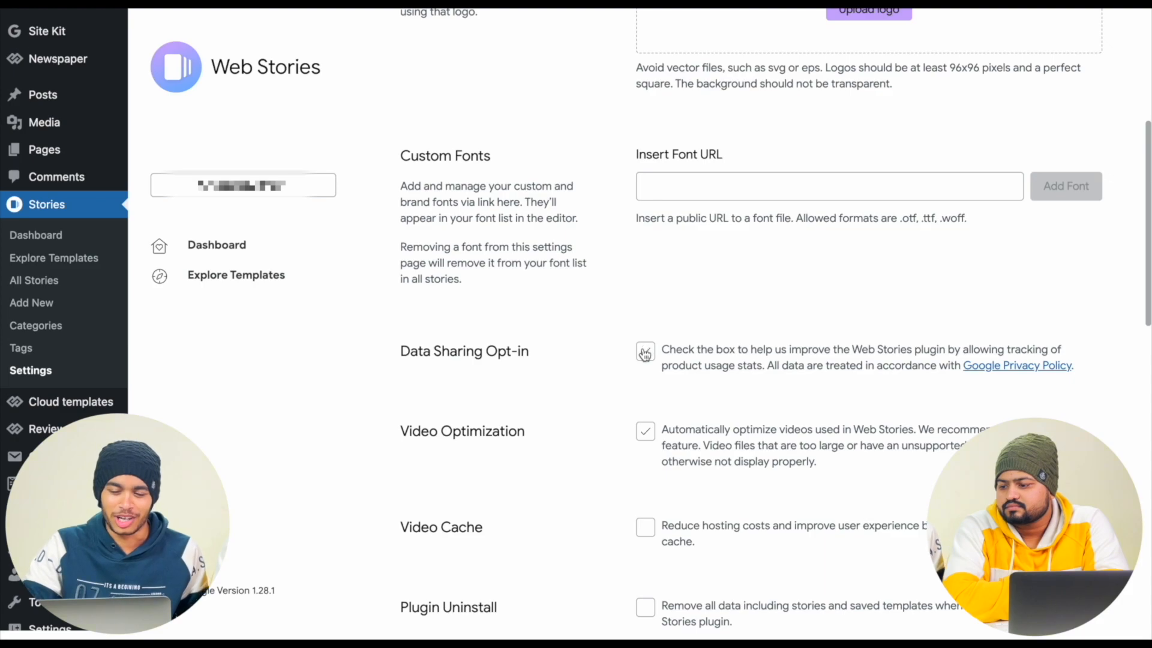
pyautogui.click(646, 352)
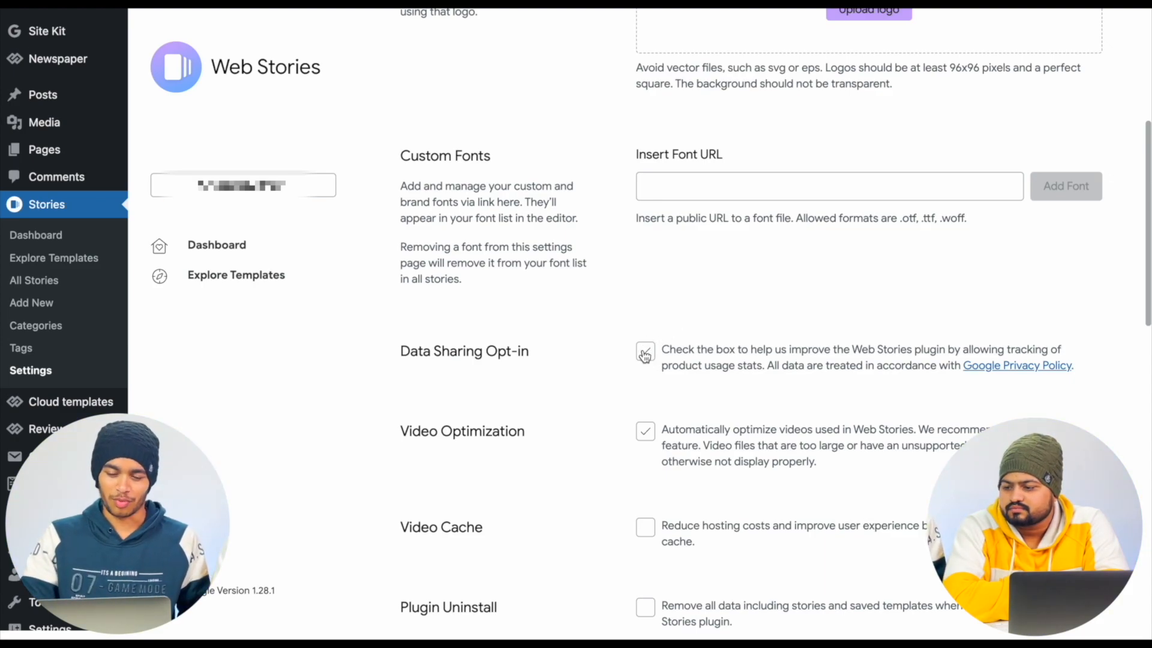
# - Select Google AdSense as the monetization provider for Web Stories
pyautogui.scroll(-10, 646, 403)
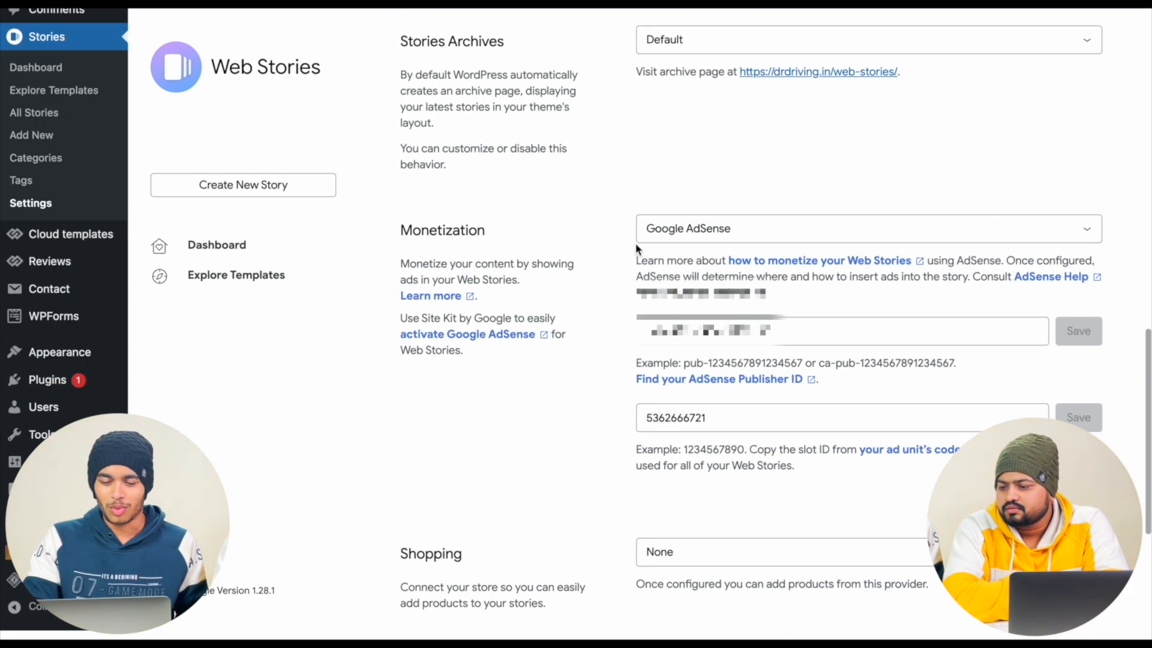
pyautogui.click(729, 232)
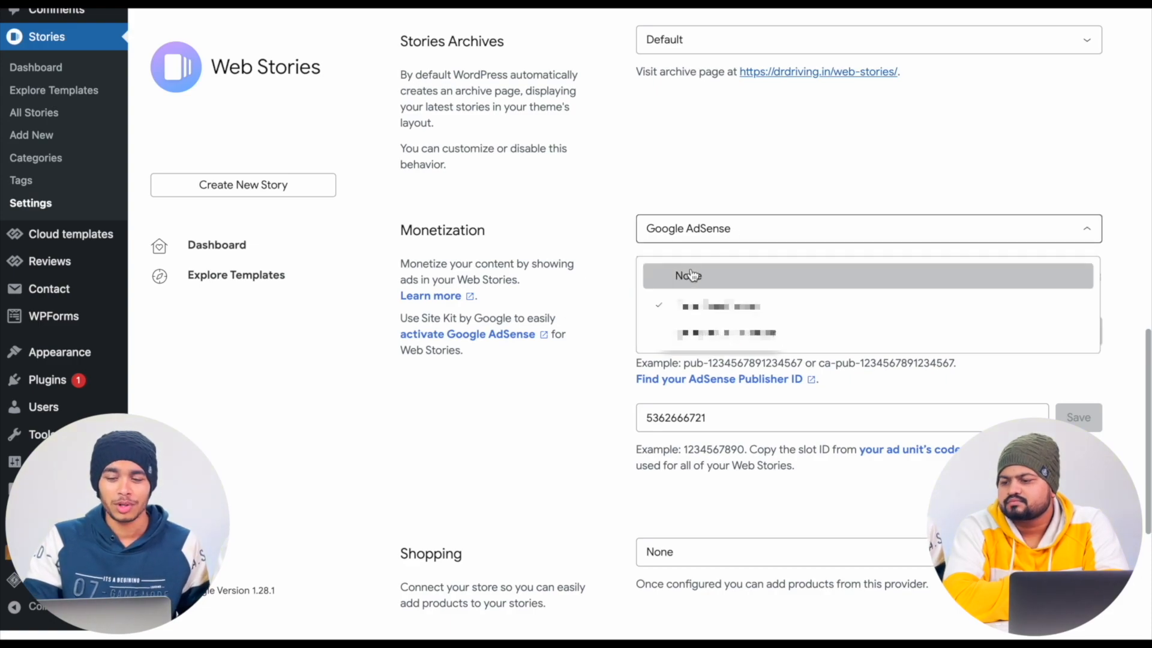
pyautogui.click(707, 313)
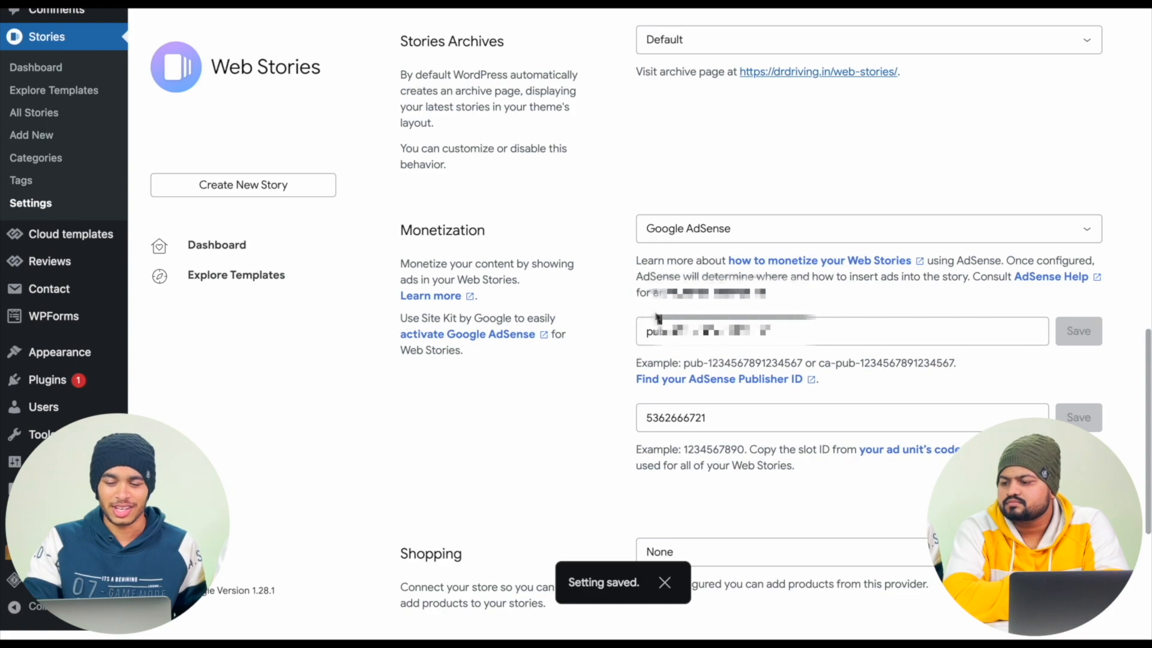
# - Examine the AdSense publisher ID and ad slot fields, plus the Shopping and Default Page Advancement settings
pyautogui.scroll(-1, 750, 300)
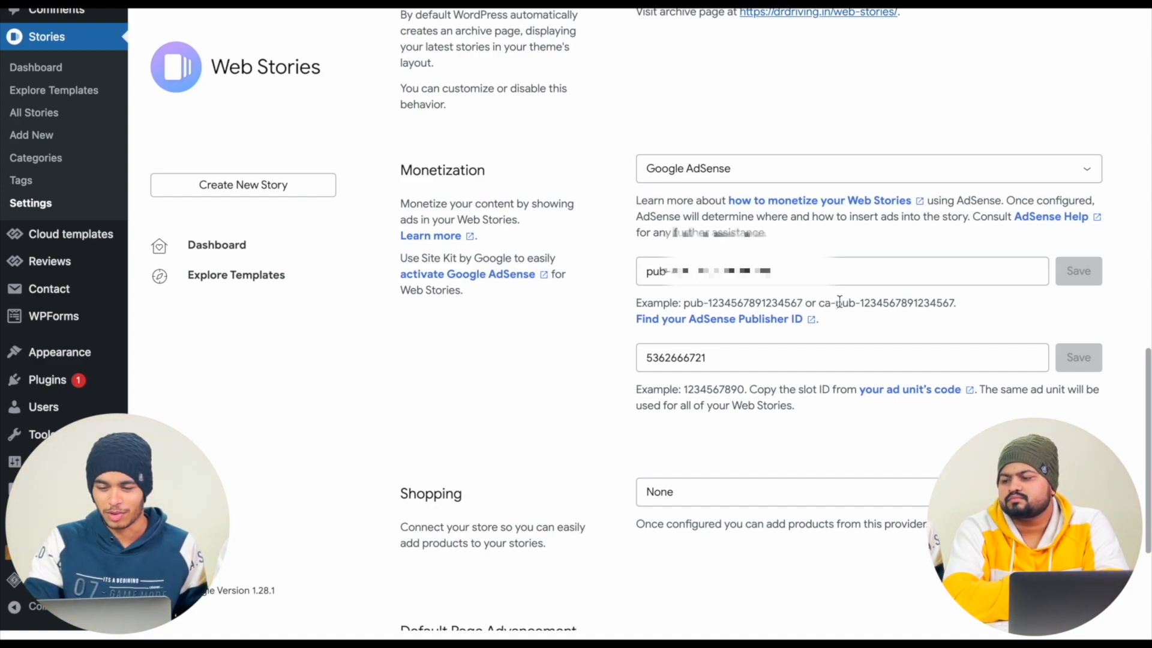
pyautogui.scroll(-1, 840, 301)
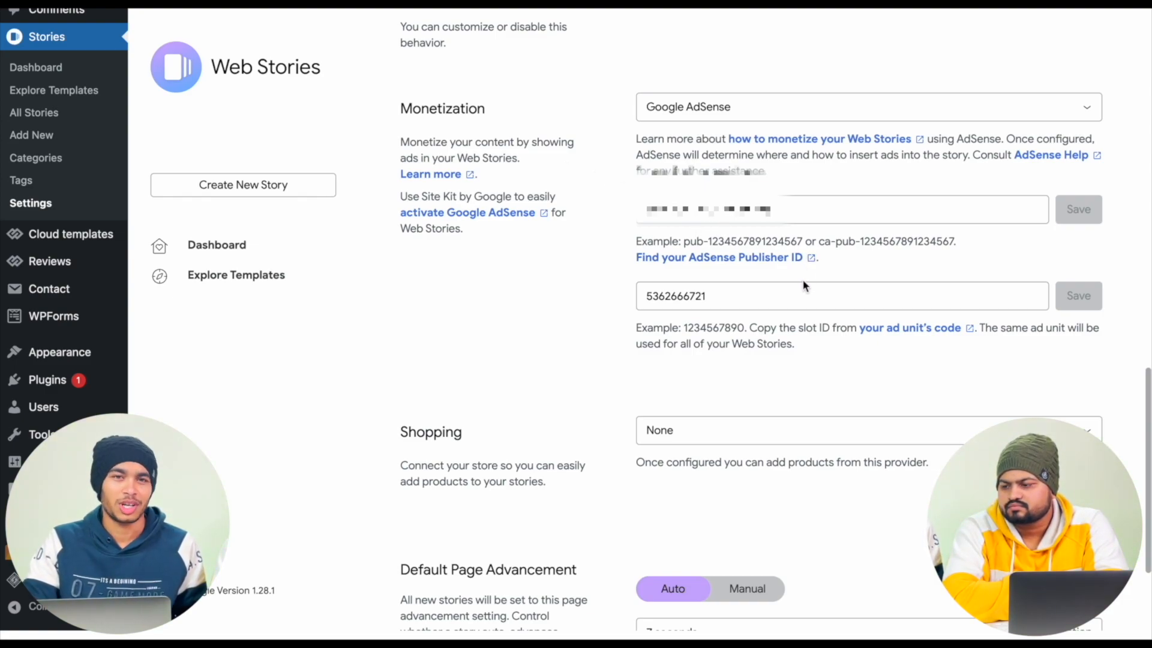
pyautogui.scroll(-1, 805, 277)
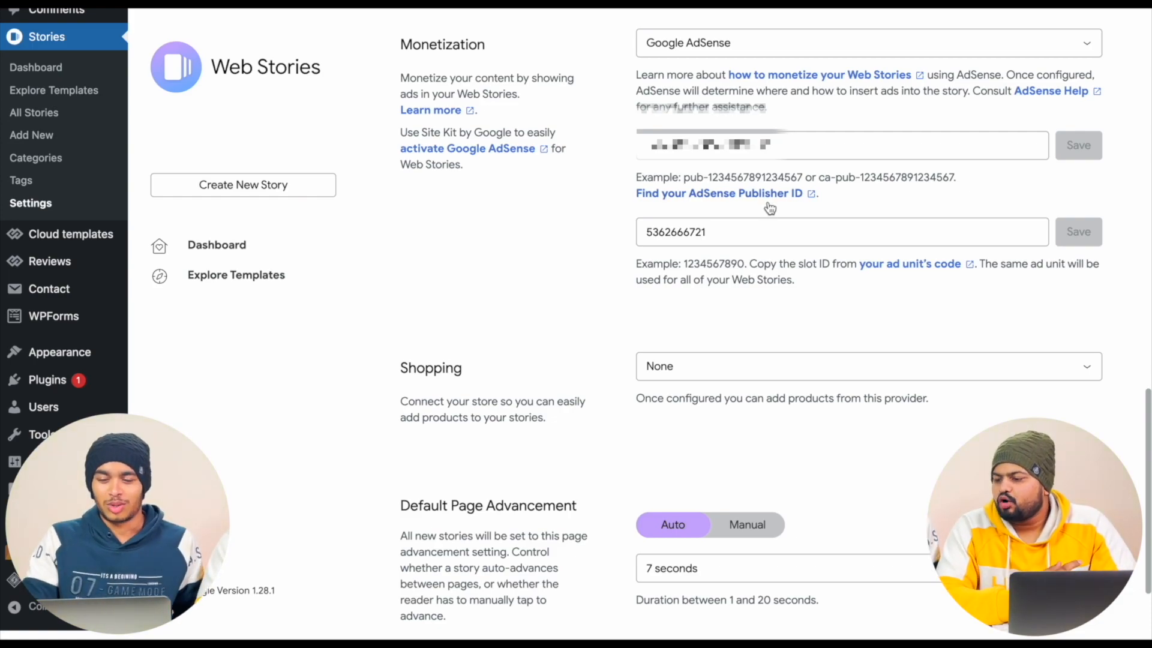
pyautogui.scroll(-2, 774, 298)
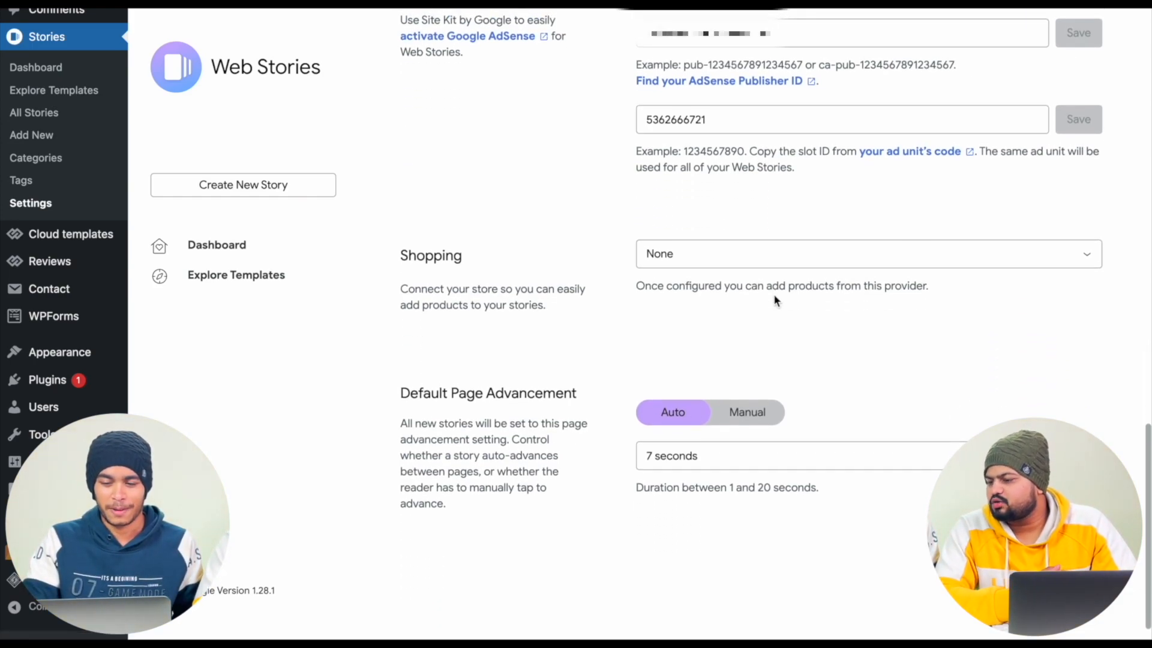
# - View the Site Kit dashboard and return to the Web Stories monetization settings
pyautogui.scroll(8, 774, 298)
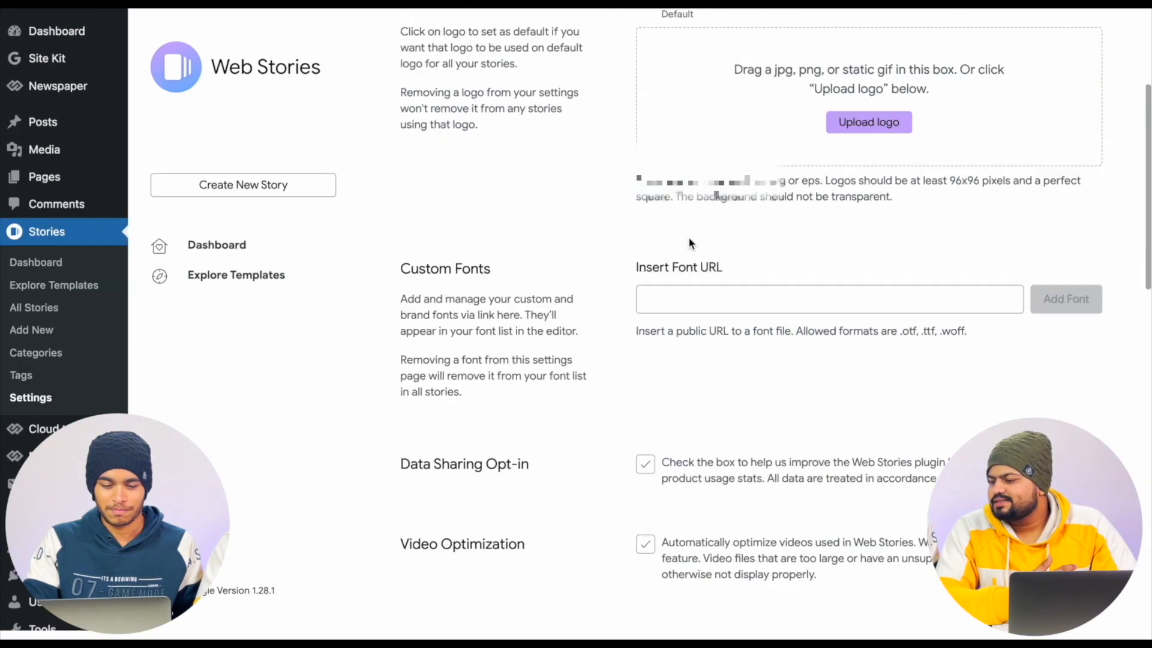
pyautogui.click(47, 58)
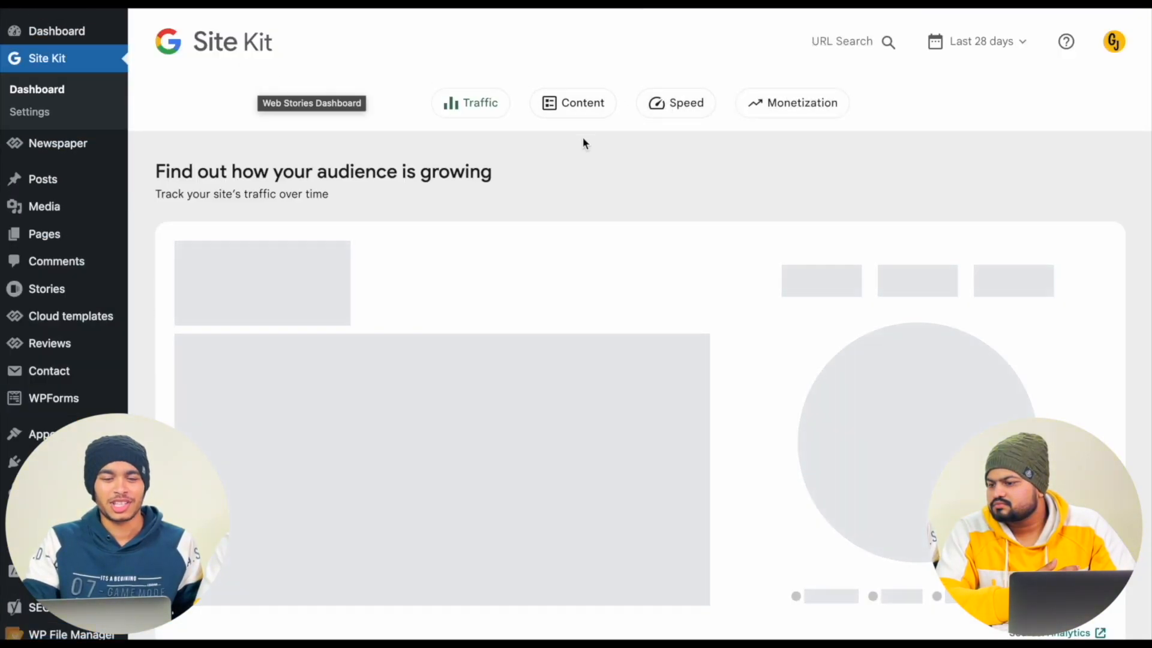
pyautogui.scroll(-4, 512, 297)
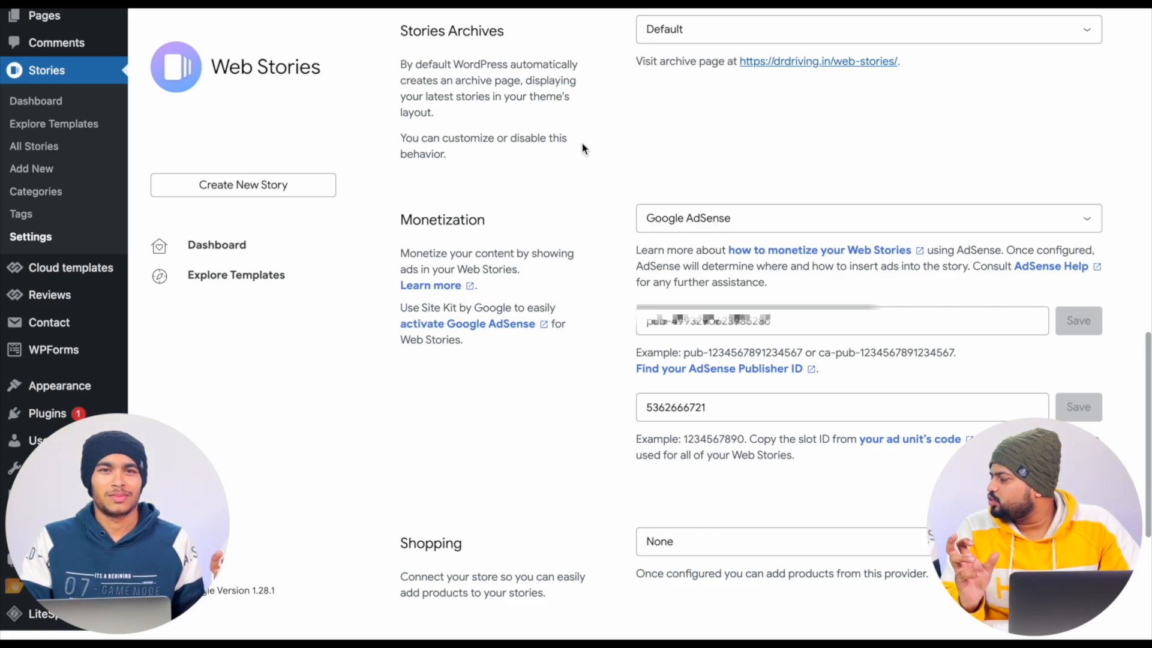
# - Review the Web Stories settings from Google Analytics to Monetization again, and view the existing ad units in Google AdSense
pyautogui.scroll(7, 582, 142)
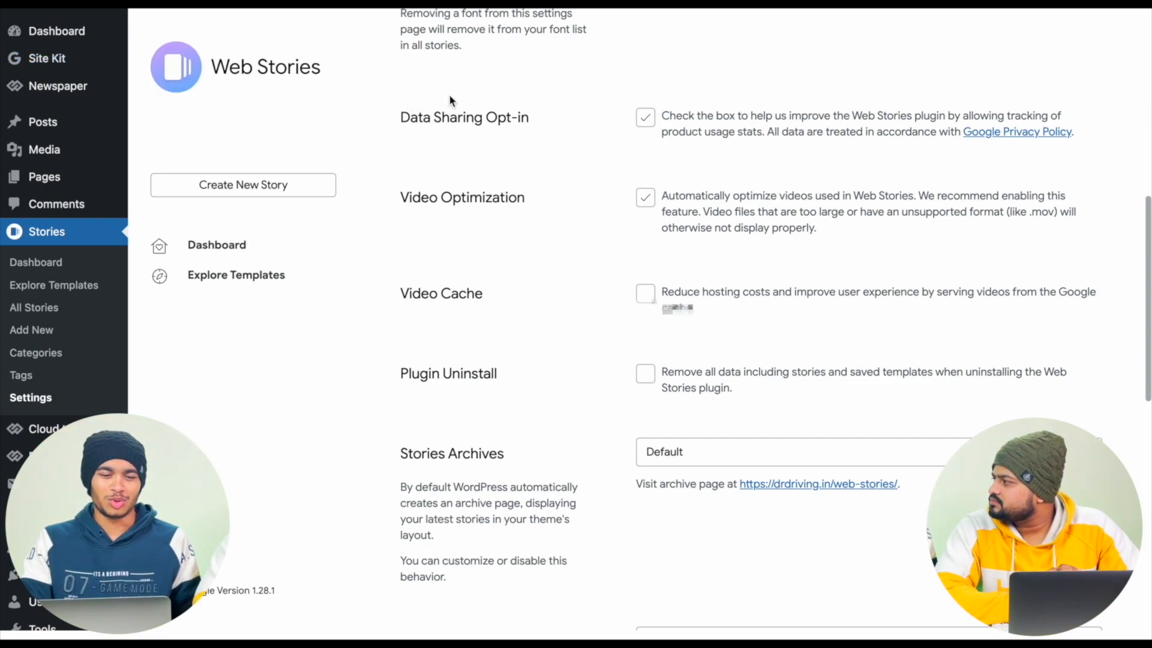
pyautogui.scroll(5, 451, 99)
pyautogui.scroll(6, 450, 97)
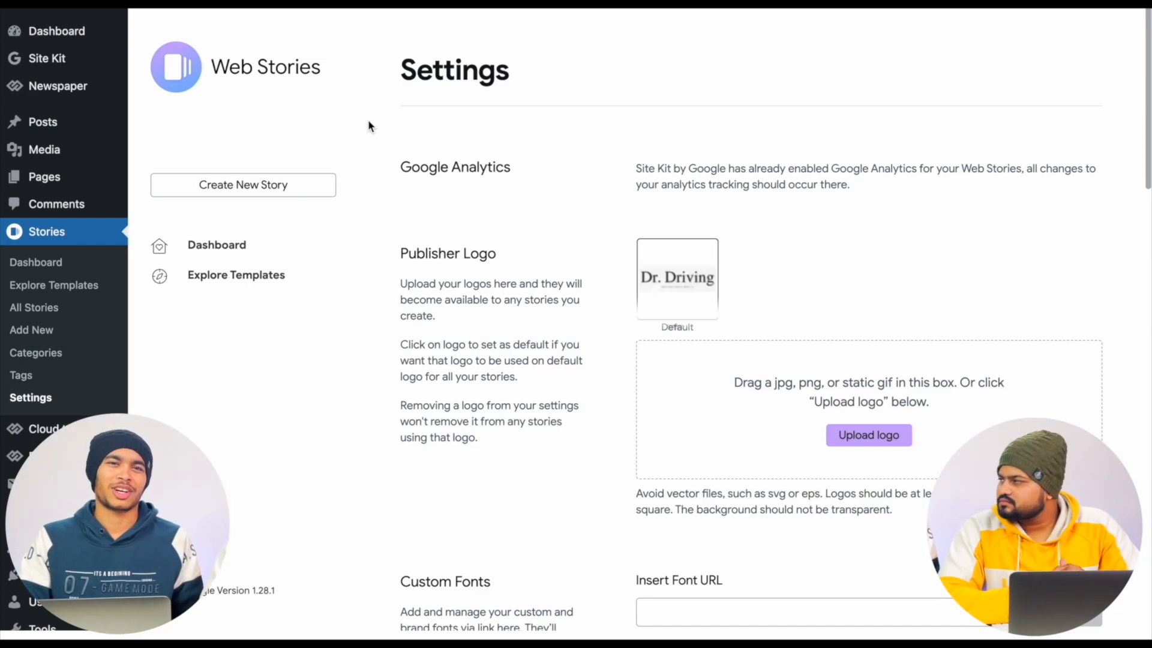
pyautogui.scroll(-1, 580, 176)
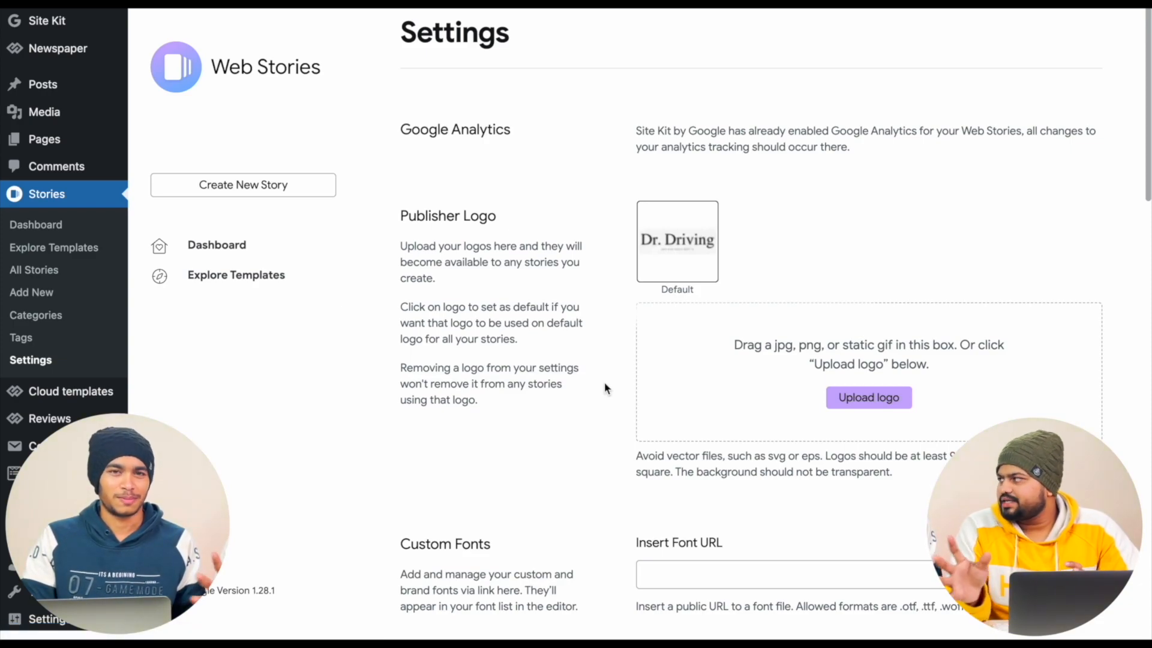
pyautogui.scroll(-12, 604, 381)
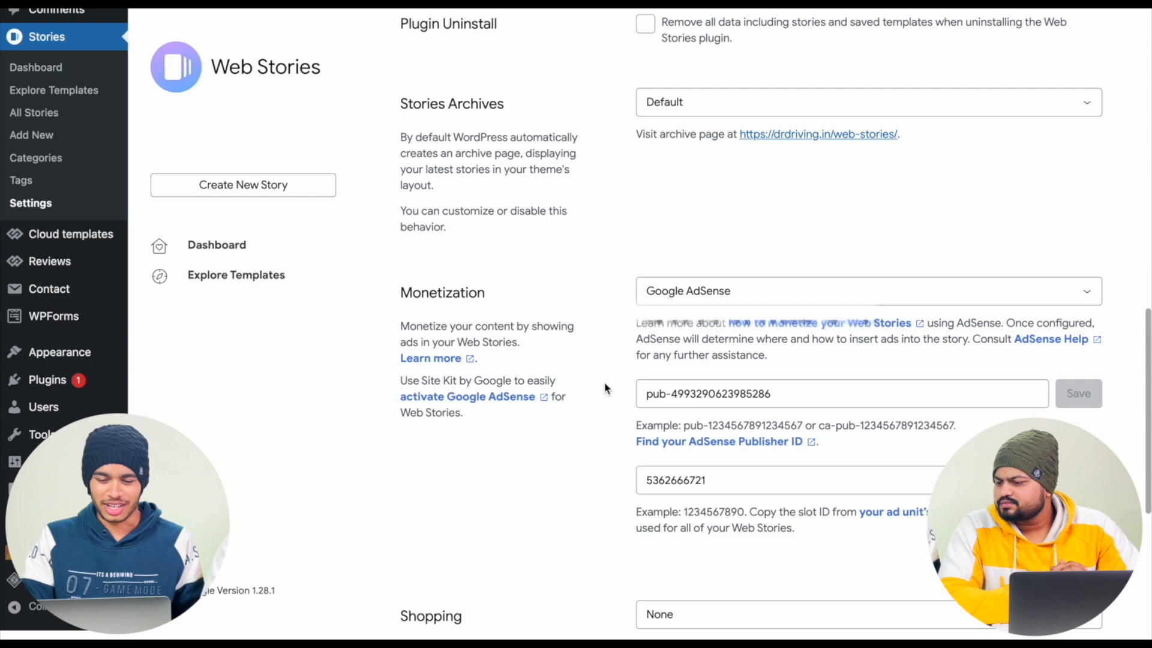
pyautogui.scroll(10, 604, 382)
pyautogui.scroll(-2, 539, 251)
pyautogui.scroll(-3, 539, 251)
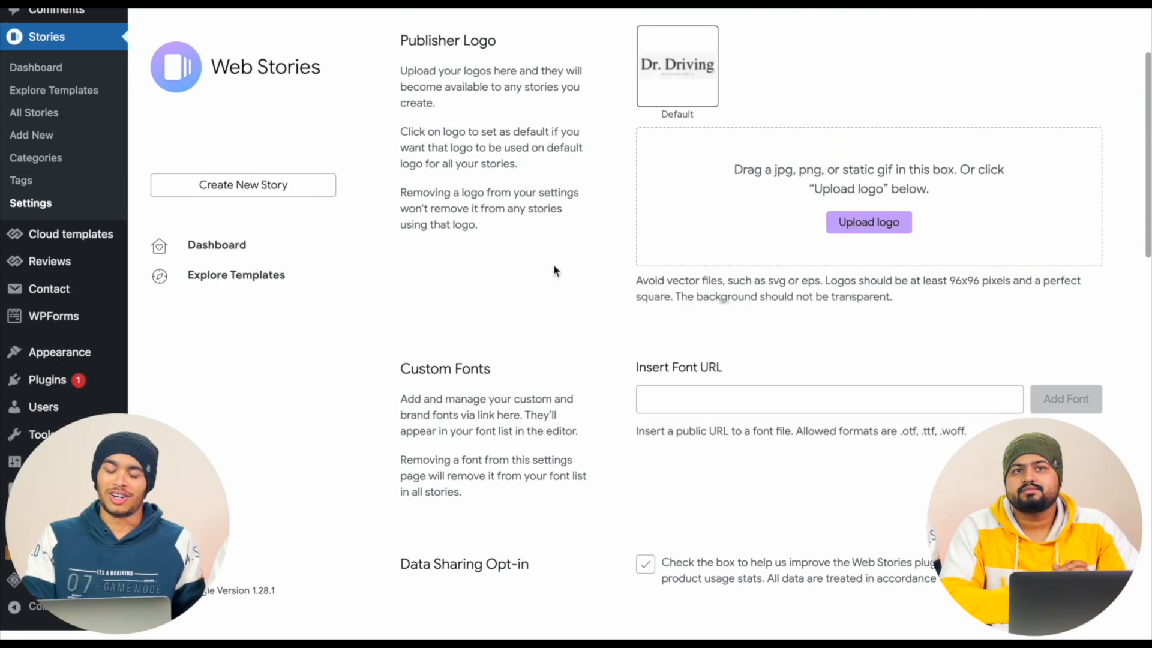
pyautogui.scroll(-3, 555, 270)
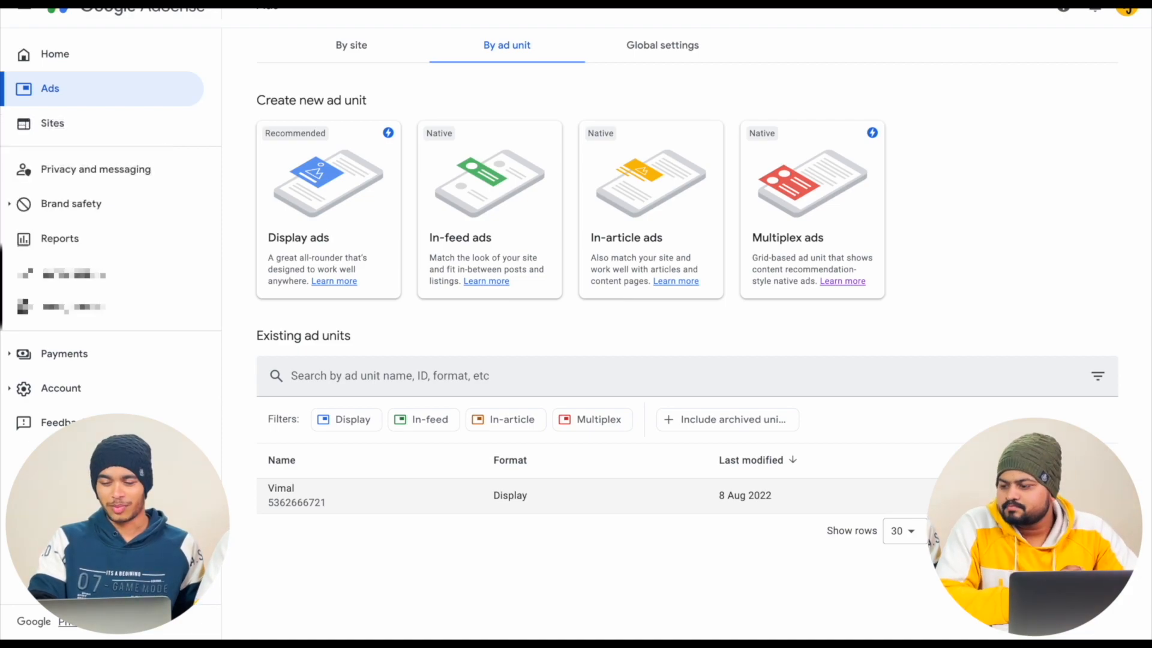
# - Open the code of the existing display ad unit and locate its publisher ID and ad slot ID
pyautogui.click(1030, 496)
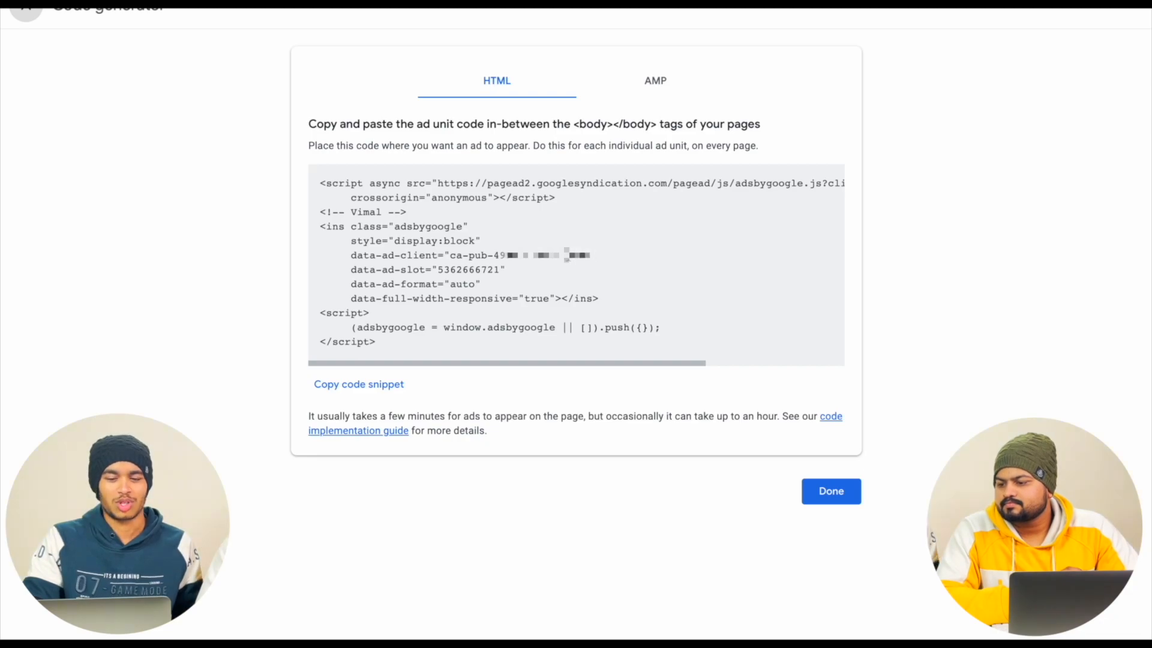
pyautogui.moveTo(591, 256); pyautogui.dragTo(468, 256)
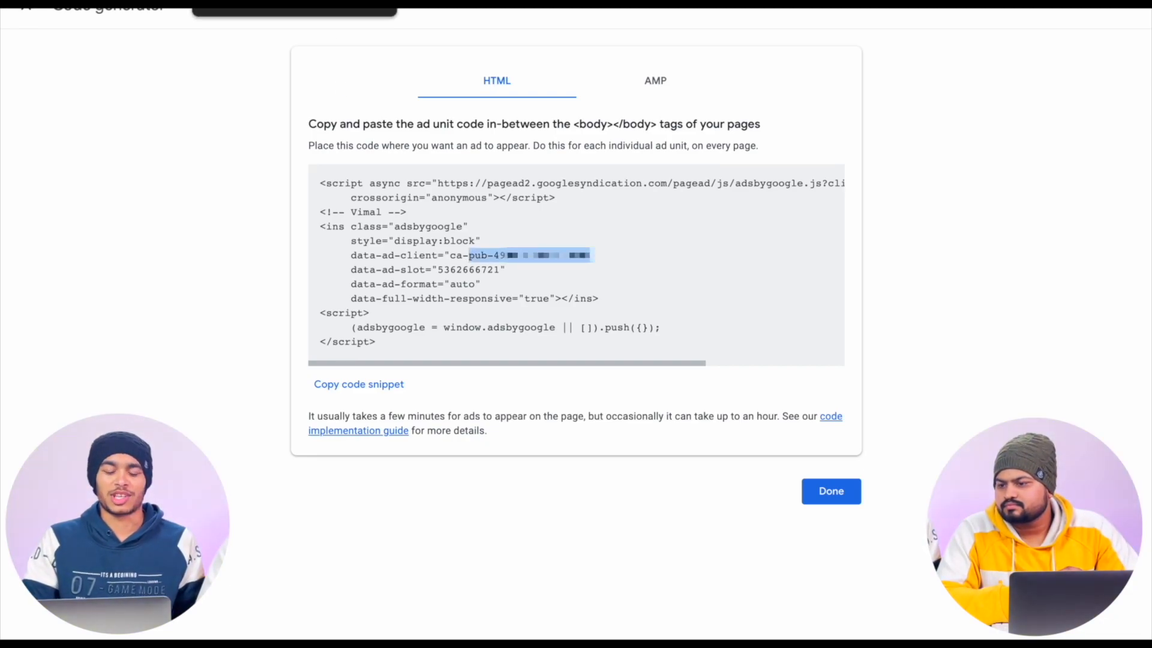
pyautogui.click(499, 271)
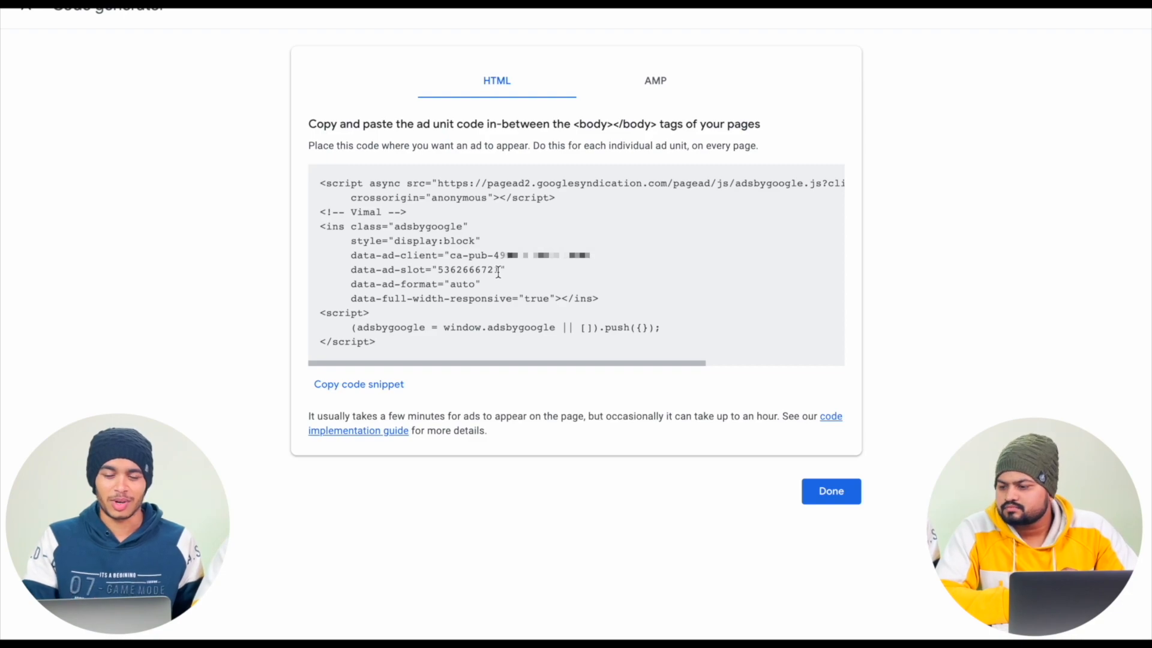
pyautogui.moveTo(500, 271); pyautogui.dragTo(437, 272)
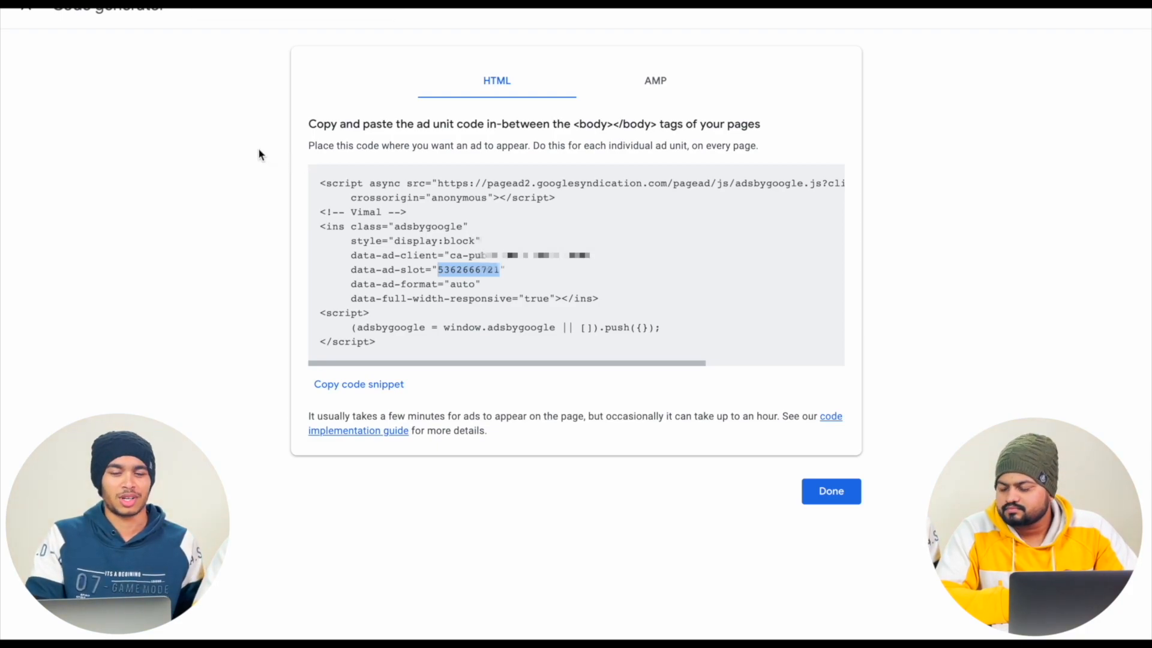
# - Switch to the WordPress dashboard and start a new web story
pyautogui.click(253, 110)
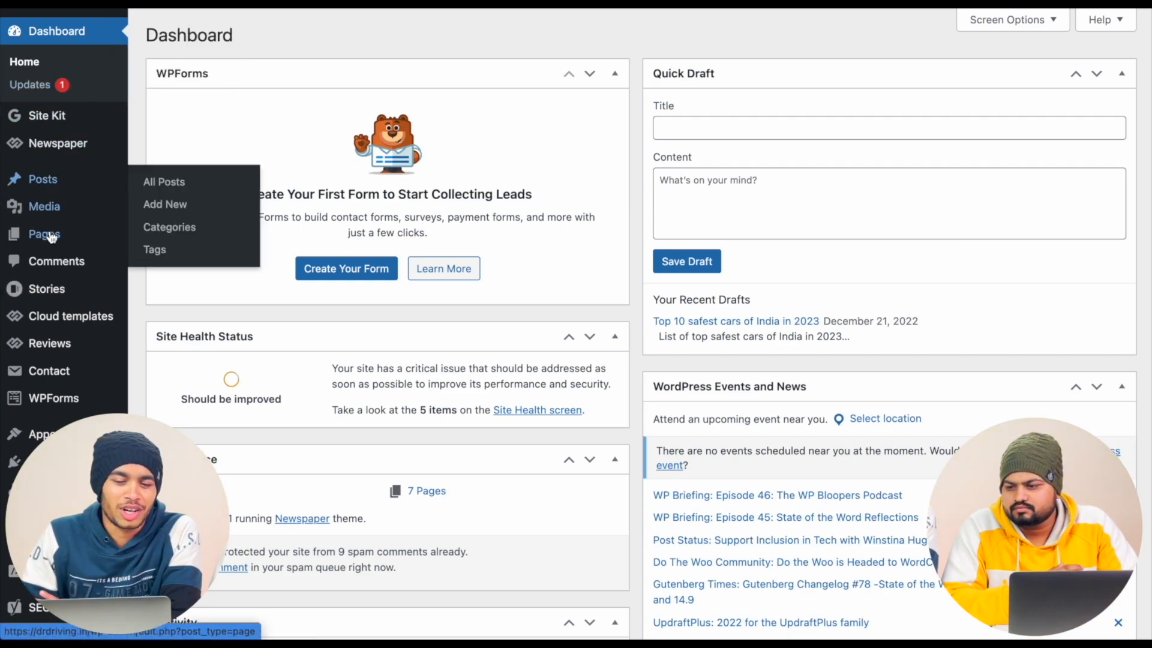
pyautogui.moveTo(101, 294)
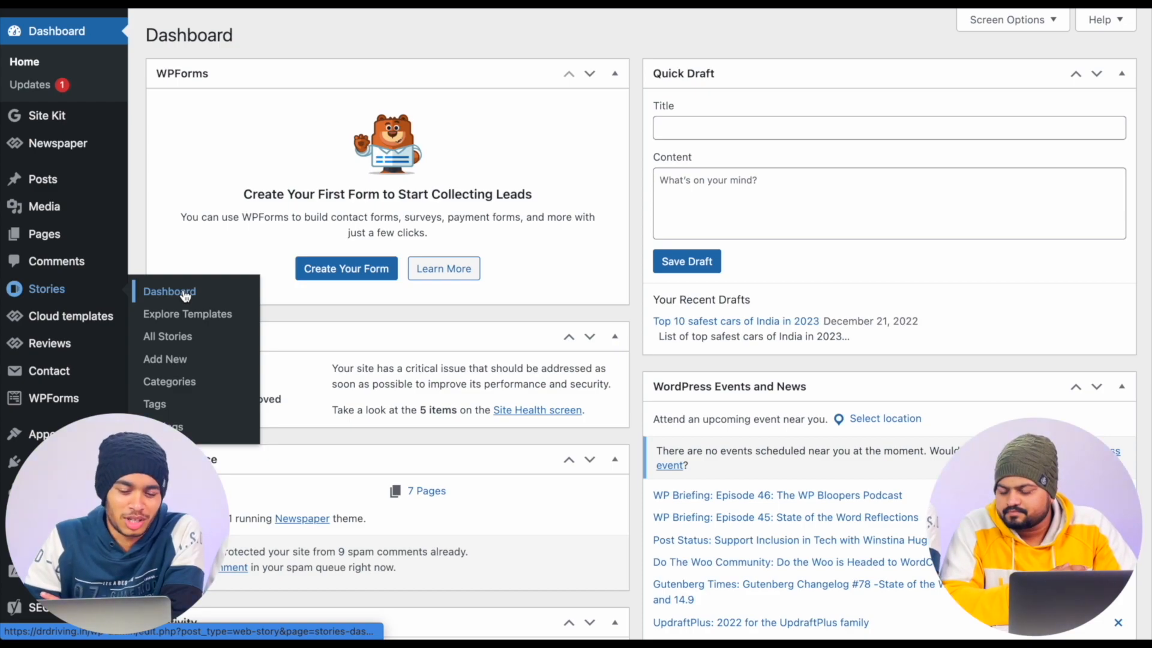
pyautogui.click(181, 364)
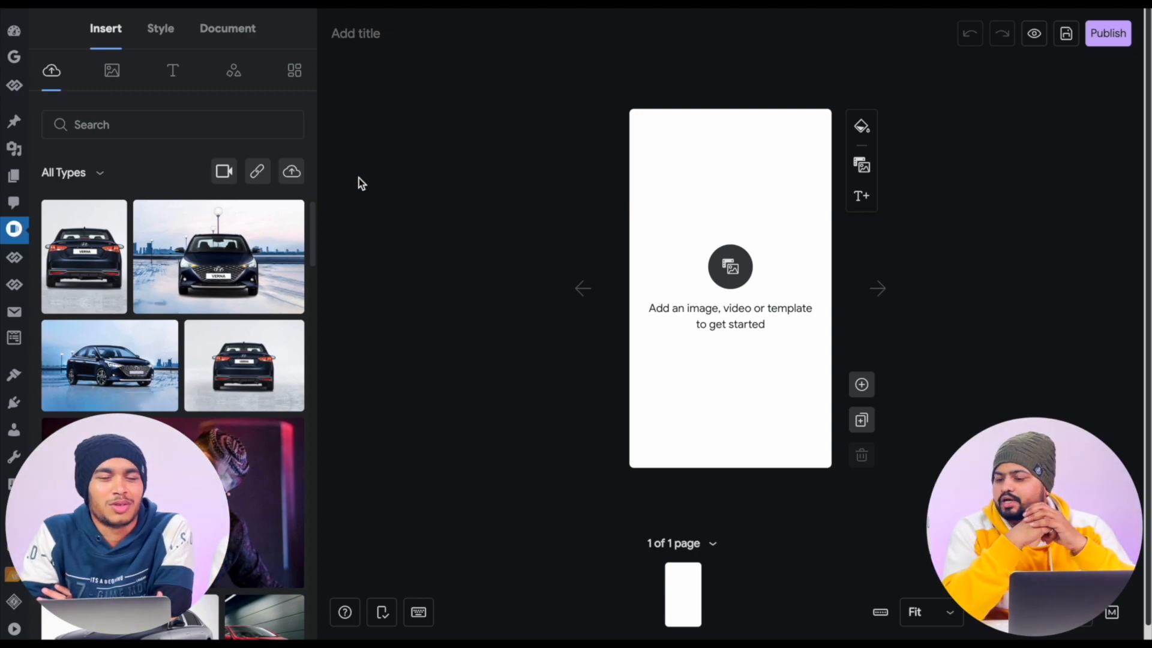
pyautogui.click(292, 174)
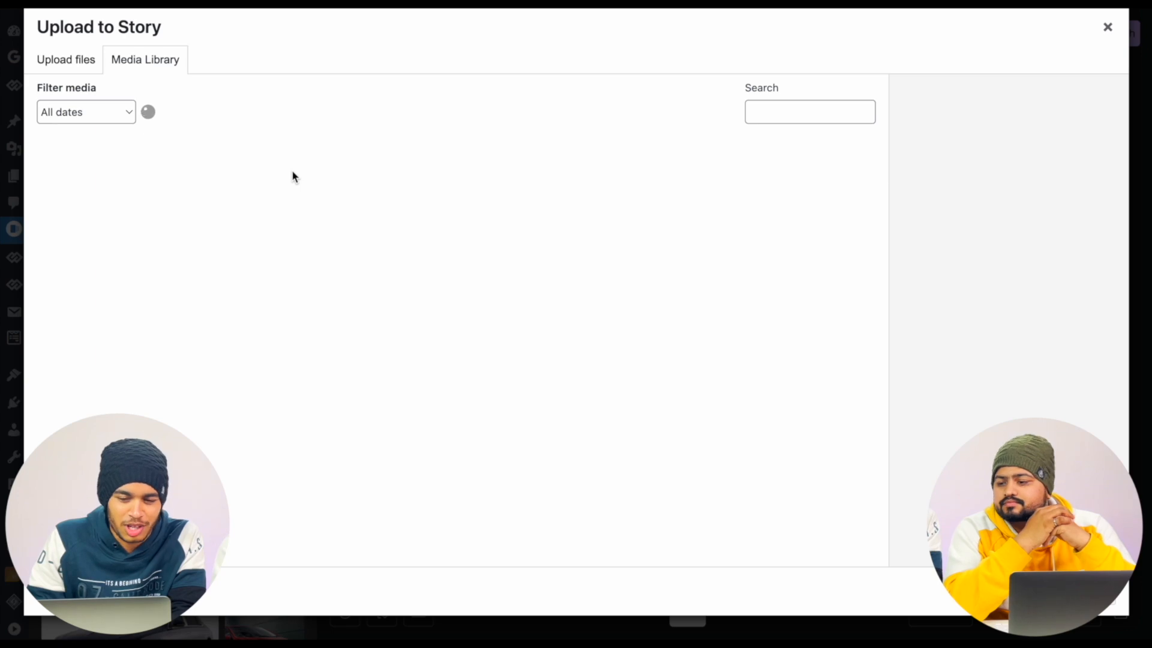
pyautogui.click(69, 63)
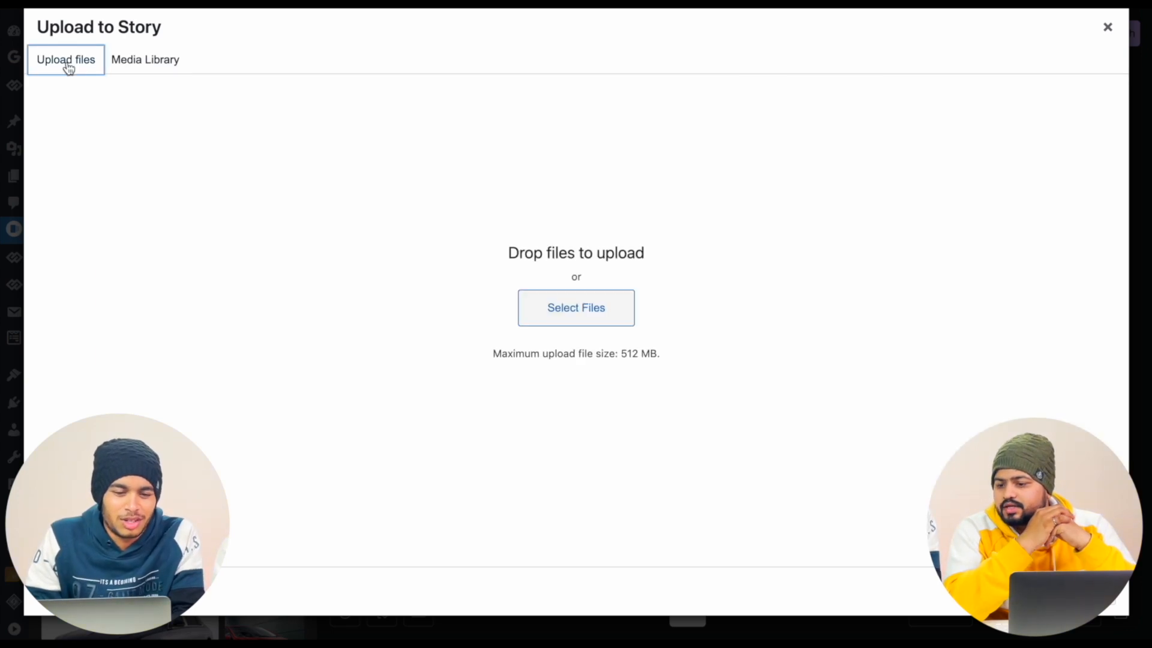
pyautogui.click(586, 320)
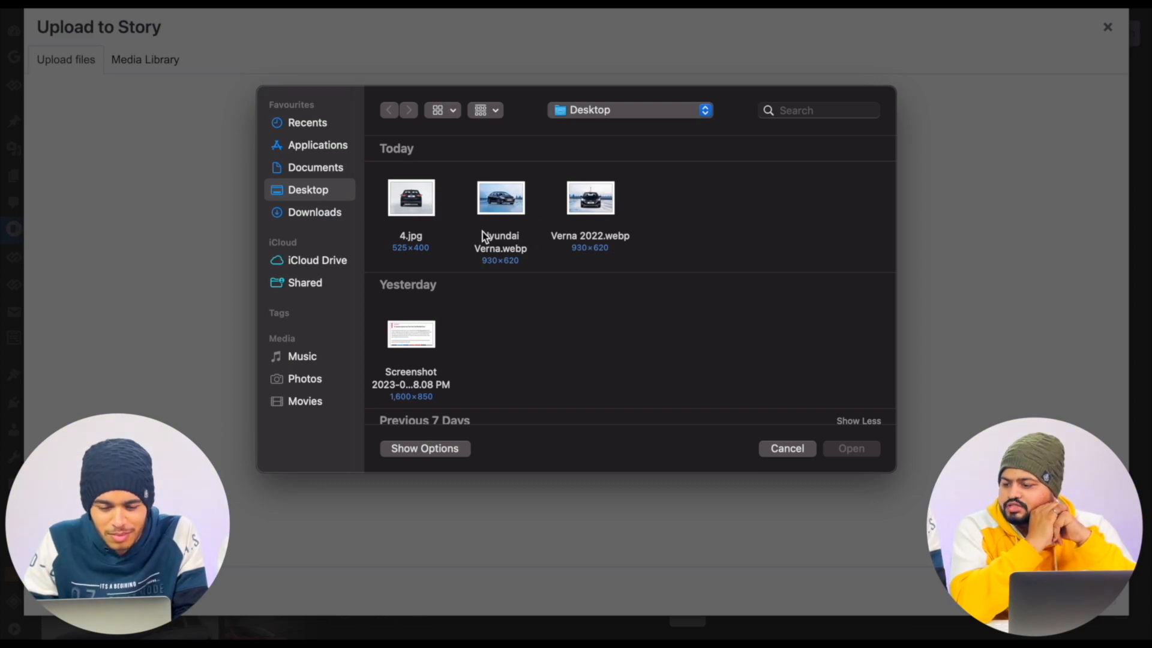
pyautogui.click(785, 451)
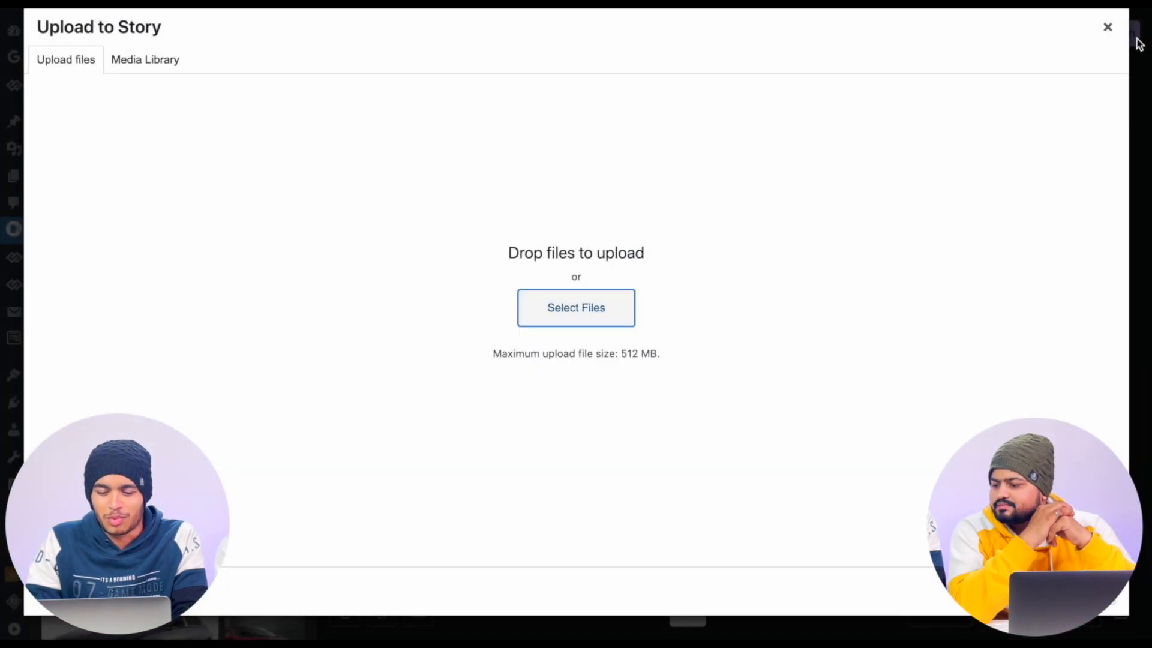
pyautogui.click(1108, 27)
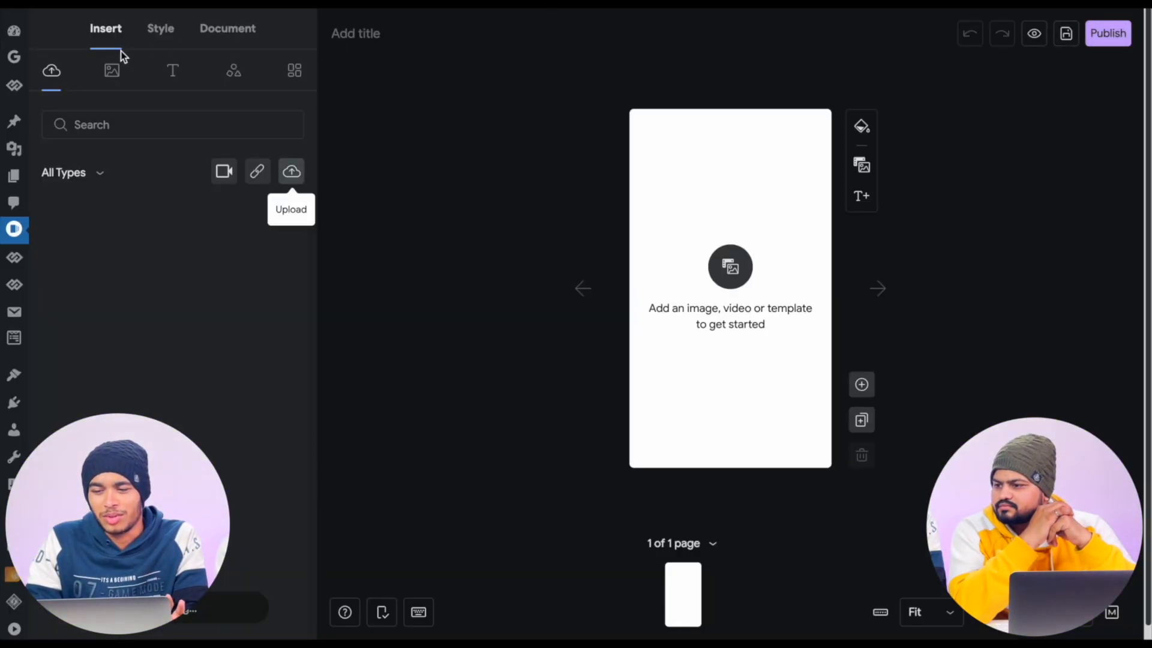
# - Insert the front-view Verna image from the media library into the first page and add a second blank page
pyautogui.moveTo(195, 238)
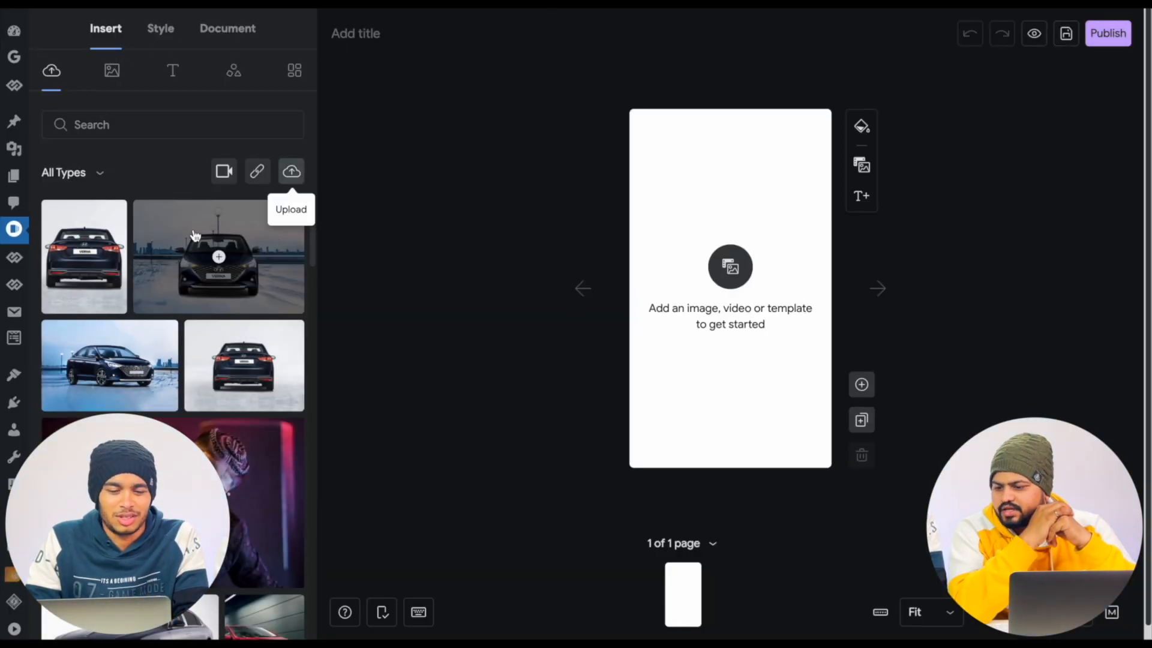
pyautogui.click(182, 275)
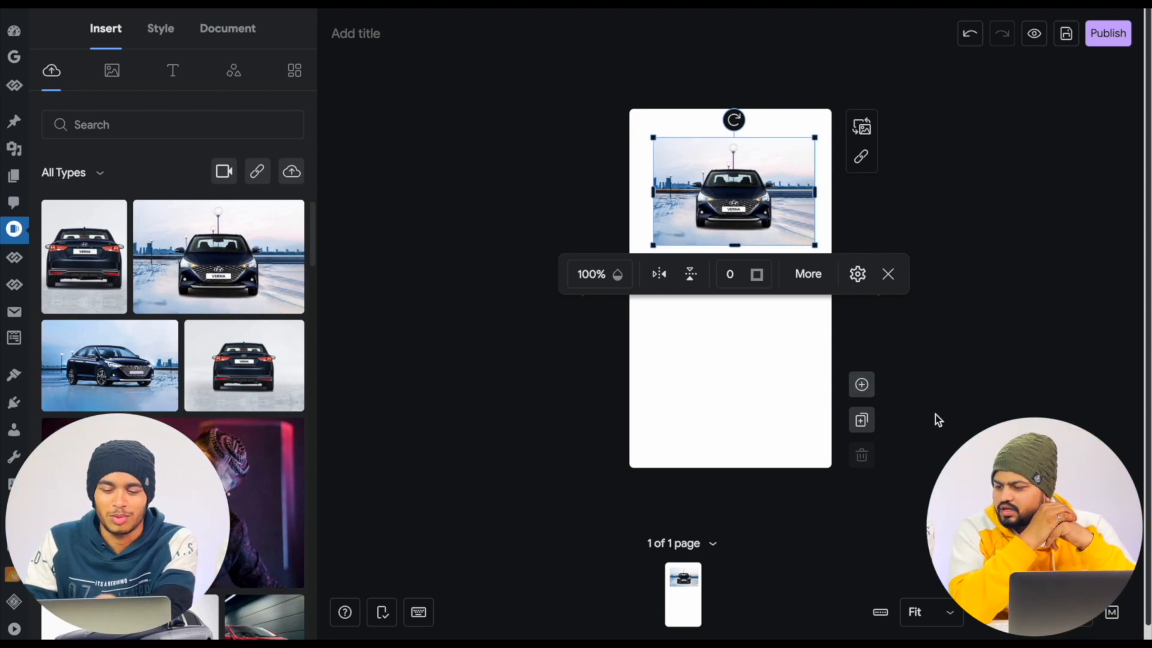
pyautogui.click(861, 385)
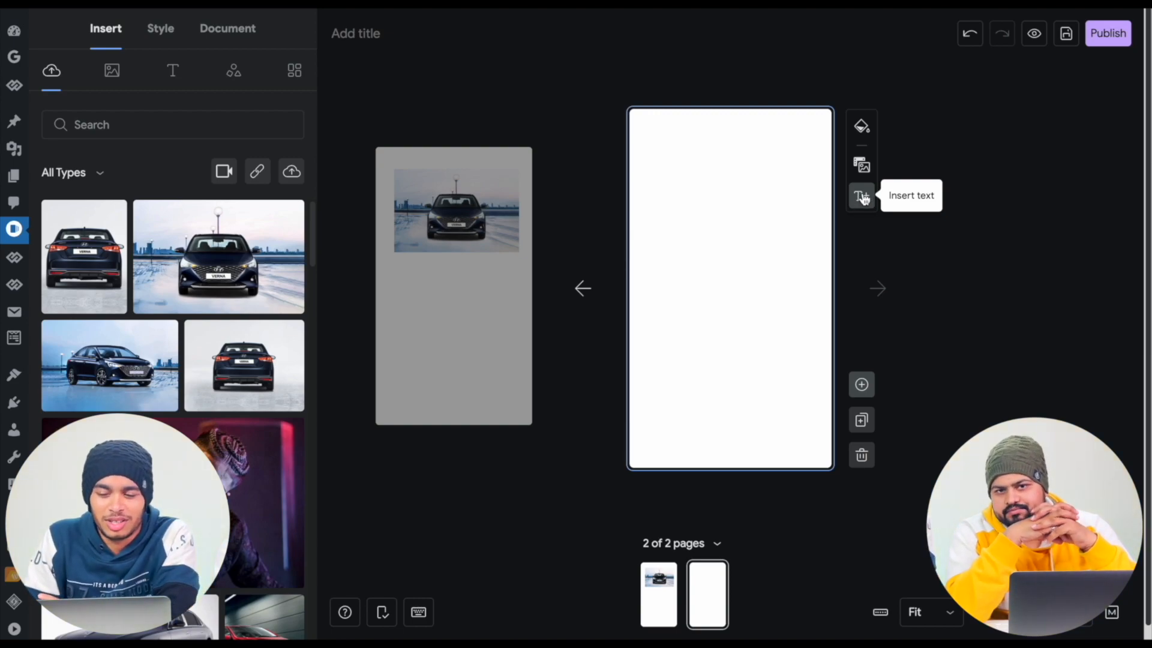
# - Examine the text presets and the Header text sets, and return to the uploaded media library
pyautogui.click(172, 70)
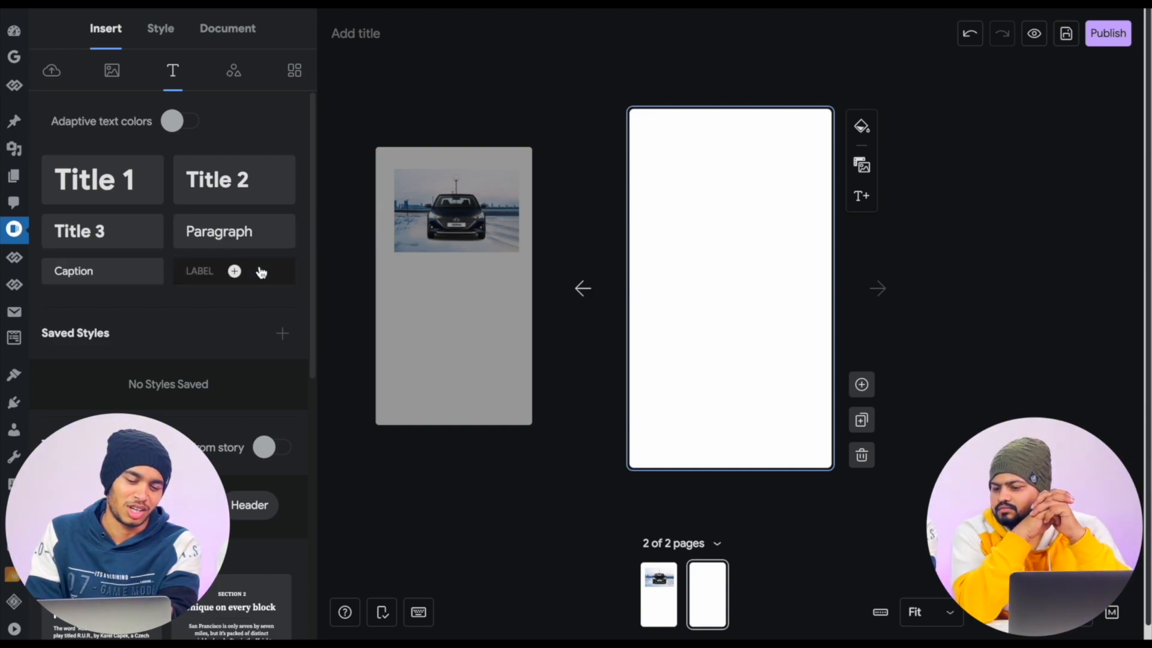
pyautogui.scroll(-2, 259, 270)
pyautogui.scroll(-5, 259, 273)
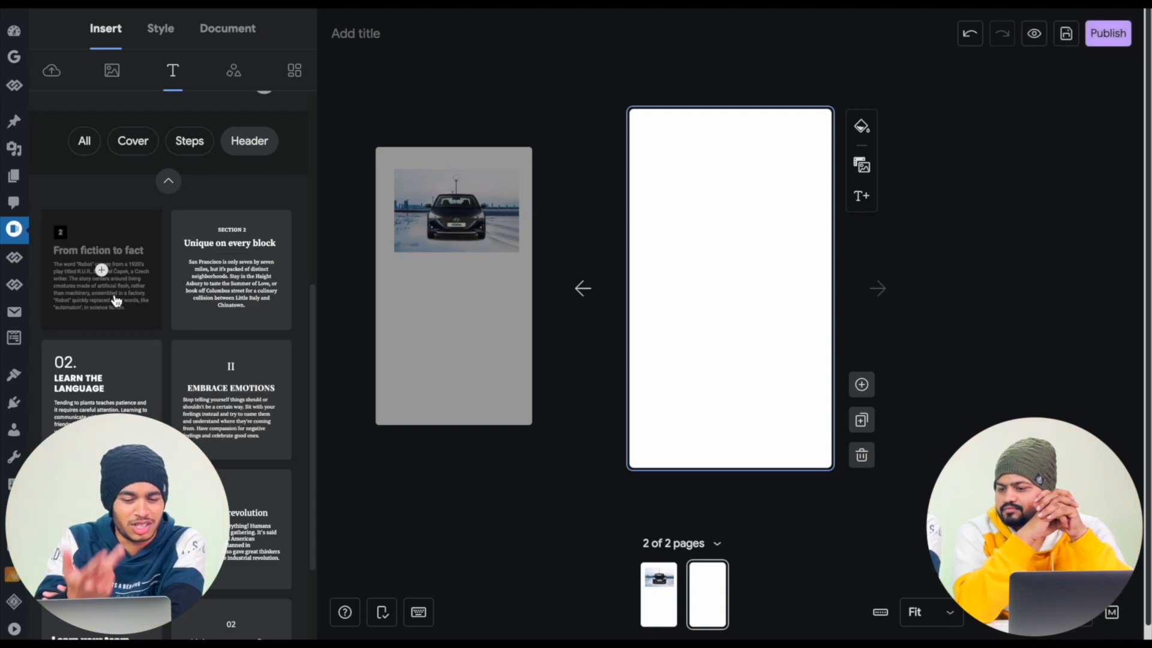
pyautogui.scroll(-3, 234, 450)
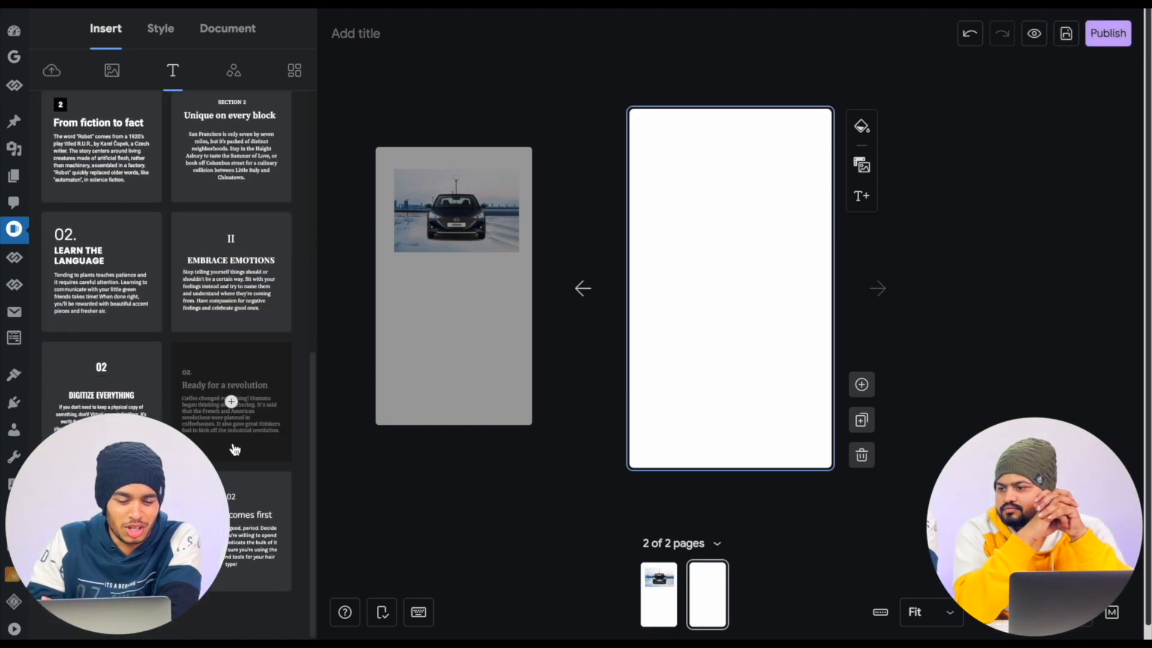
pyautogui.scroll(4, 231, 359)
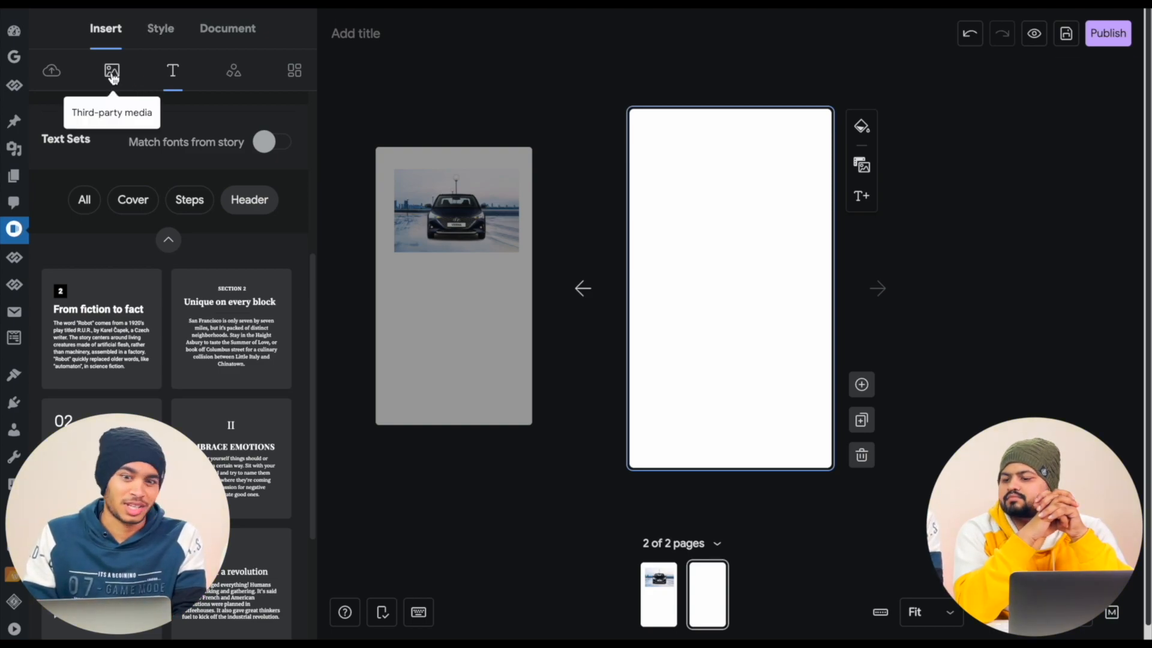
pyautogui.click(52, 72)
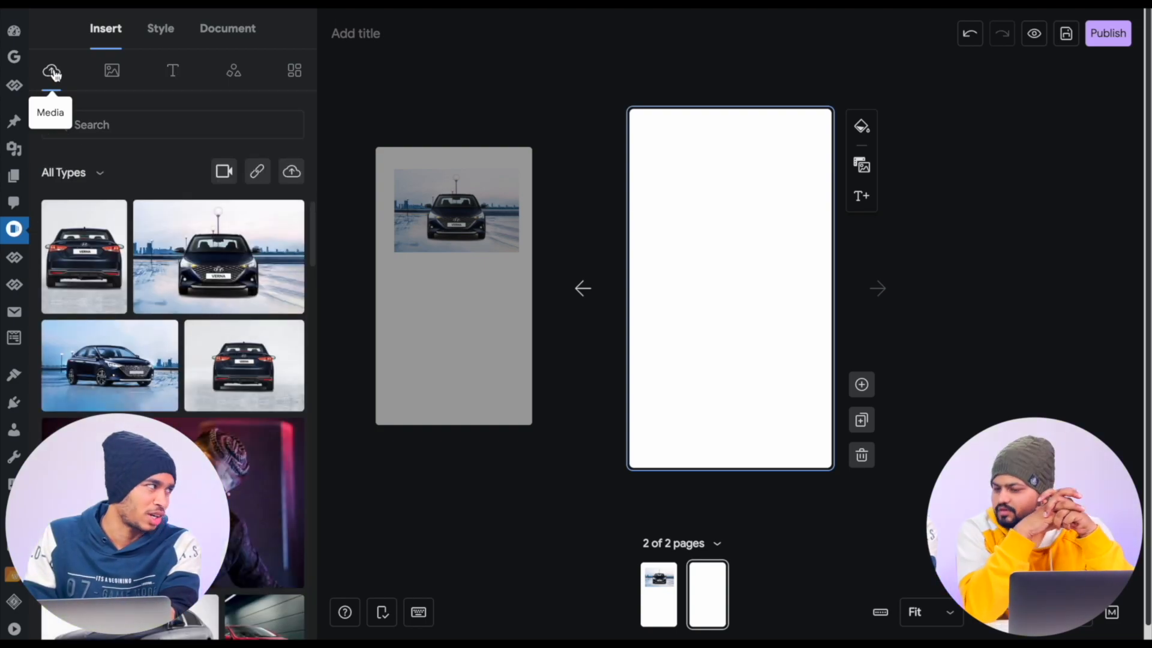
# - Browse the trending stock images available for the story
pyautogui.click(114, 74)
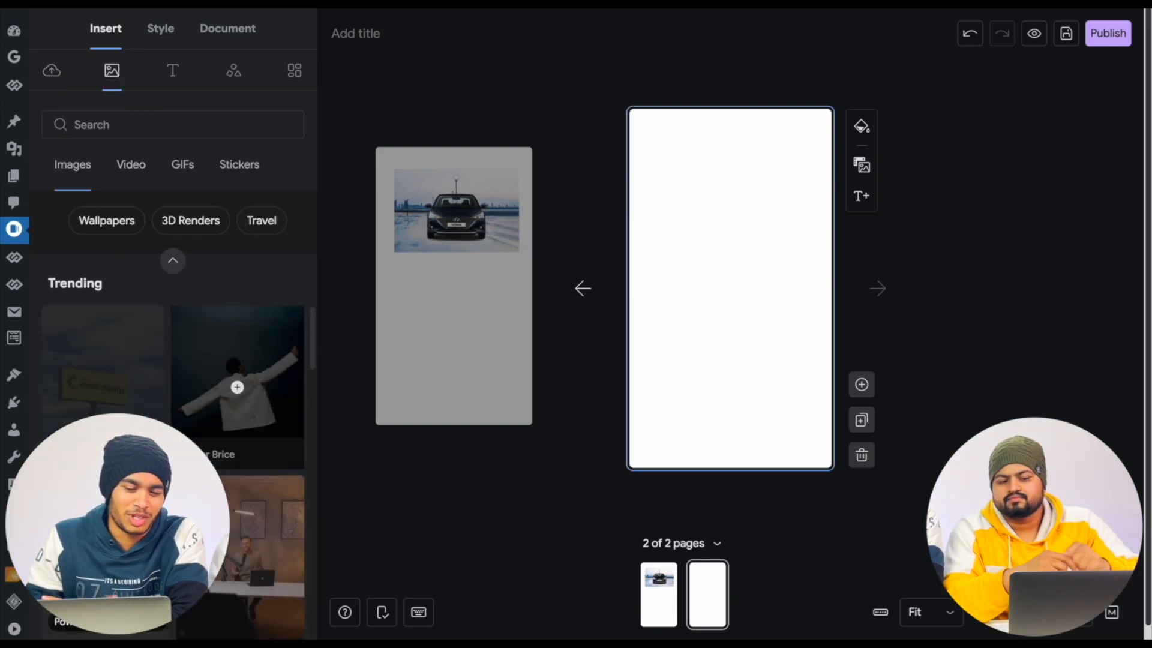
pyautogui.scroll(4, 173, 468)
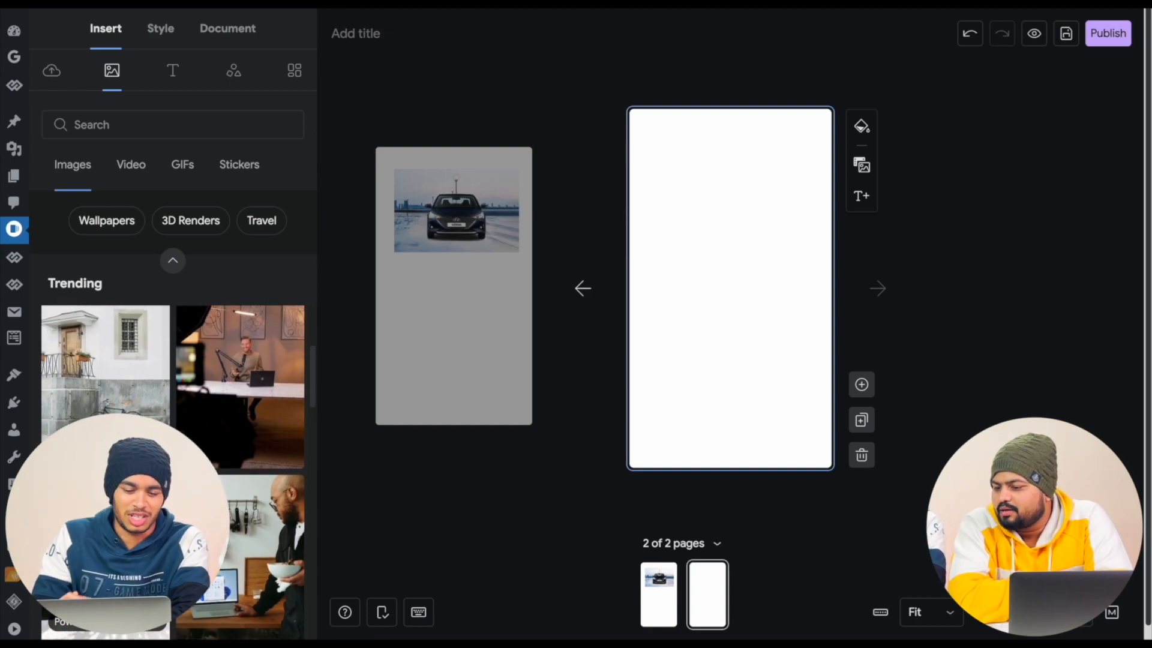
pyautogui.moveTo(237, 387)
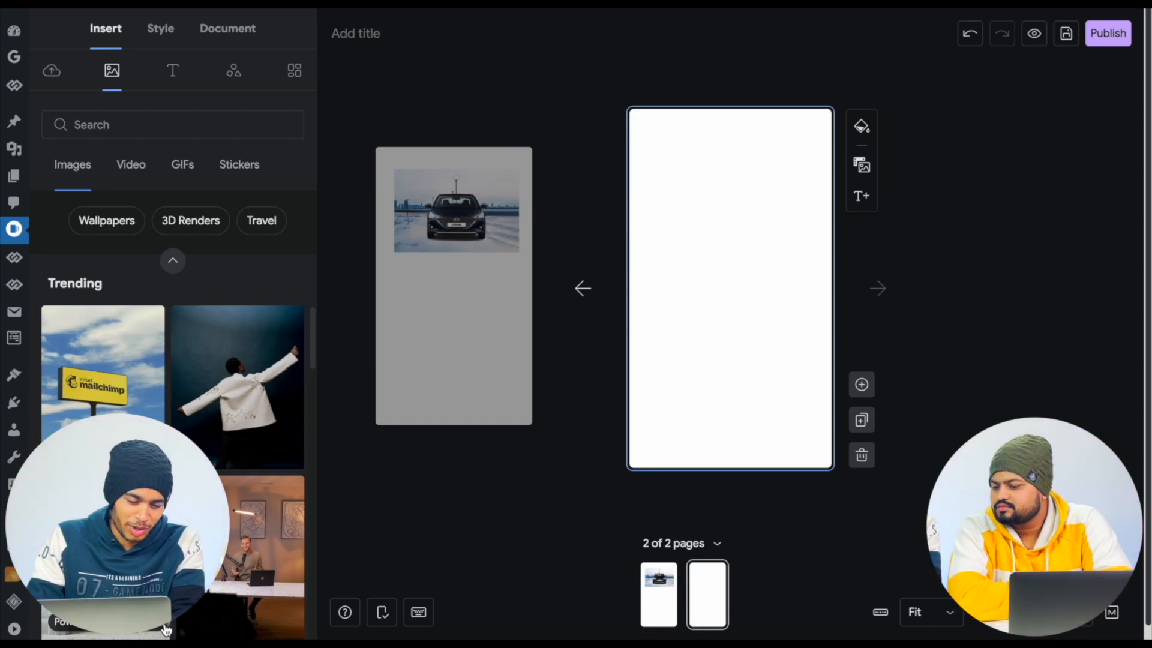
pyautogui.scroll(-6, 238, 388)
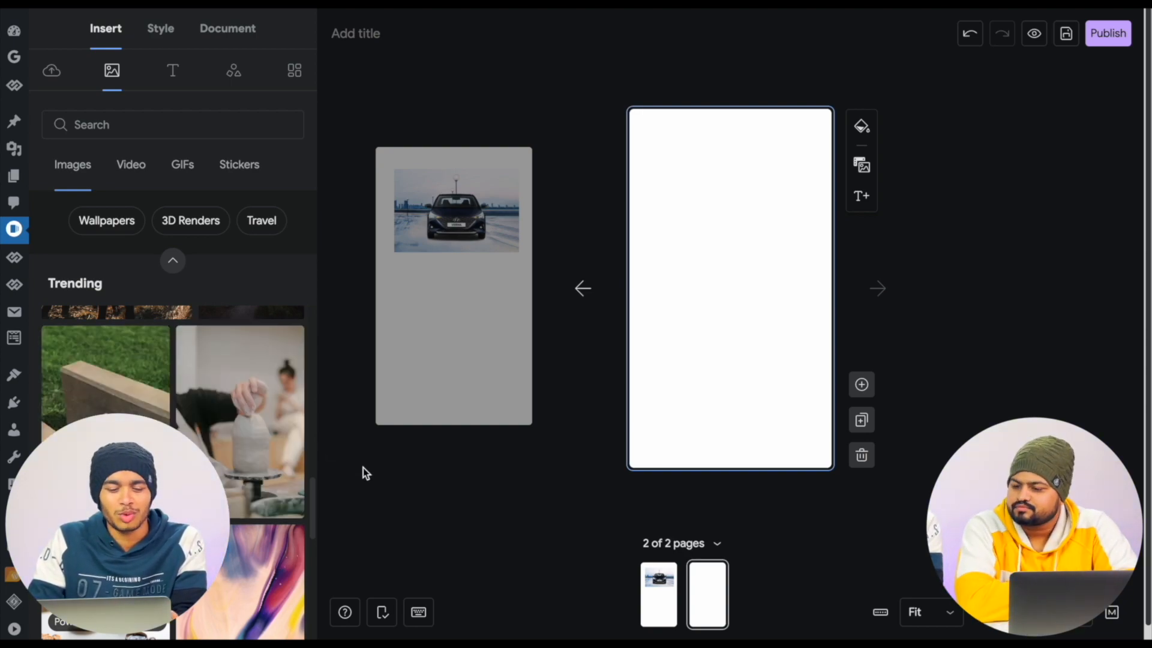
pyautogui.scroll(-5, 220, 440)
pyautogui.scroll(5, 220, 440)
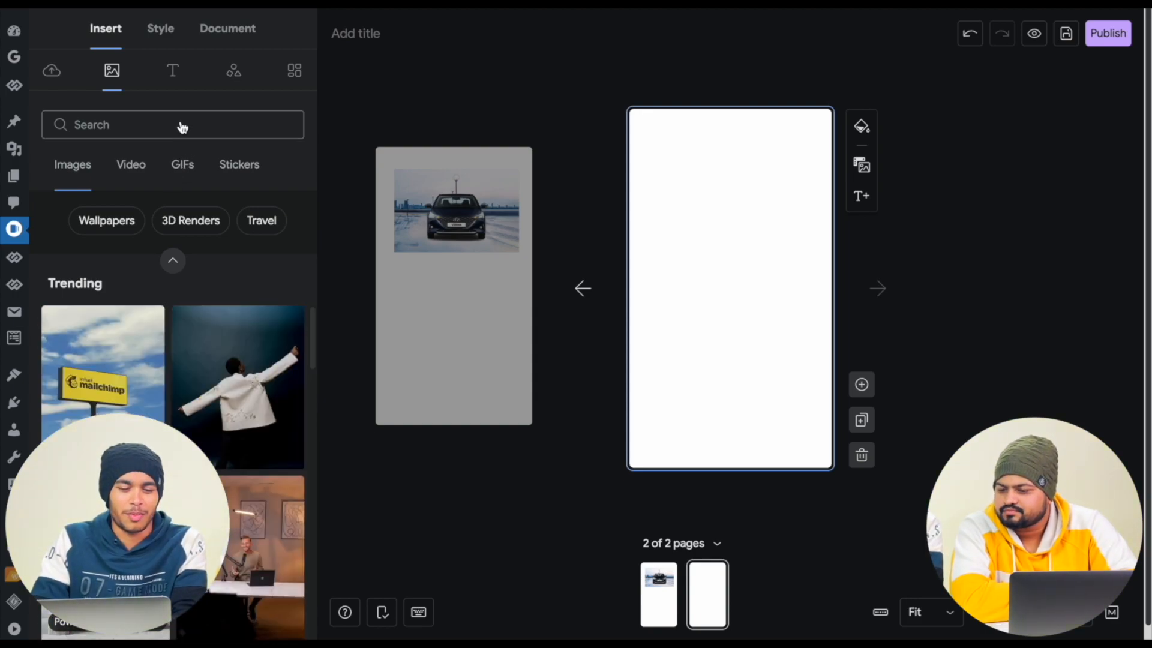
# - Search the stock images for "horse", browse the matching pictures, and clear the search
pyautogui.click(182, 126)
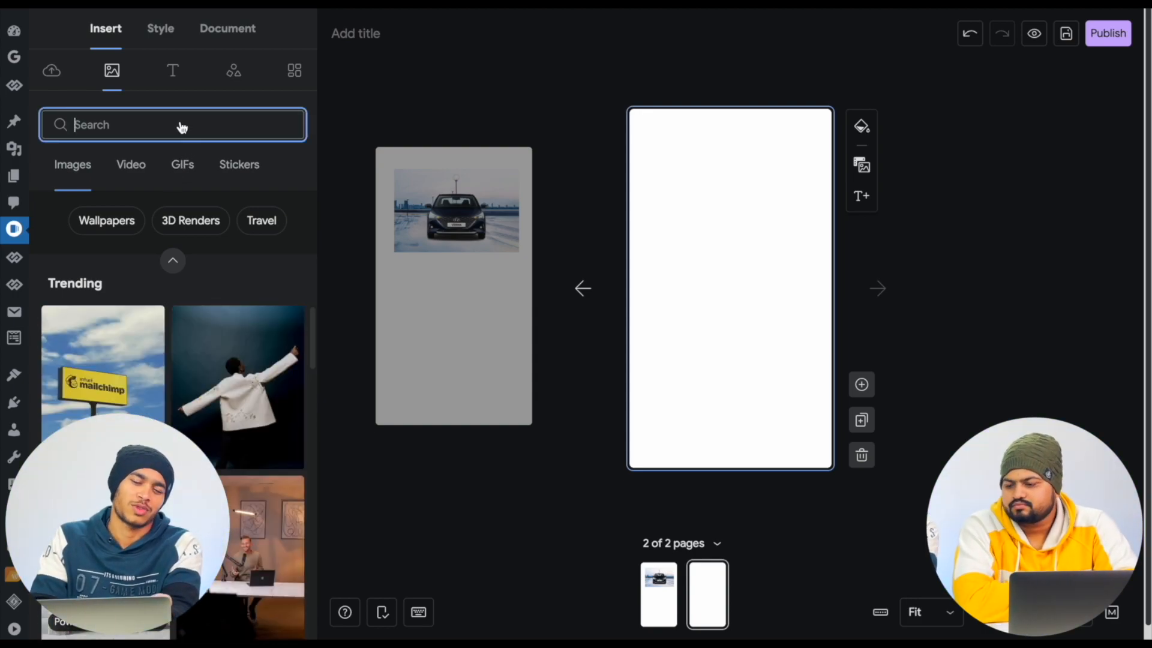
pyautogui.write('horse')
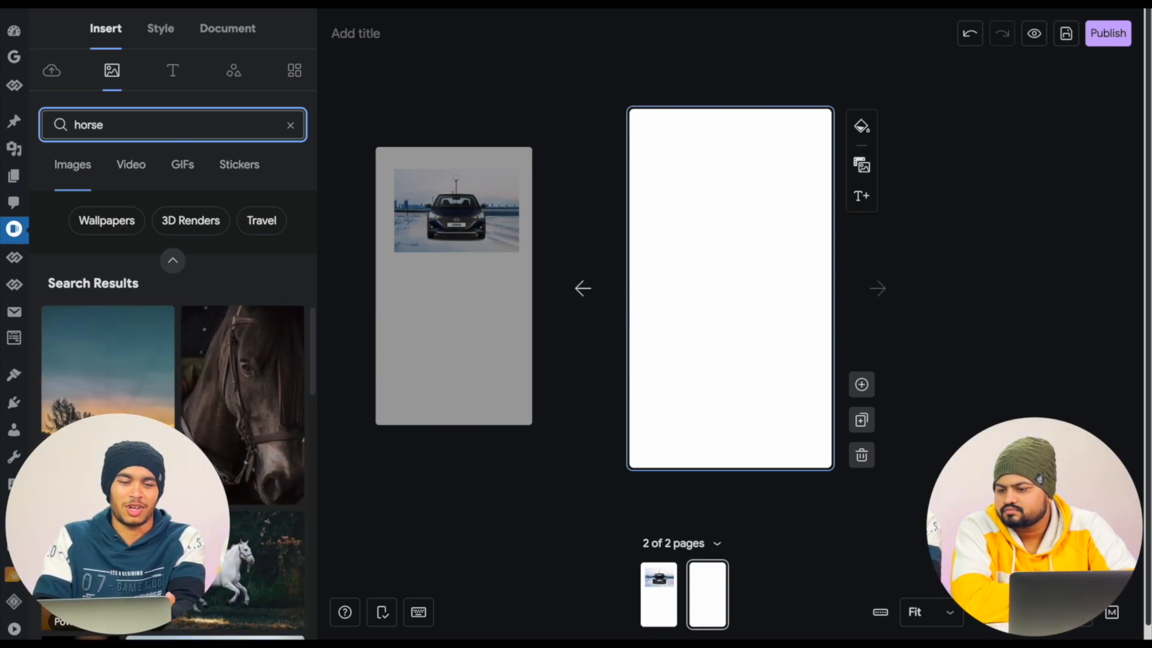
pyautogui.scroll(-3, 247, 514)
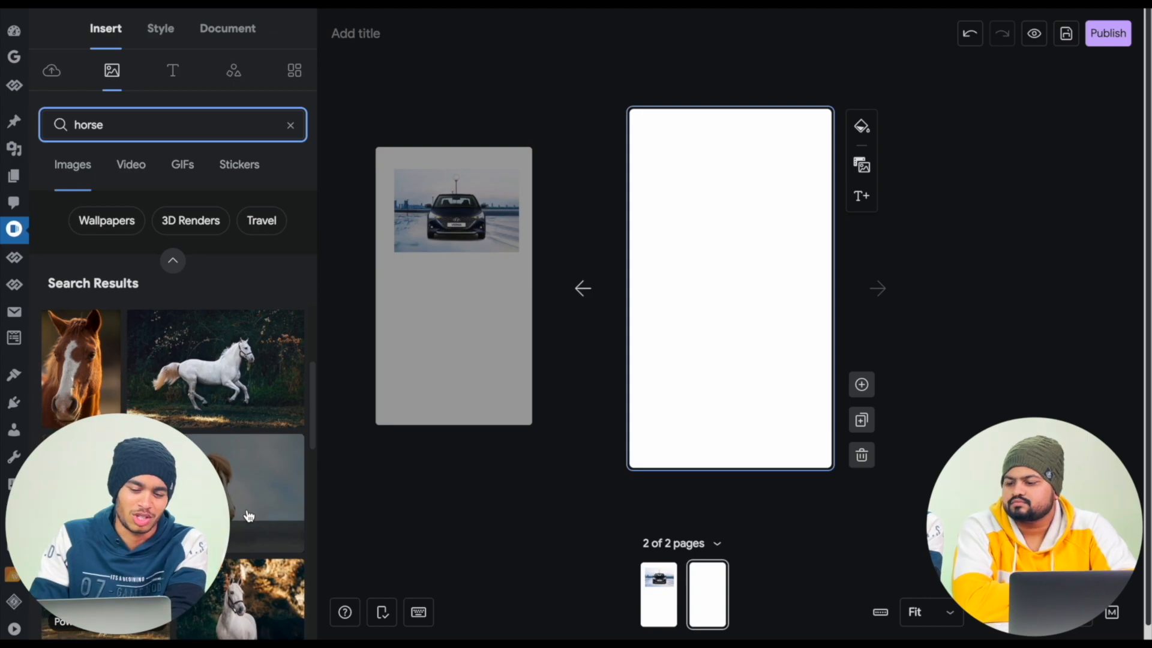
pyautogui.scroll(-2, 249, 516)
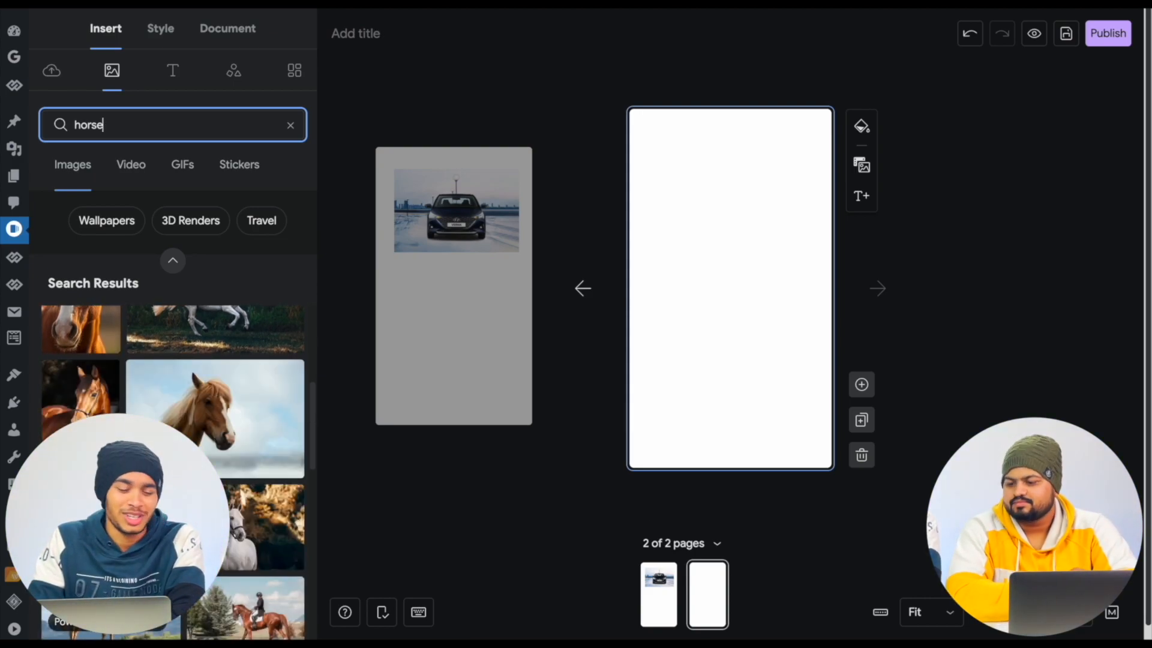
pyautogui.scroll(5, 80, 420)
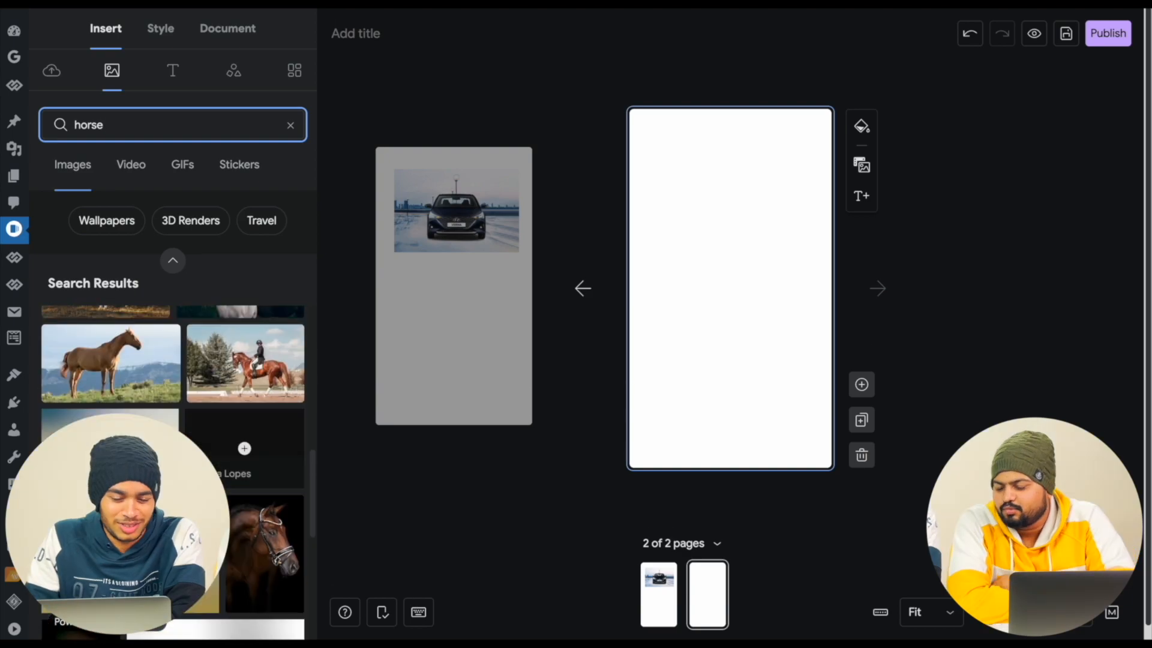
pyautogui.click(292, 127)
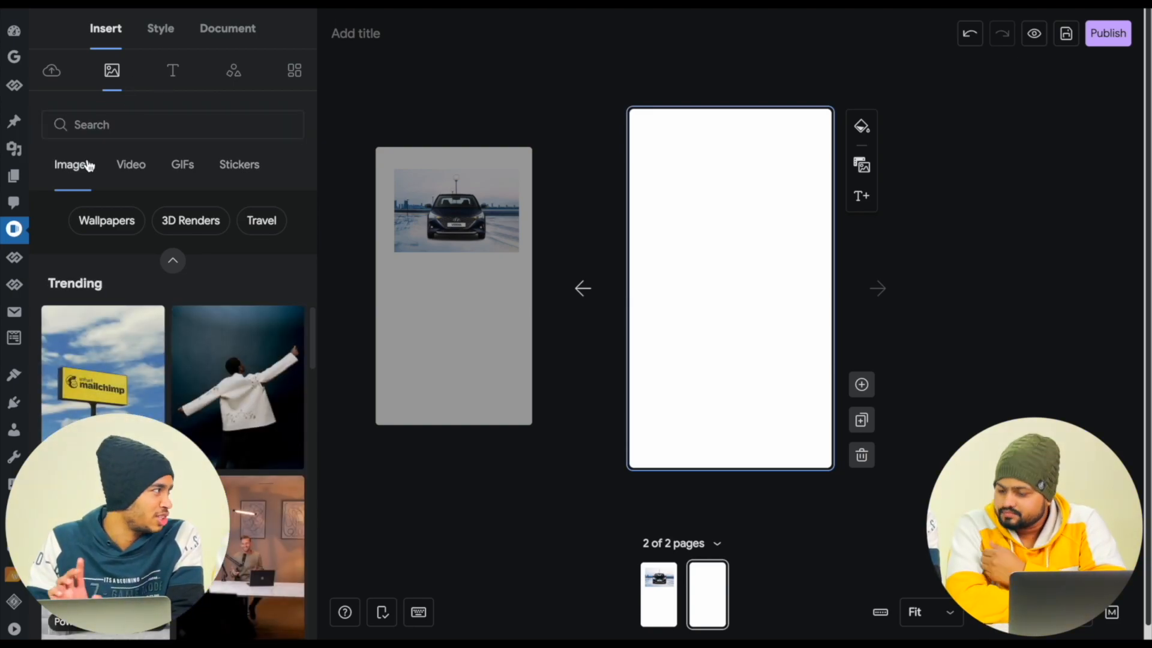
# - Review the stock video, sticker, GIF and image categories, and return to the text presets
pyautogui.click(130, 166)
pyautogui.click(241, 170)
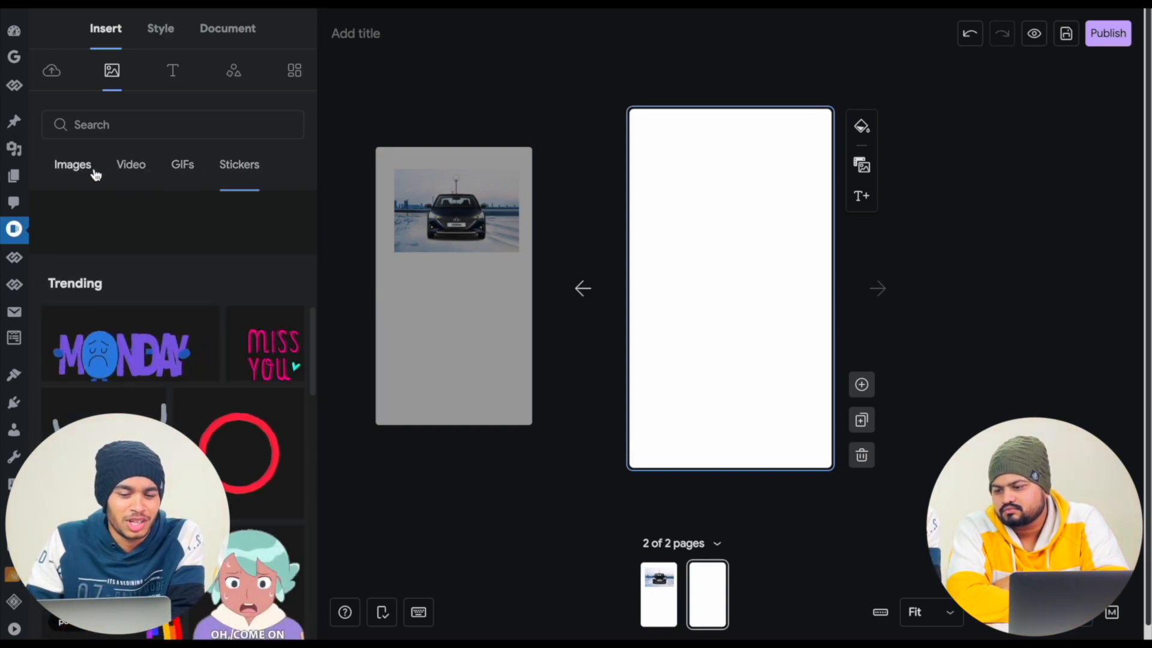
pyautogui.click(184, 168)
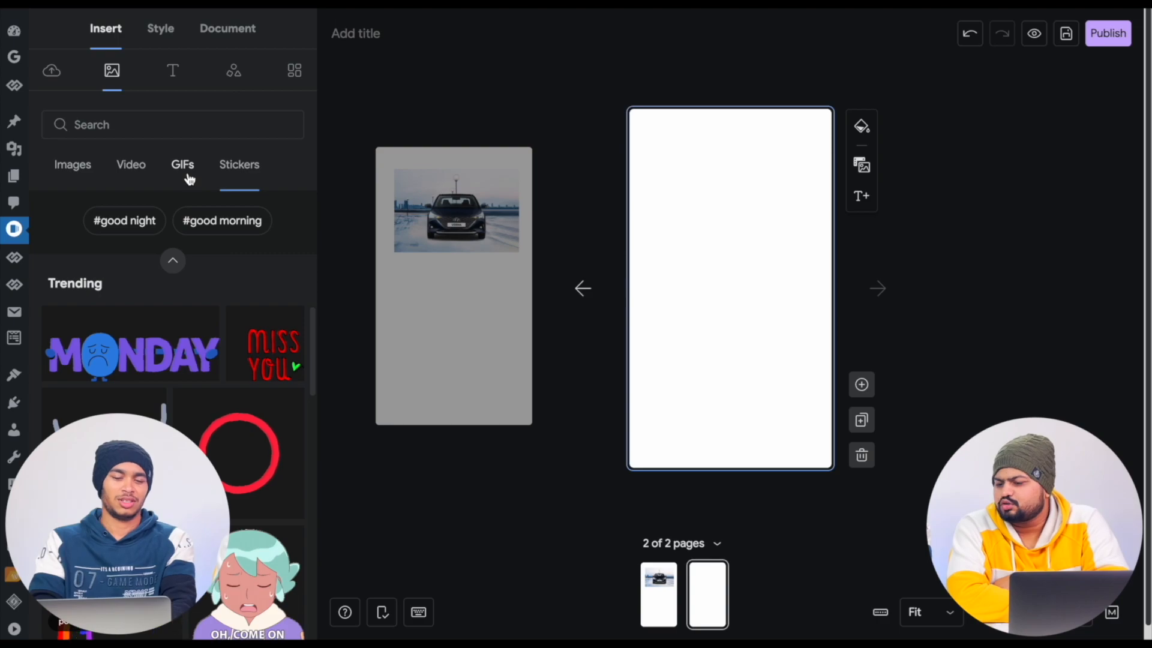
pyautogui.click(132, 175)
pyautogui.click(76, 167)
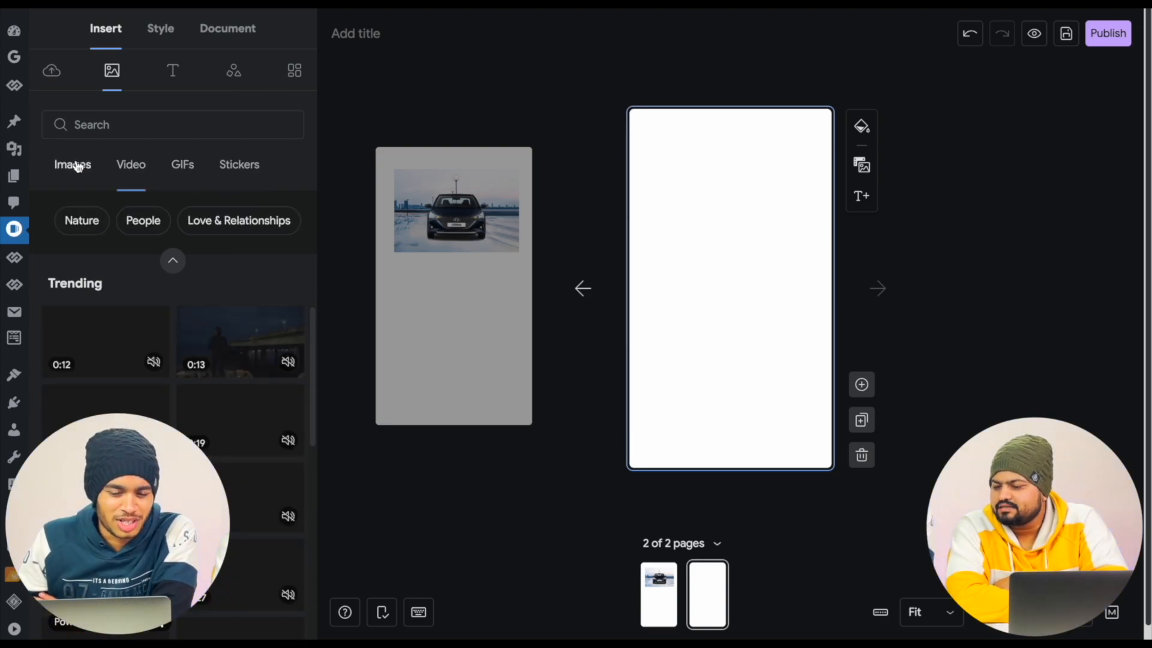
pyautogui.click(175, 71)
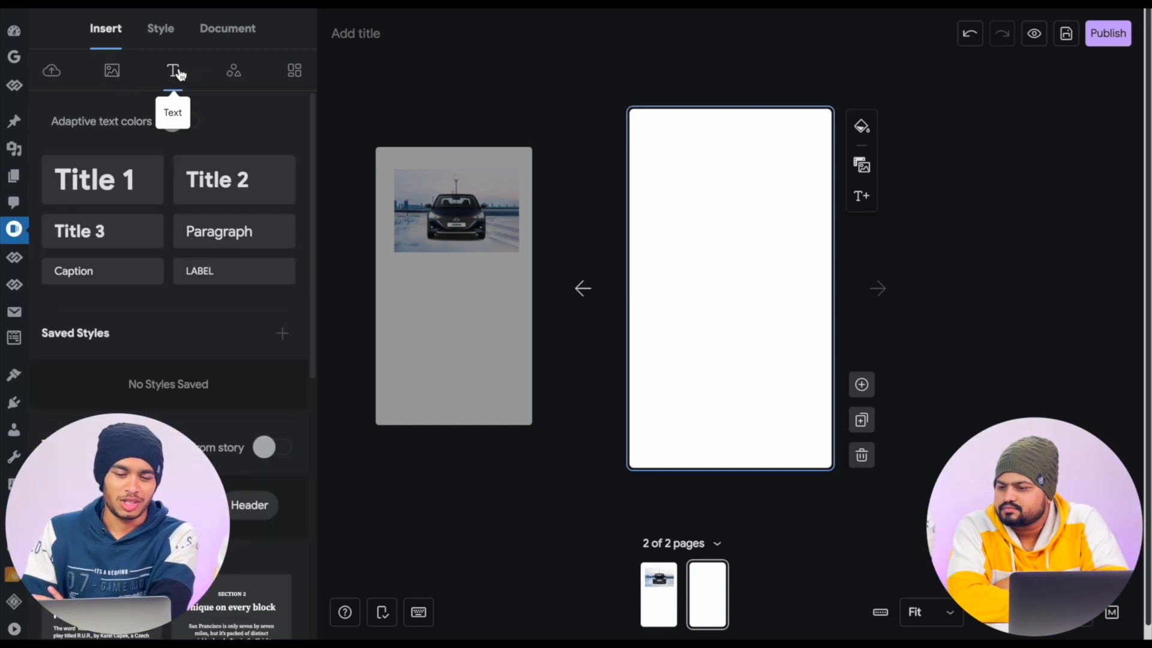
# - Browse the shapes and stickers available for the story
pyautogui.click(233, 71)
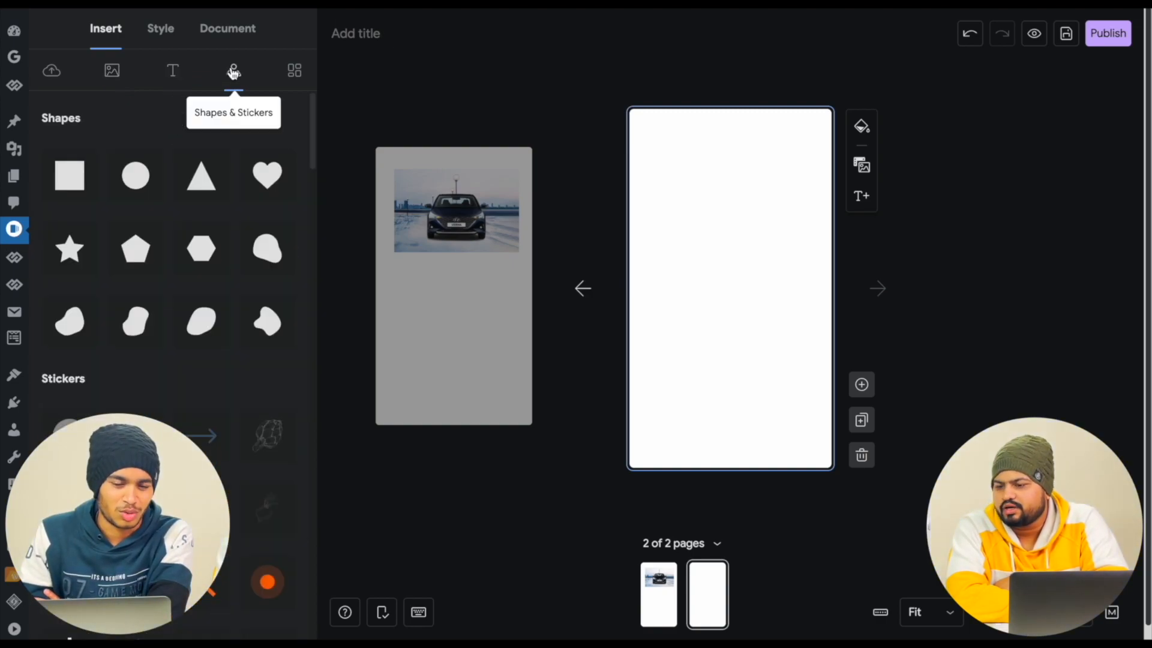
pyautogui.scroll(-8, 230, 204)
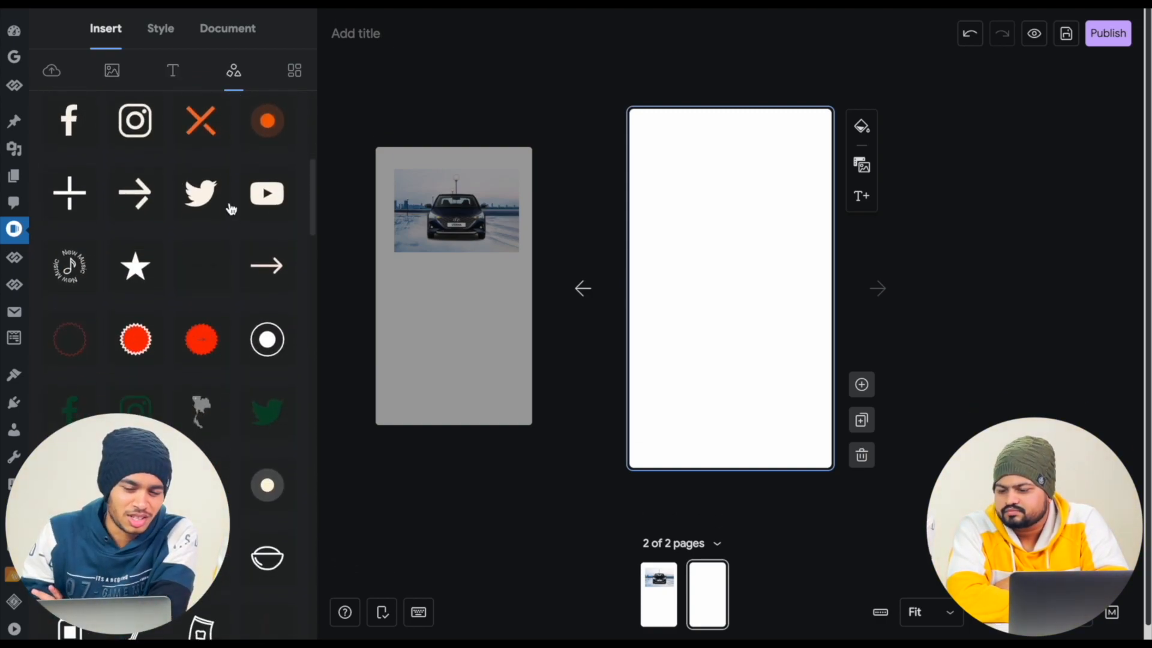
pyautogui.scroll(-2, 231, 208)
pyautogui.scroll(10, 229, 204)
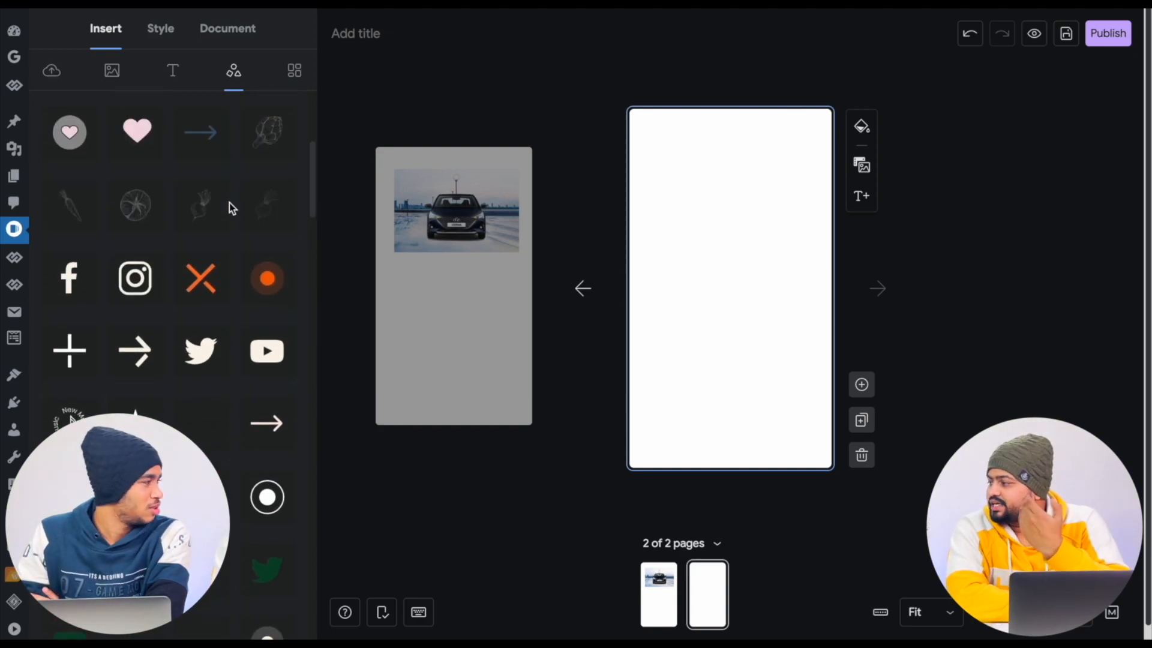
# - Browse the default page templates and return to the uploaded media library
pyautogui.click(295, 80)
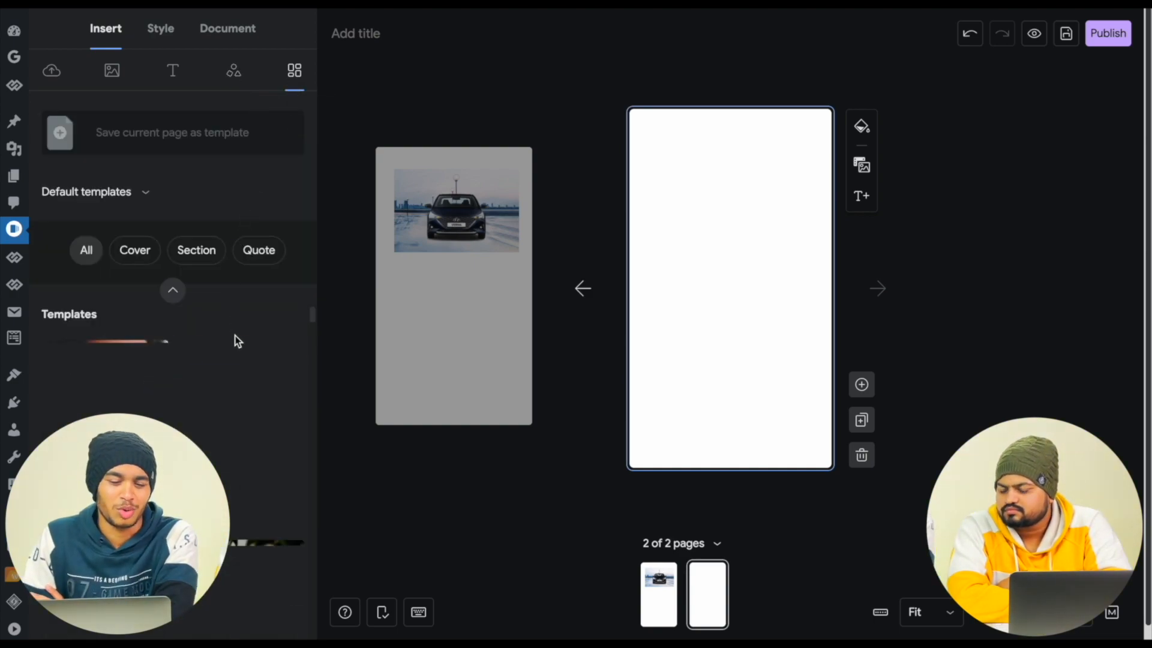
pyautogui.scroll(-2, 235, 339)
pyautogui.scroll(2, 235, 338)
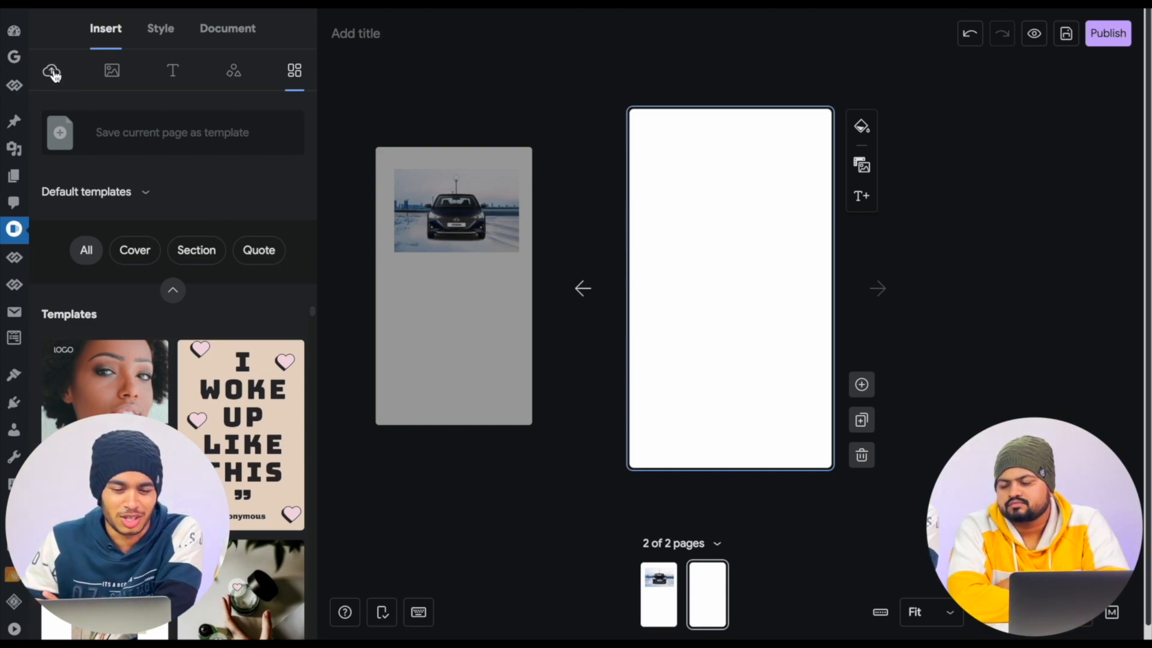
pyautogui.scroll(-4, 241, 412)
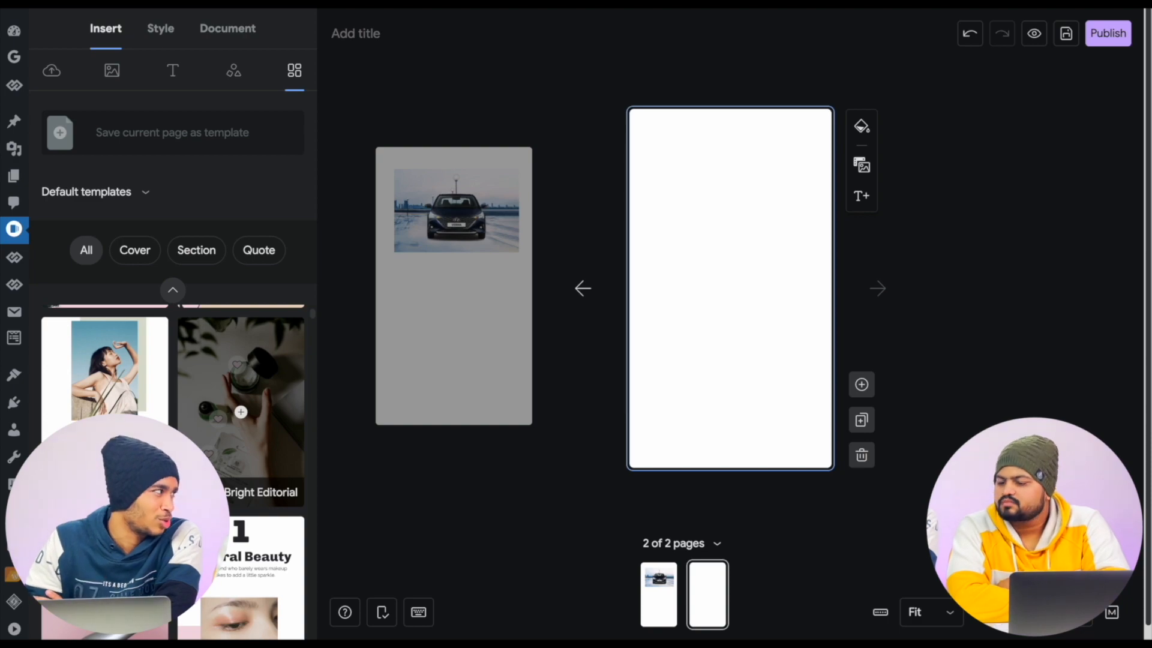
pyautogui.click(173, 290)
pyautogui.click(52, 72)
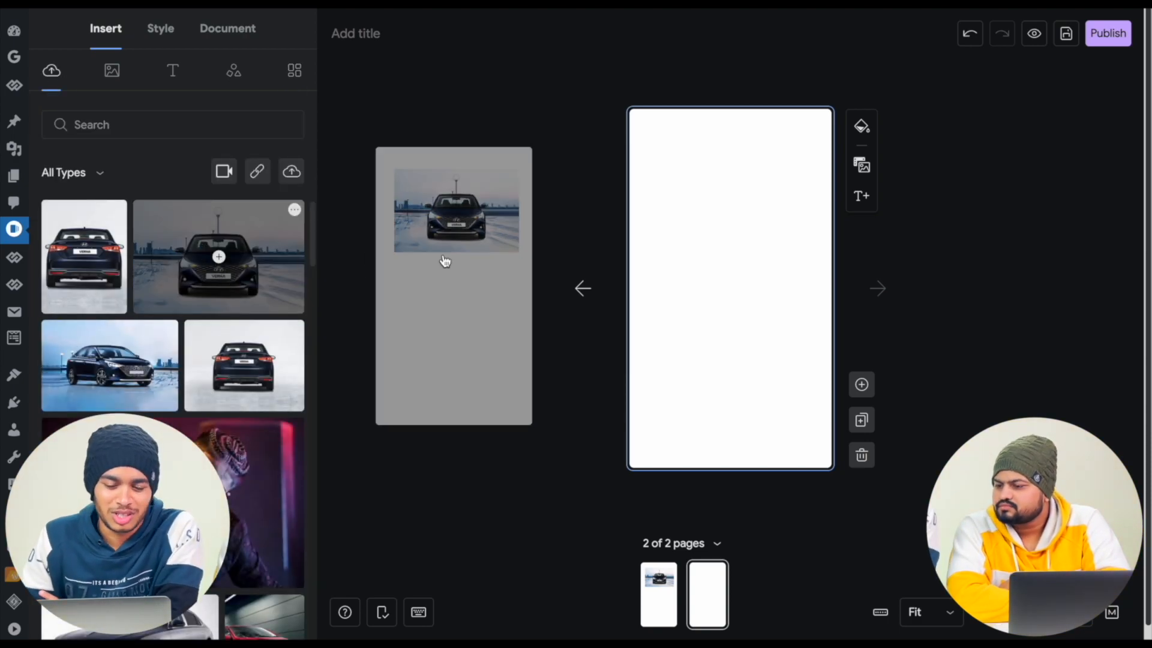
# - Add new blank pages to bring the story to eight pages
pyautogui.click(862, 385)
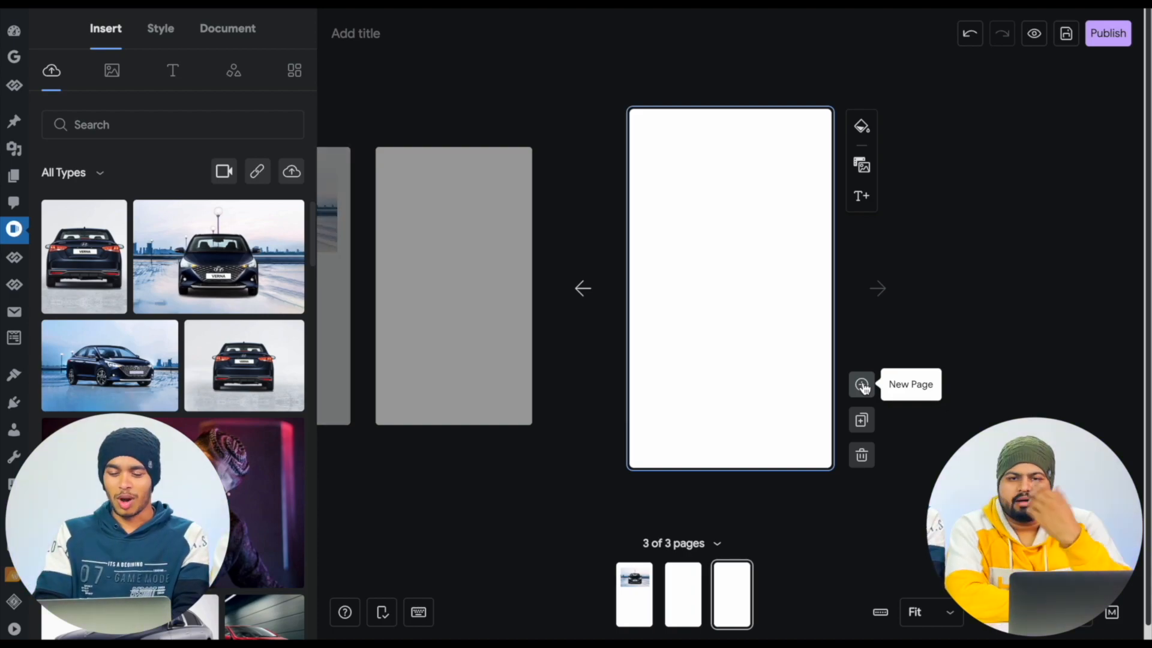
pyautogui.click(862, 385)
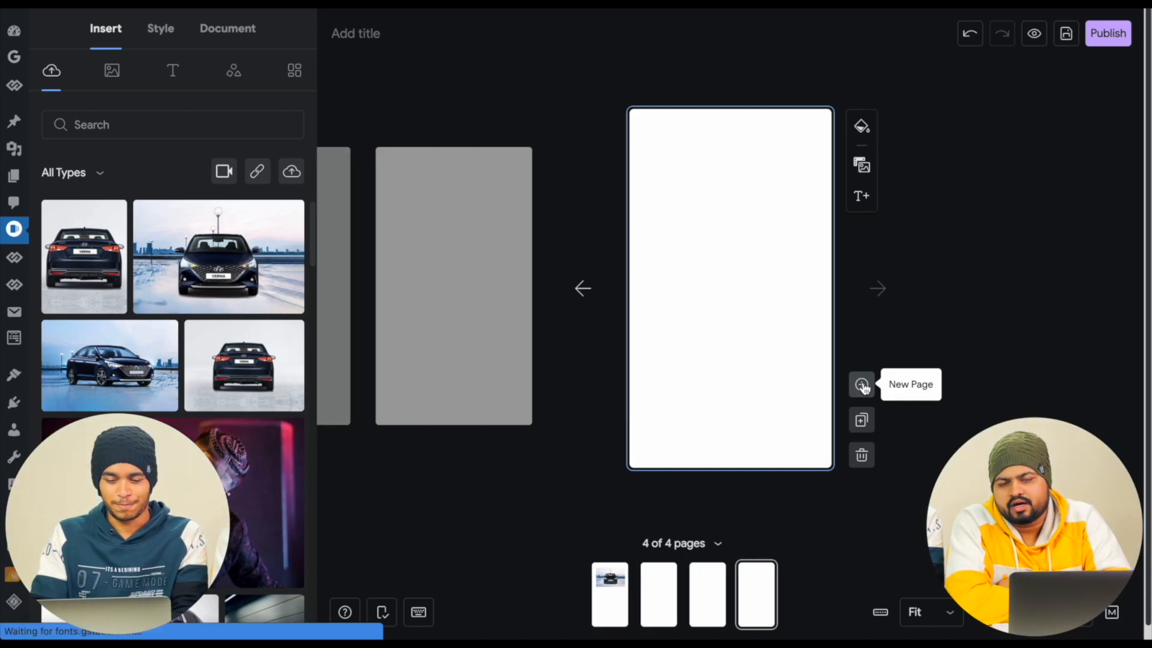
pyautogui.click(862, 385)
pyautogui.click(862, 385)
pyautogui.click(862, 385)
pyautogui.click(862, 385)
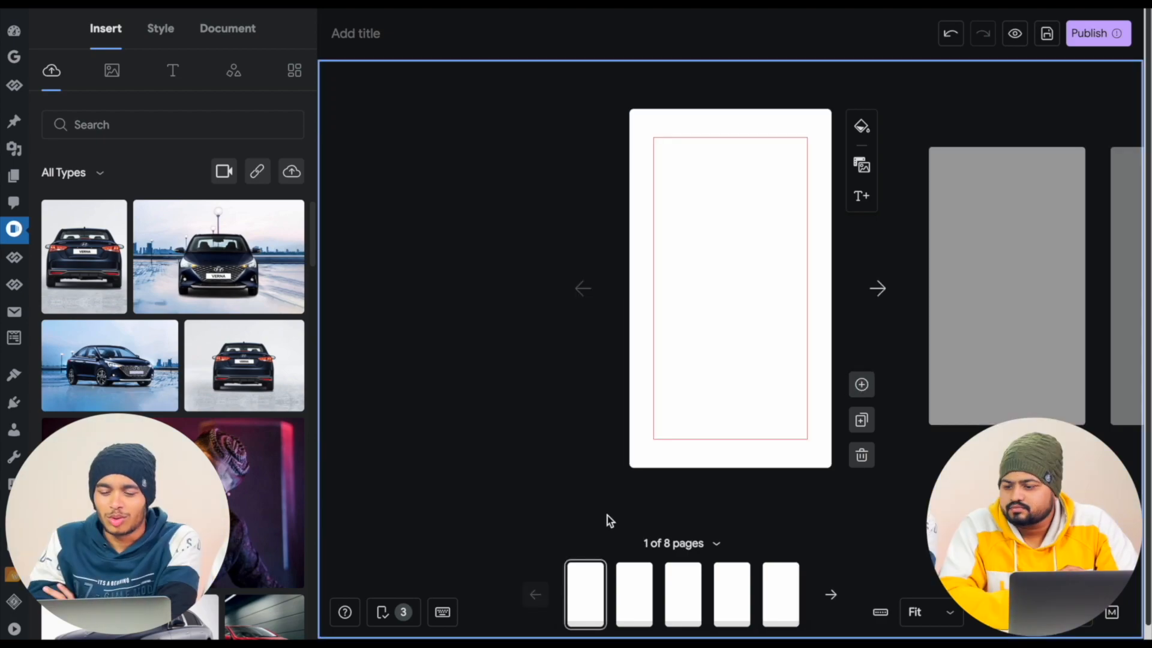
# - Insert the uploaded rear-view car image on the first page and make it the full-page background
pyautogui.moveTo(110, 271)
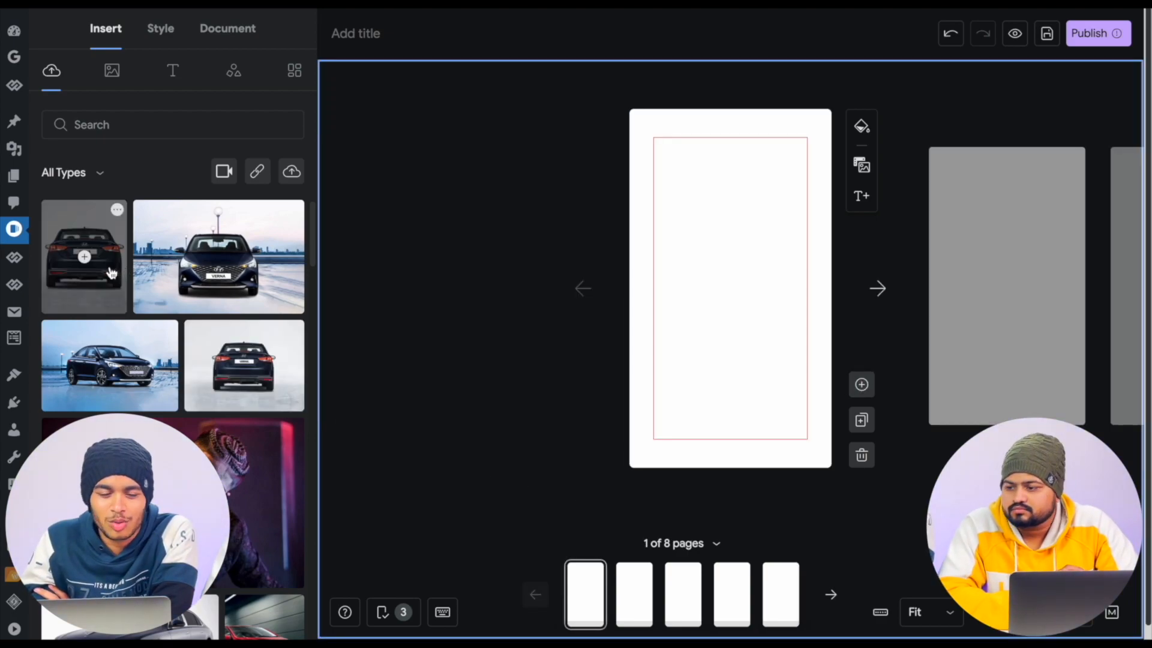
pyautogui.click(110, 272)
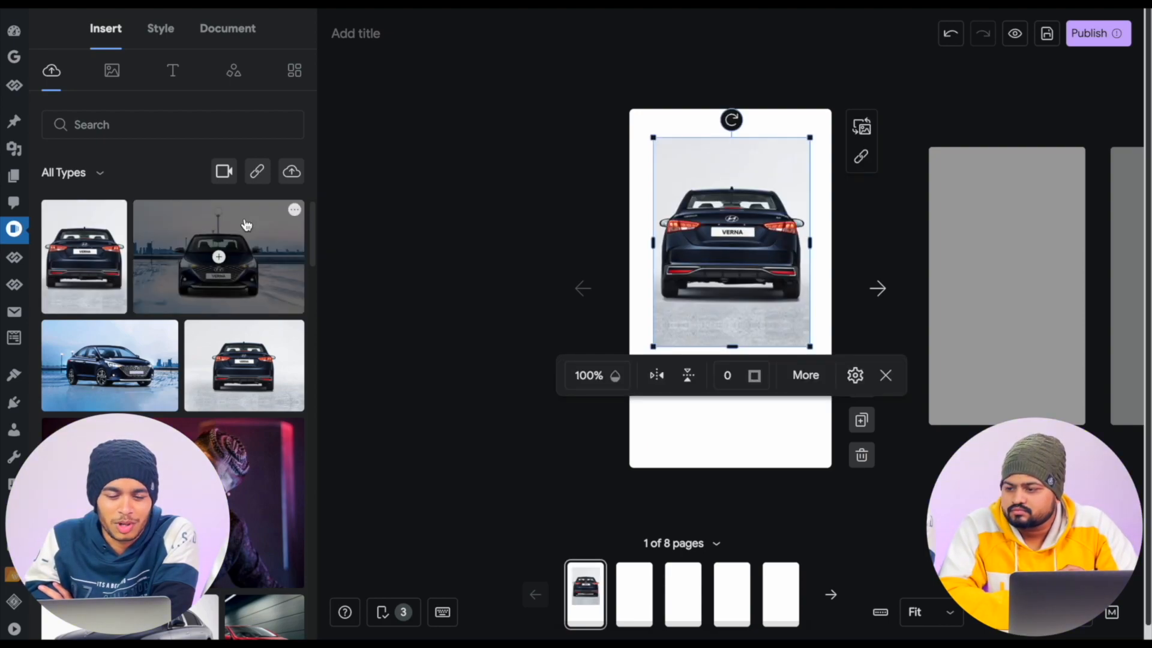
pyautogui.moveTo(760, 182); pyautogui.dragTo(640, 140)
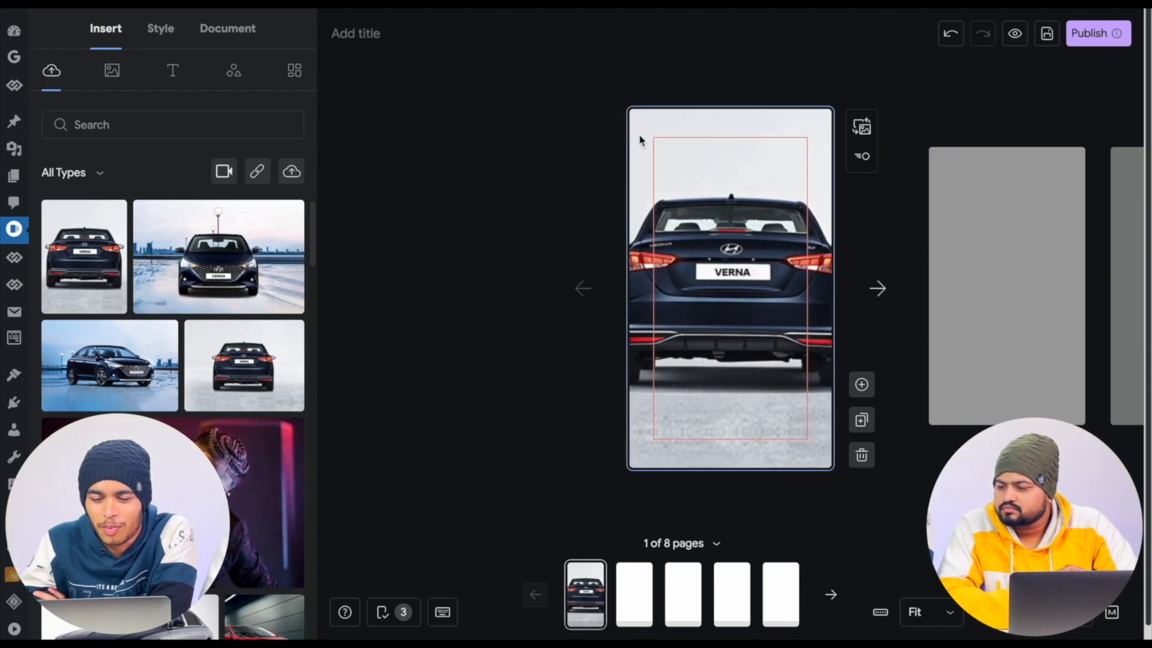
# - Reposition the first page's background image horizontally so the car is centred, keeping its scale at 100%
pyautogui.doubleClick(694, 205)
pyautogui.moveTo(694, 205)
pyautogui.mouseDown()
pyautogui.moveTo(735, 206)
pyautogui.moveTo(634, 215)
pyautogui.moveTo(708, 215)
pyautogui.mouseUp()
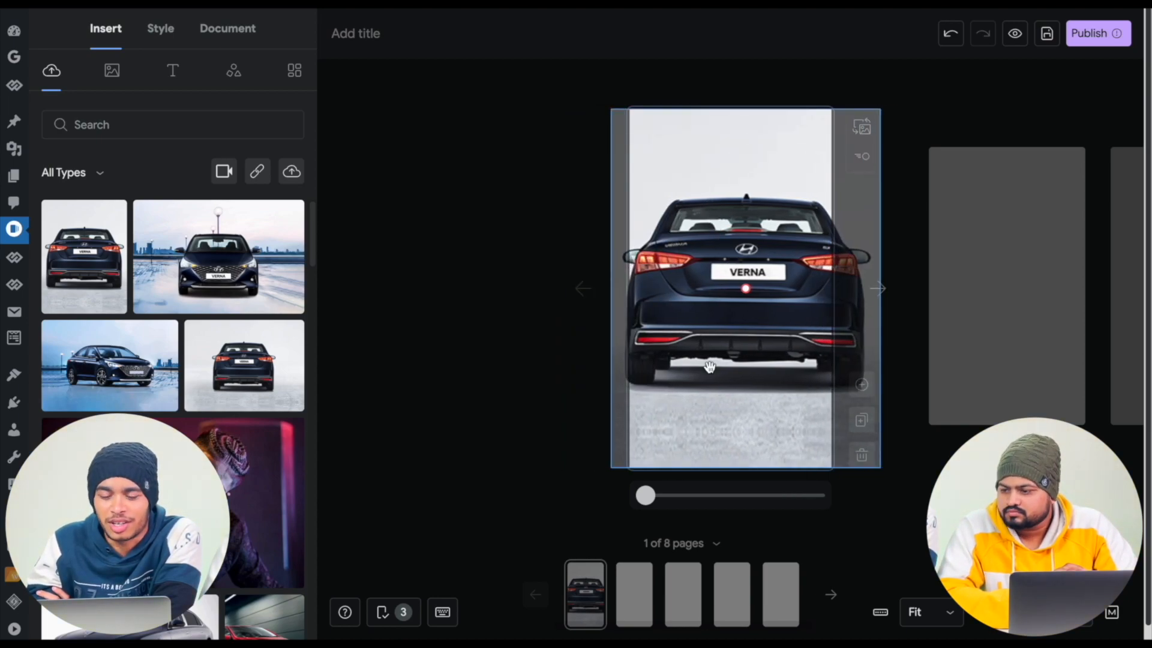
pyautogui.moveTo(704, 401); pyautogui.dragTo(691, 401)
pyautogui.moveTo(647, 497)
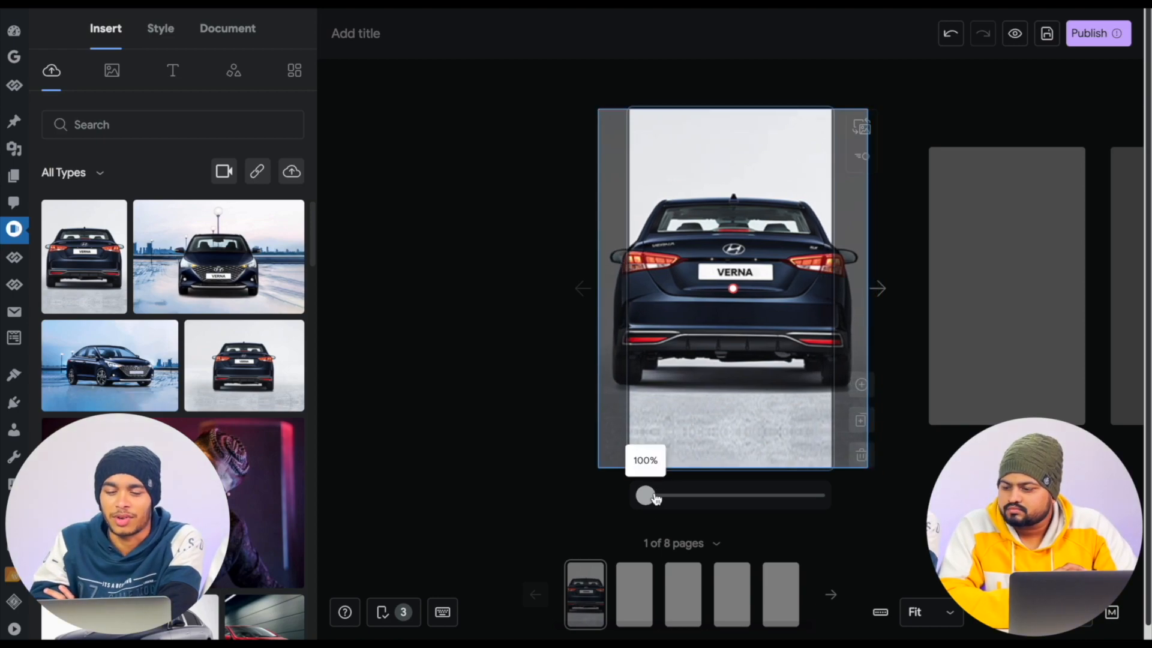
pyautogui.moveTo(647, 501); pyautogui.dragTo(543, 503)
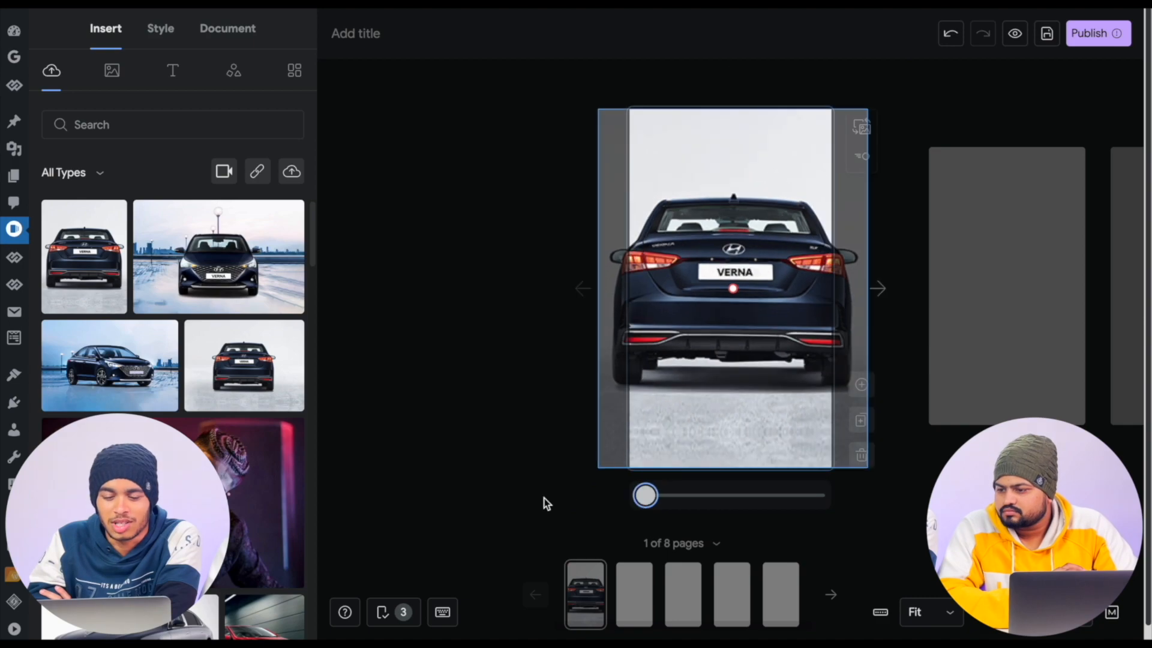
pyautogui.click(553, 397)
# - Set the uploaded front-view car image as page 2's full background and the blue side-view car image as page 3's
pyautogui.click(880, 292)
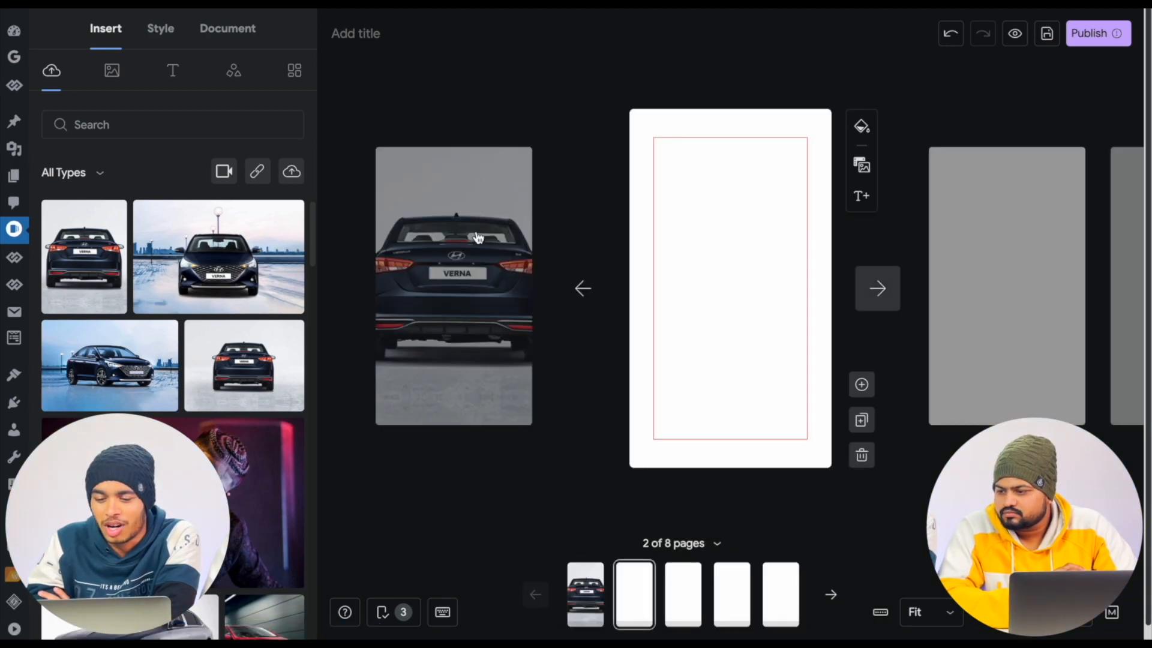
pyautogui.click(239, 276)
pyautogui.moveTo(708, 210); pyautogui.dragTo(638, 161)
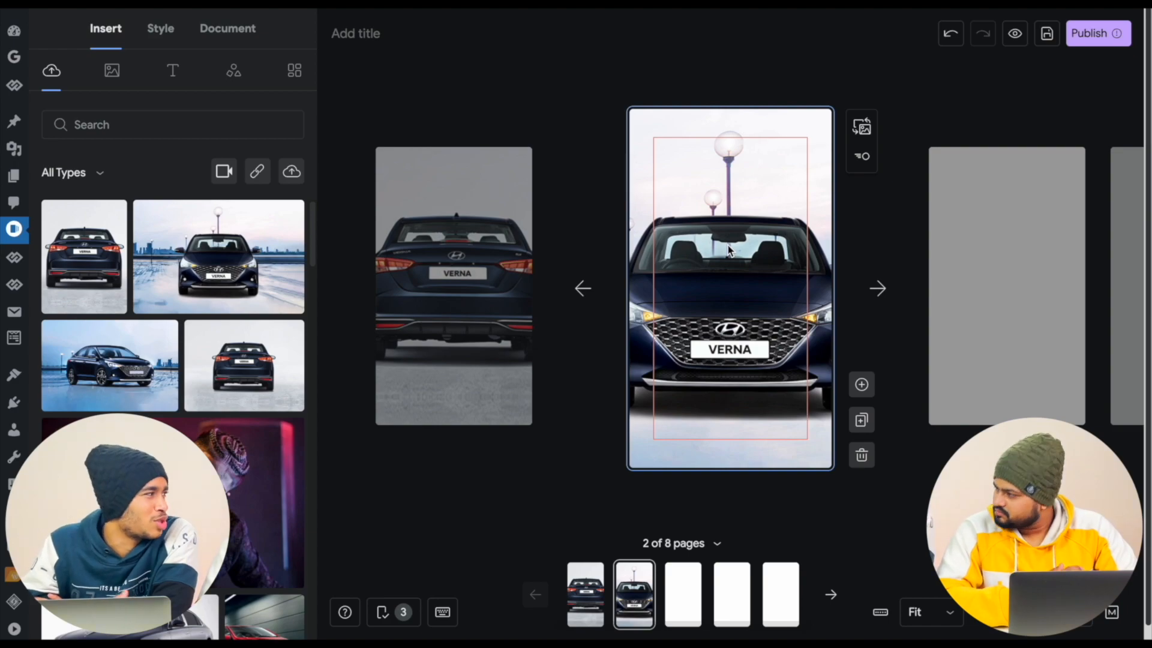
pyautogui.click(879, 289)
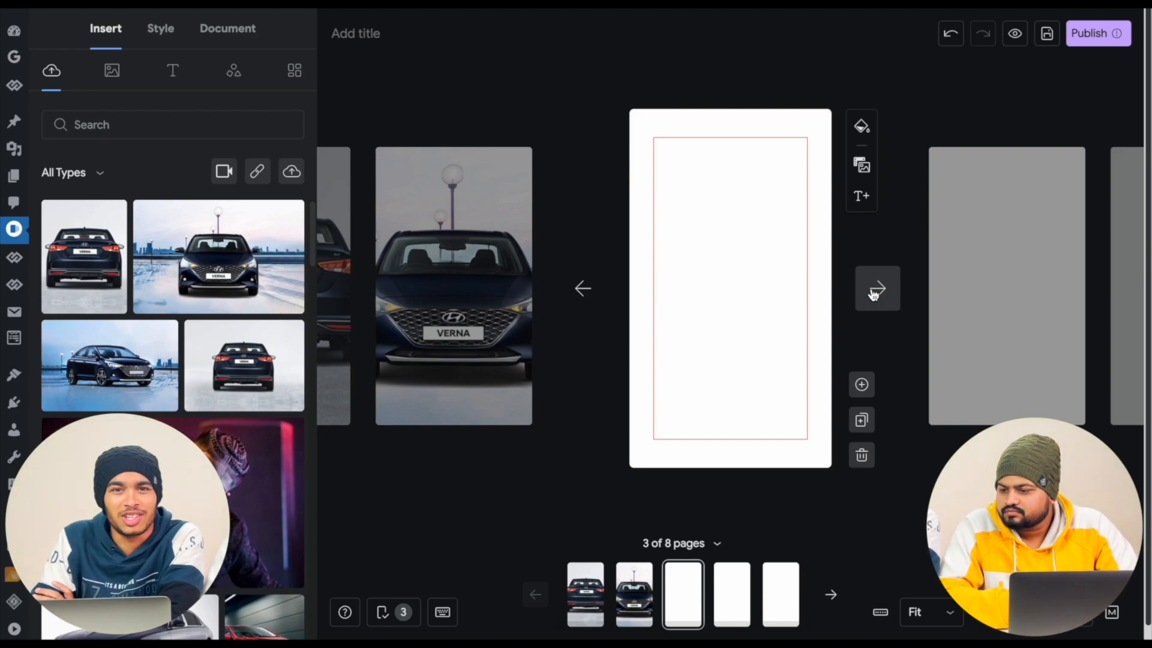
pyautogui.click(106, 344)
pyautogui.moveTo(755, 223); pyautogui.dragTo(675, 168)
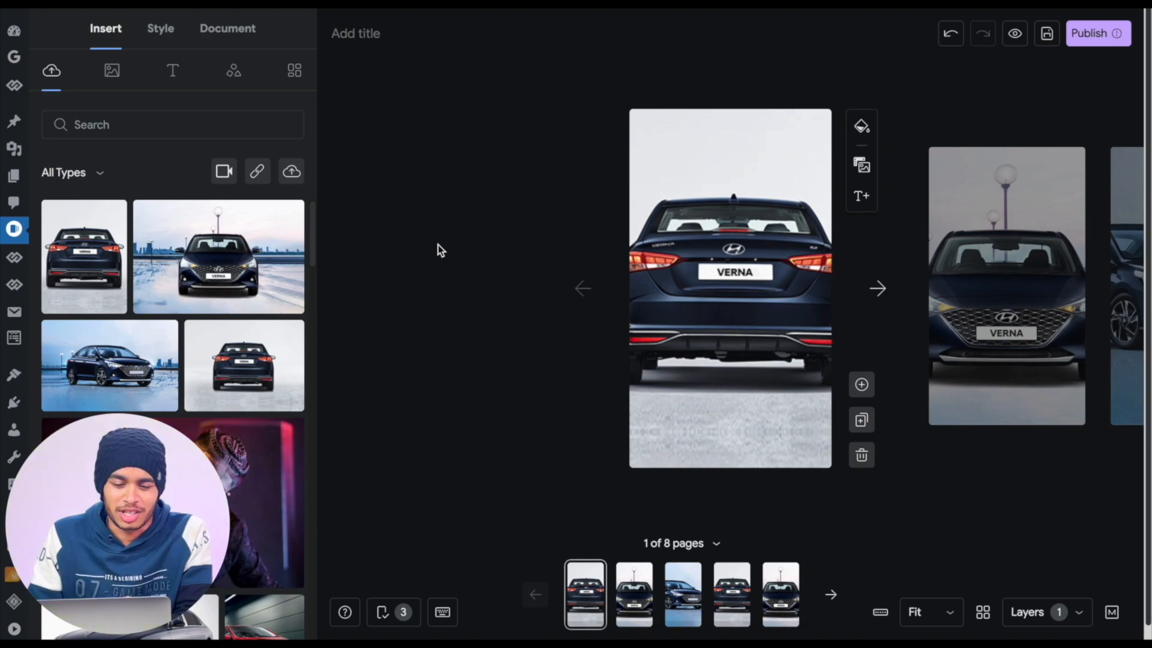
# - Add a Title 3 text near the first page's top reading "Hyundai Verna is one of the best sedan cars under 10 Lakhs in India in 2023."
pyautogui.click(690, 175)
pyautogui.click(172, 72)
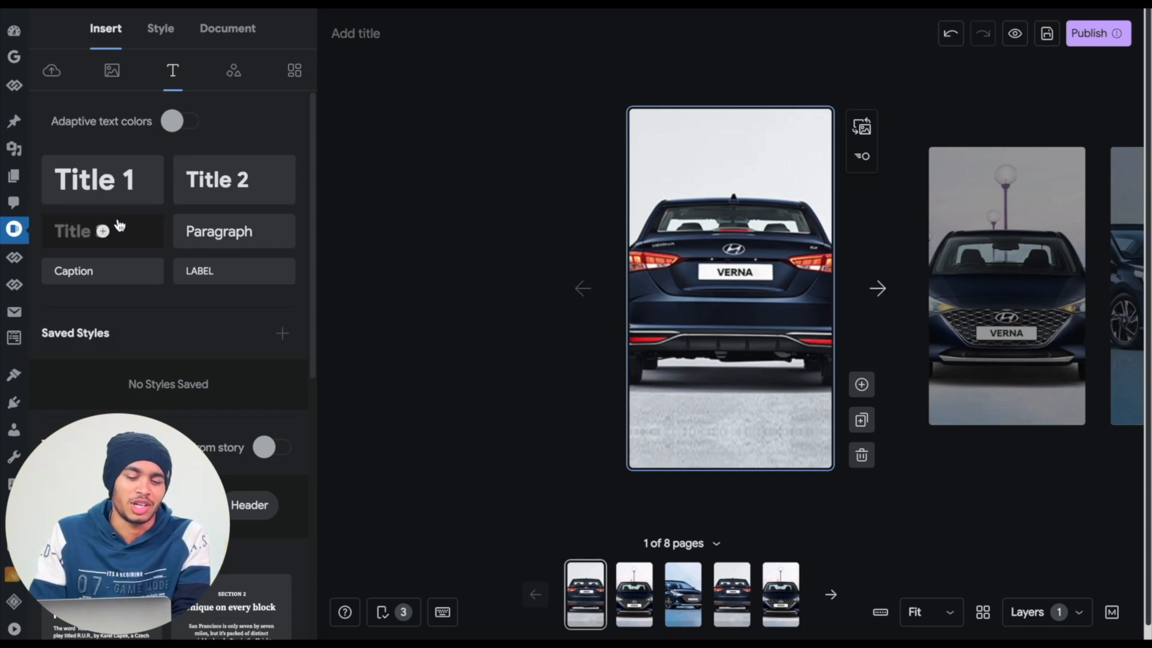
pyautogui.click(122, 232)
pyautogui.moveTo(690, 289); pyautogui.dragTo(712, 163)
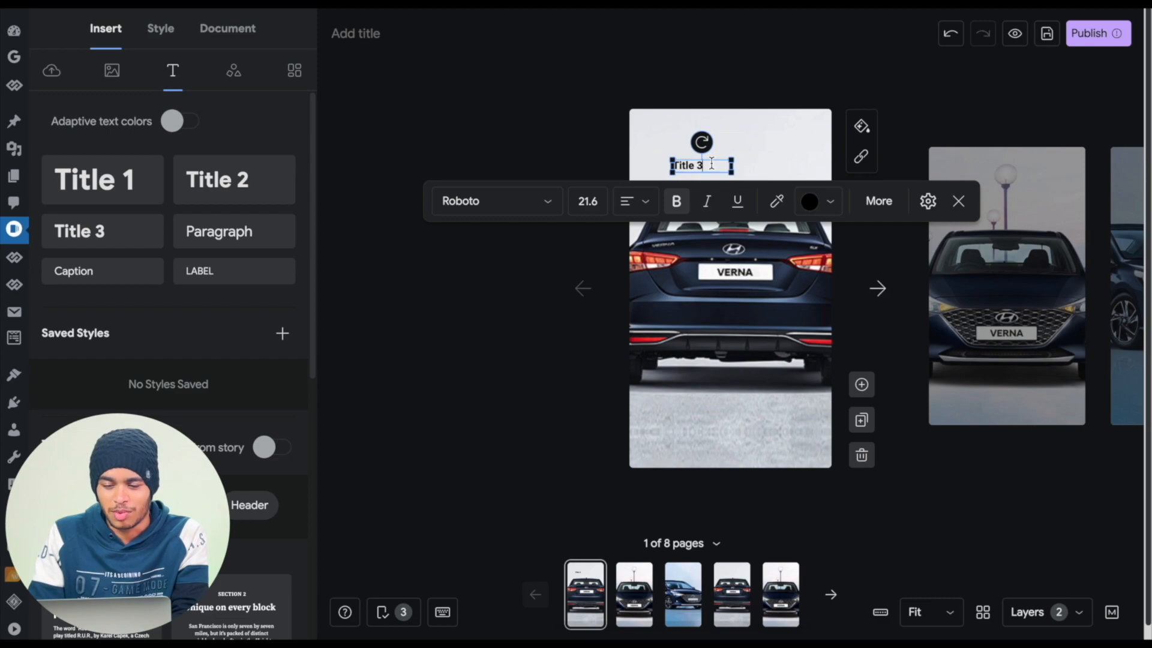
pyautogui.write('Hyundai Verna is one of the best sedan cars under 10 Lakhs in India in 2023')
# - Review the font, alignment and color options for the first page's text
pyautogui.hotkey('ctrl', 'a')
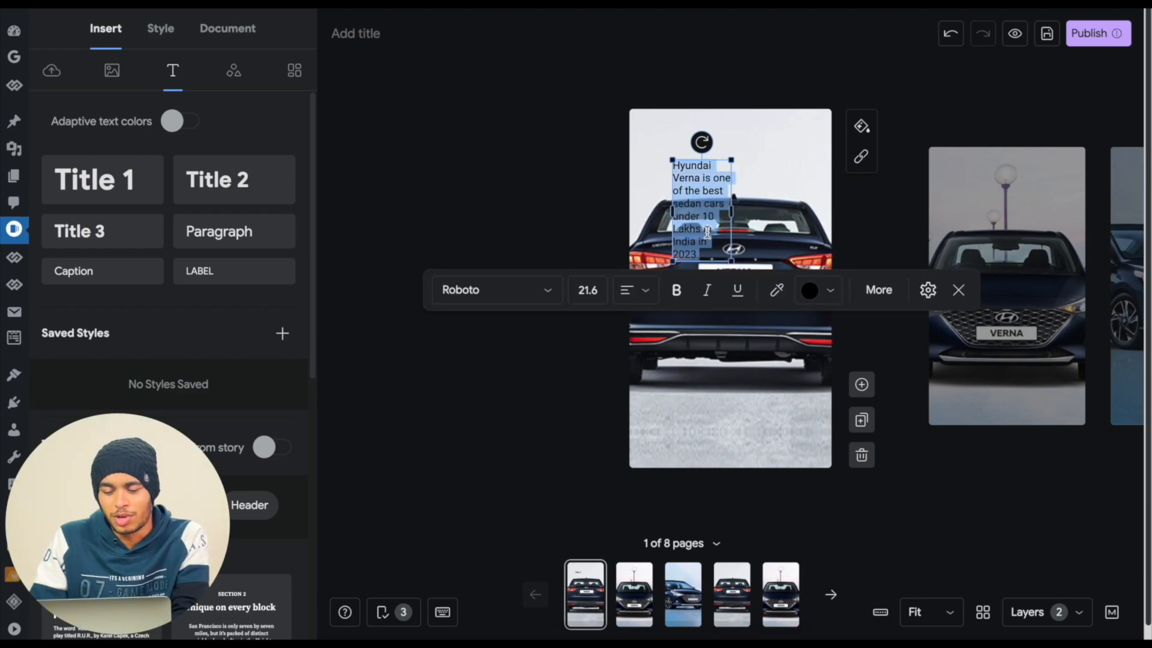
pyautogui.click(544, 301)
pyautogui.scroll(-1, 531, 448)
pyautogui.scroll(-2, 532, 449)
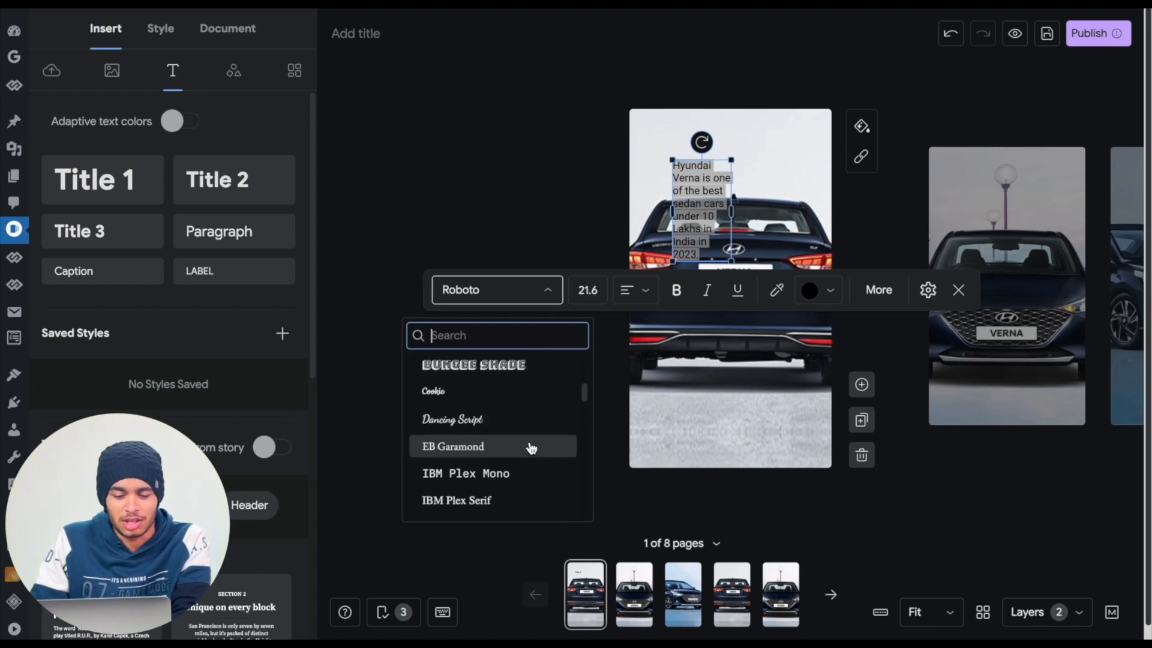
pyautogui.click(621, 270)
pyautogui.click(646, 292)
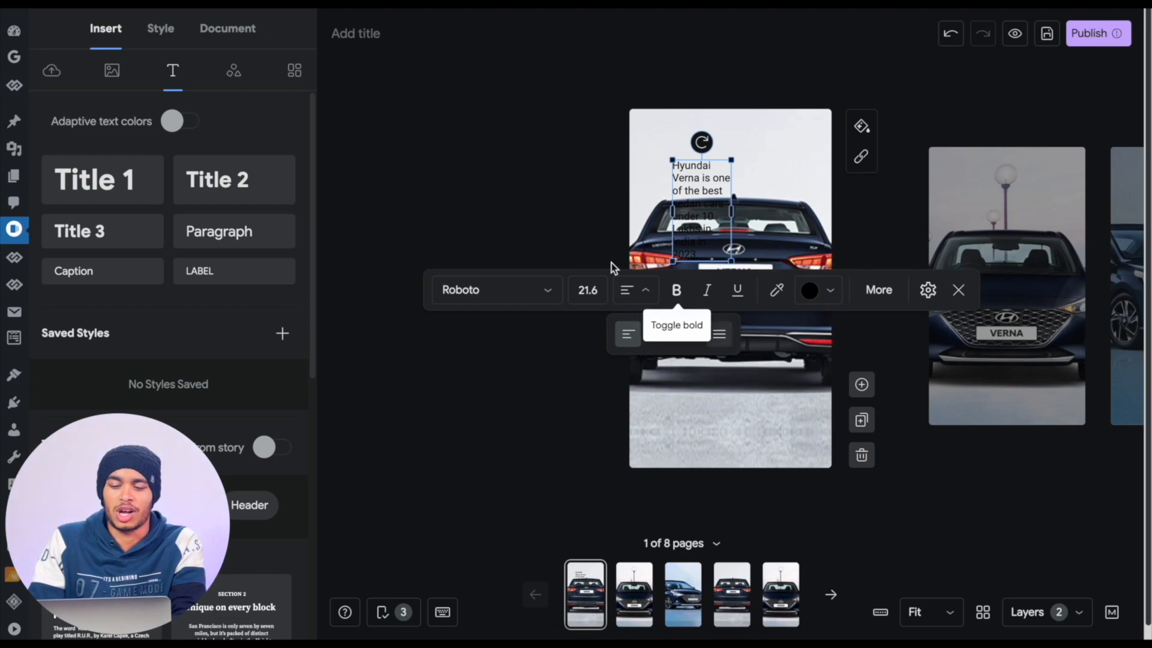
pyautogui.click(480, 176)
pyautogui.click(692, 249)
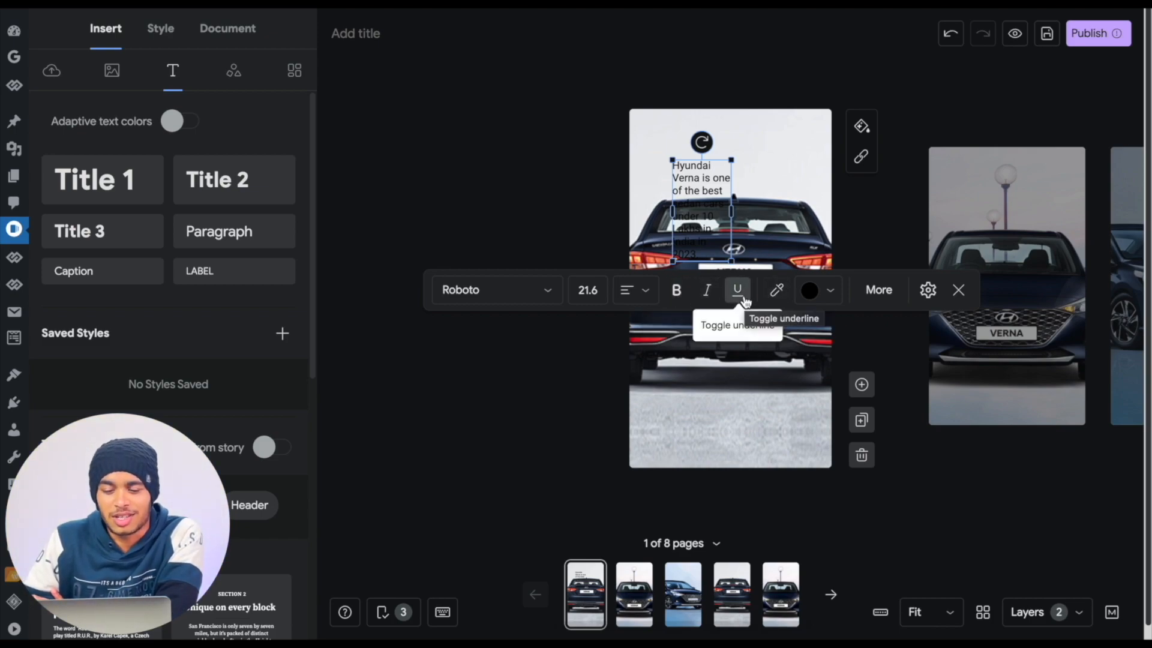
pyautogui.click(810, 292)
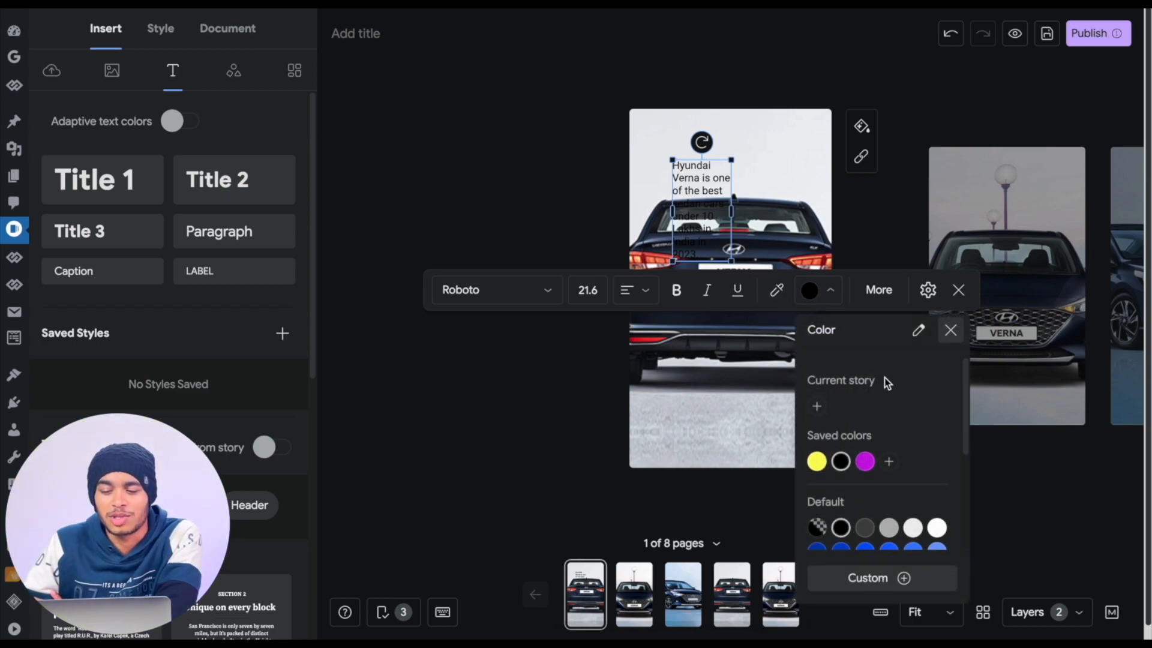
pyautogui.scroll(-3, 887, 381)
pyautogui.click(951, 330)
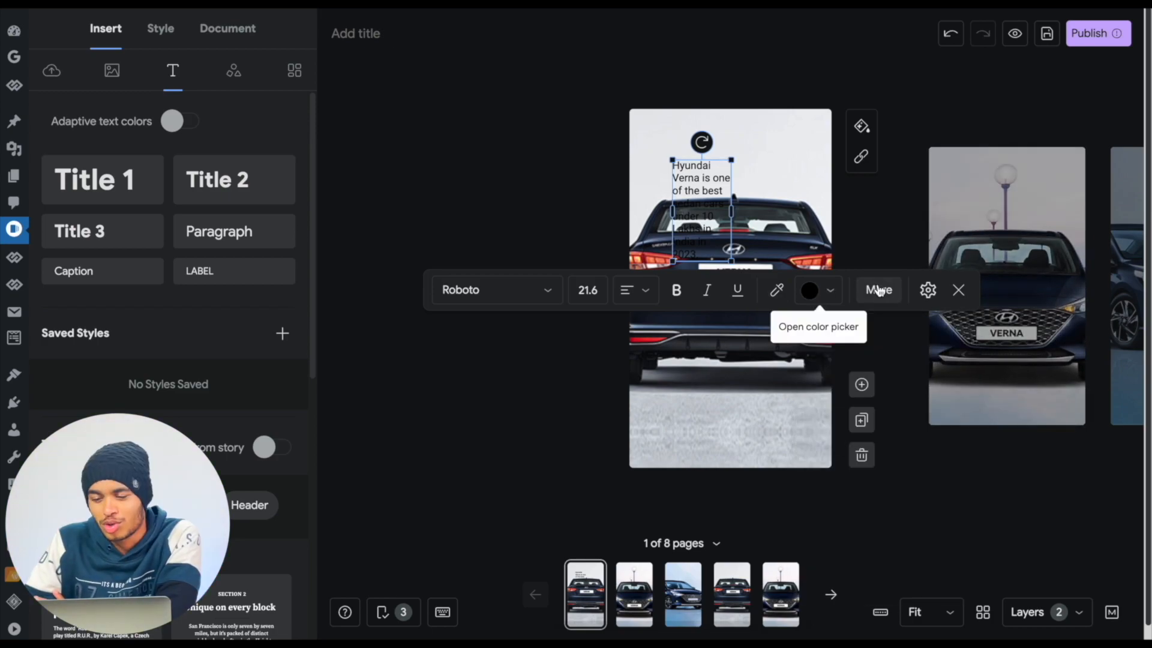
# - Give the text box a Fill background, widen it and place it across the upper part of the first page
pyautogui.click(880, 292)
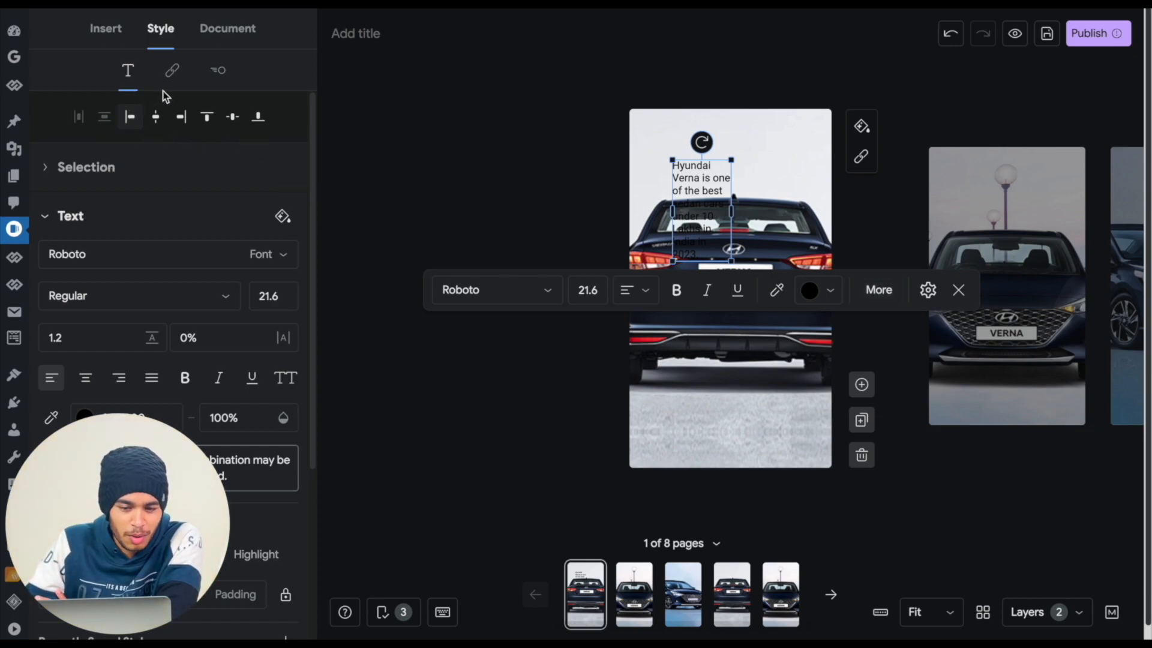
pyautogui.scroll(-4, 241, 198)
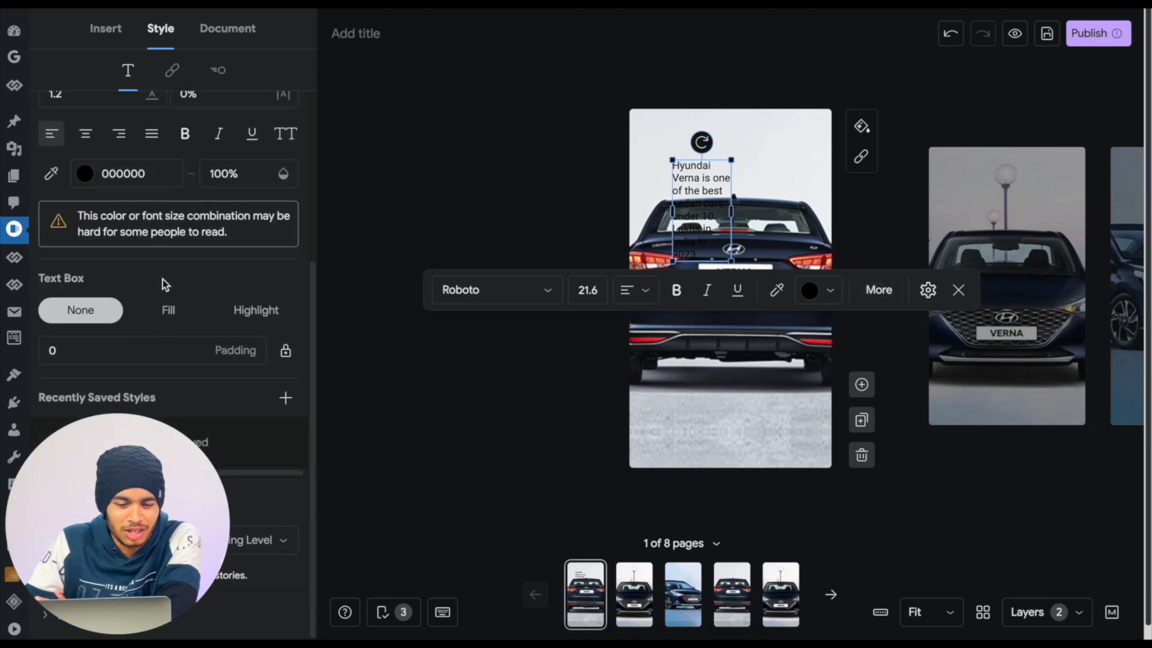
pyautogui.scroll(1, 165, 290)
pyautogui.click(171, 377)
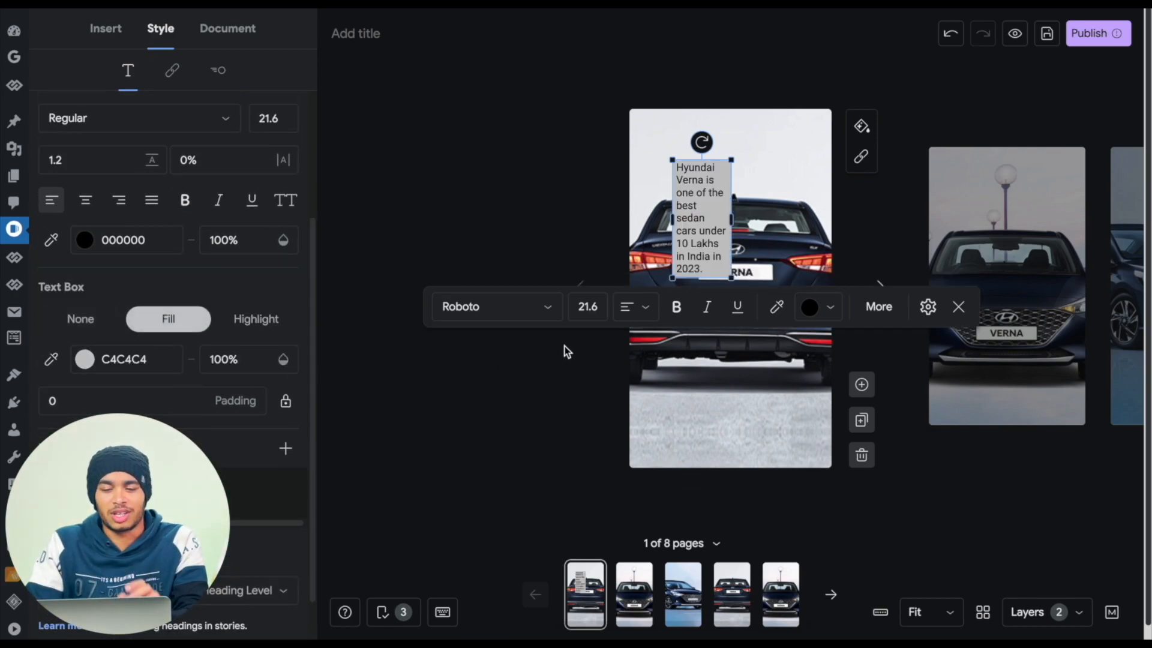
pyautogui.moveTo(702, 207); pyautogui.dragTo(738, 165)
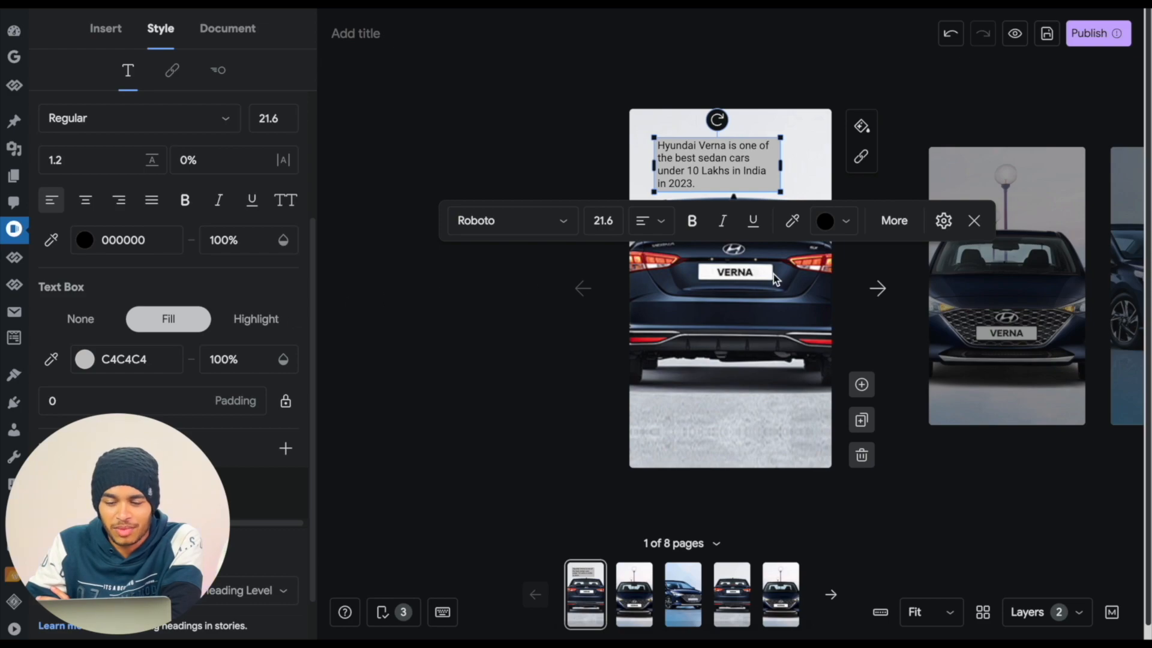
# - Try blue 0354F2 as the text box fill, then set the fill color to light gray EEEEEE
pyautogui.click(86, 362)
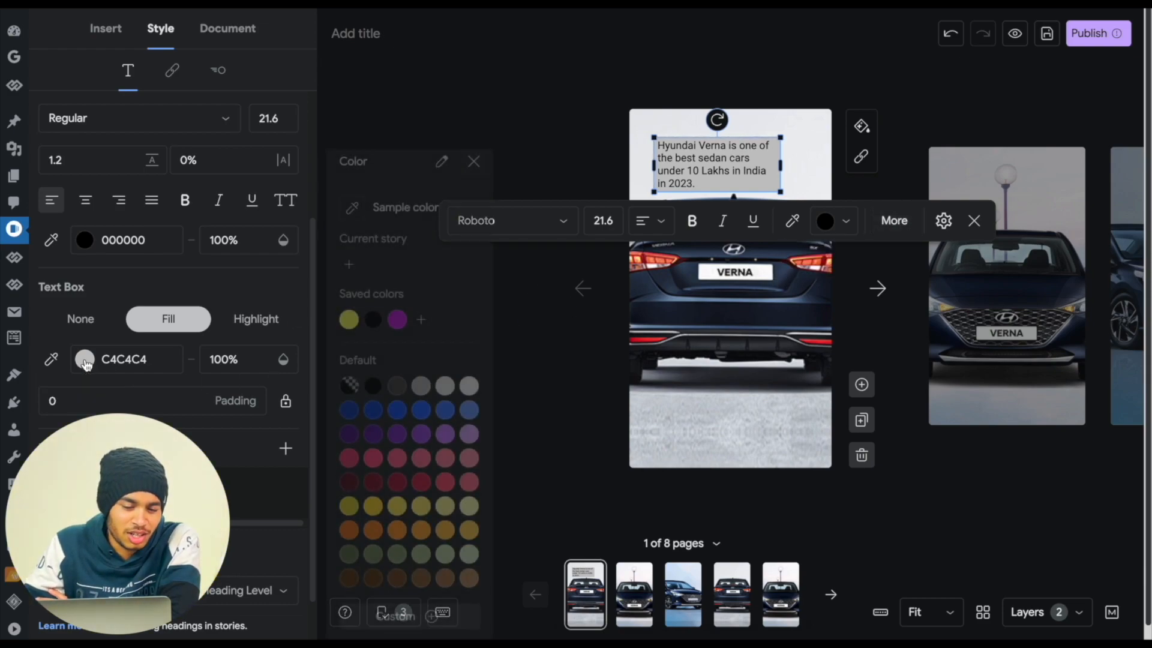
pyautogui.click(397, 420)
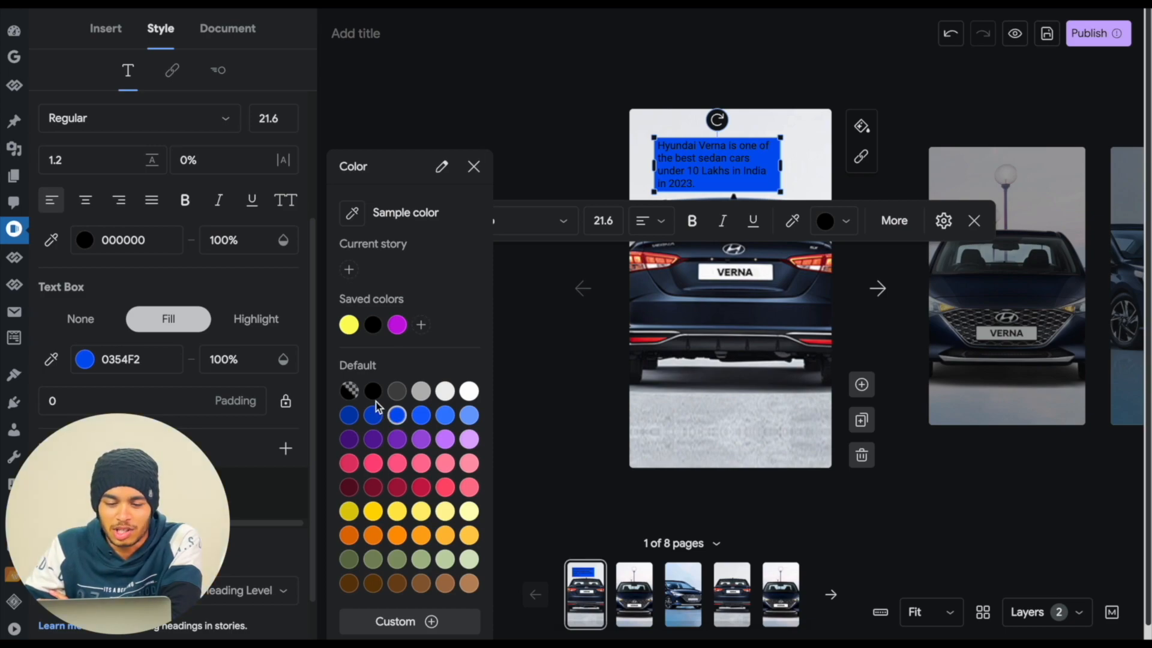
pyautogui.click(463, 395)
pyautogui.click(445, 393)
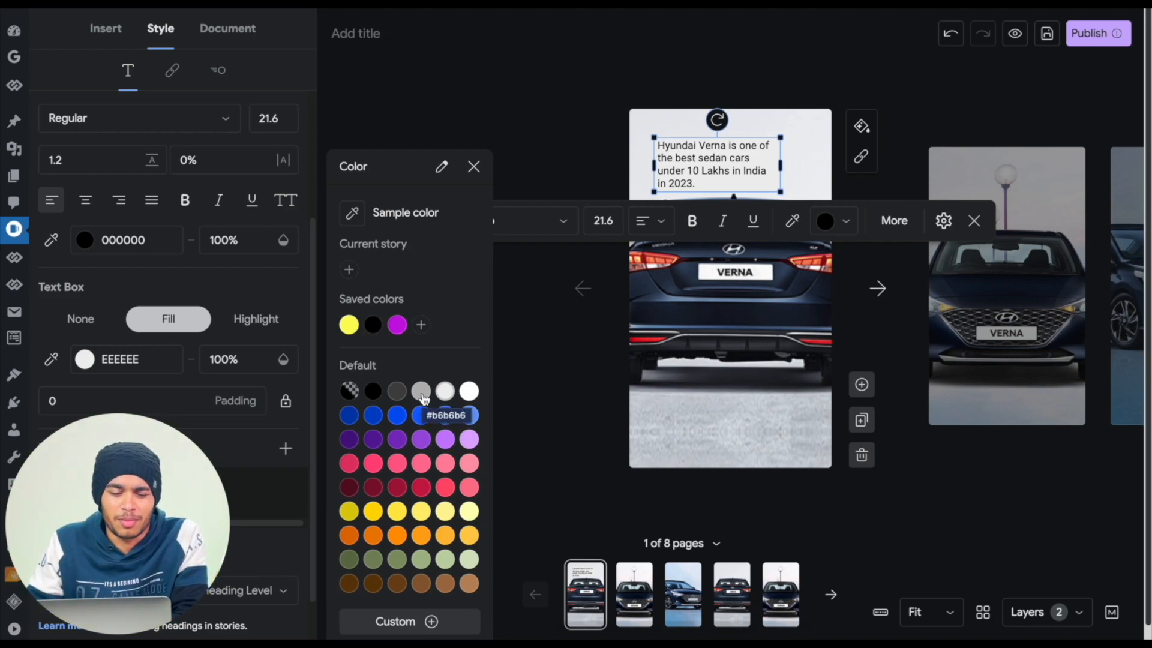
# - Make all of the first page's text bold
pyautogui.click(473, 168)
pyautogui.click(701, 181)
pyautogui.hotkey('ctrl', 'a')
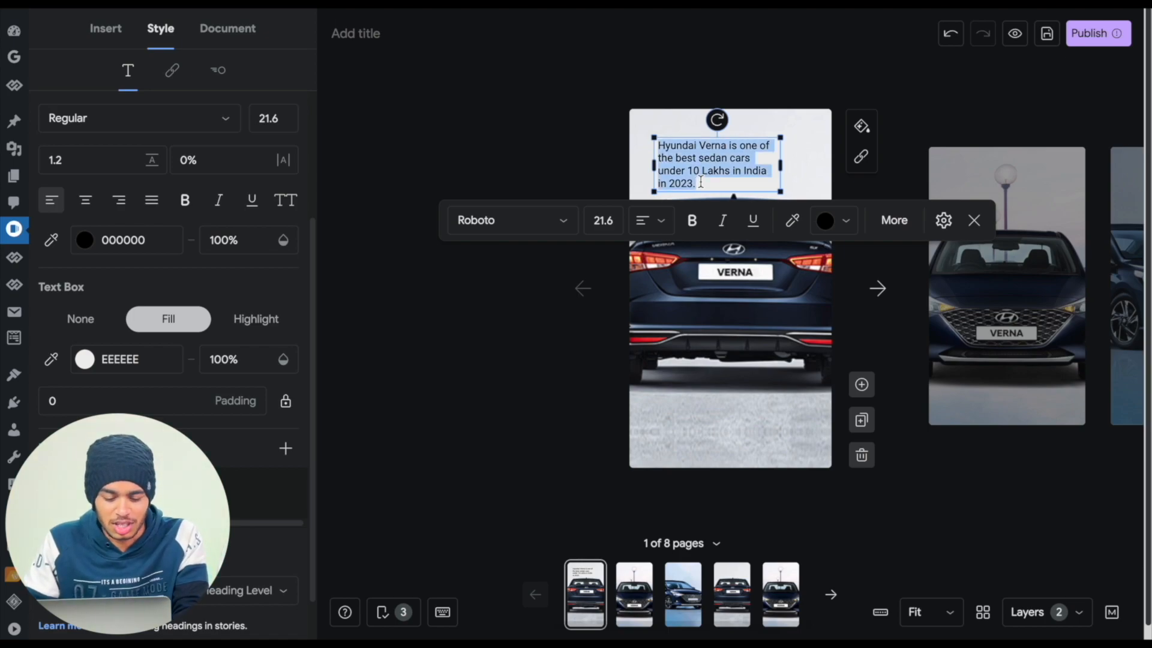
pyautogui.click(692, 222)
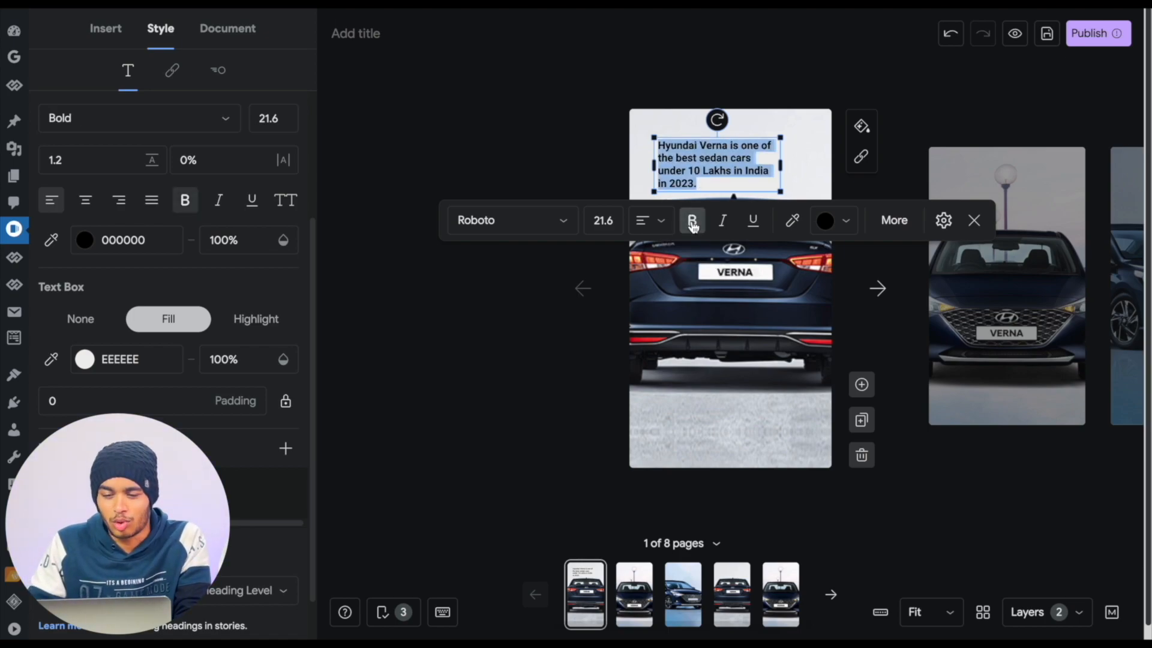
pyautogui.click(368, 380)
# - Widen the first page's text box slightly and center it horizontally above the car
pyautogui.click(736, 167)
pyautogui.click(736, 168)
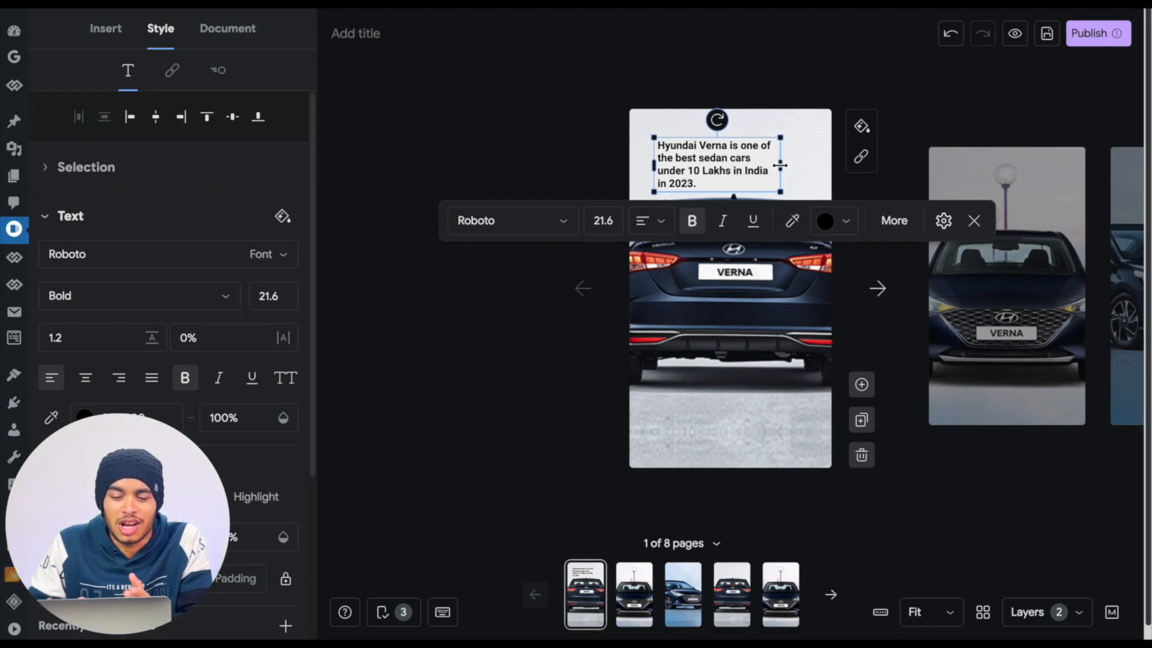
pyautogui.moveTo(780, 165)
pyautogui.mouseDown()
pyautogui.moveTo(807, 158)
pyautogui.moveTo(795, 158)
pyautogui.mouseUp()
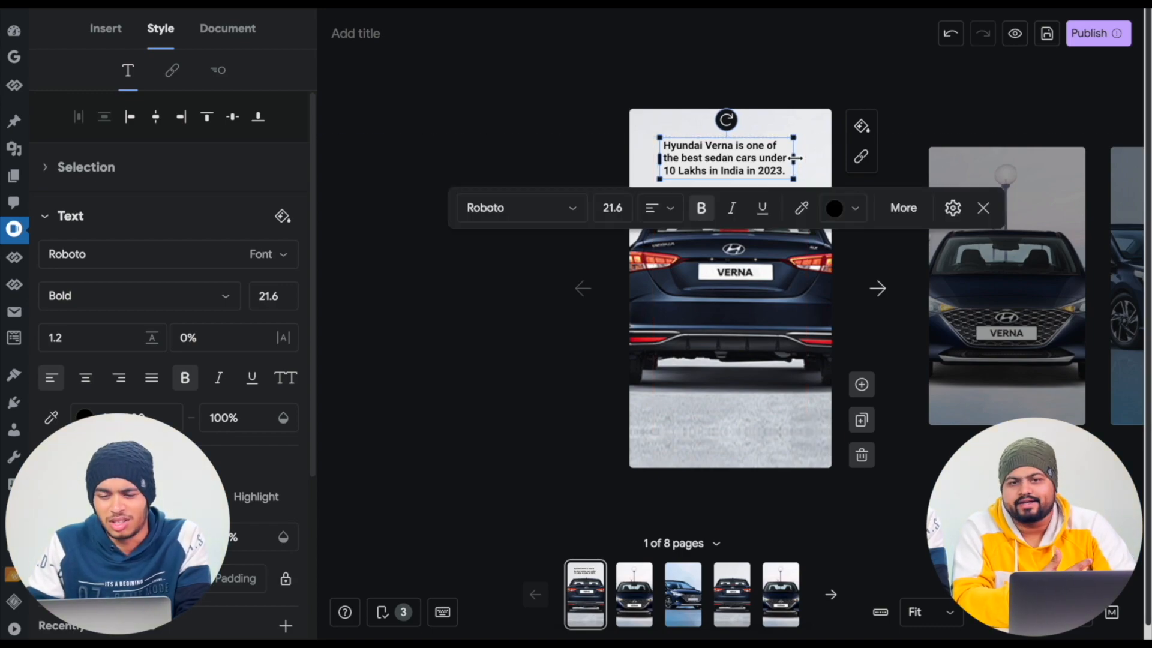
pyautogui.click(768, 81)
pyautogui.moveTo(714, 151); pyautogui.dragTo(720, 158)
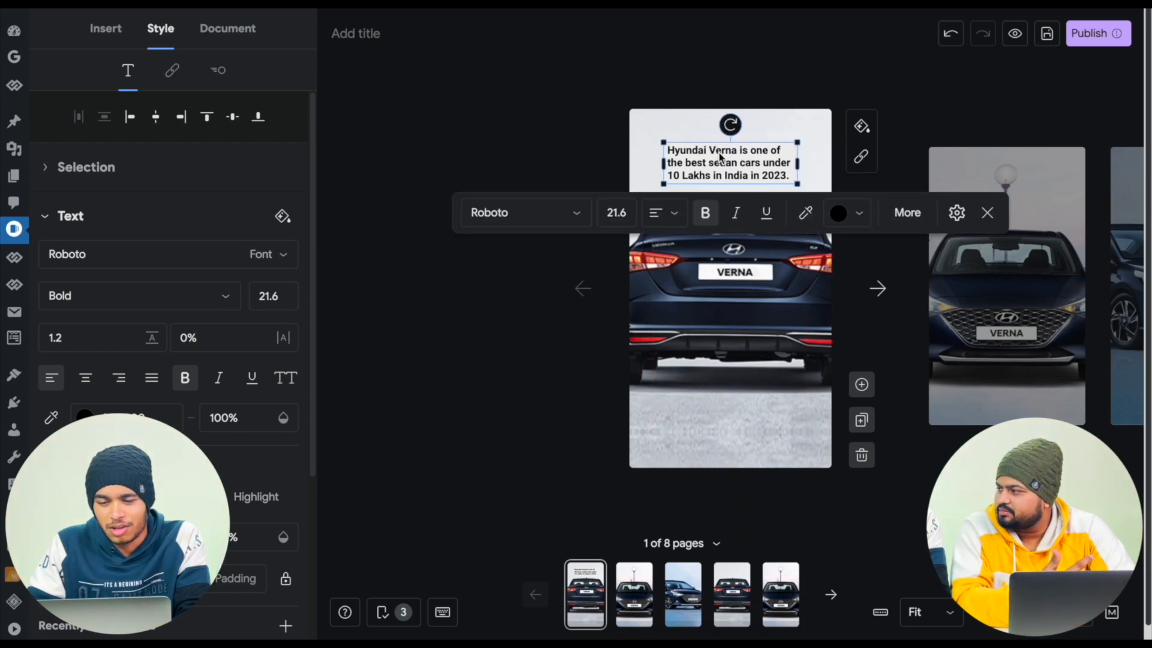
pyautogui.click(542, 135)
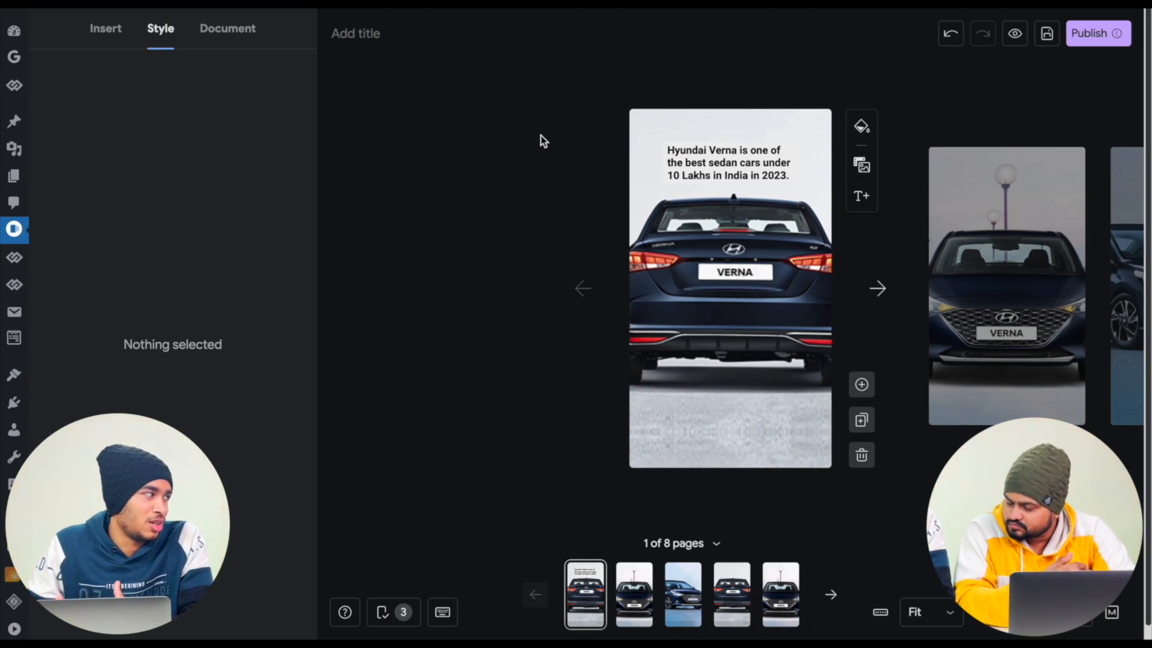
pyautogui.click(719, 166)
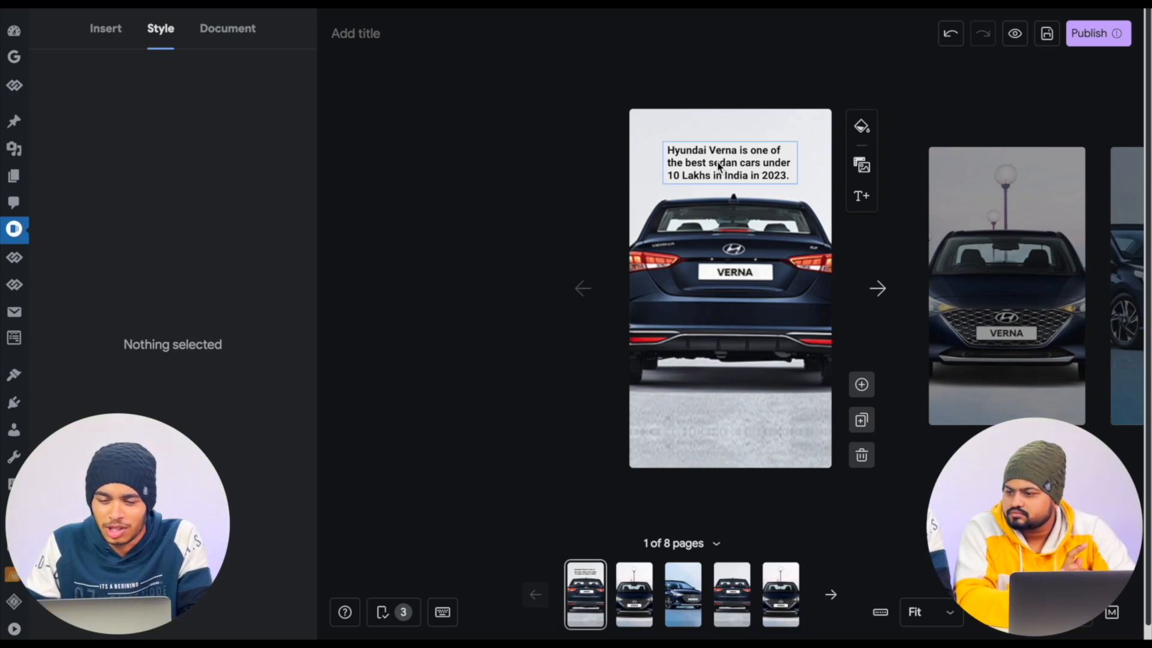
pyautogui.click(539, 157)
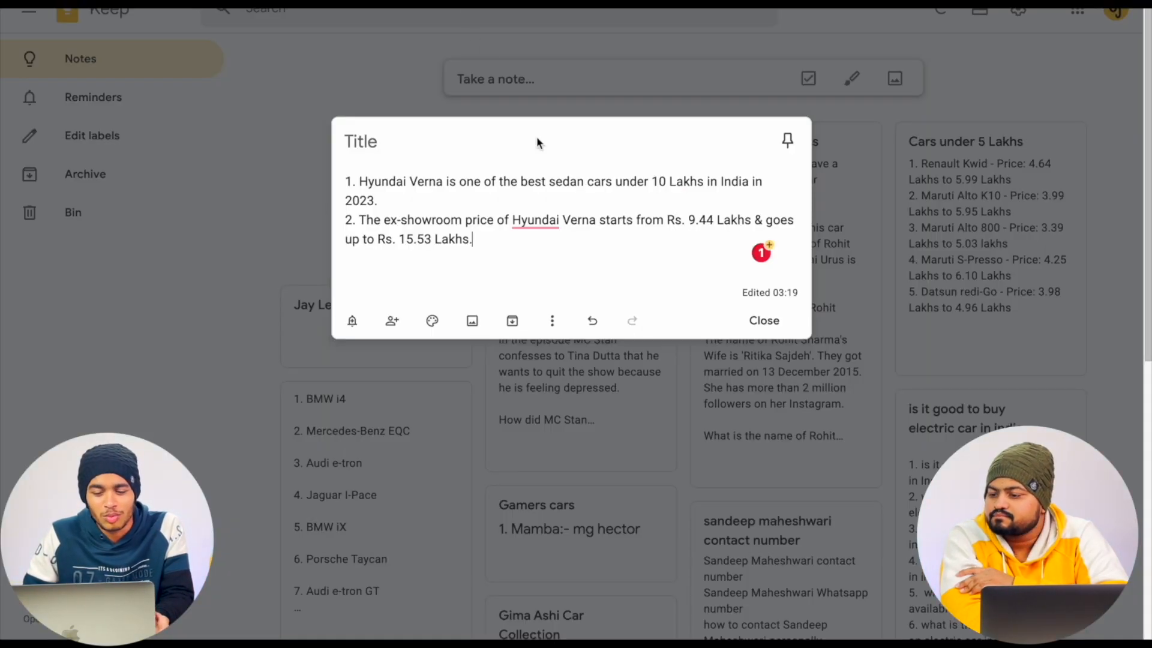
# - Copy the ex-showroom price sentence from the Google Keep note into a new Title 3 text near the top of the second page
pyautogui.moveTo(473, 240); pyautogui.dragTo(362, 218)
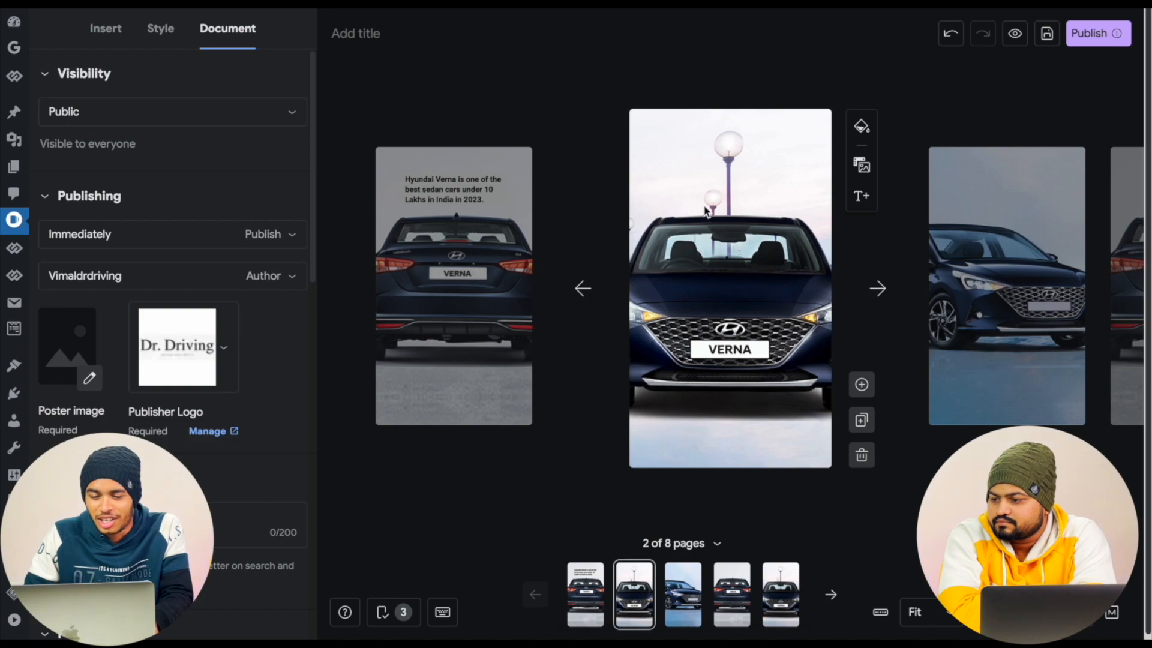
pyautogui.click(696, 177)
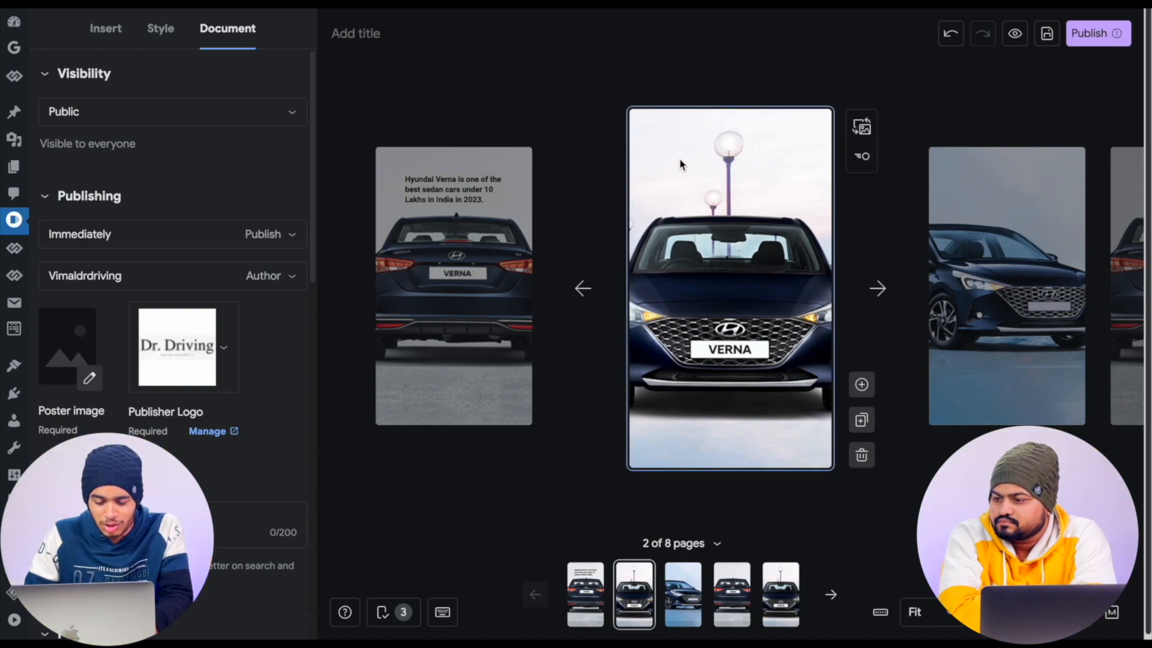
pyautogui.click(107, 28)
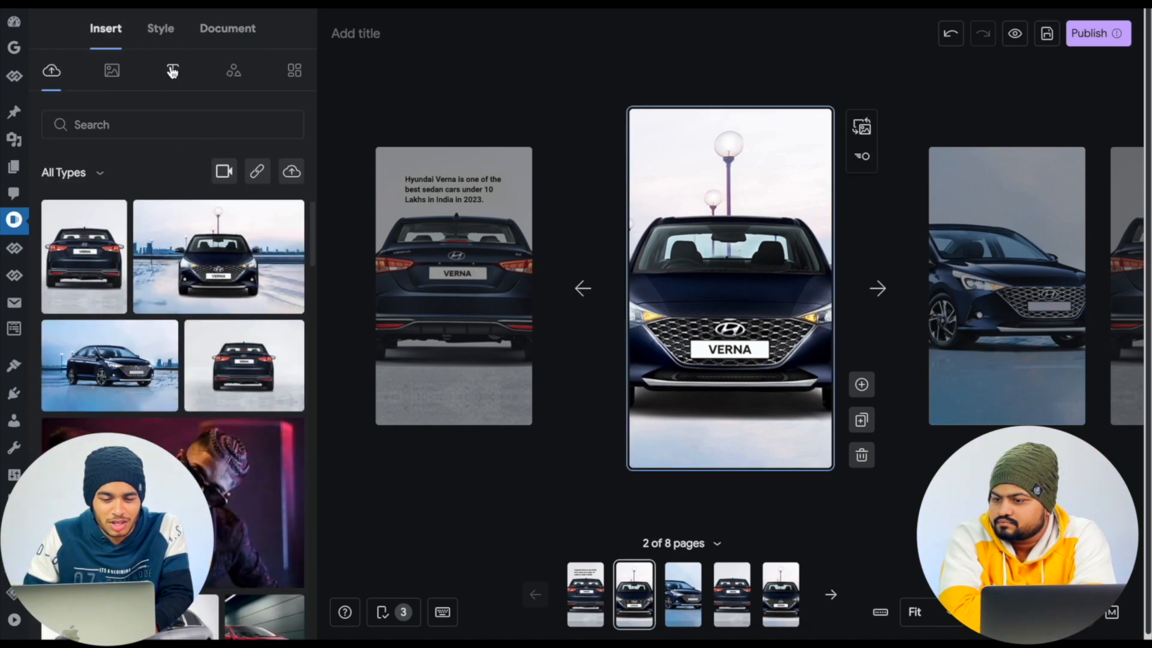
pyautogui.click(172, 71)
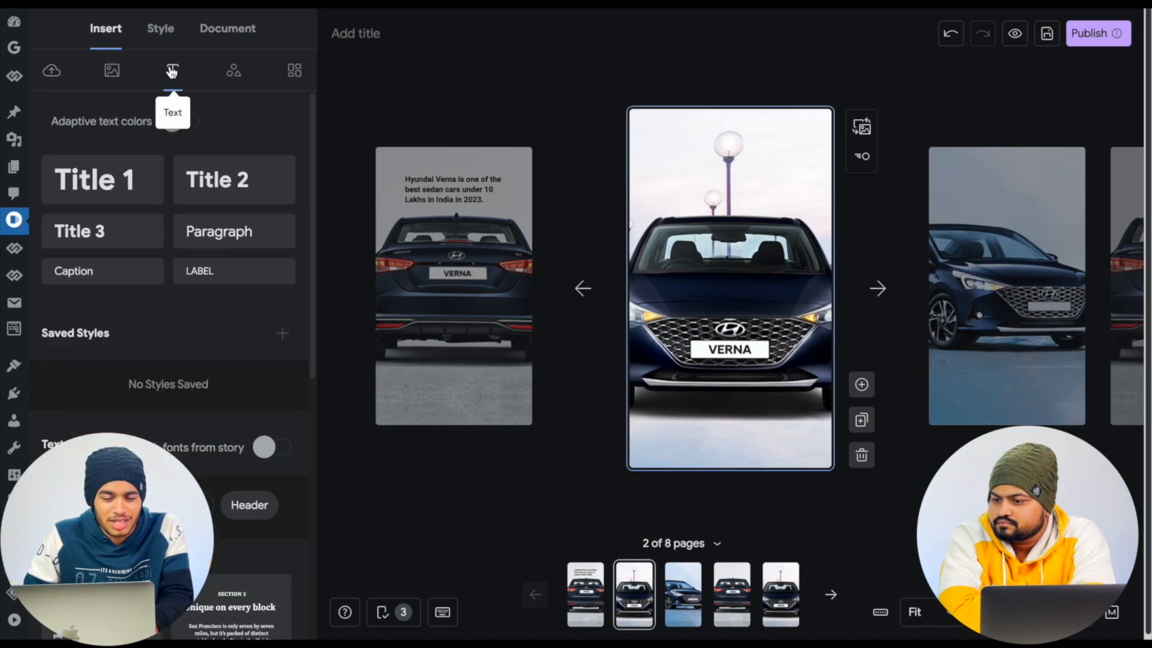
pyautogui.click(124, 234)
pyautogui.moveTo(670, 289); pyautogui.dragTo(687, 161)
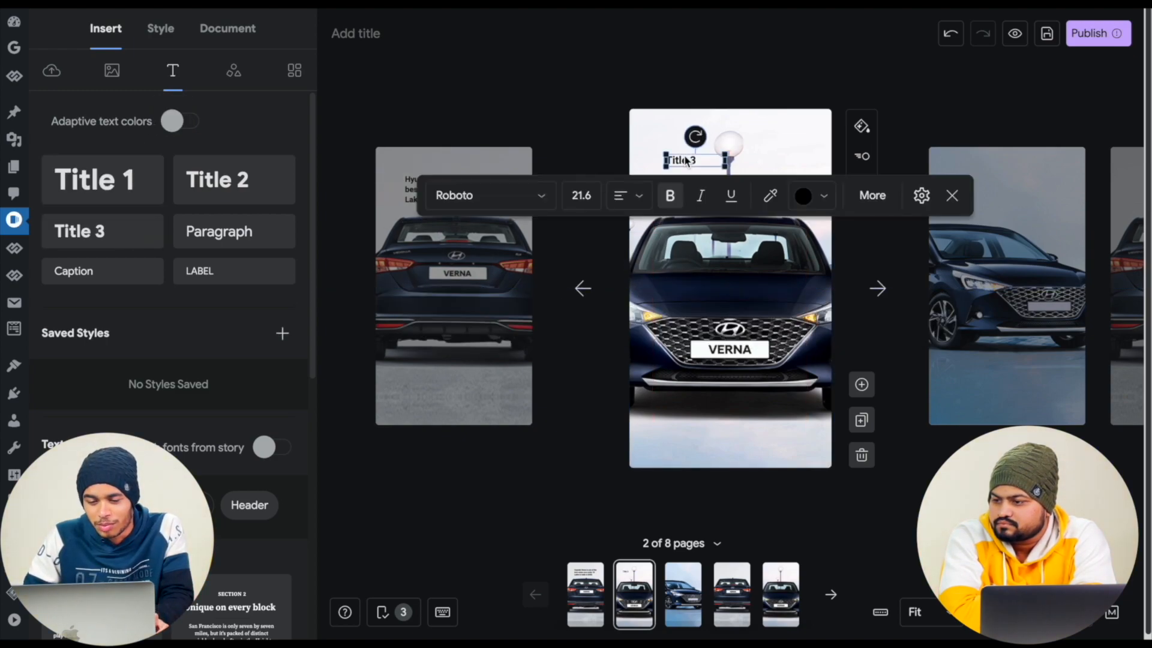
pyautogui.doubleClick(694, 158)
pyautogui.hotkey('ctrl', 'v')
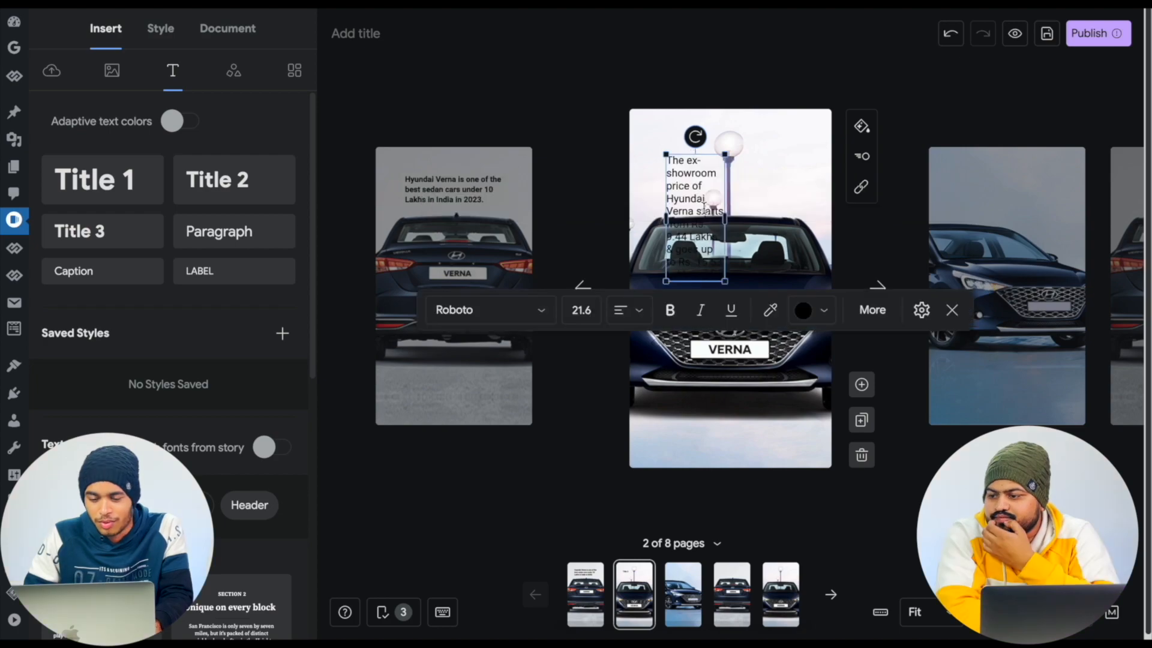
# - Make the second page's price text bold and widen its box on both sides across most of the page
pyautogui.hotkey('ctrl', 'b')
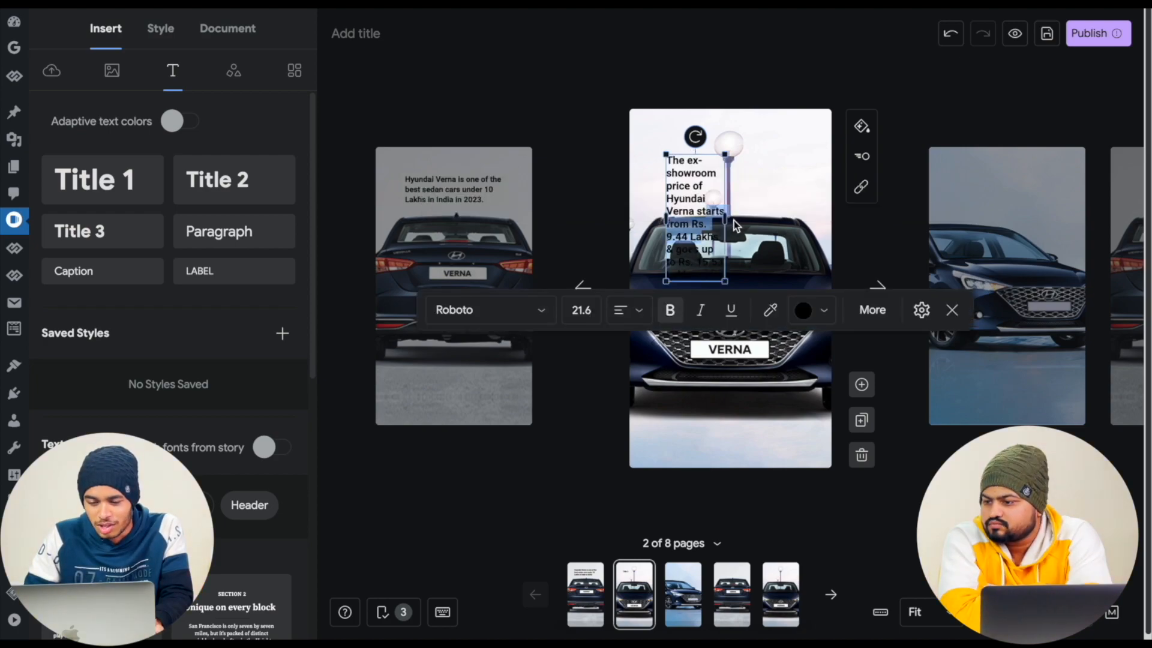
pyautogui.moveTo(725, 217); pyautogui.dragTo(792, 216)
pyautogui.moveTo(665, 217); pyautogui.dragTo(641, 218)
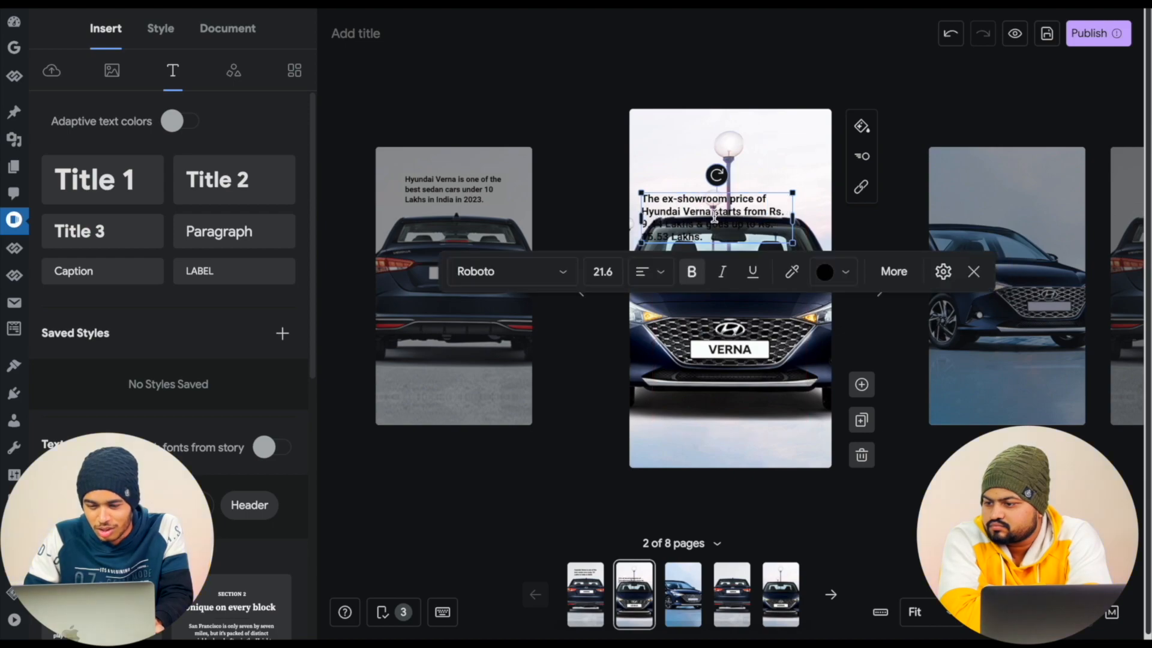
# - Give the price text box a Fill background and move it up above the car's roof
pyautogui.click(895, 271)
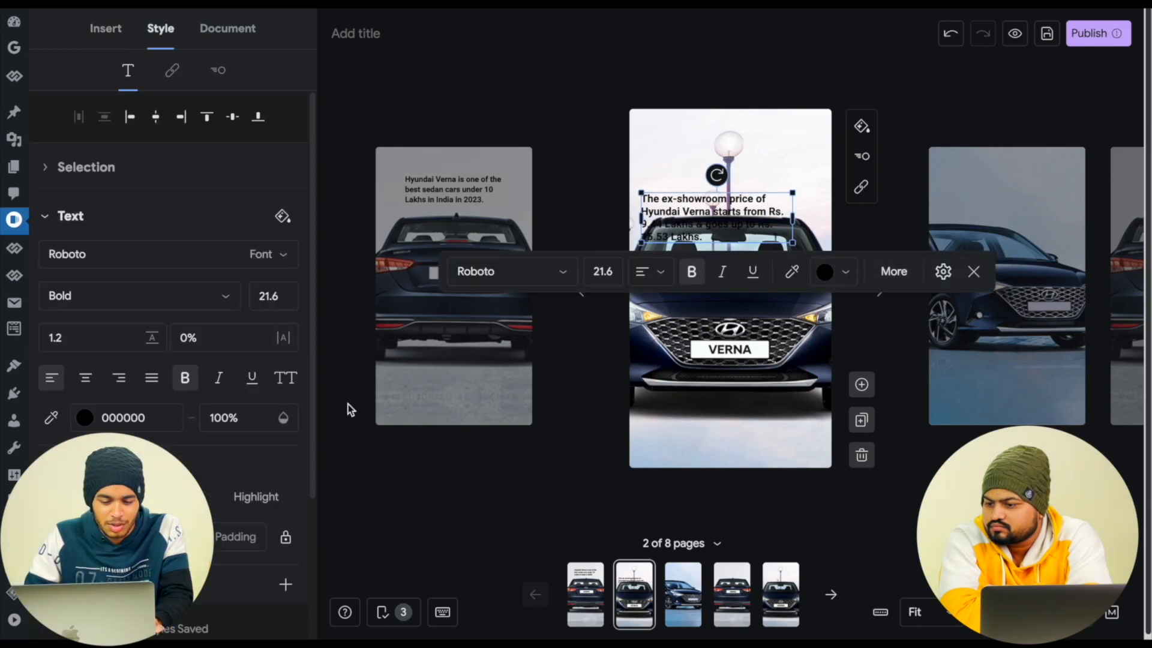
pyautogui.click(170, 497)
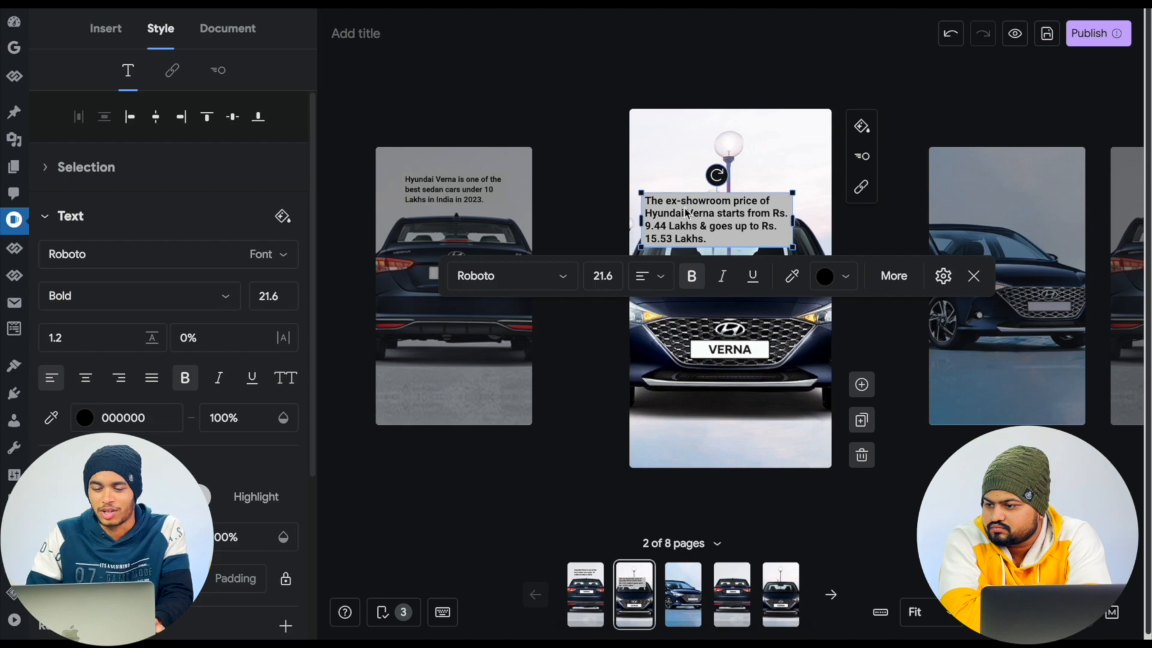
pyautogui.moveTo(687, 212); pyautogui.dragTo(699, 169)
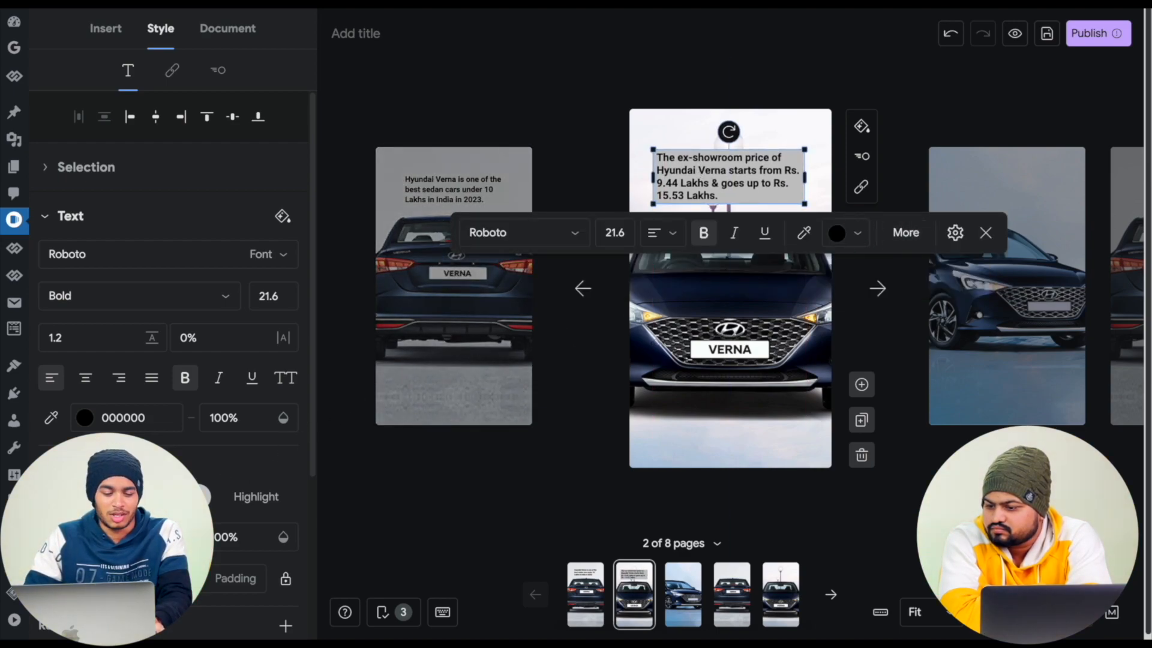
# - Try several yellows as the price text box fill, settle on a light yellow, and nudge the box up slightly
pyautogui.click(198, 497)
pyautogui.click(194, 497)
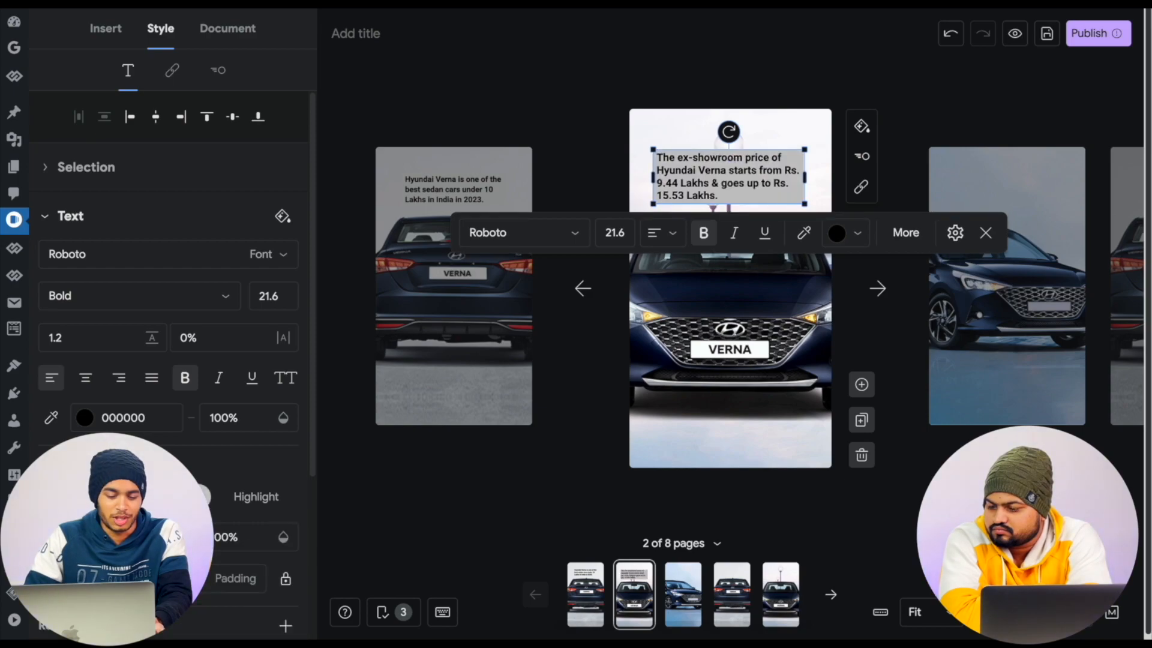
pyautogui.click(84, 537)
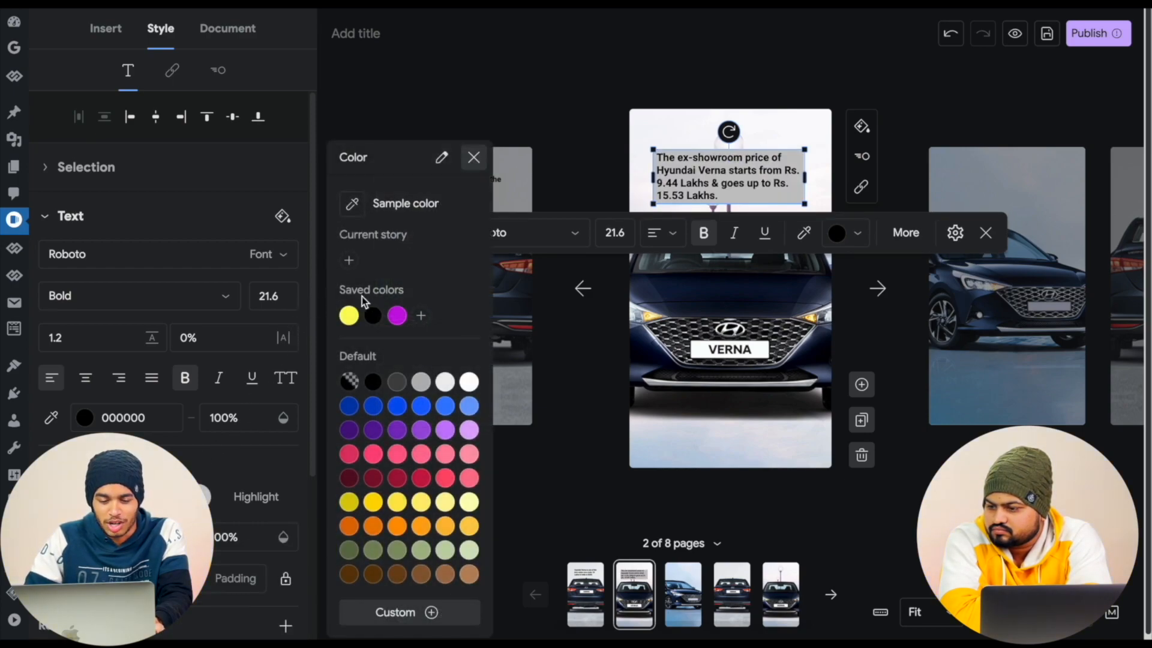
pyautogui.click(355, 499)
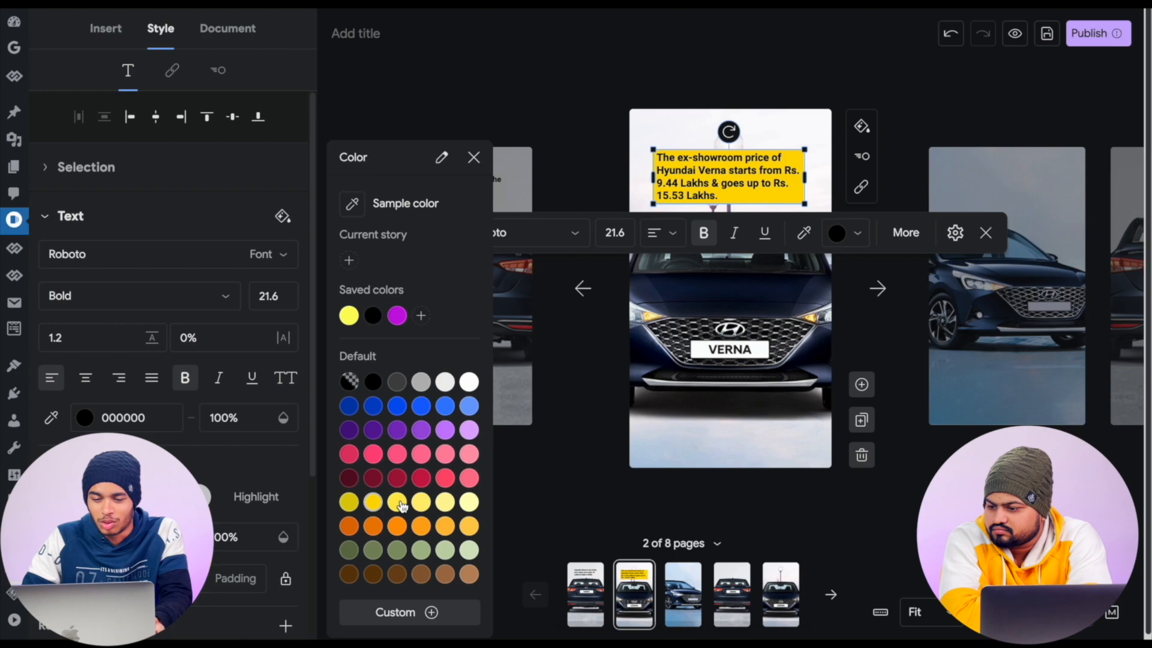
pyautogui.click(398, 503)
pyautogui.click(422, 509)
pyautogui.moveTo(693, 184); pyautogui.dragTo(693, 178)
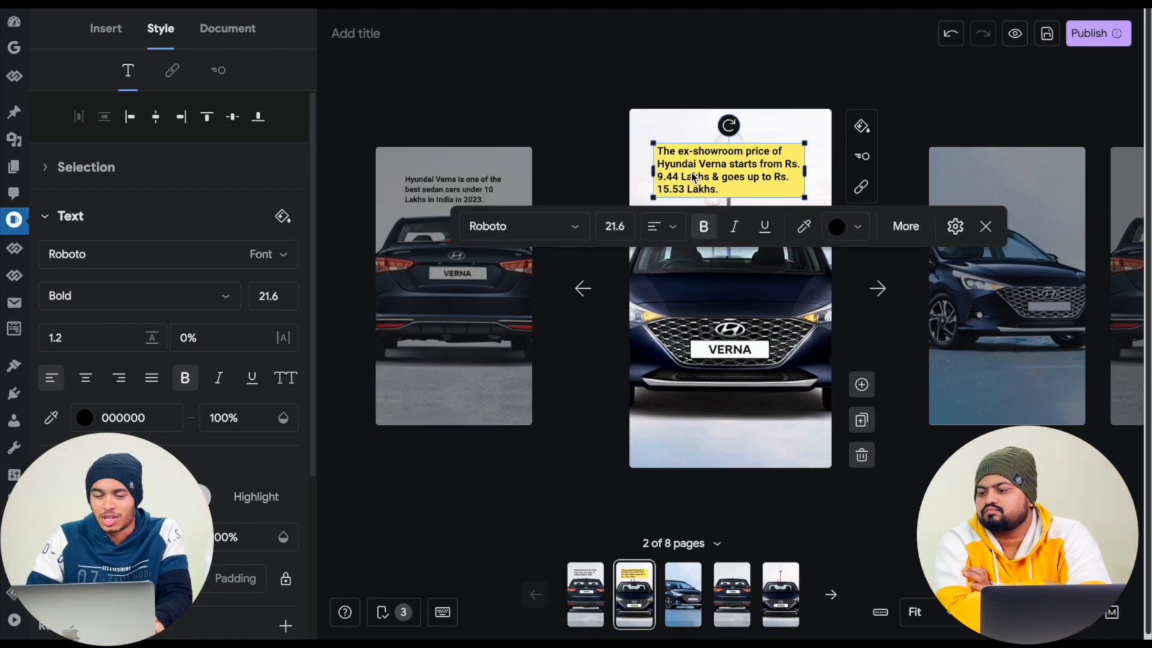
# - Set the price text's color to blue 0044C9
pyautogui.click(835, 230)
pyautogui.scroll(-2, 855, 369)
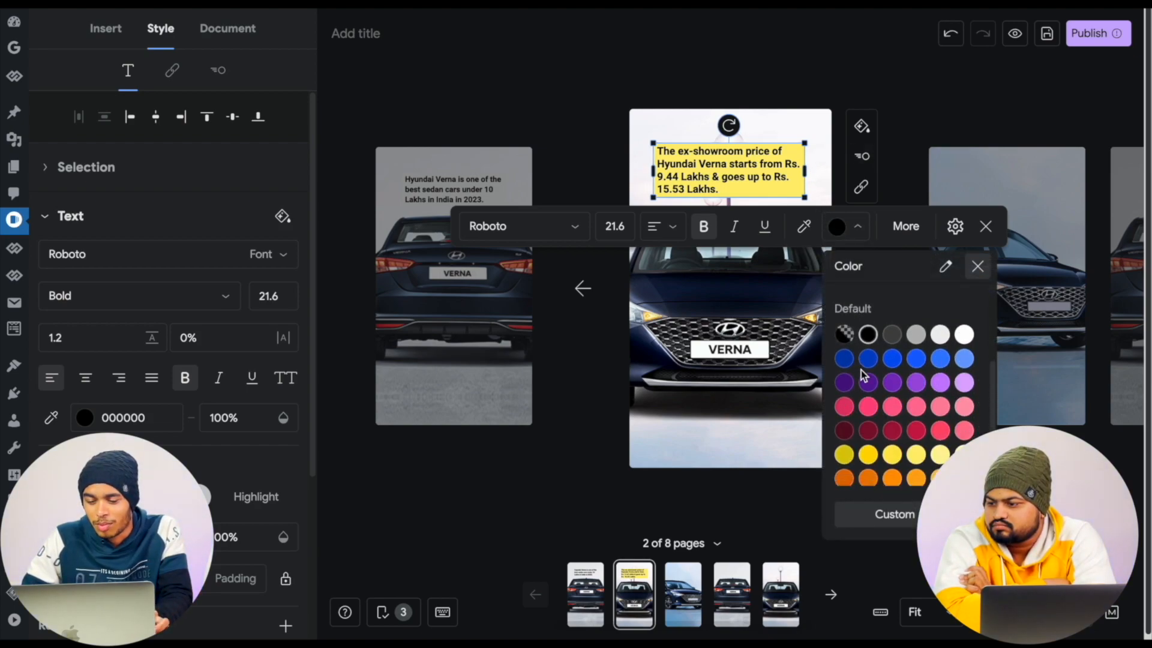
pyautogui.click(870, 360)
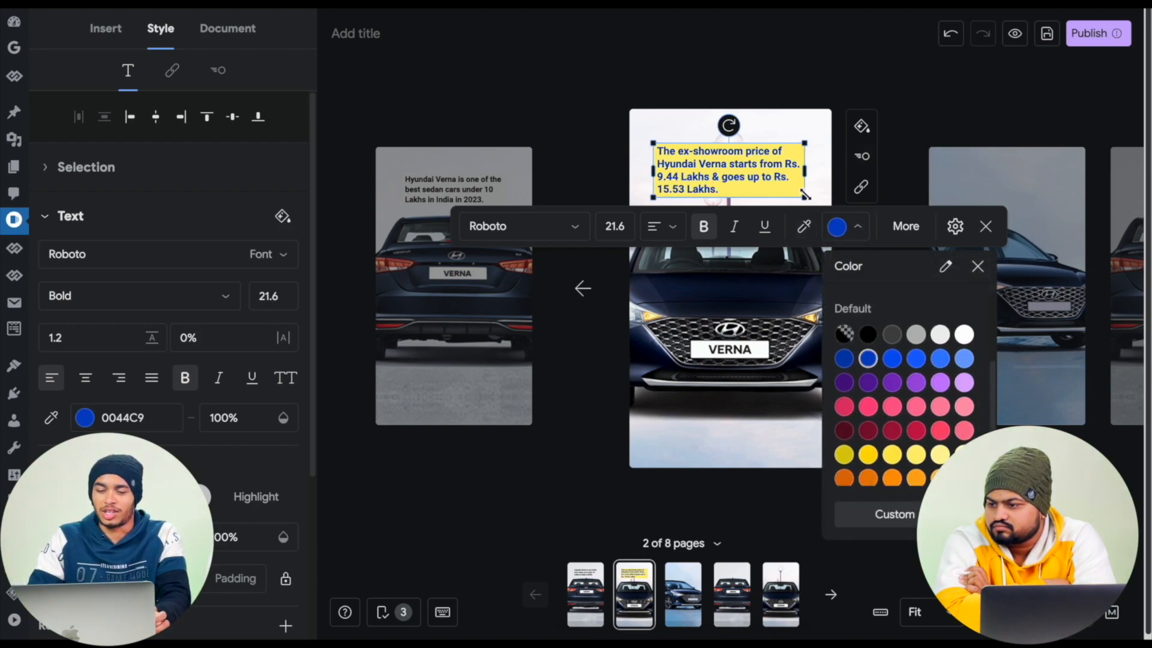
# - Enlarge the price text box to a font size of 27 and center it near the second page's top
pyautogui.moveTo(806, 195); pyautogui.dragTo(833, 207)
pyautogui.moveTo(653, 206); pyautogui.dragTo(647, 210)
pyautogui.moveTo(711, 186); pyautogui.dragTo(701, 181)
pyautogui.moveTo(822, 171); pyautogui.dragTo(814, 171)
pyautogui.click(778, 78)
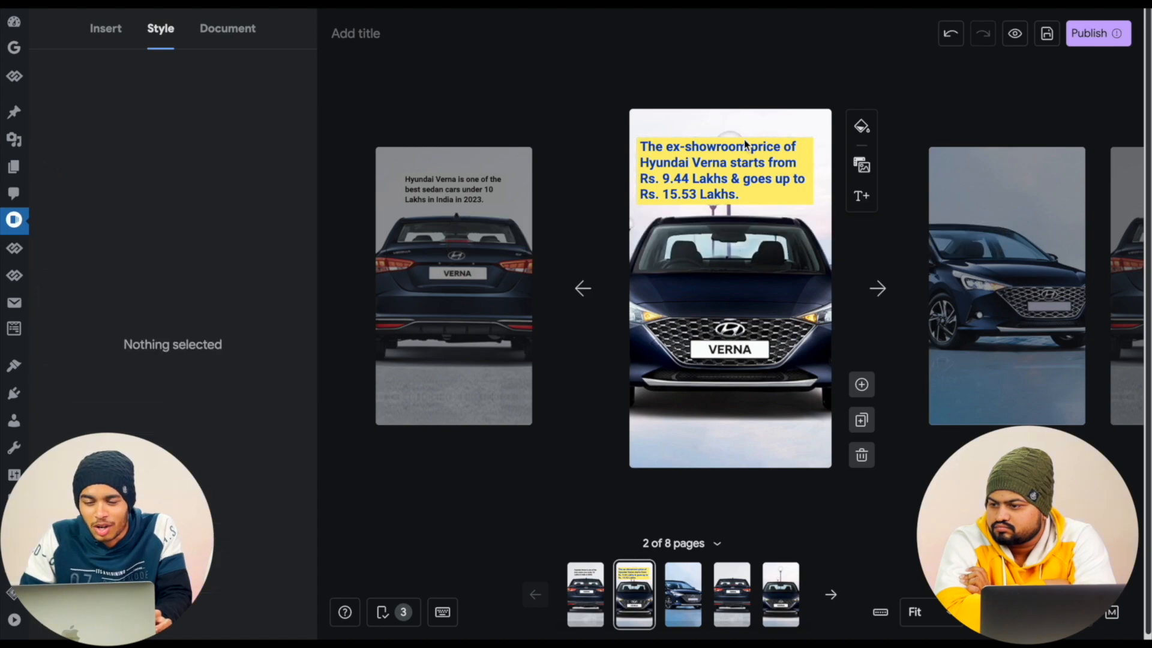
pyautogui.click(740, 162)
pyautogui.moveTo(739, 162); pyautogui.dragTo(744, 163)
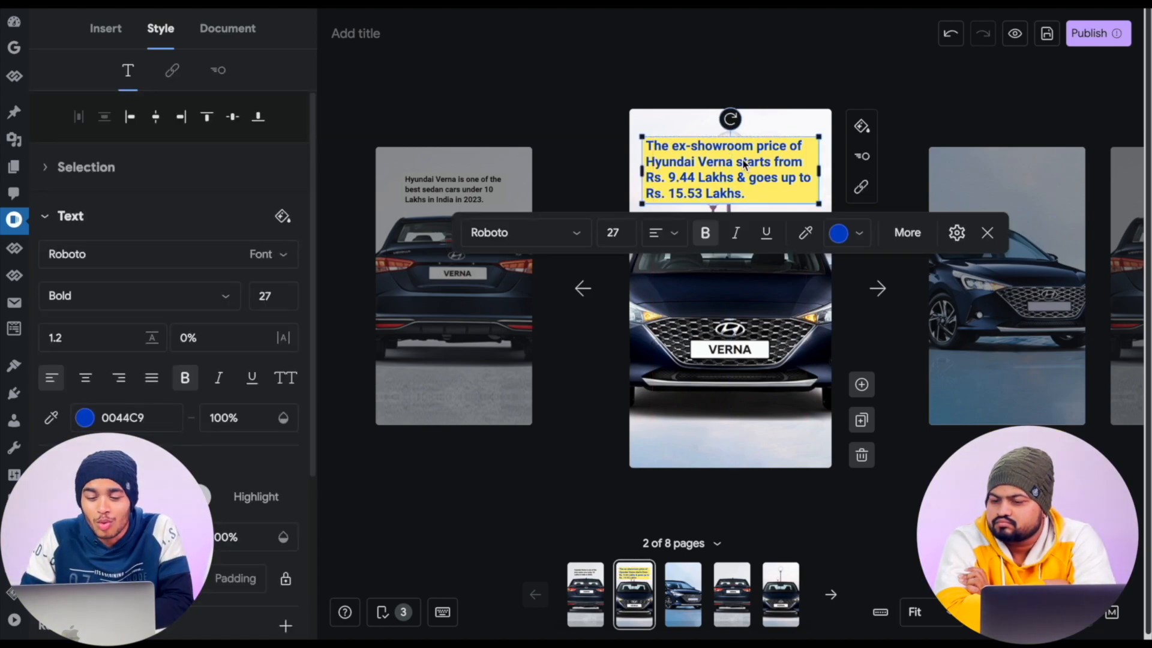
pyautogui.click(864, 85)
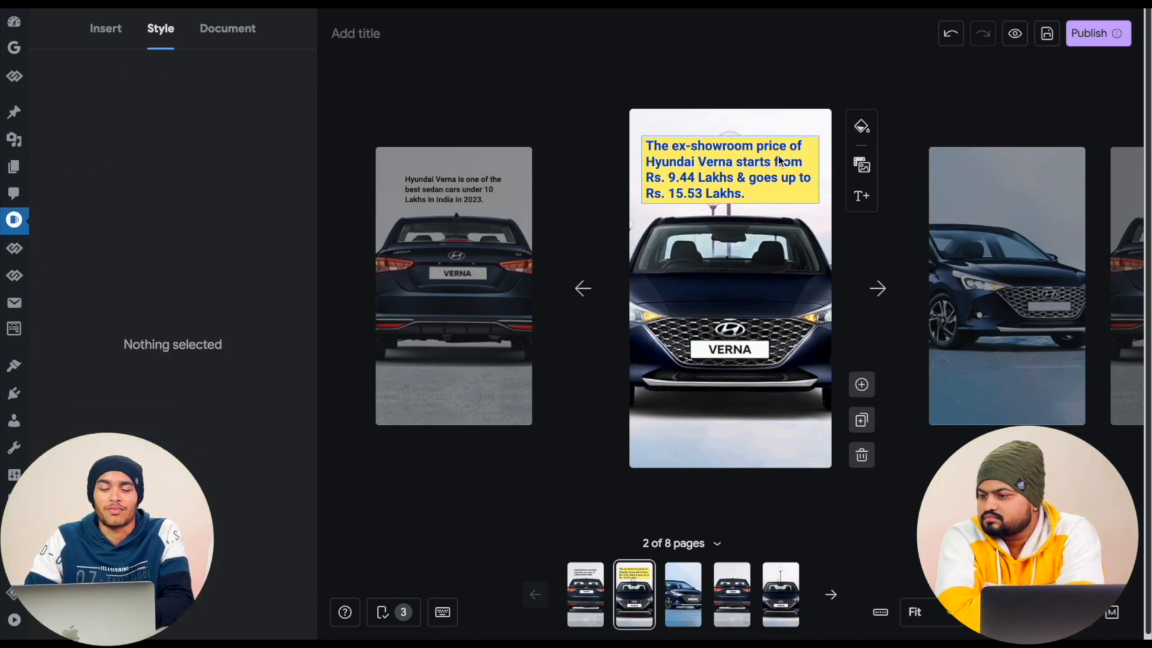
# - Compare the first two pages, then apply the Drop animation to the second page's price text
pyautogui.click(583, 289)
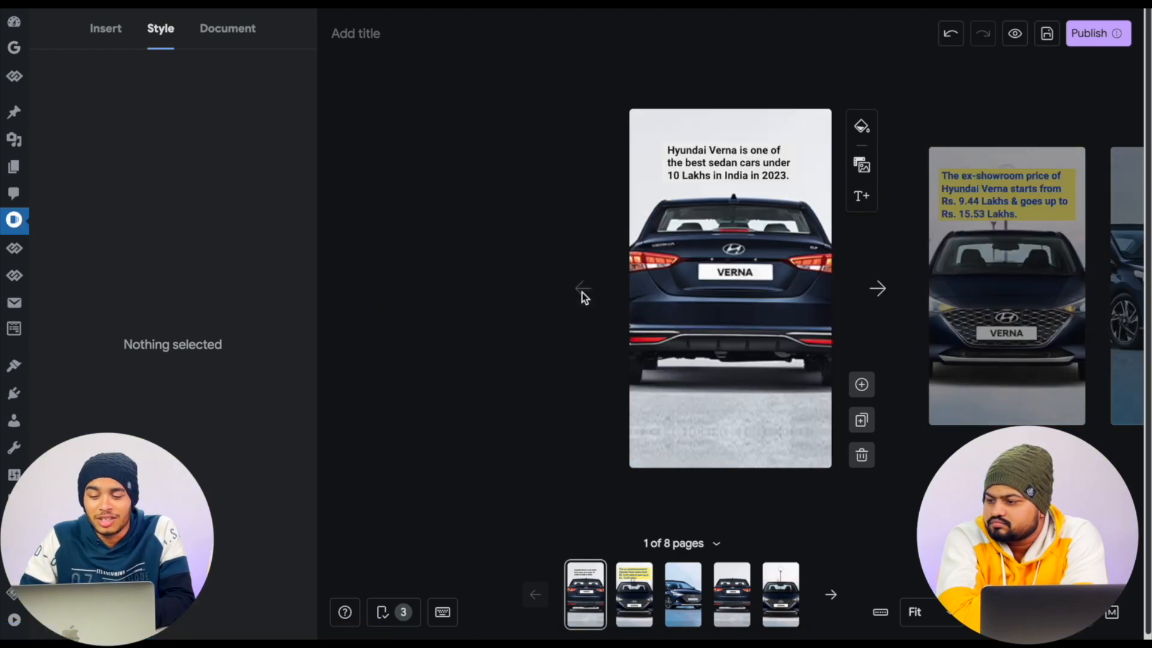
pyautogui.click(878, 289)
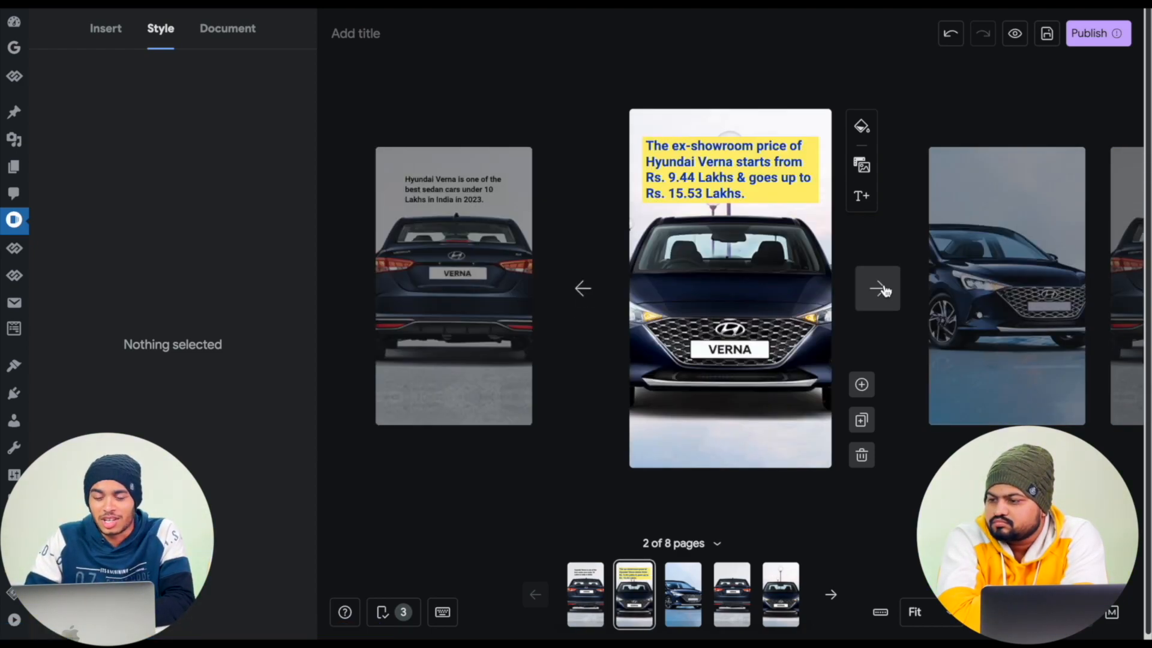
pyautogui.click(775, 187)
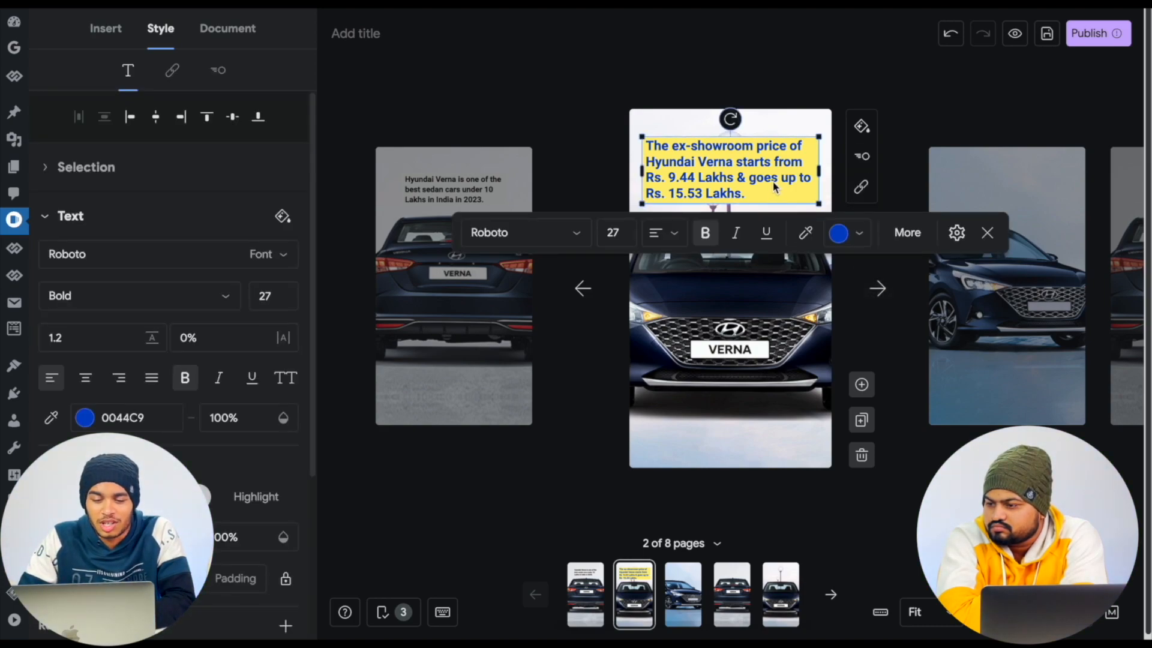
pyautogui.click(219, 72)
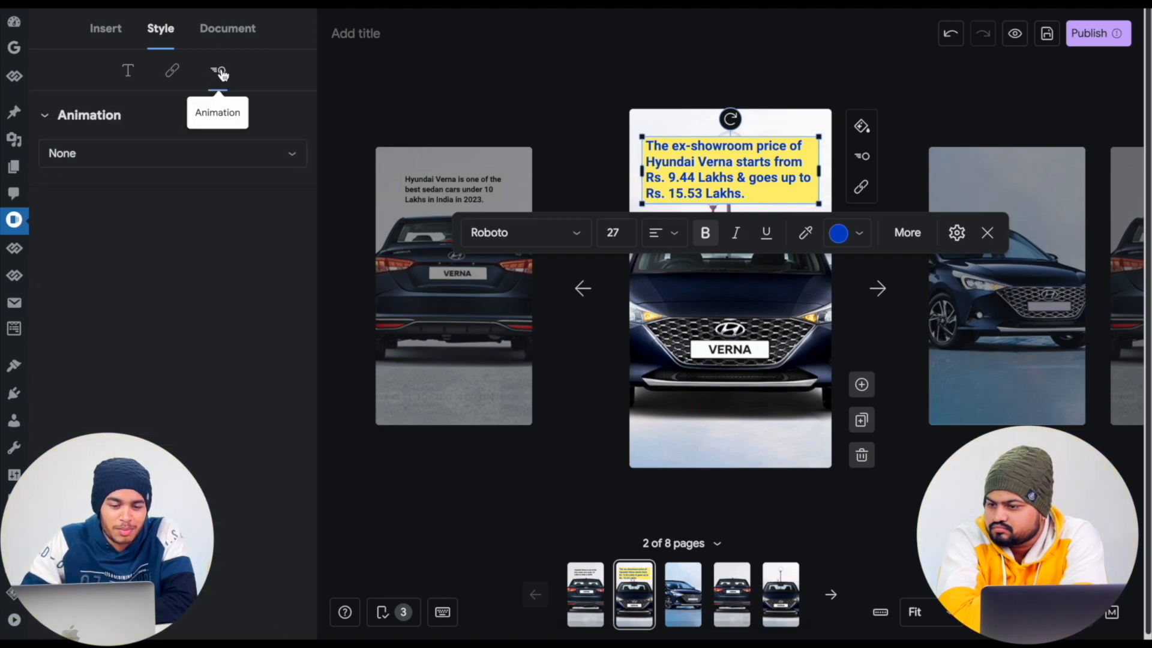
pyautogui.click(200, 156)
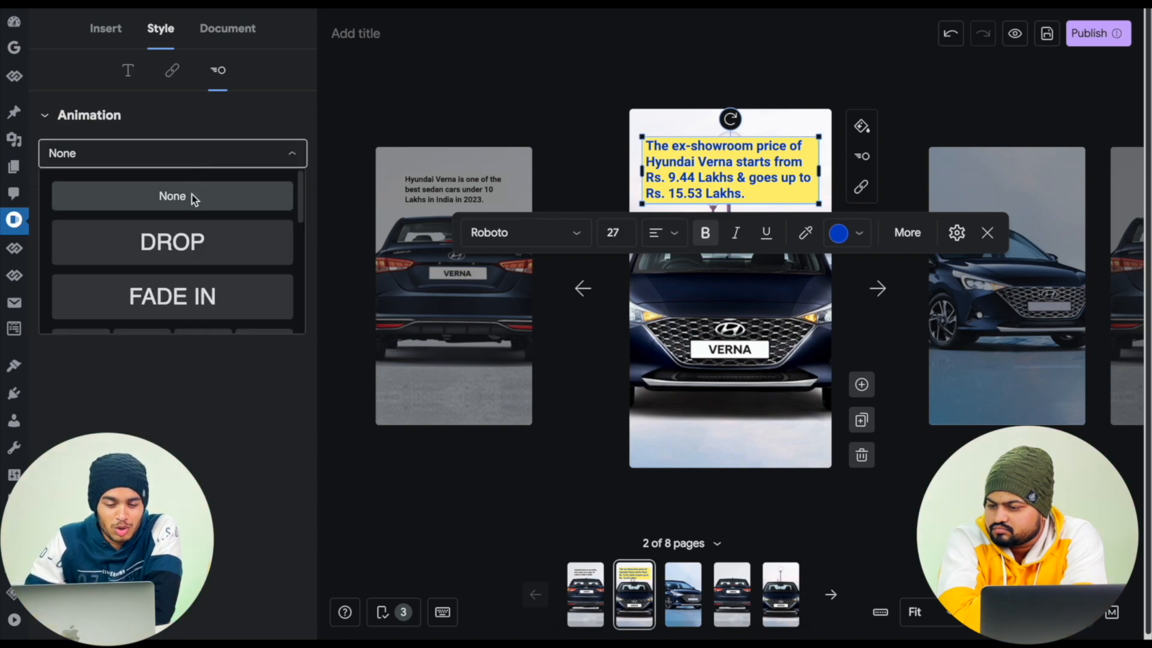
pyautogui.click(193, 242)
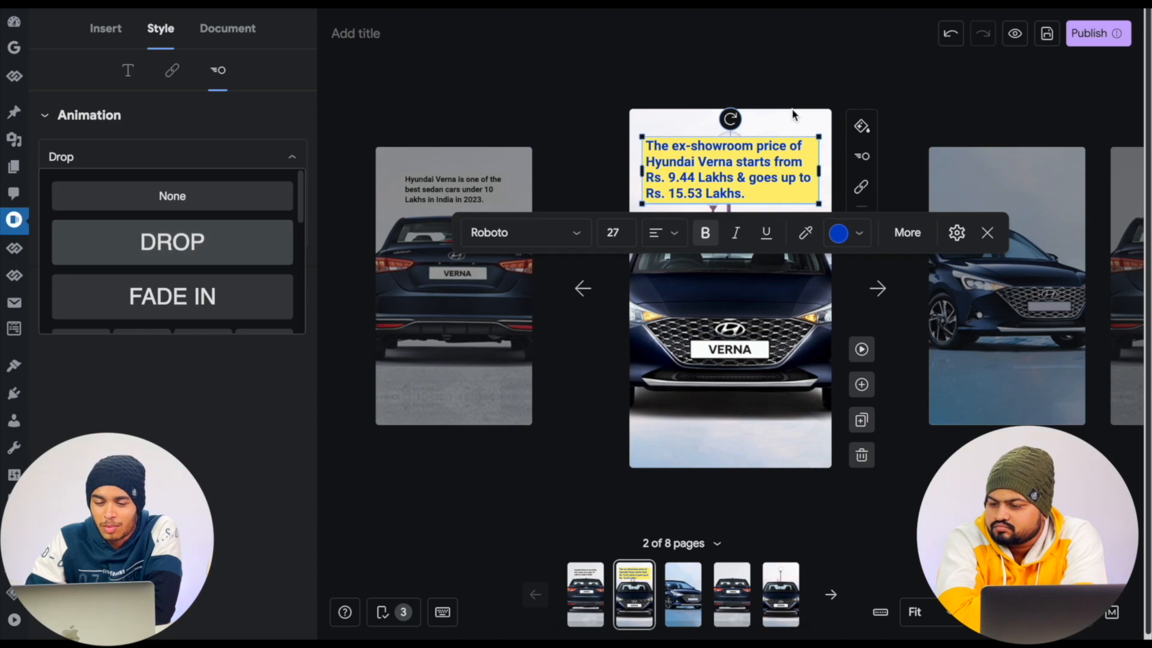
# - Try Fade In, Fly In, Pulse and Rotate on the price text, settle on the Scale In animation, and leave the box near the page's top
pyautogui.moveTo(690, 191); pyautogui.dragTo(698, 399)
pyautogui.click(219, 158)
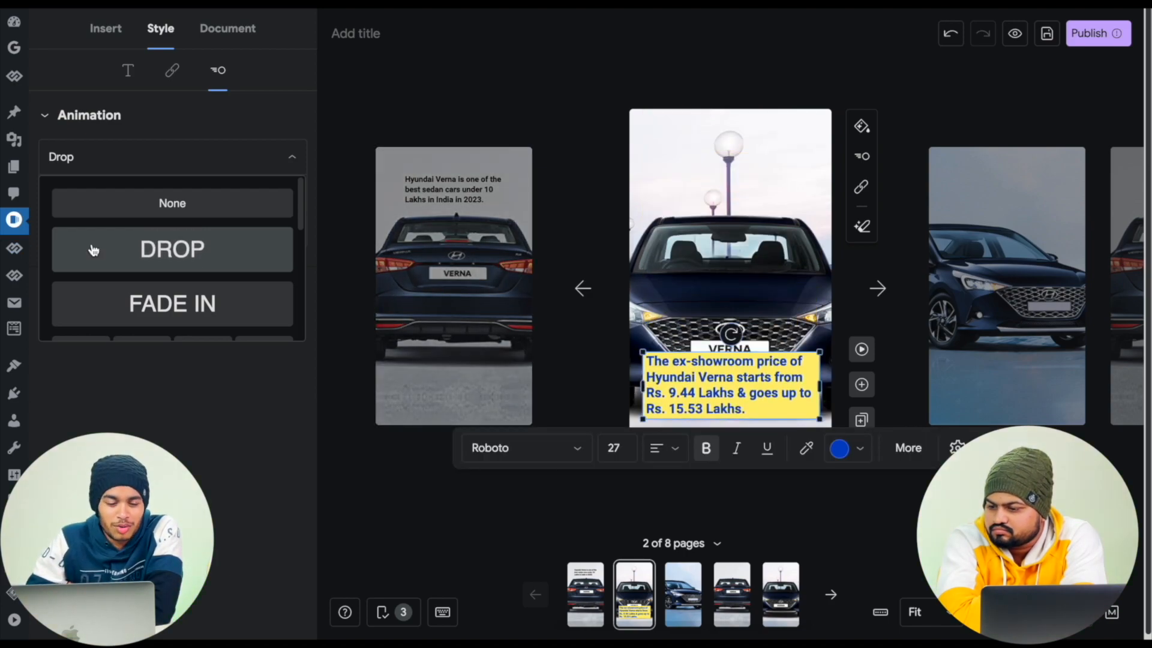
pyautogui.click(168, 312)
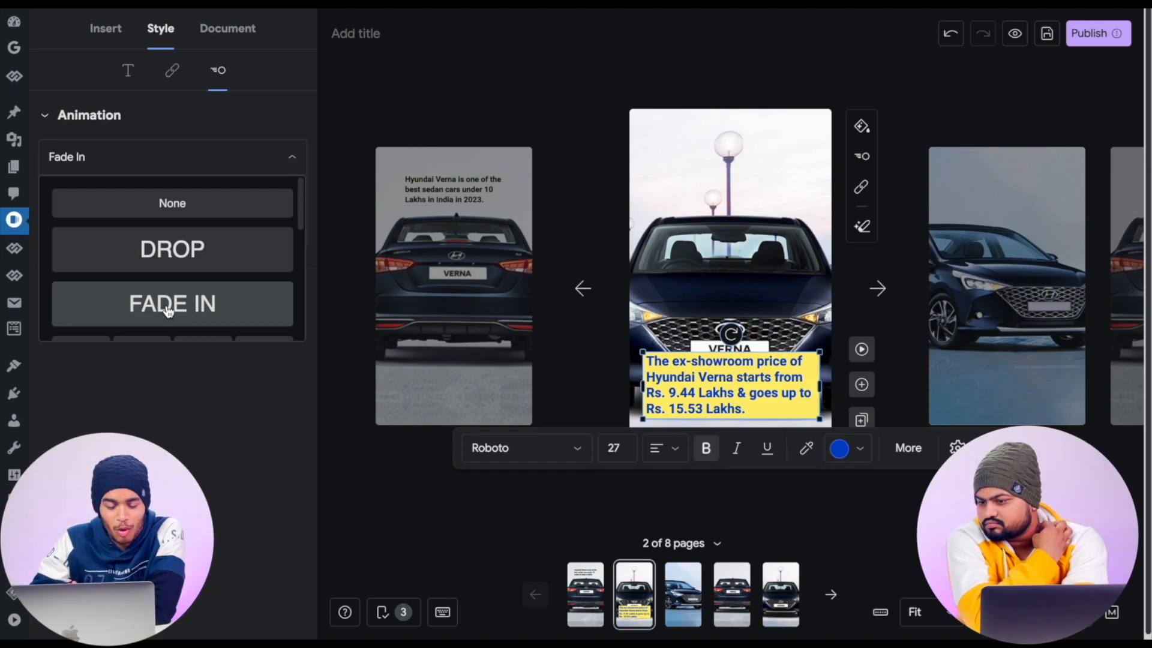
pyautogui.scroll(-3, 168, 300)
pyautogui.click(93, 203)
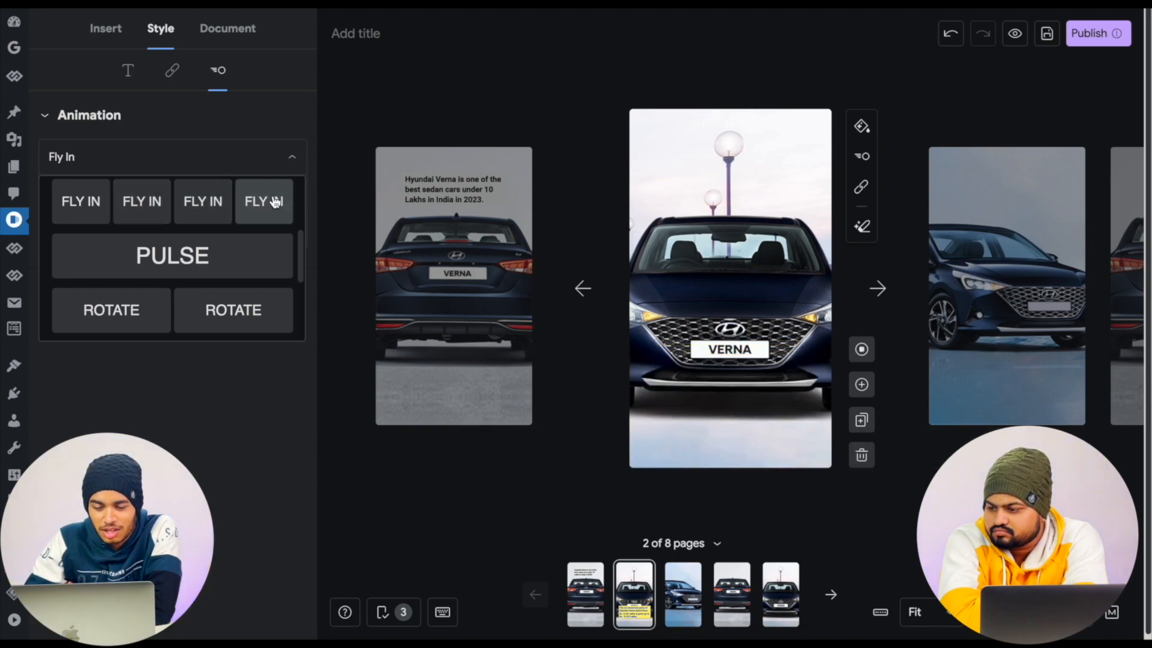
pyautogui.click(257, 251)
pyautogui.scroll(-1, 250, 254)
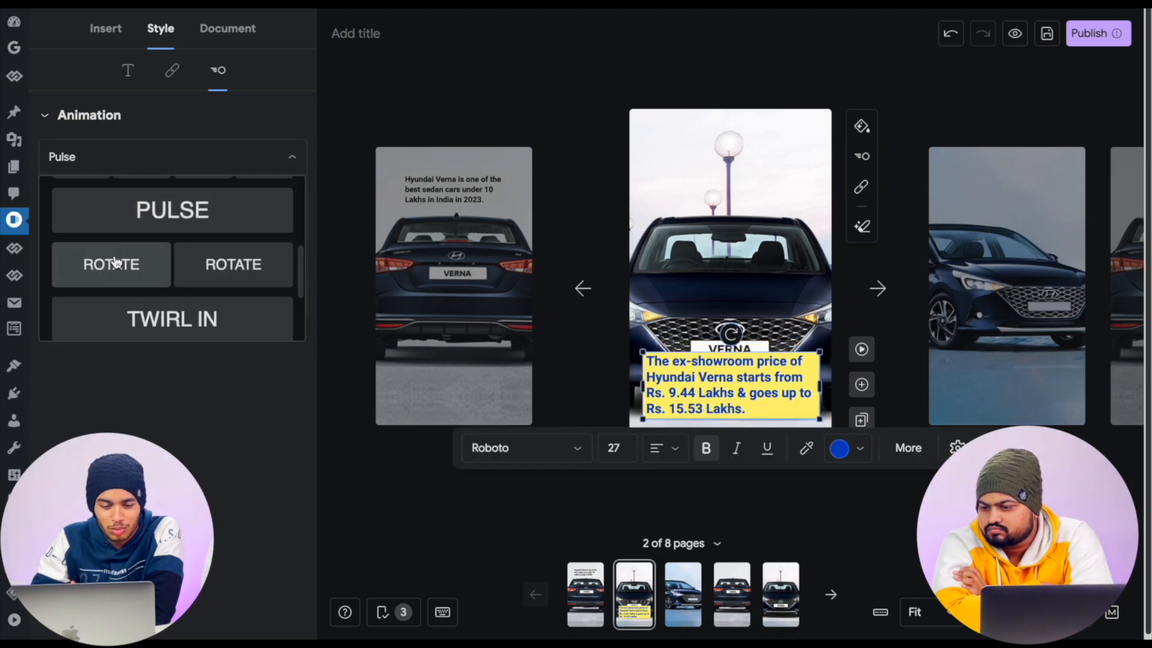
pyautogui.click(116, 262)
pyautogui.scroll(-1, 116, 262)
pyautogui.click(132, 314)
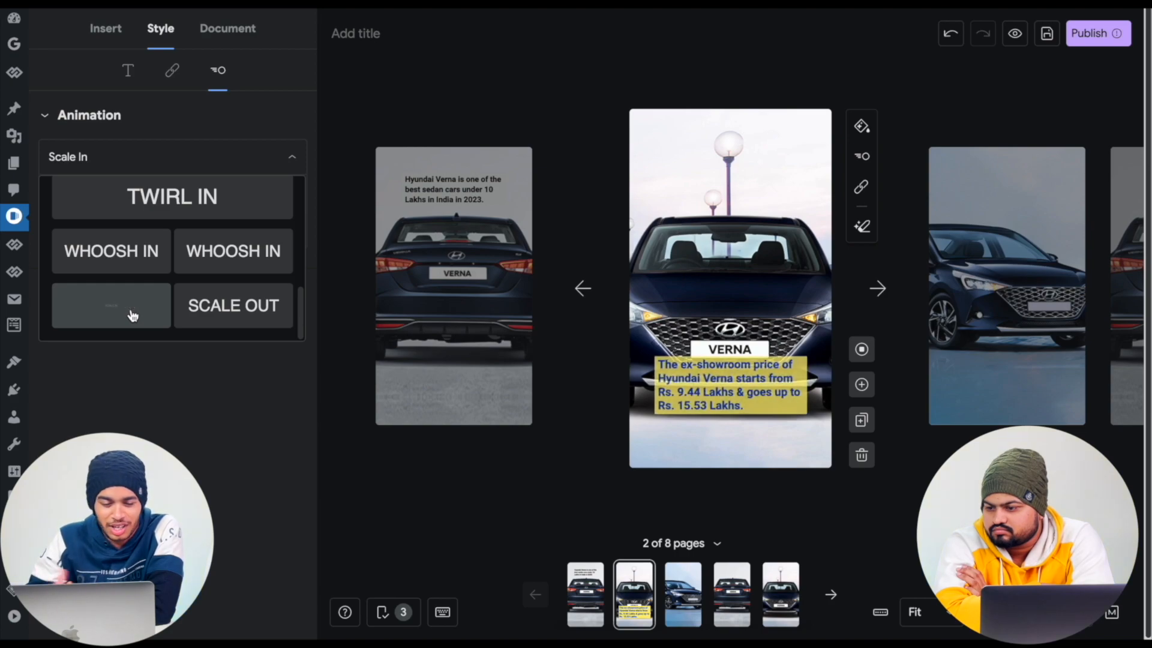
pyautogui.moveTo(760, 407); pyautogui.dragTo(757, 189)
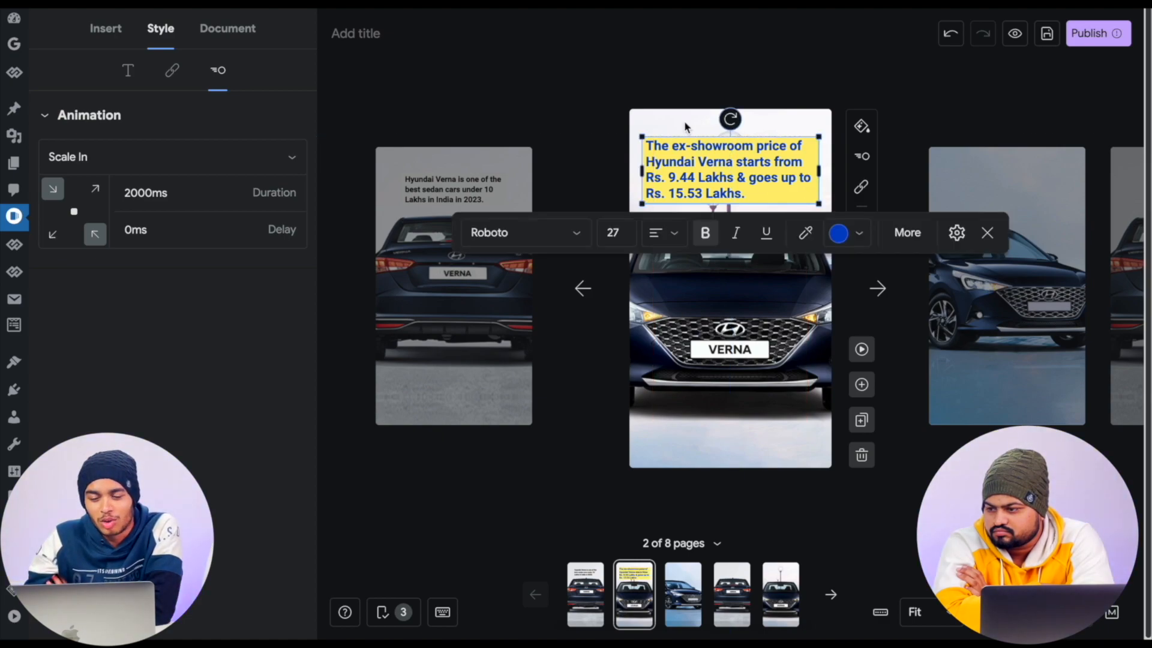
pyautogui.click(585, 64)
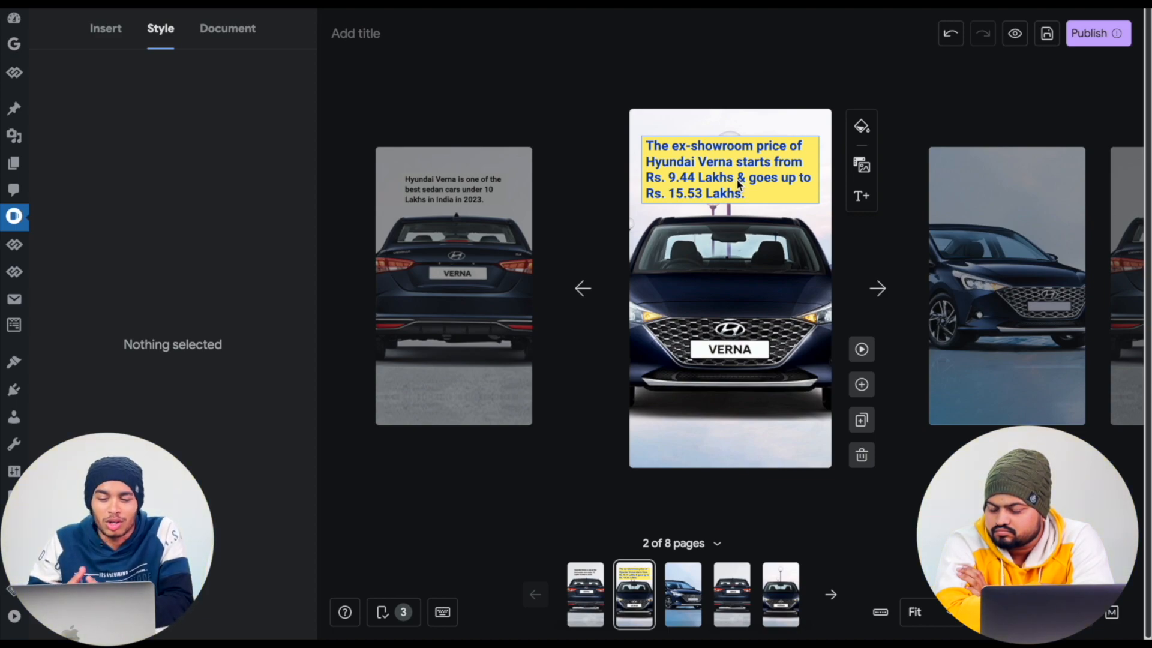
# - Try Pan Right, Pan Left and Zoom Out on the second page's background car image, settling on the Pan and Zoom animation
pyautogui.click(729, 308)
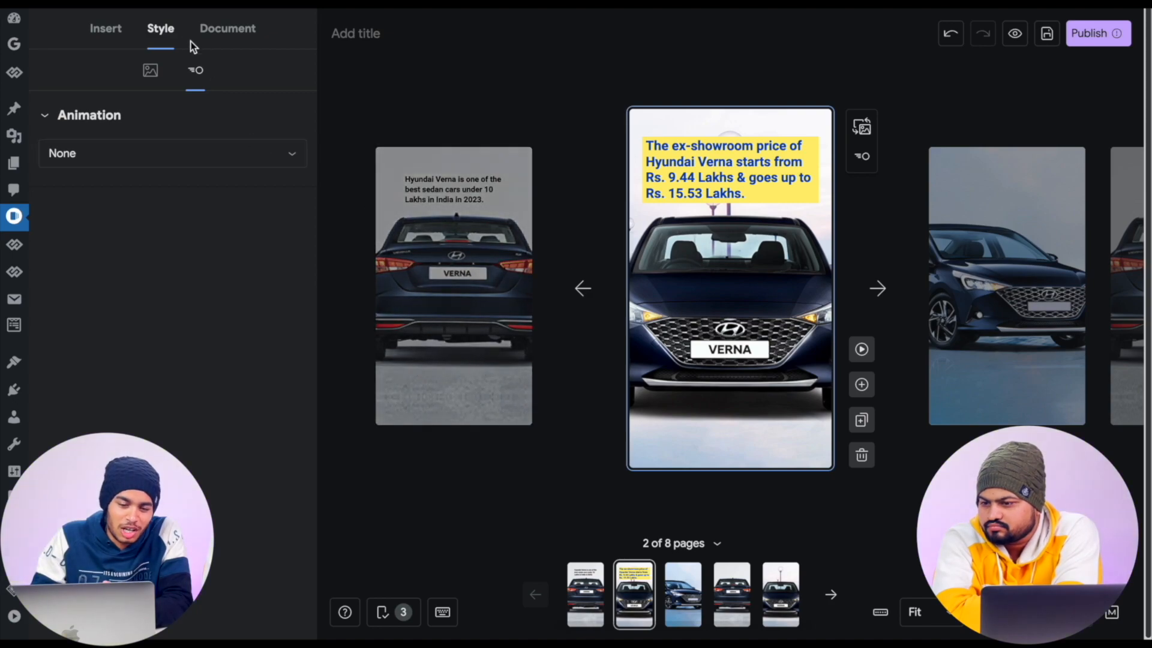
pyautogui.click(213, 161)
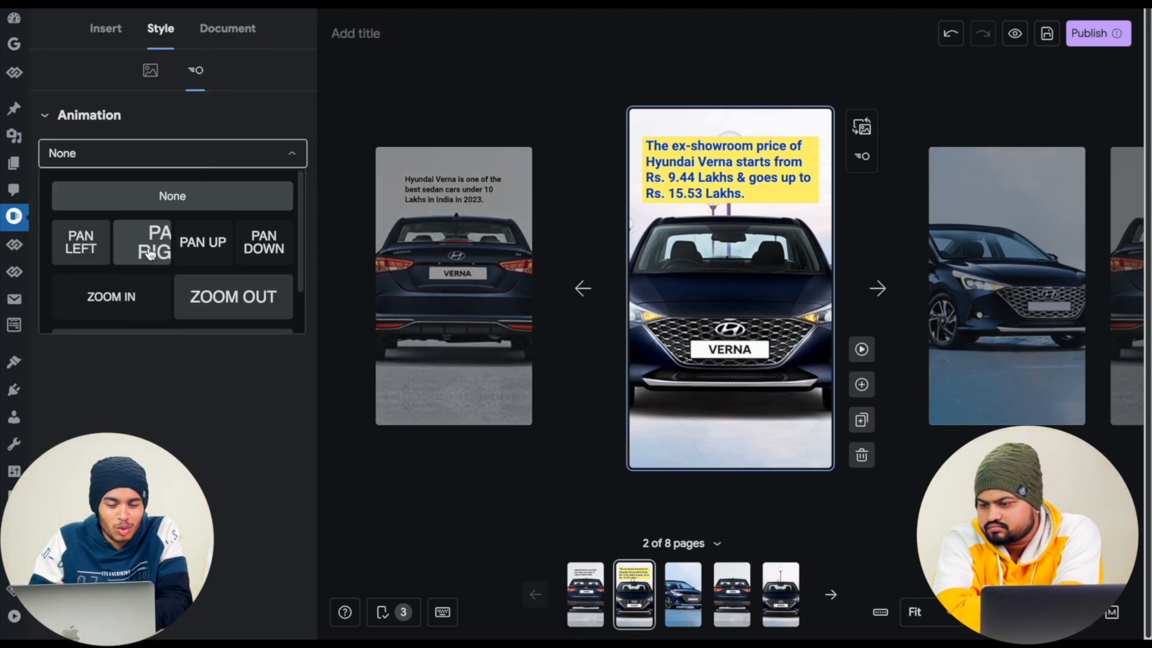
pyautogui.click(149, 251)
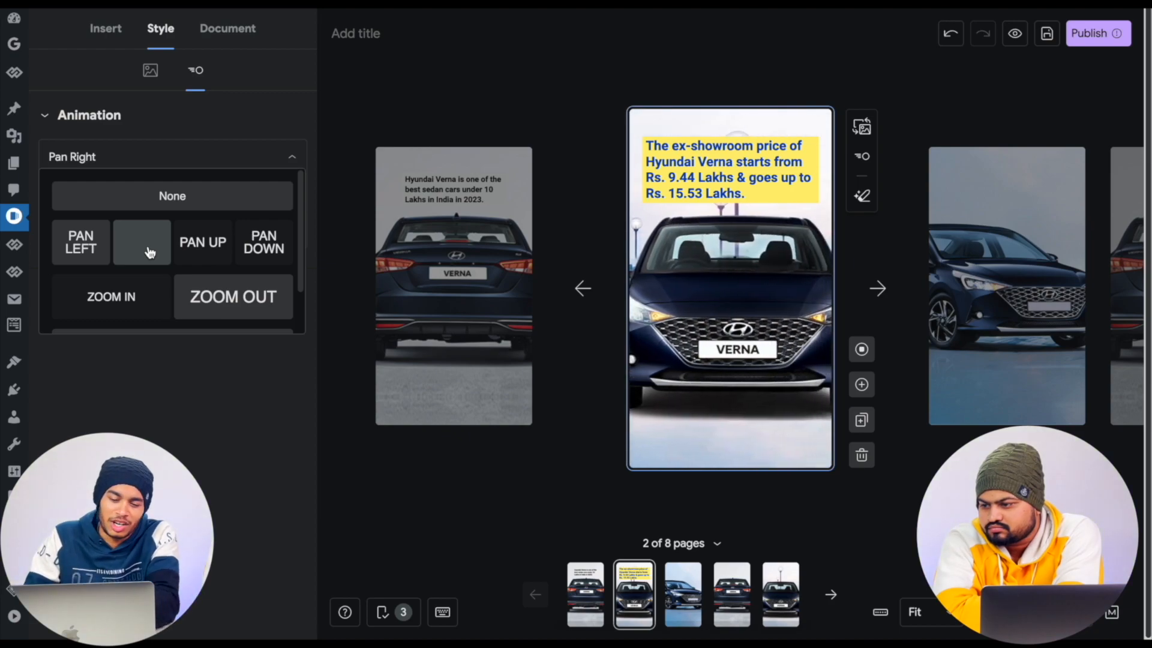
pyautogui.click(78, 241)
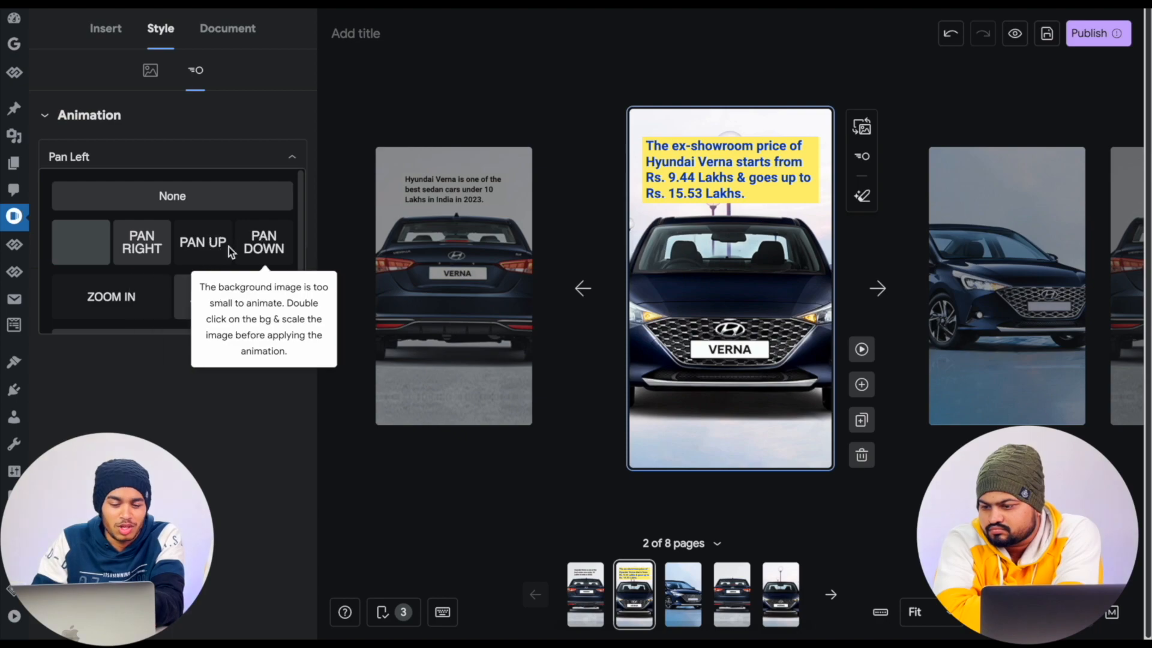
pyautogui.click(243, 298)
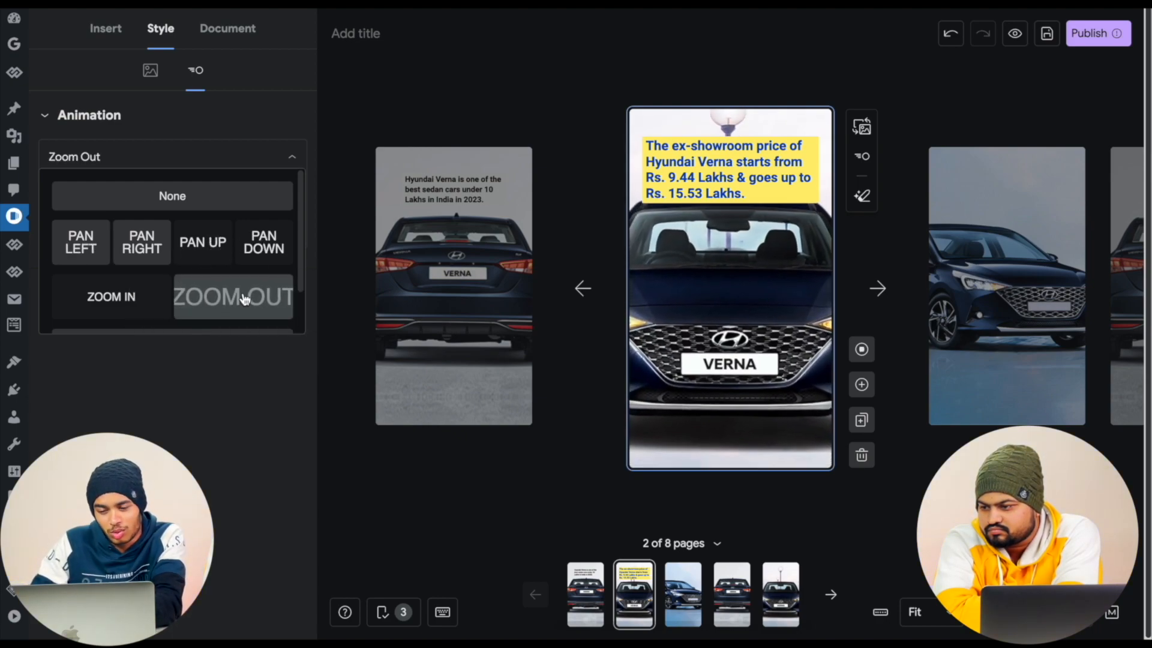
pyautogui.scroll(-1, 245, 299)
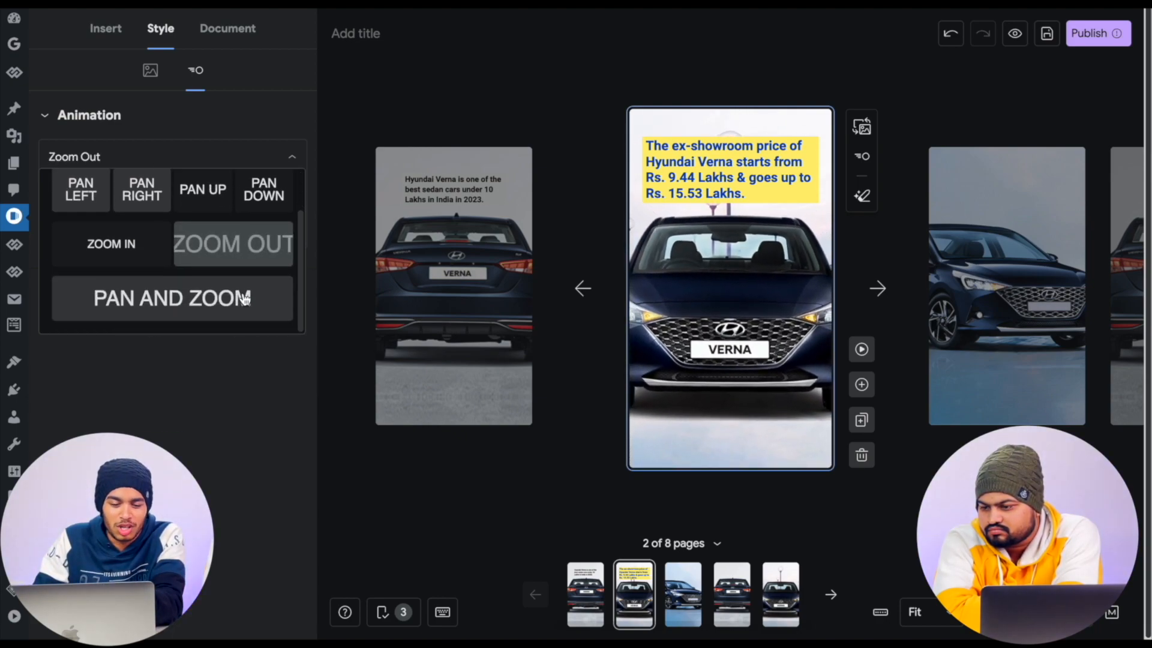
pyautogui.click(210, 303)
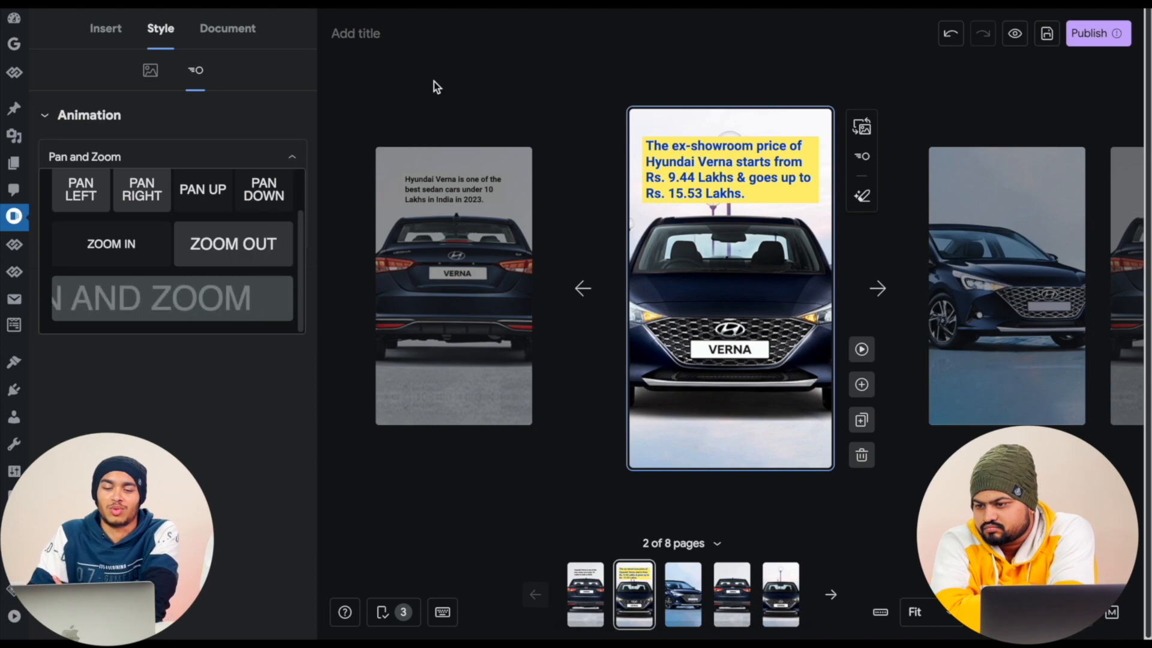
# - Save the story as a draft, preview it on the simulated phones, and return to the editor
pyautogui.click(1047, 42)
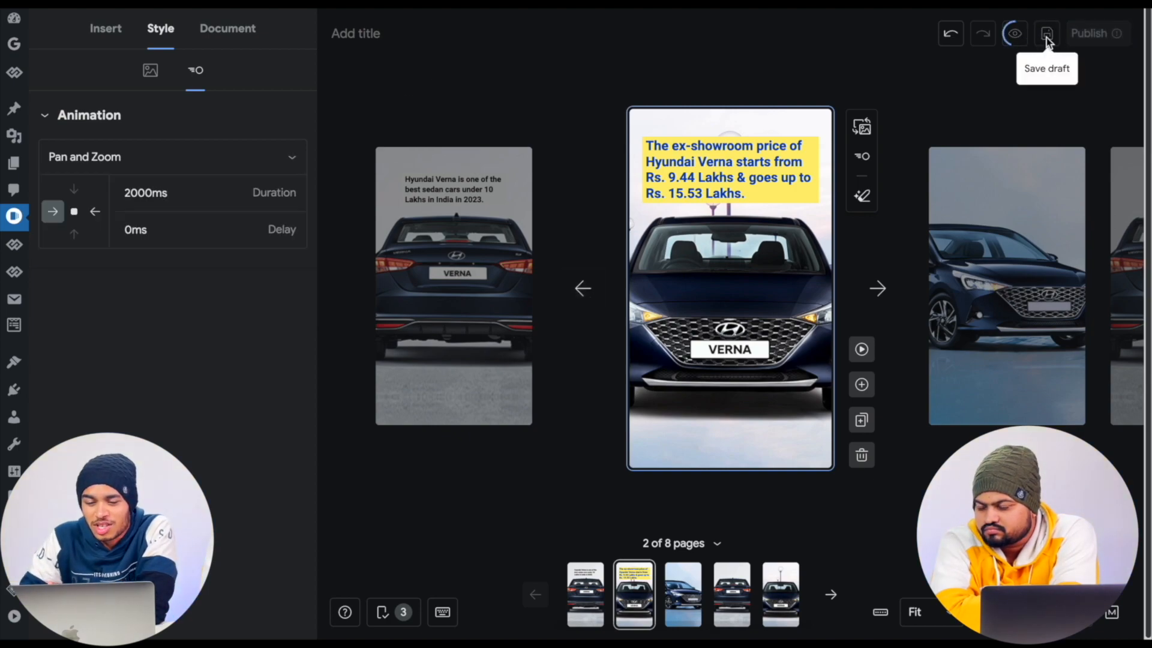
pyautogui.click(1015, 34)
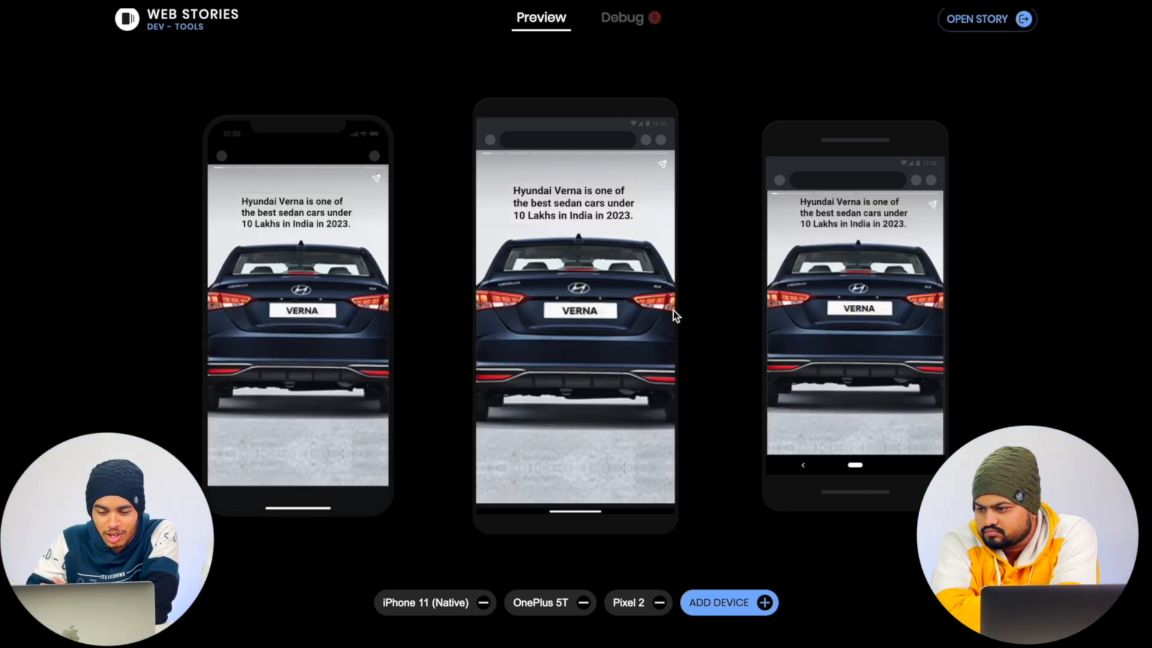
pyautogui.click(673, 311)
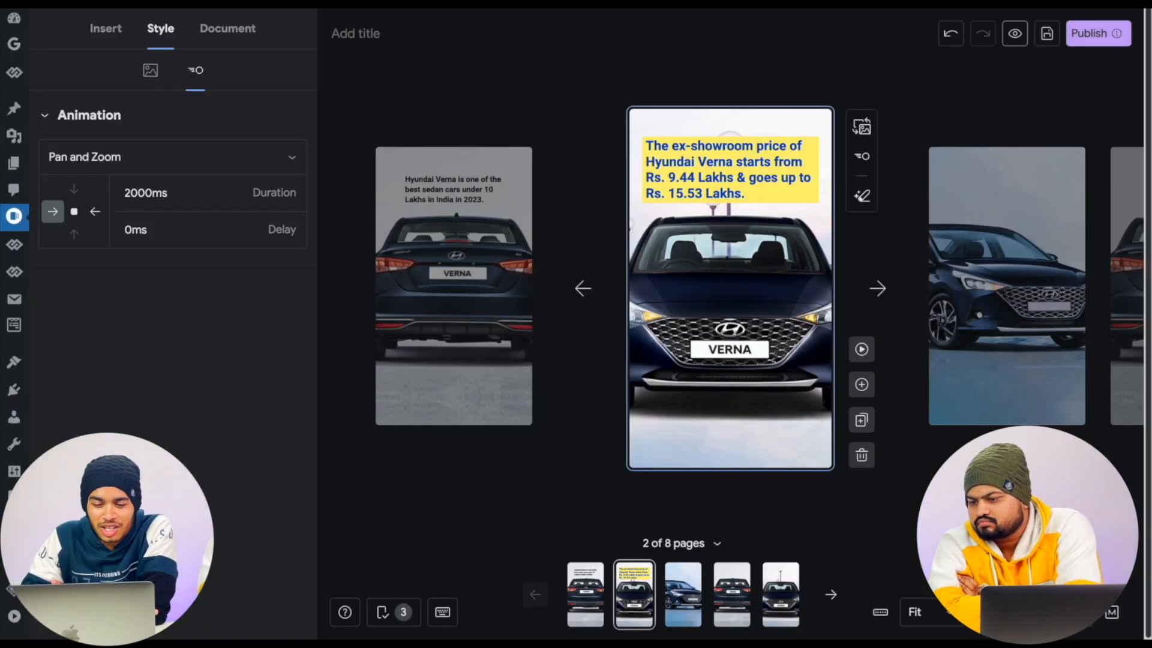
pyautogui.click(458, 95)
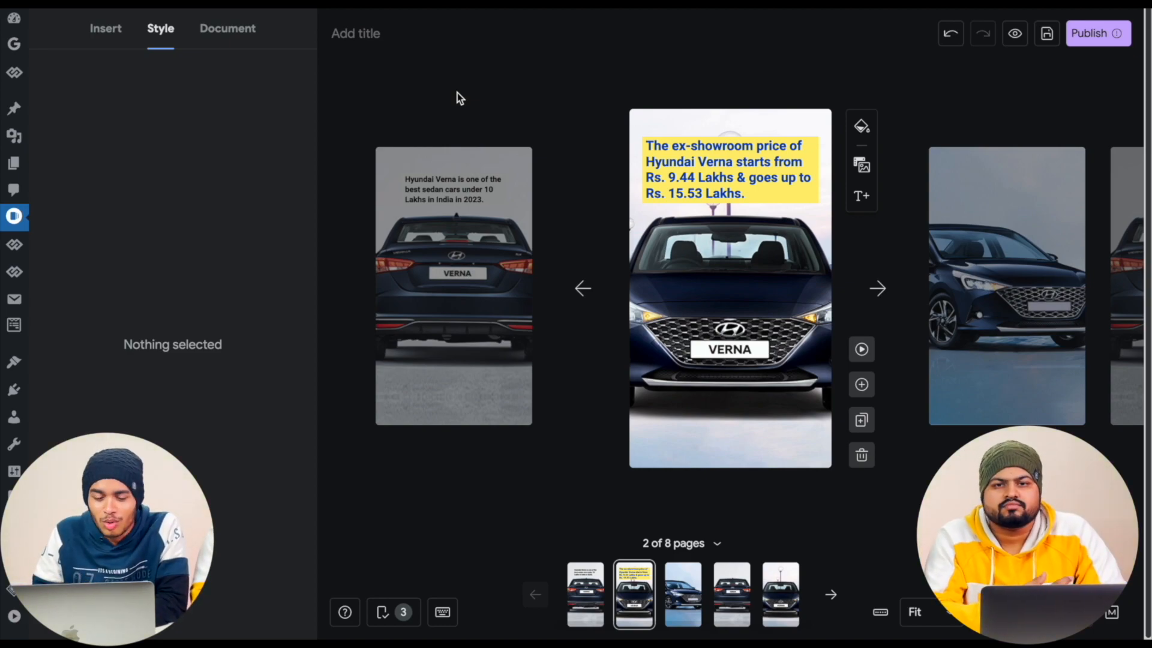
# - Review the checklist's priority requirements for the story's title, description and poster image
pyautogui.click(356, 33)
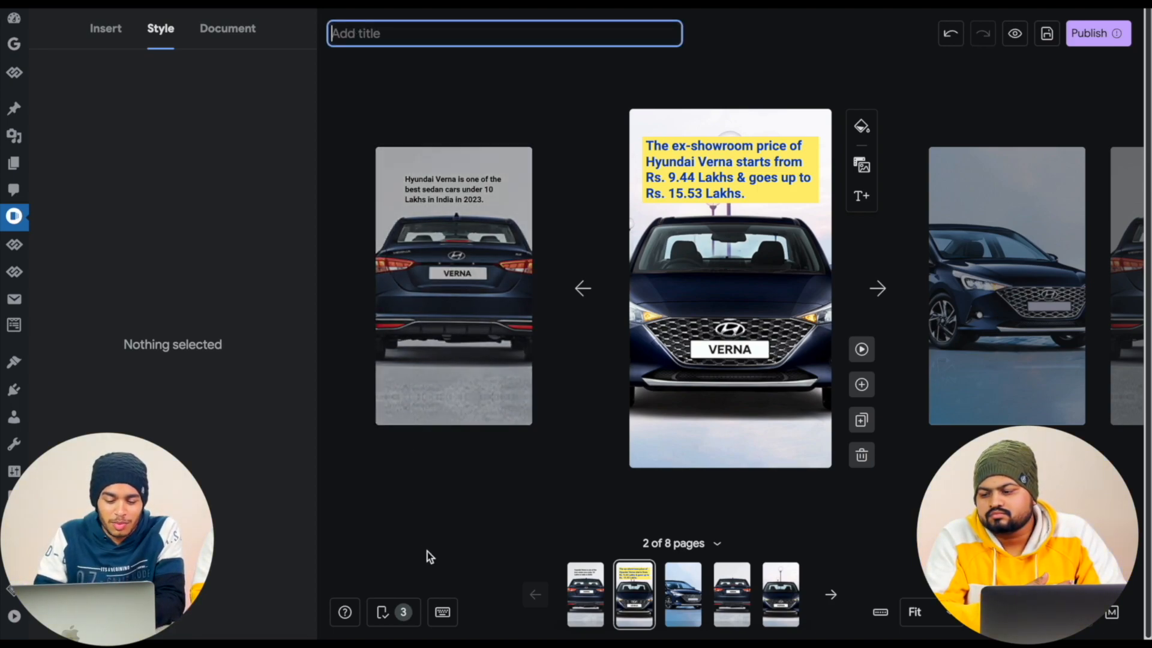
pyautogui.click(400, 613)
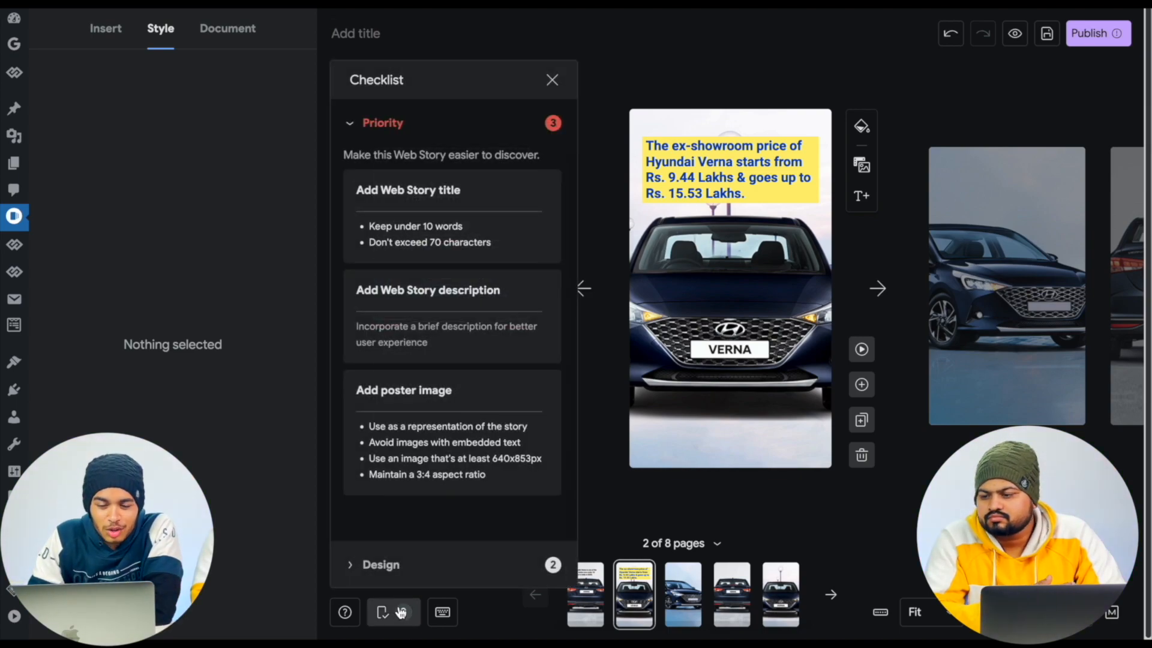
pyautogui.click(354, 125)
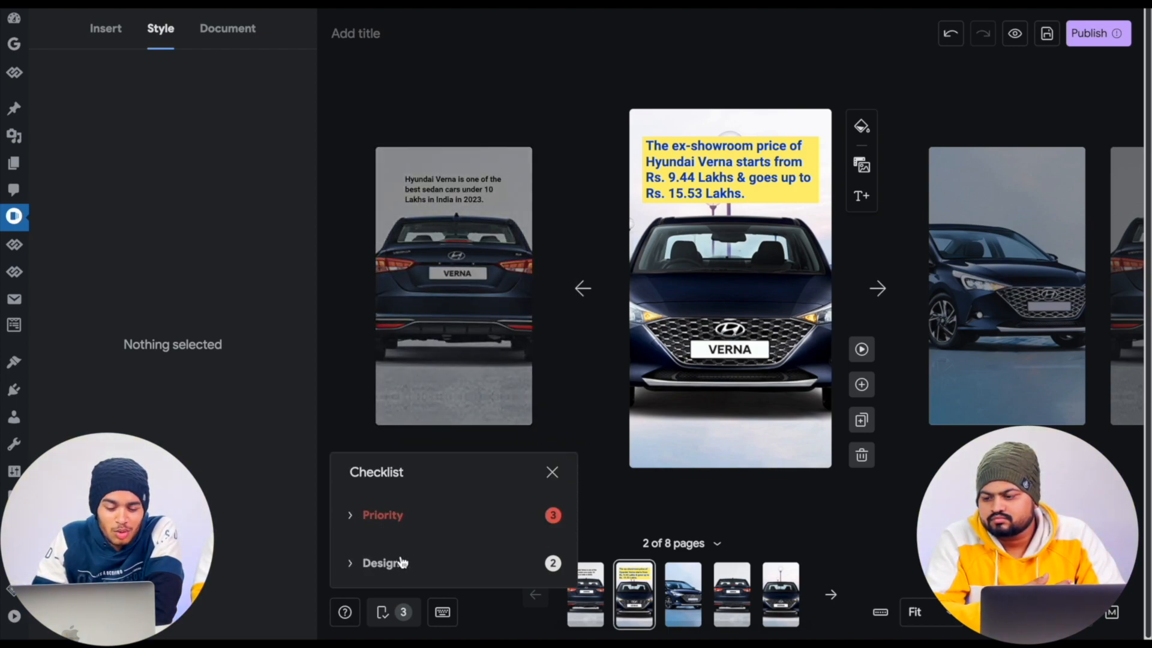
pyautogui.click(353, 514)
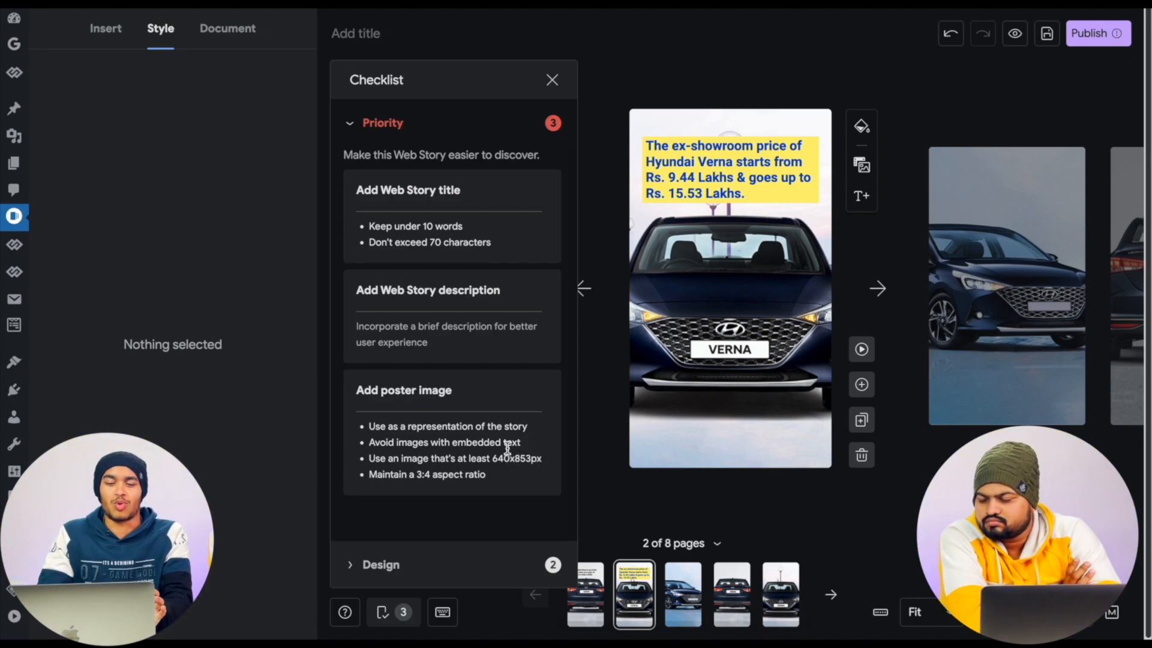
pyautogui.click(552, 79)
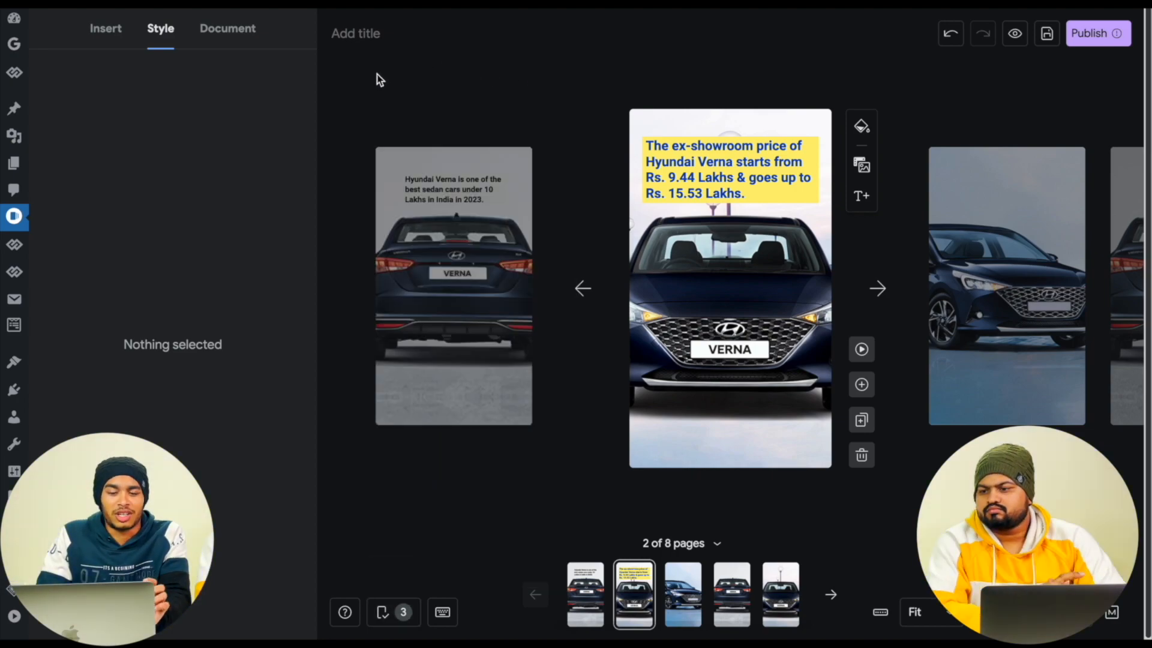
# - Title the web story "Why is Hyundai Verna is the best sedan car under 10 Lakhs?"
pyautogui.click(380, 34)
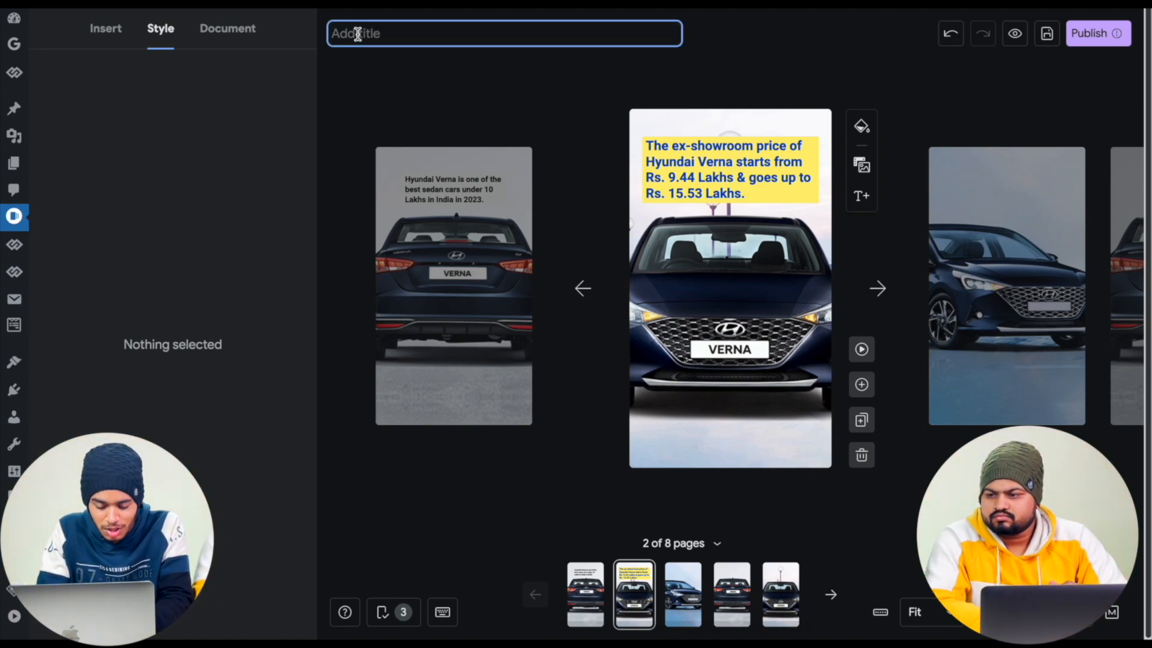
pyautogui.write('Why ')
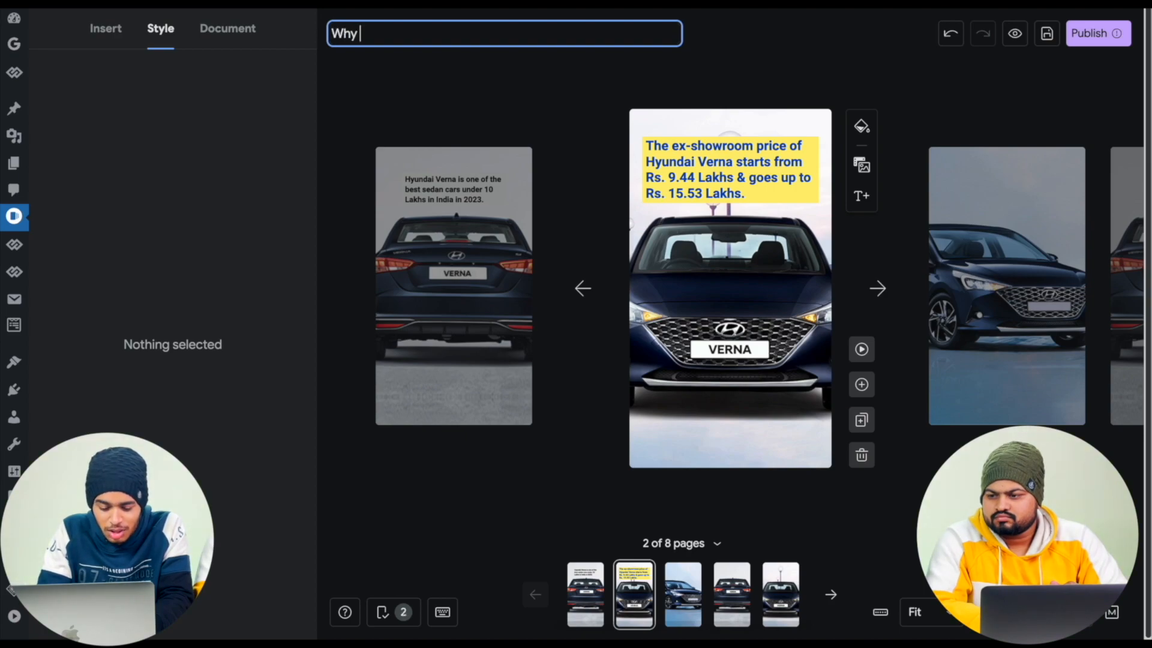
pyautogui.write('is Hyundai Verna')
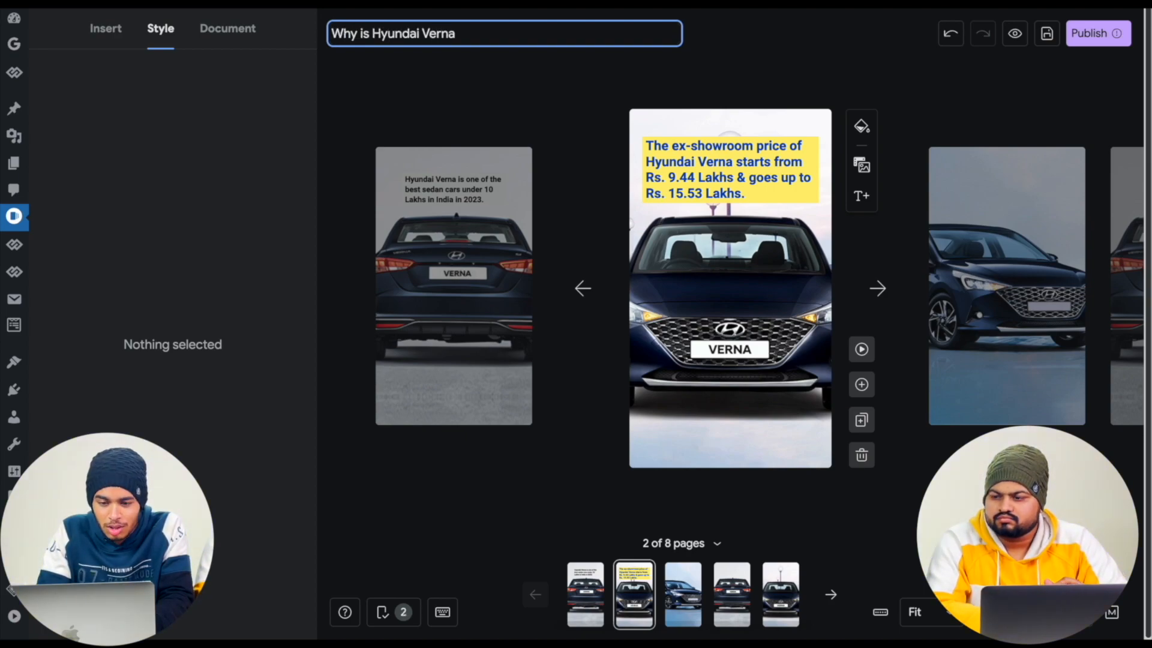
pyautogui.write(' is the best ')
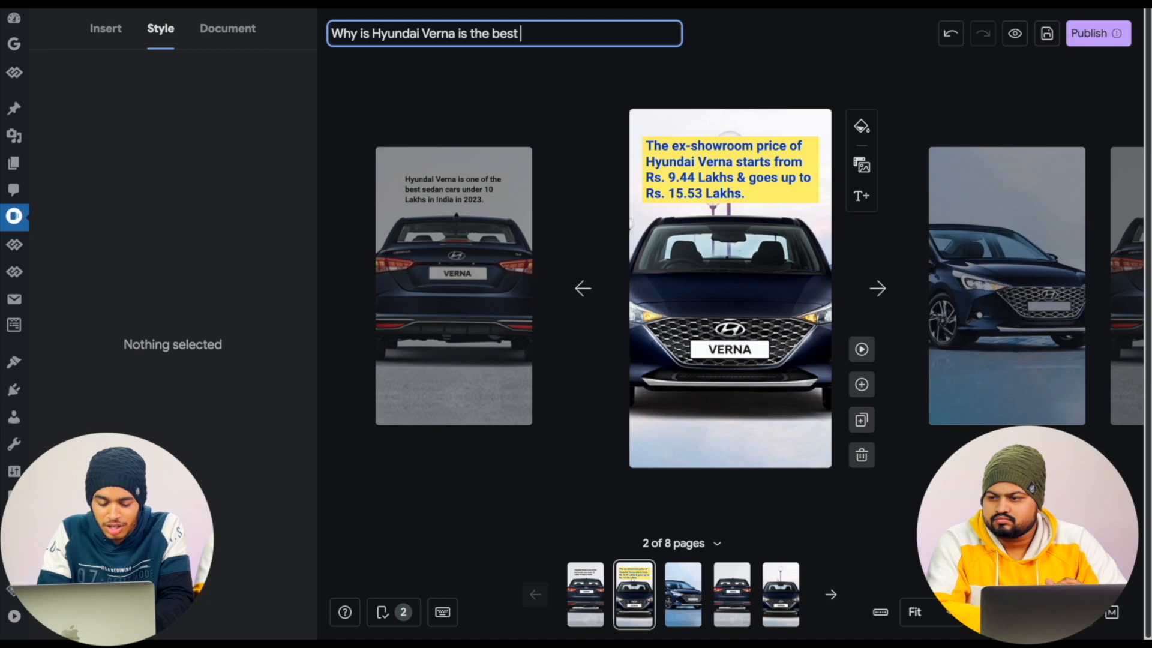
pyautogui.write('sedan car under')
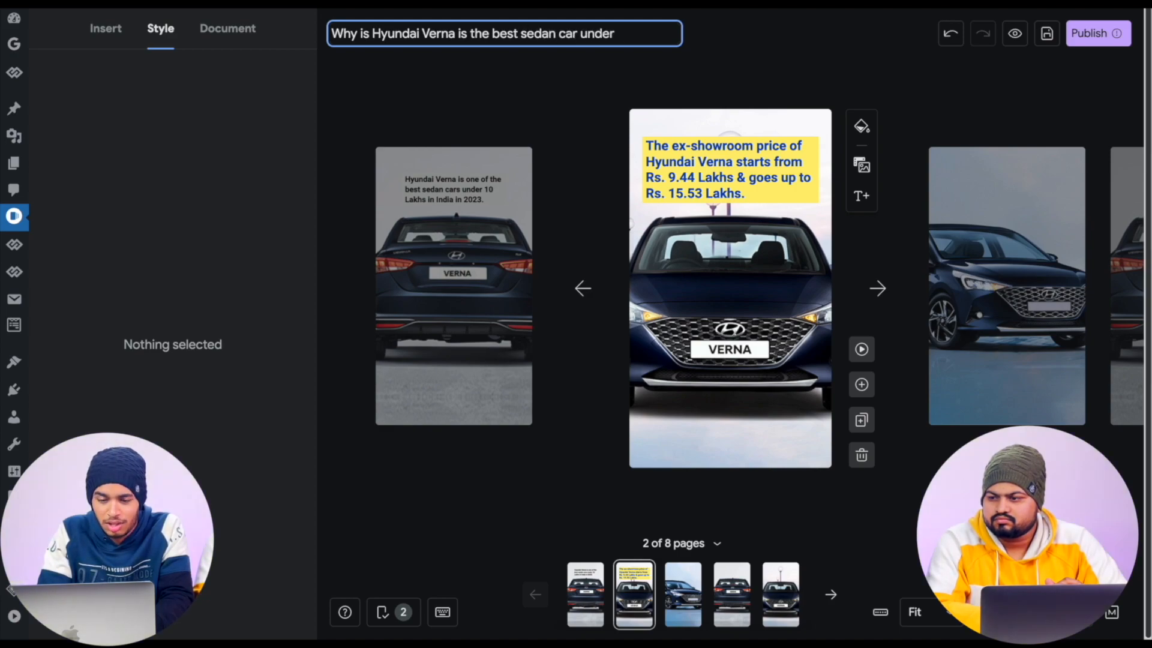
pyautogui.write(' 10 Lakhs?')
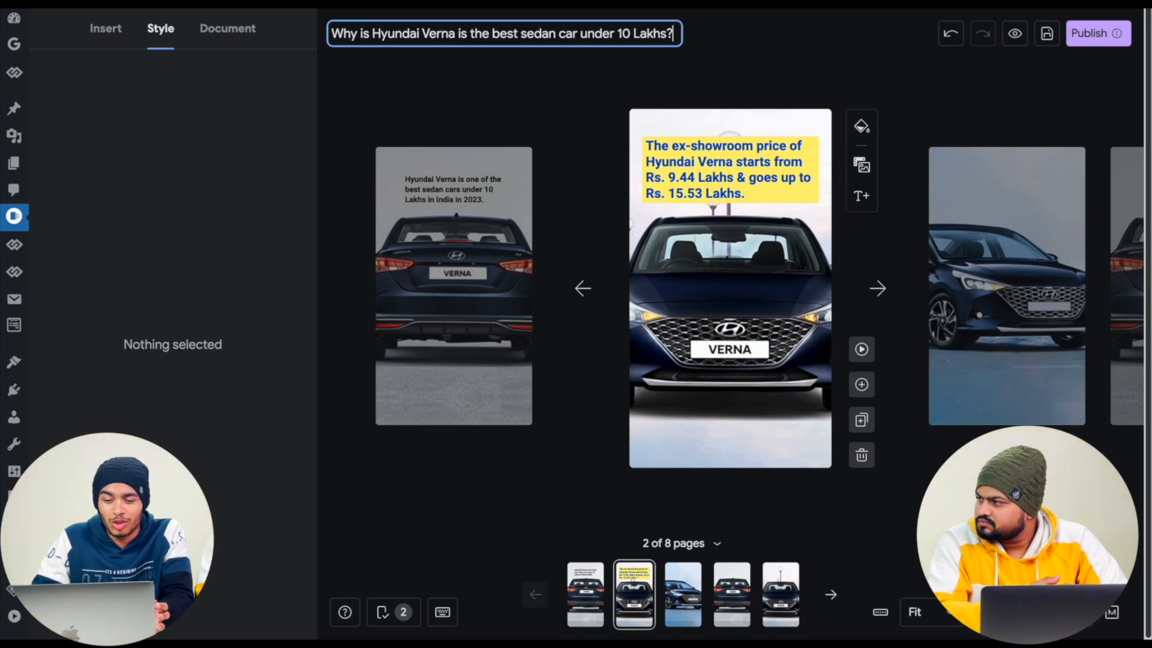
pyautogui.click(689, 160)
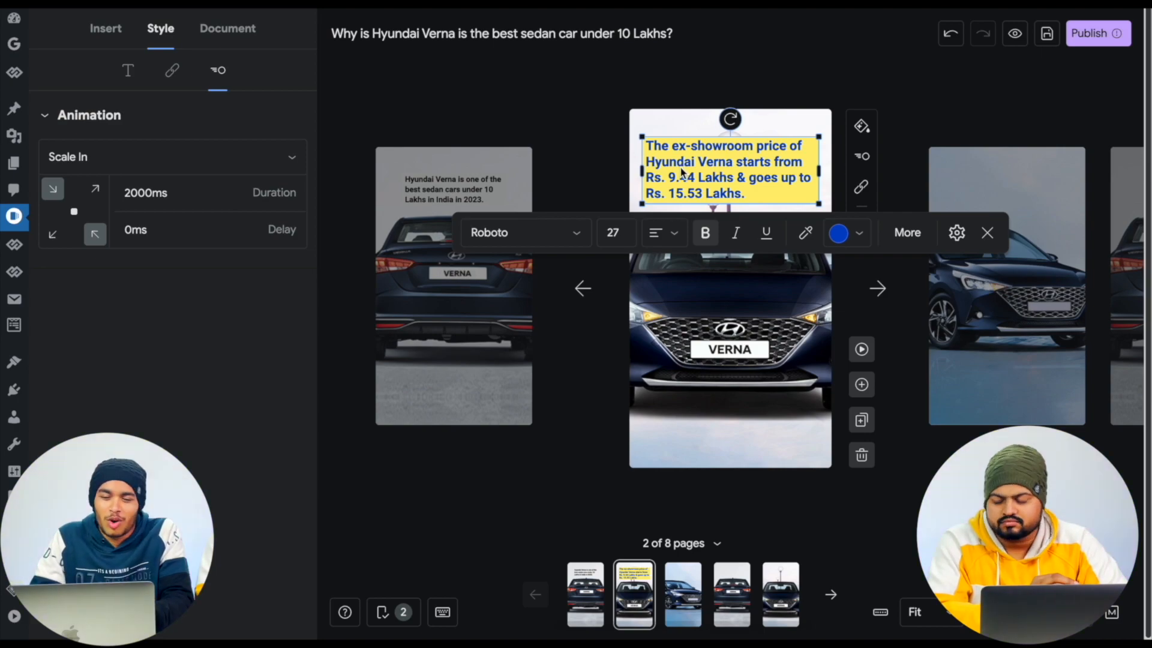
pyautogui.click(591, 34)
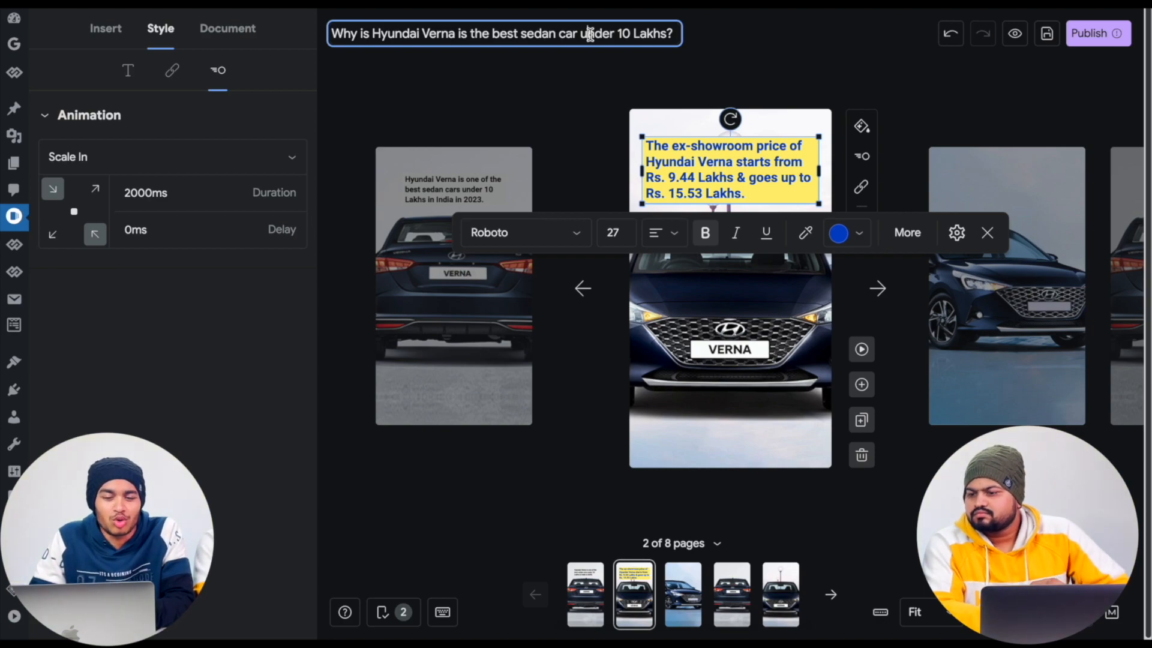
pyautogui.click(426, 94)
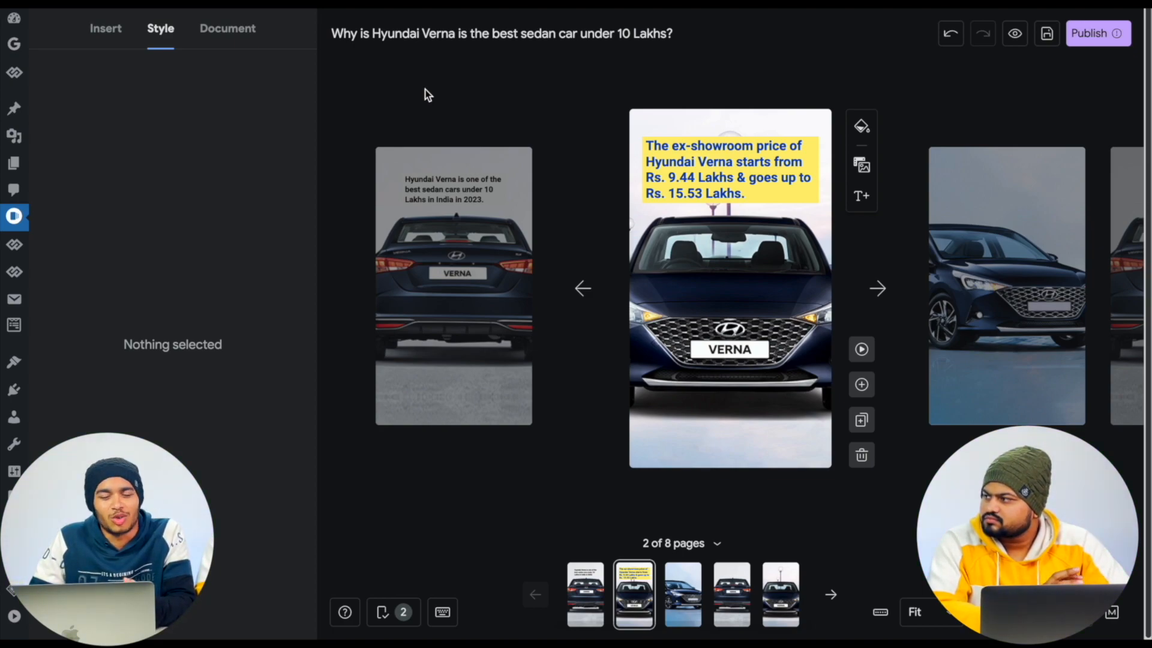
# - Set the rear-view Verna image cropped-4.jpg from the media library as the story's poster image
pyautogui.click(243, 33)
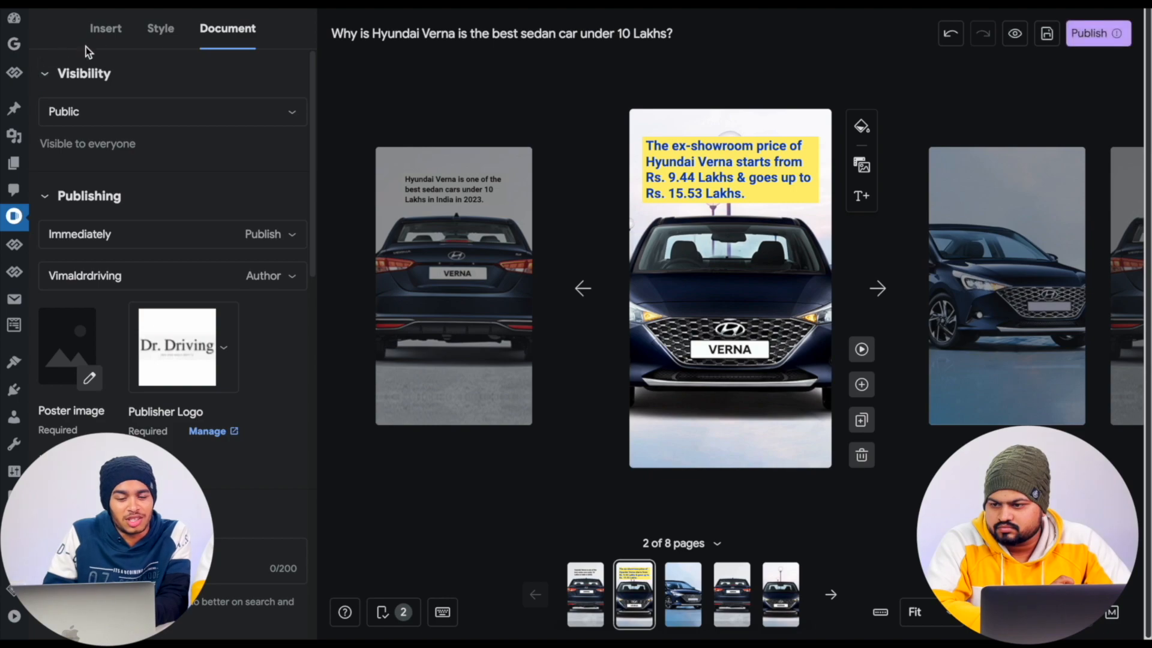
pyautogui.click(104, 31)
pyautogui.click(161, 30)
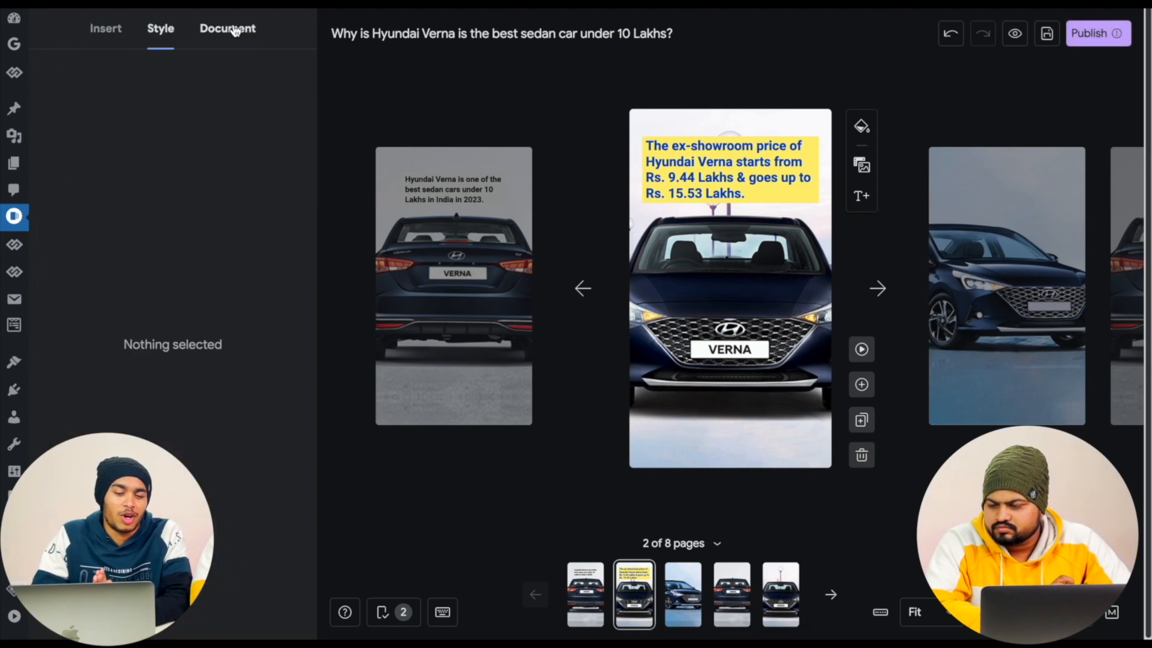
pyautogui.click(235, 31)
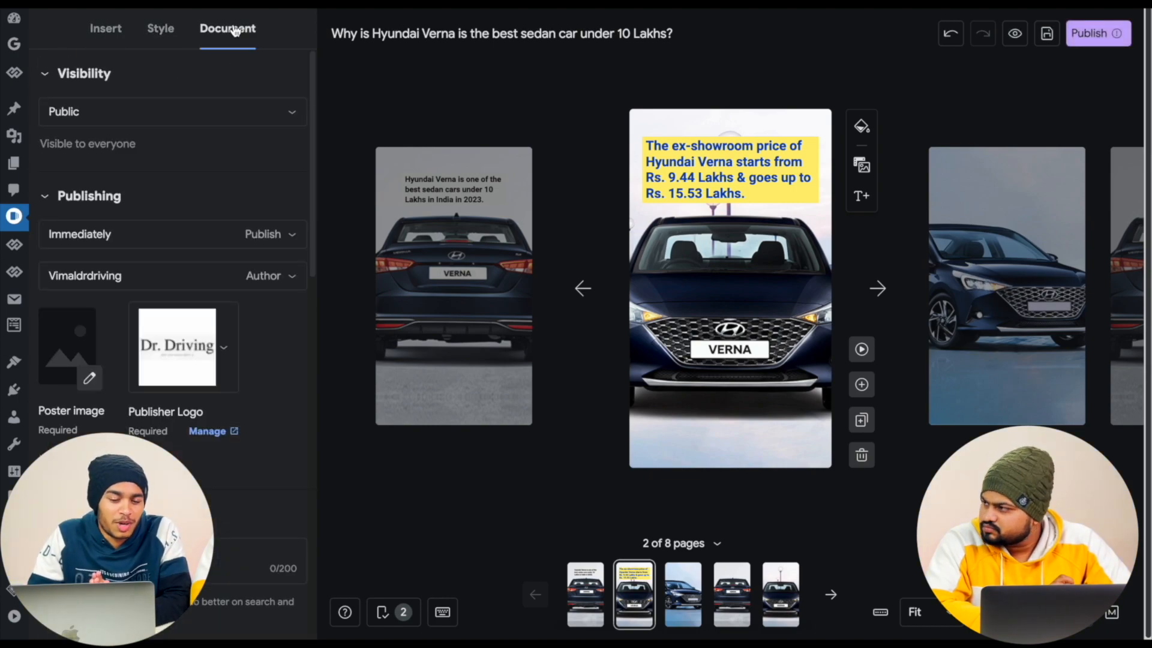
pyautogui.click(91, 380)
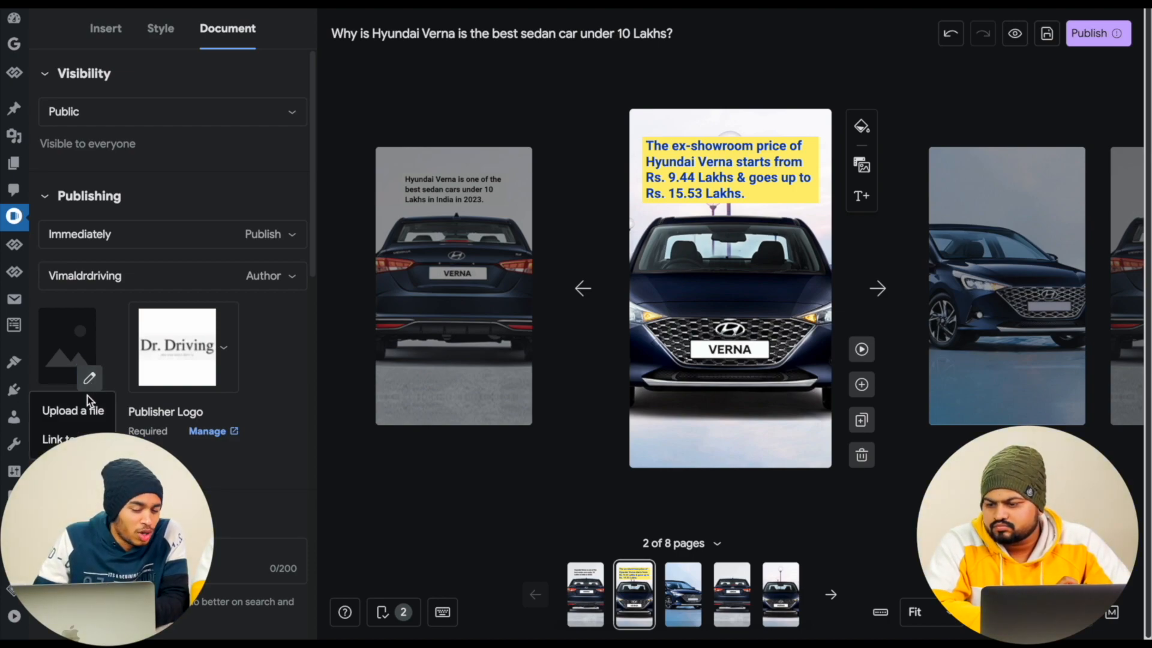
pyautogui.click(85, 408)
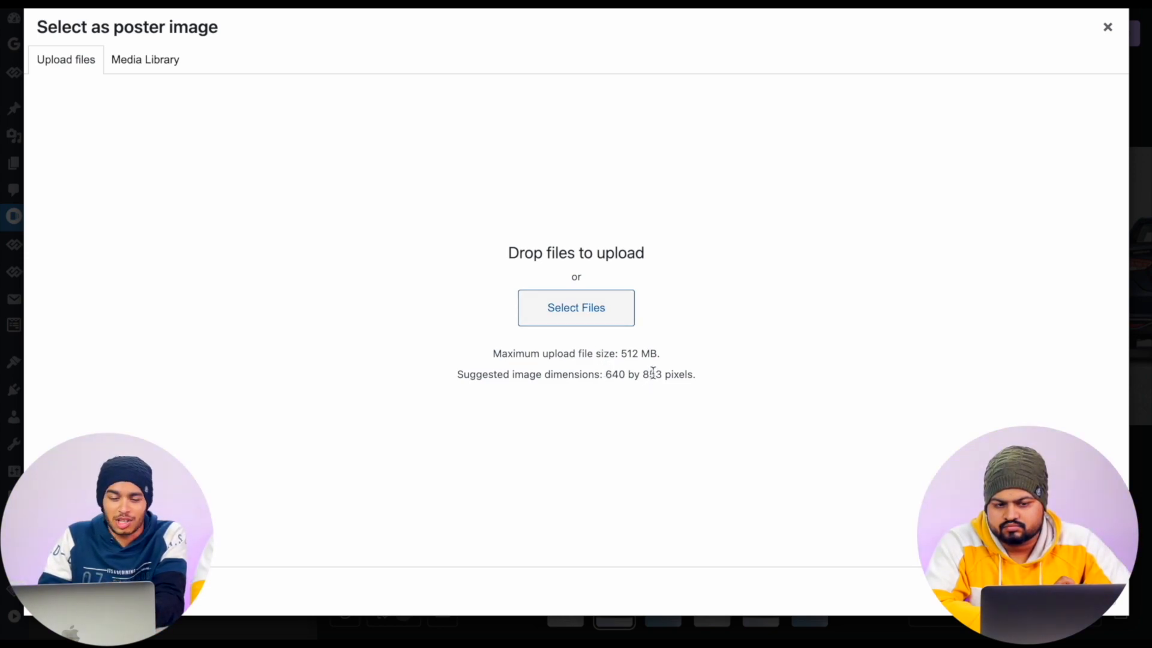
pyautogui.click(152, 68)
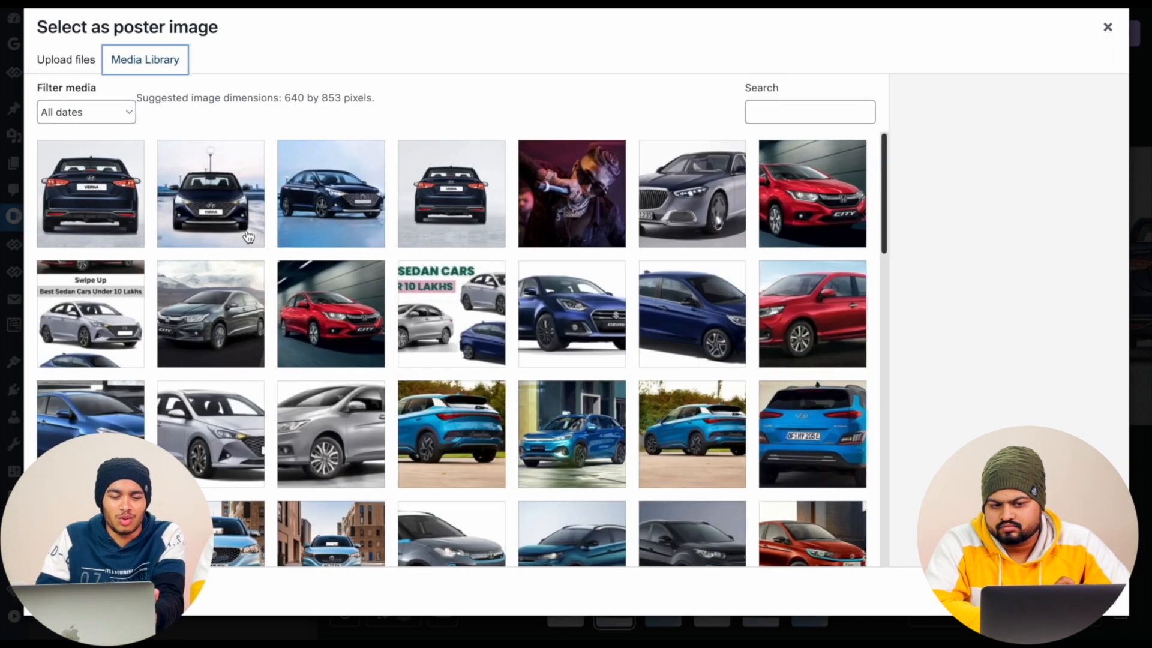
pyautogui.click(109, 199)
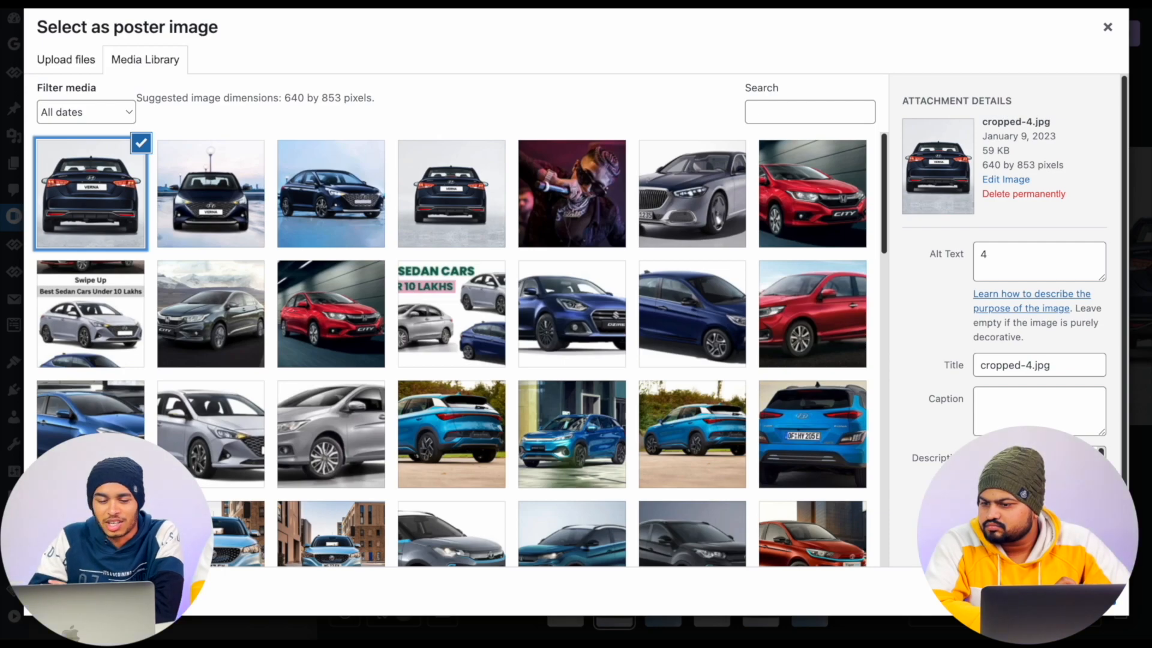
pyautogui.click(1062, 591)
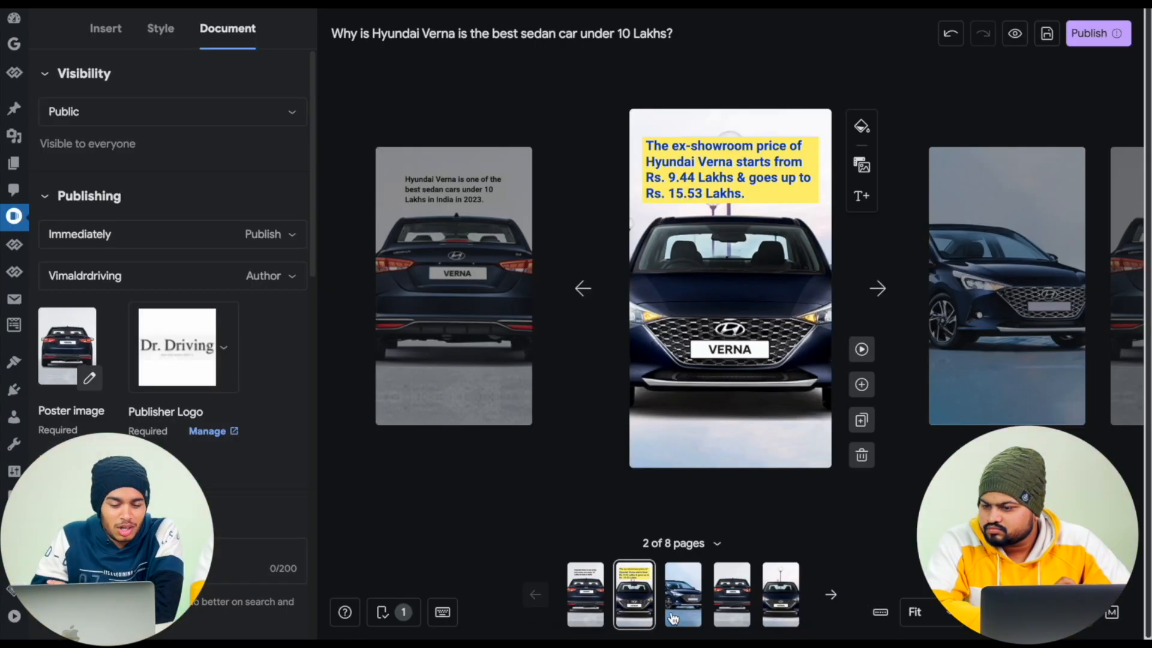
# - Replace the poster image with a cropped Hyundai-Verna.webp from the media library and check the cover in the story details
pyautogui.click(90, 379)
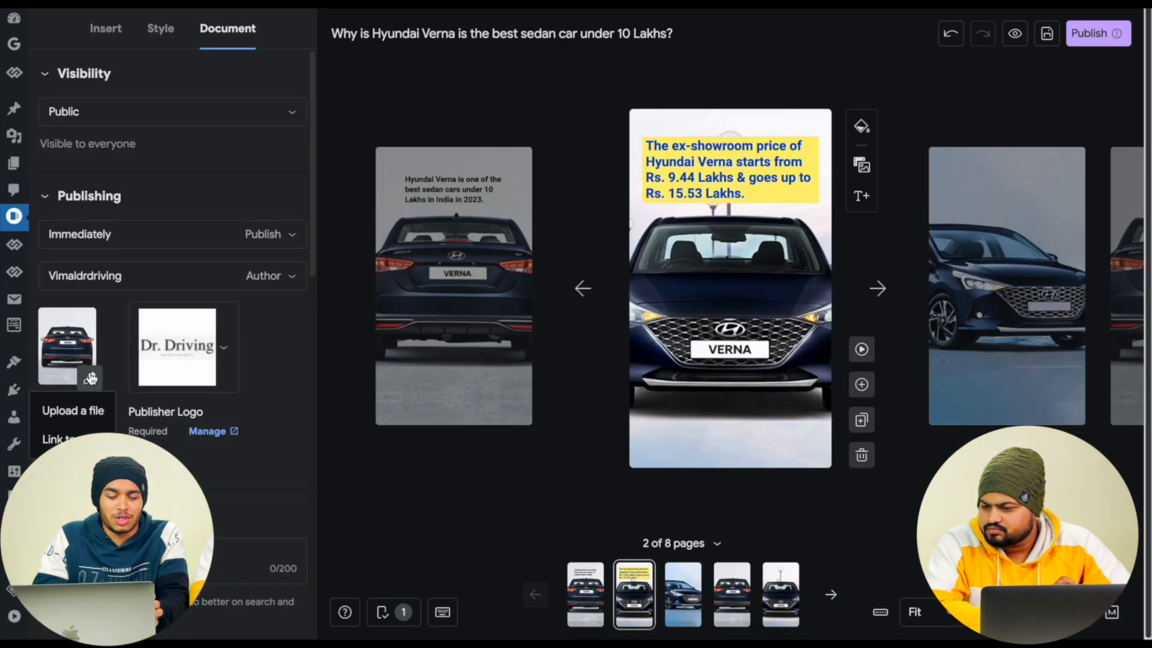
pyautogui.click(91, 411)
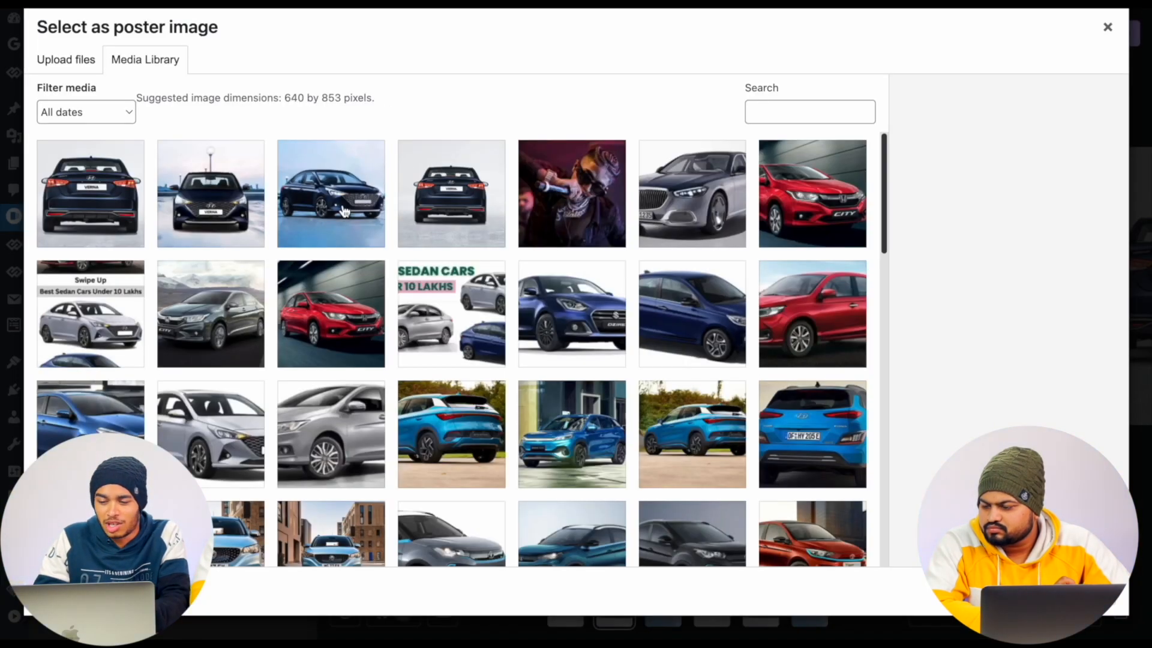
pyautogui.click(345, 211)
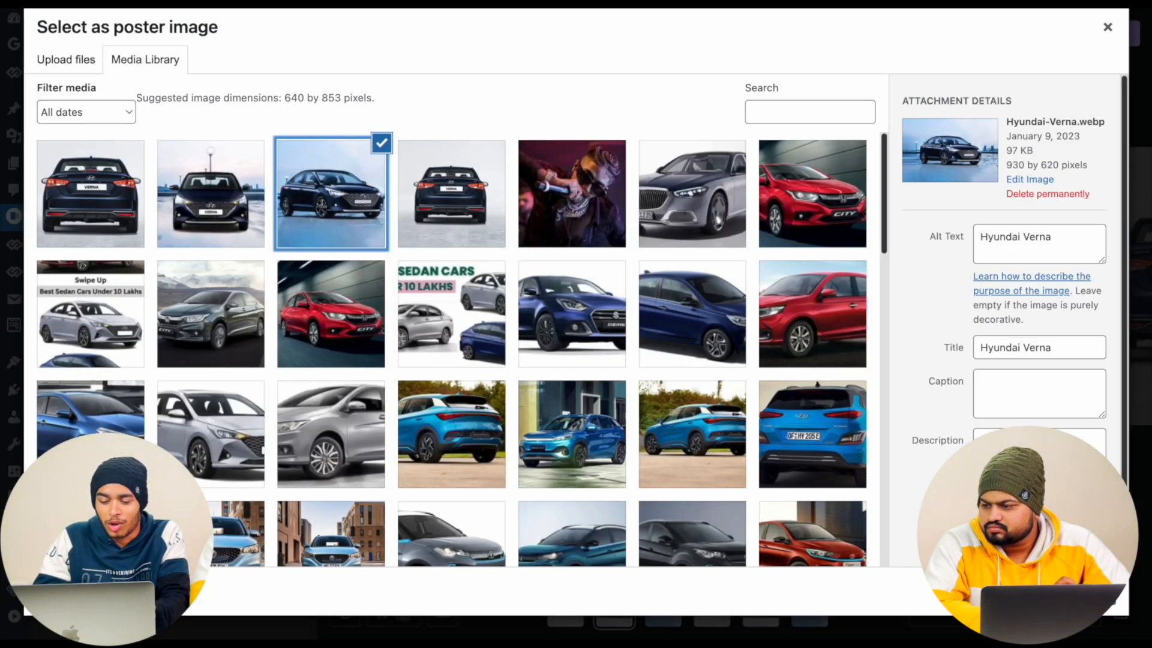
pyautogui.click(1078, 591)
pyautogui.moveTo(654, 383); pyautogui.dragTo(712, 386)
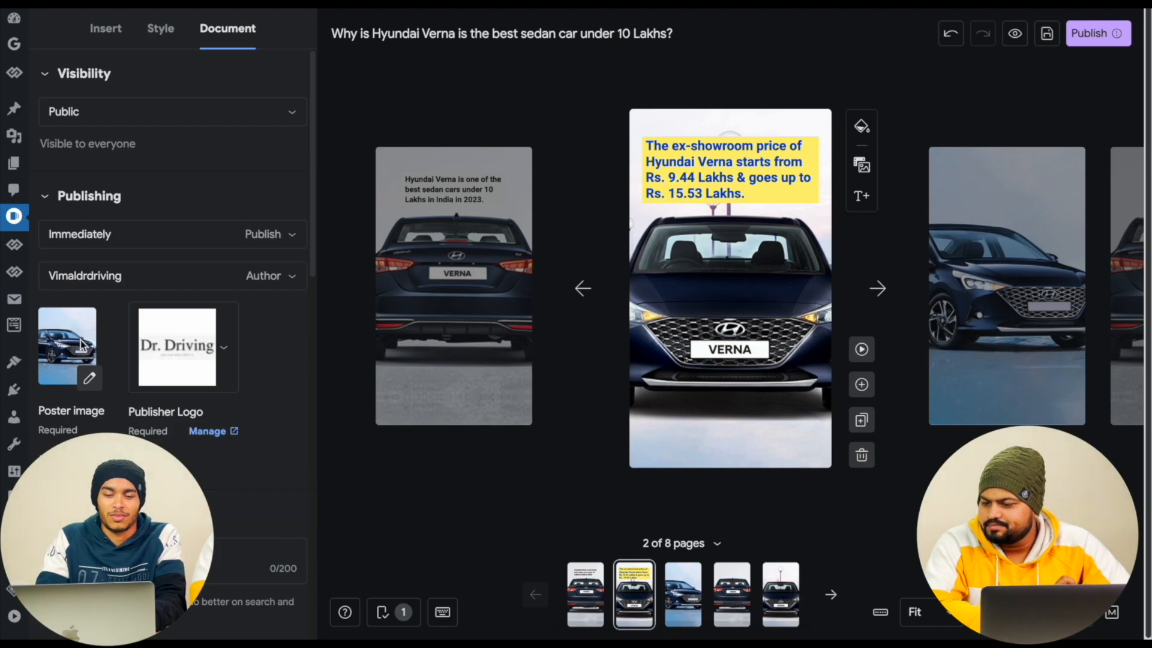
pyautogui.click(1087, 35)
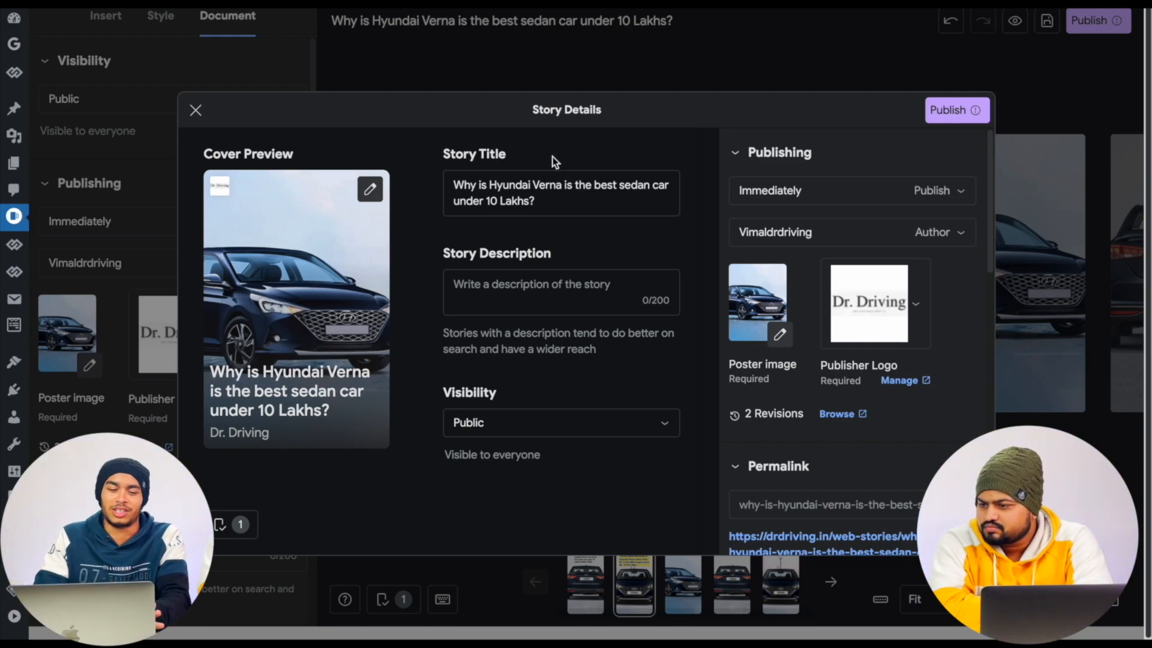
pyautogui.click(197, 111)
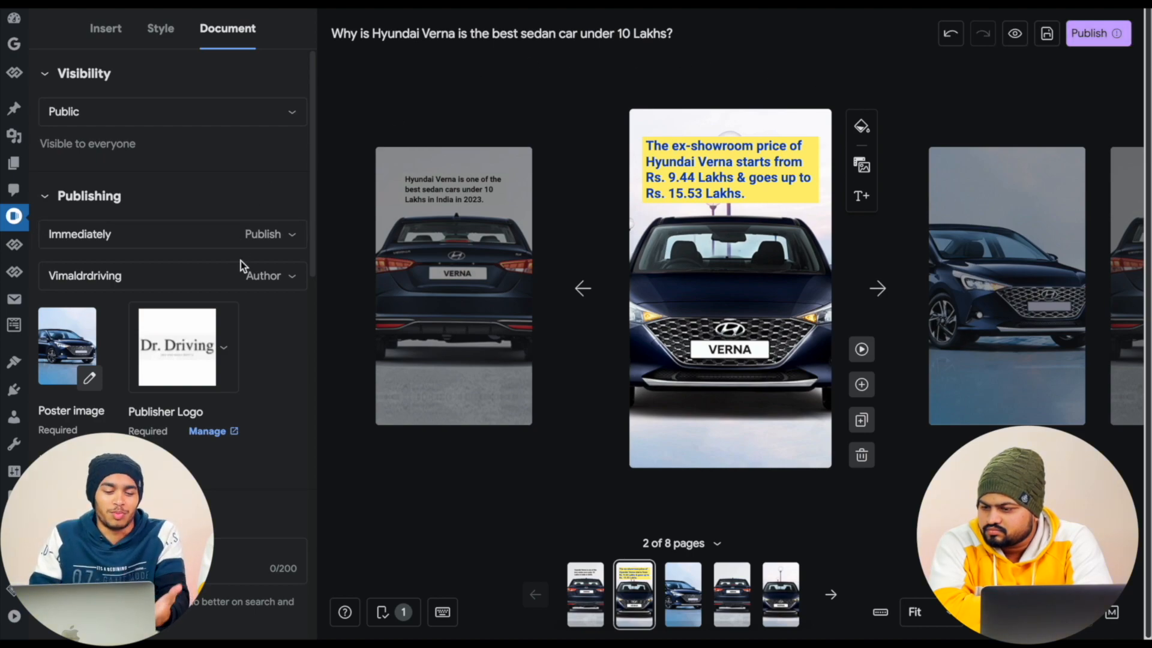
# - Copy the first page's text "Hyundai Verna is one of the best sedan cars under 10 Lakhs in India in 2023." into the story description
pyautogui.scroll(-4, 239, 312)
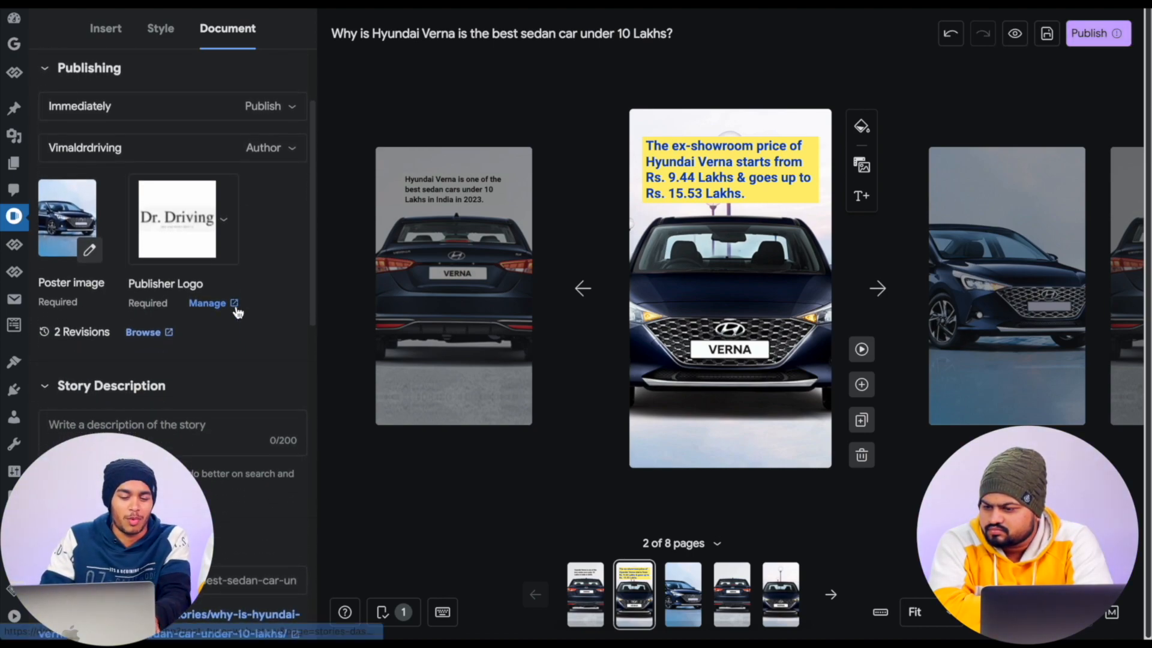
pyautogui.click(88, 317)
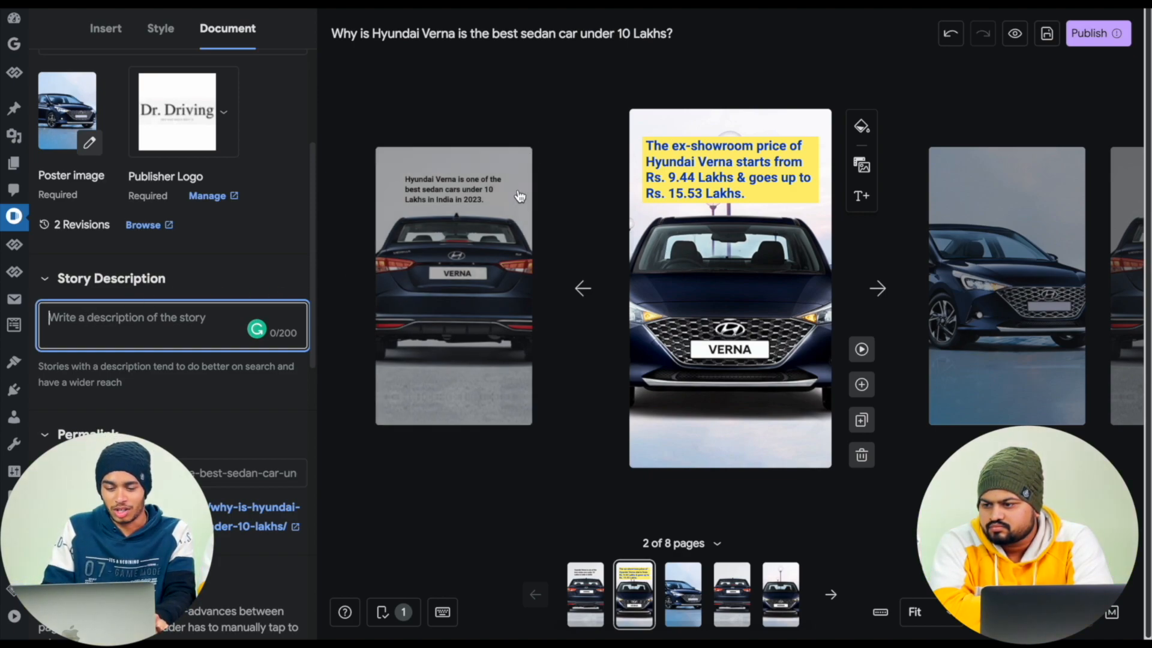
pyautogui.click(589, 287)
pyautogui.click(668, 151)
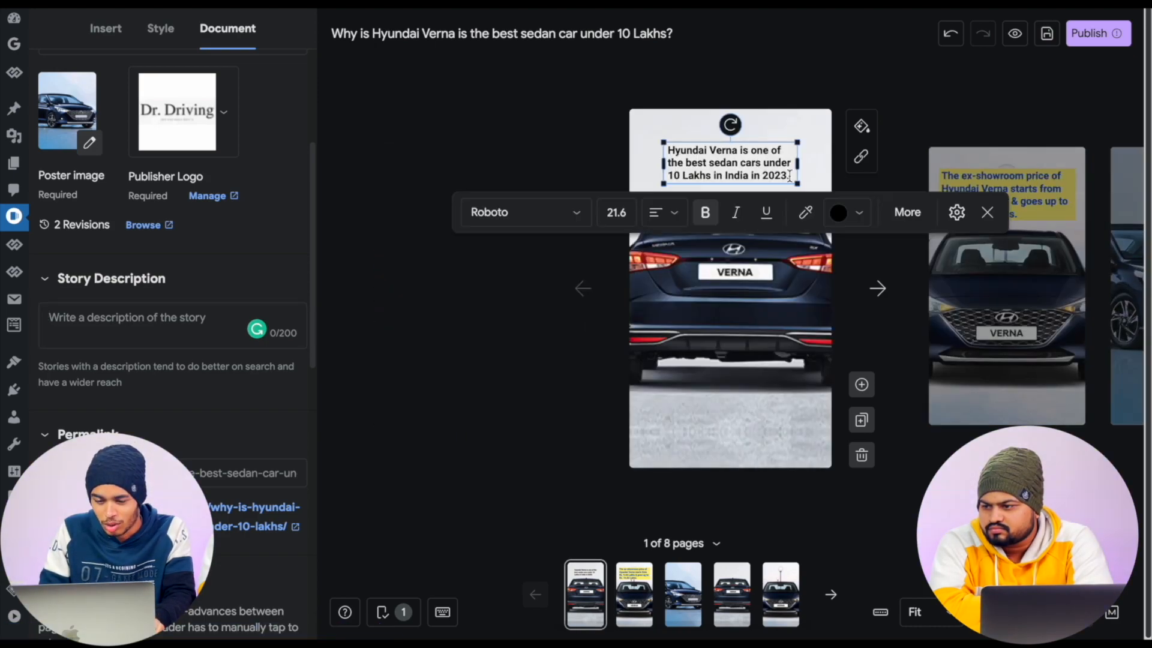
pyautogui.doubleClick(668, 151)
pyautogui.hotkey('ctrl', 'c')
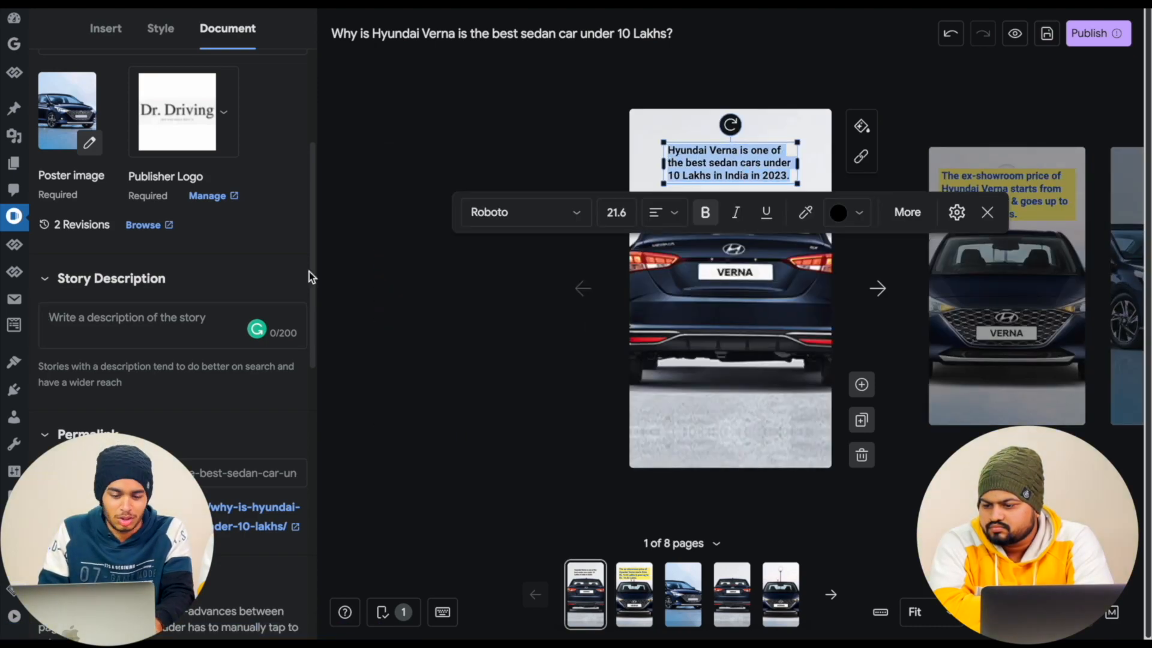
pyautogui.click(181, 318)
pyautogui.hotkey('ctrl', 'v')
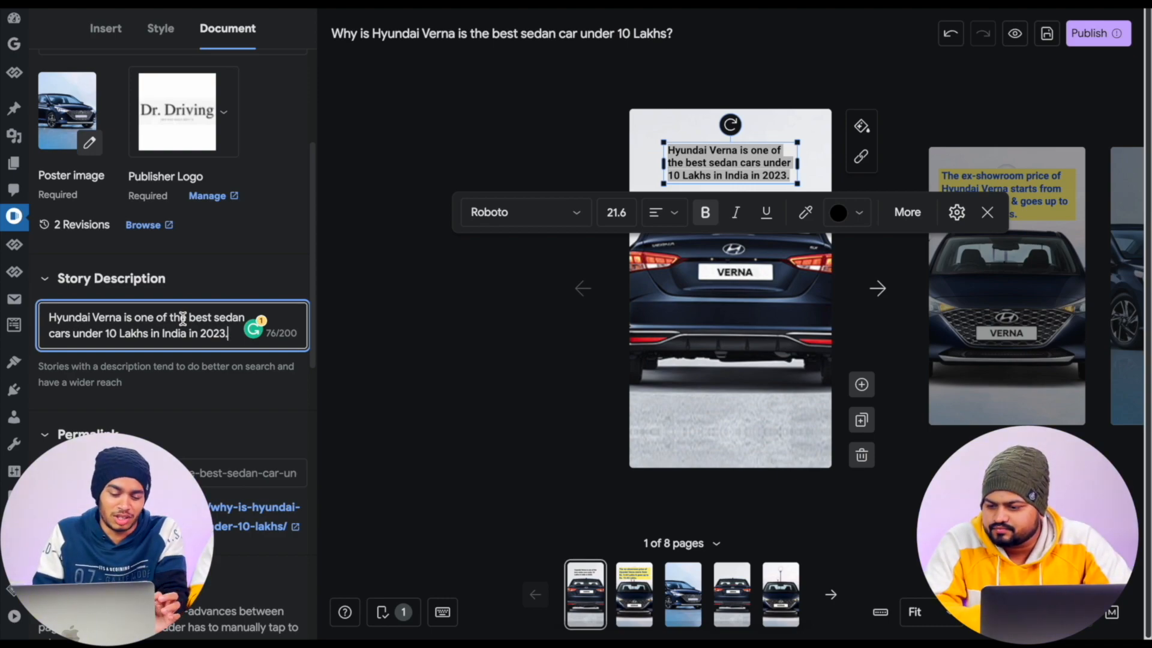
# - Add the tag "Hyundai Verna" to the story's taxonomies
pyautogui.scroll(-2, 170, 395)
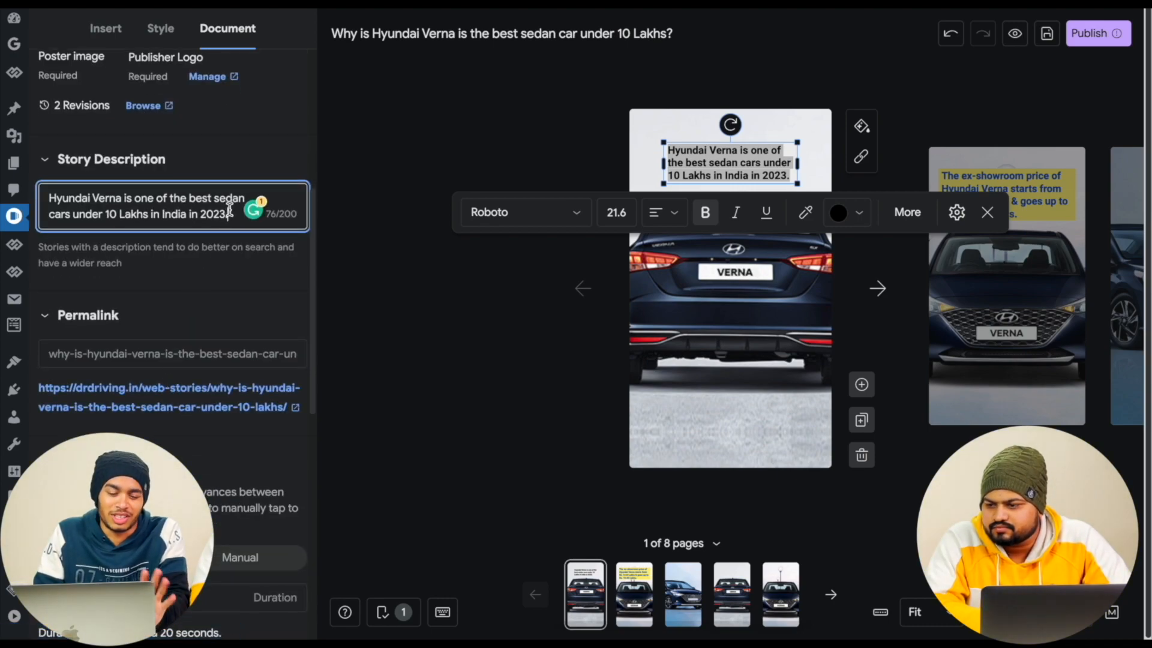
pyautogui.scroll(-2, 235, 214)
pyautogui.scroll(-4, 234, 228)
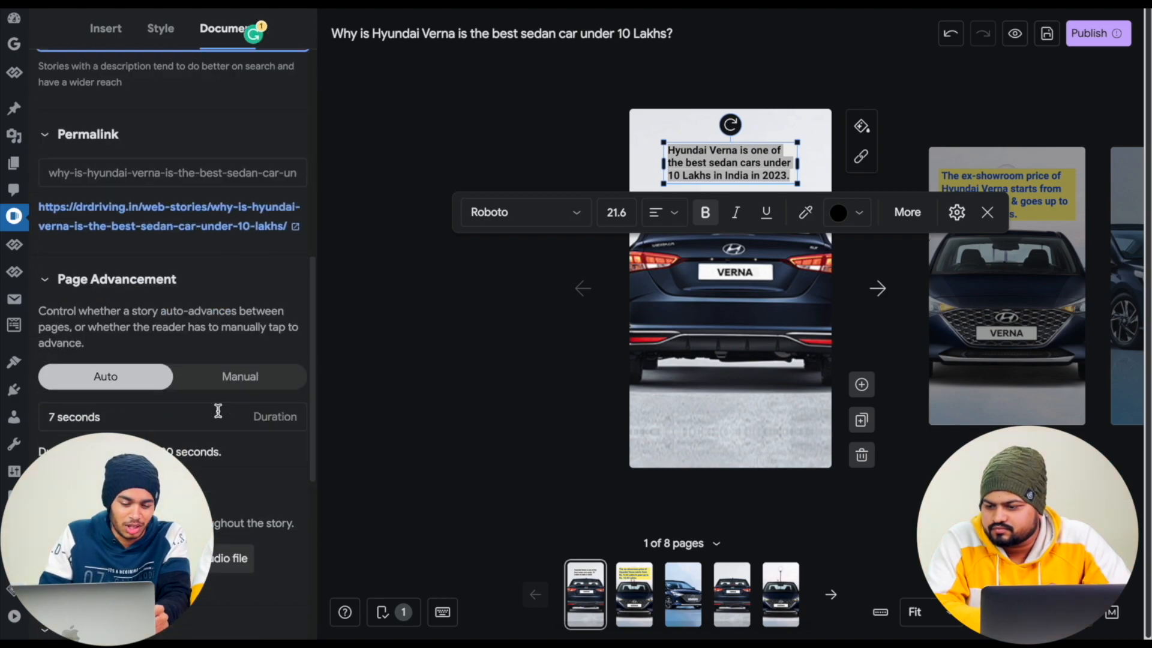
pyautogui.scroll(-3, 220, 414)
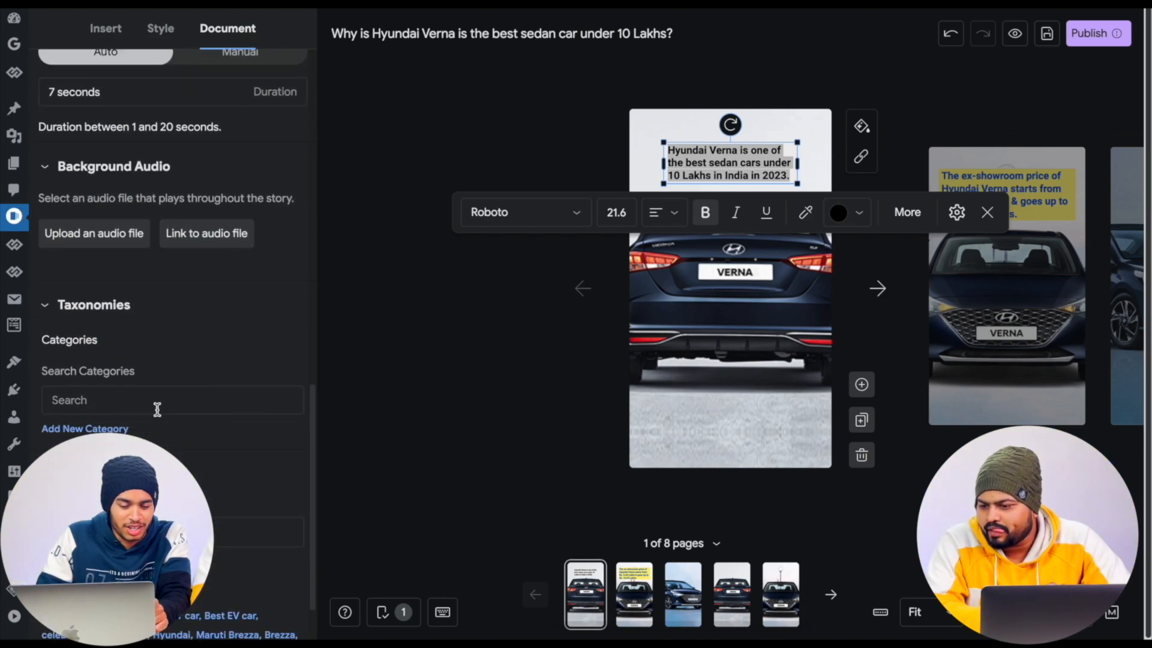
pyautogui.click(157, 407)
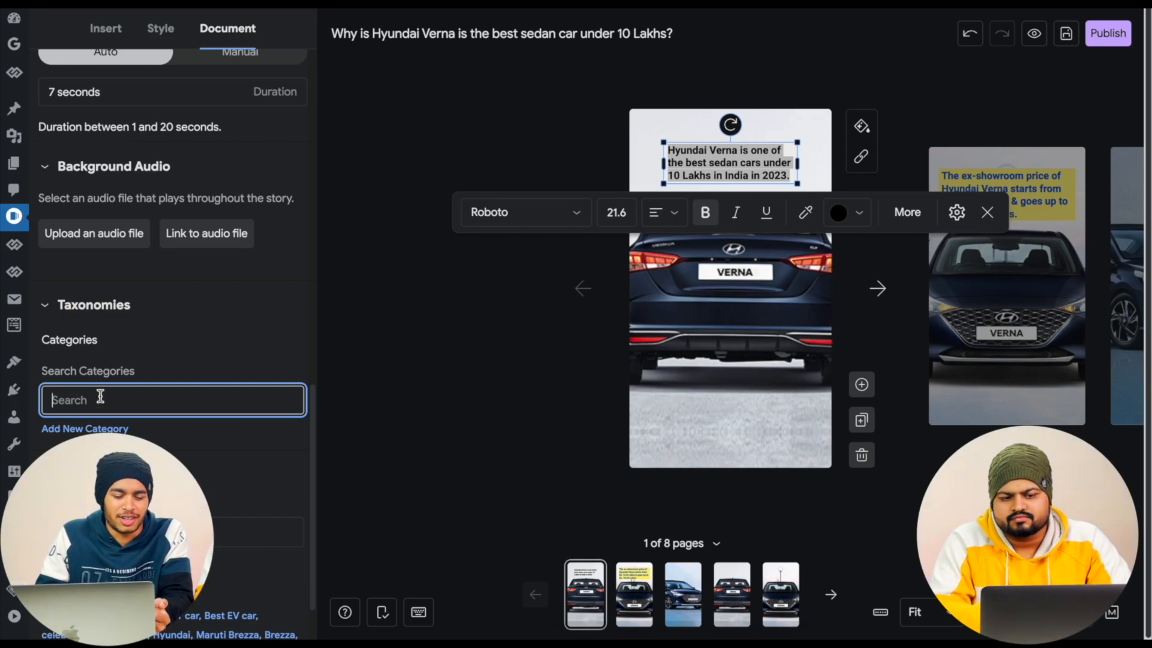
pyautogui.scroll(-1, 100, 396)
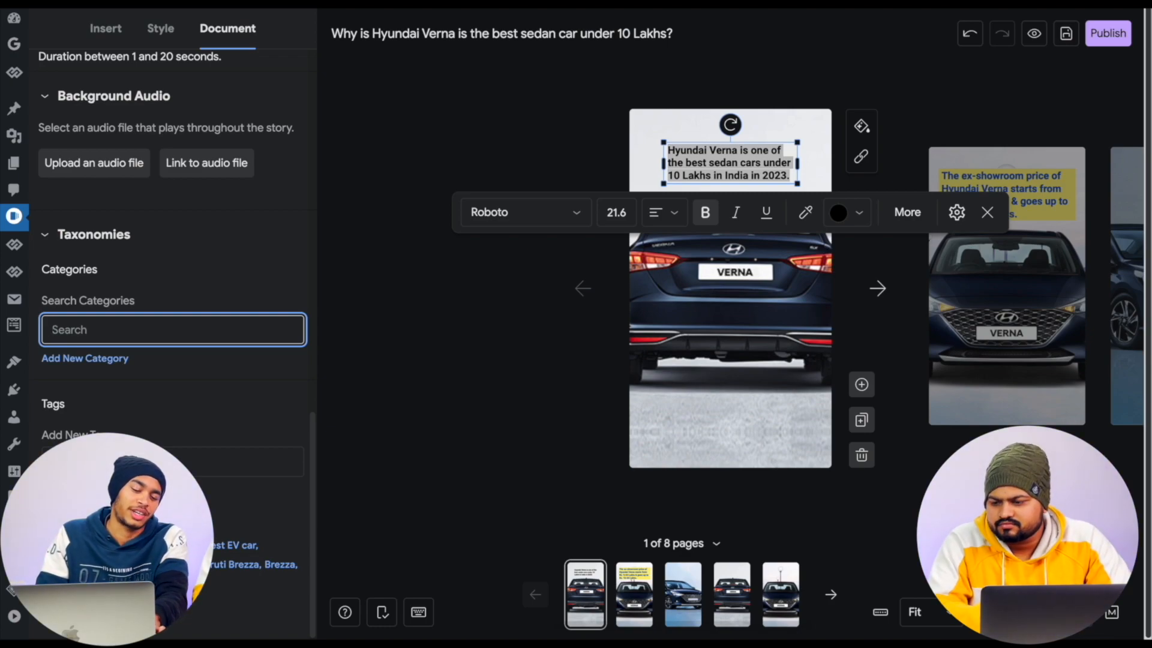
pyautogui.click(97, 459)
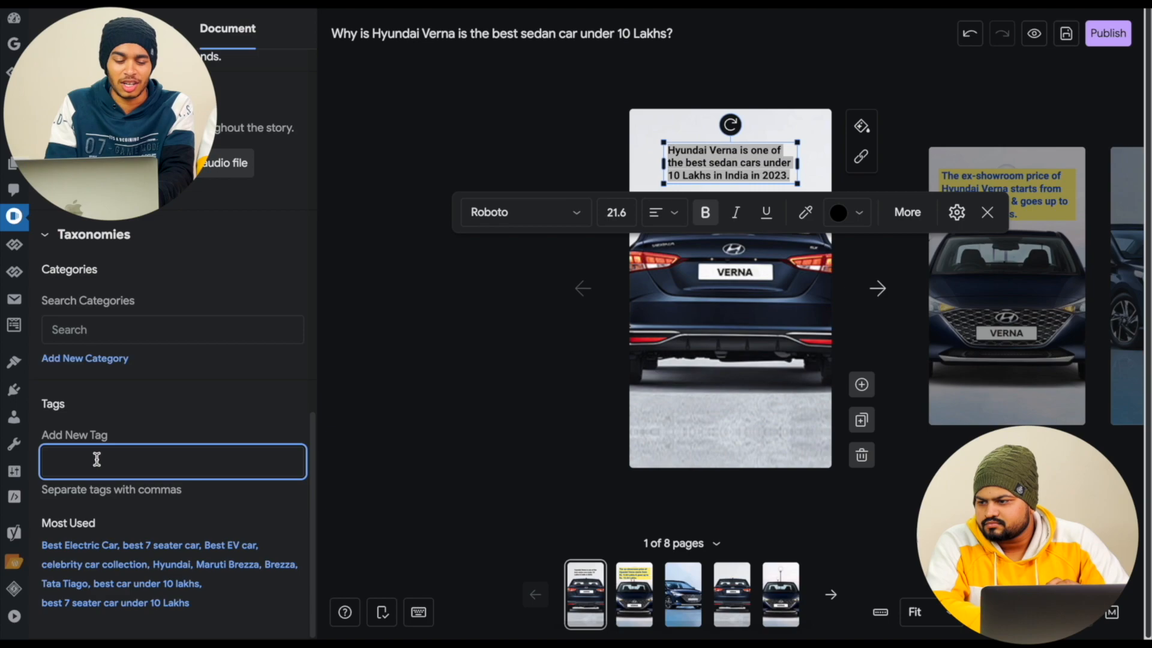
pyautogui.write('H')
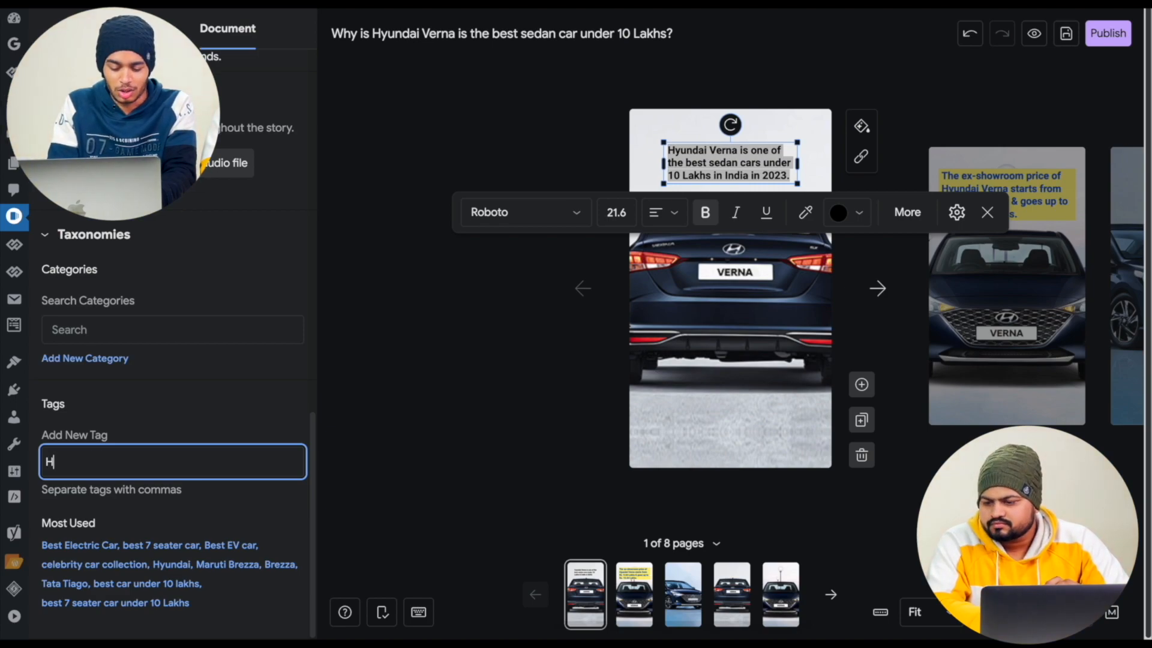
pyautogui.write('yundai ')
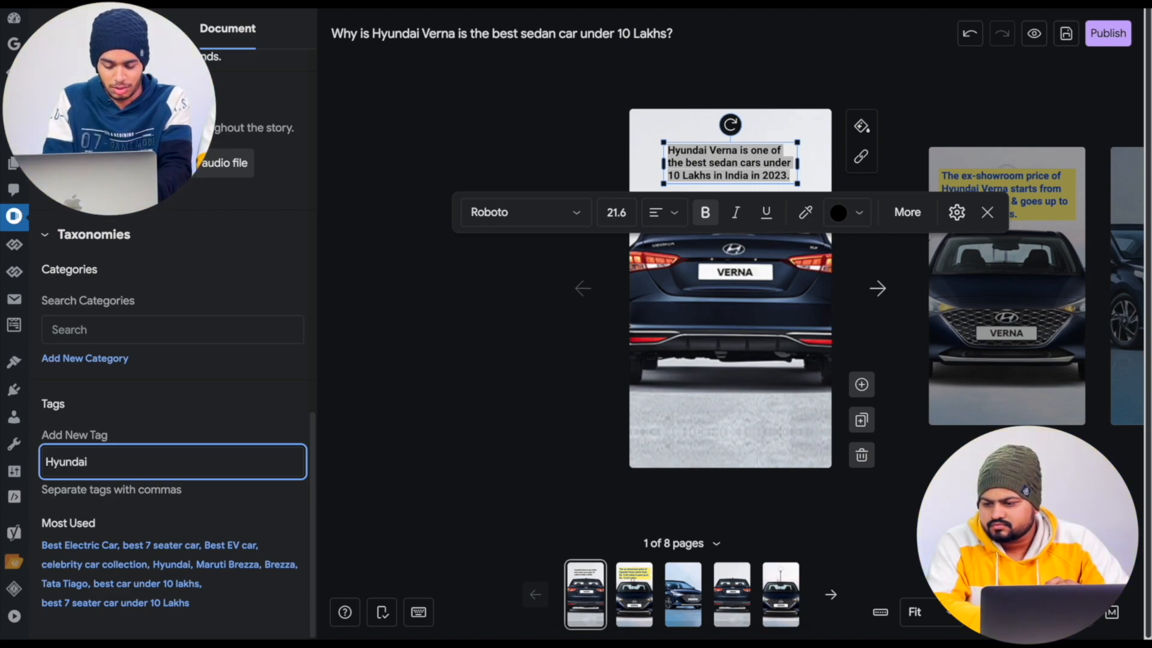
pyautogui.write('Verna')
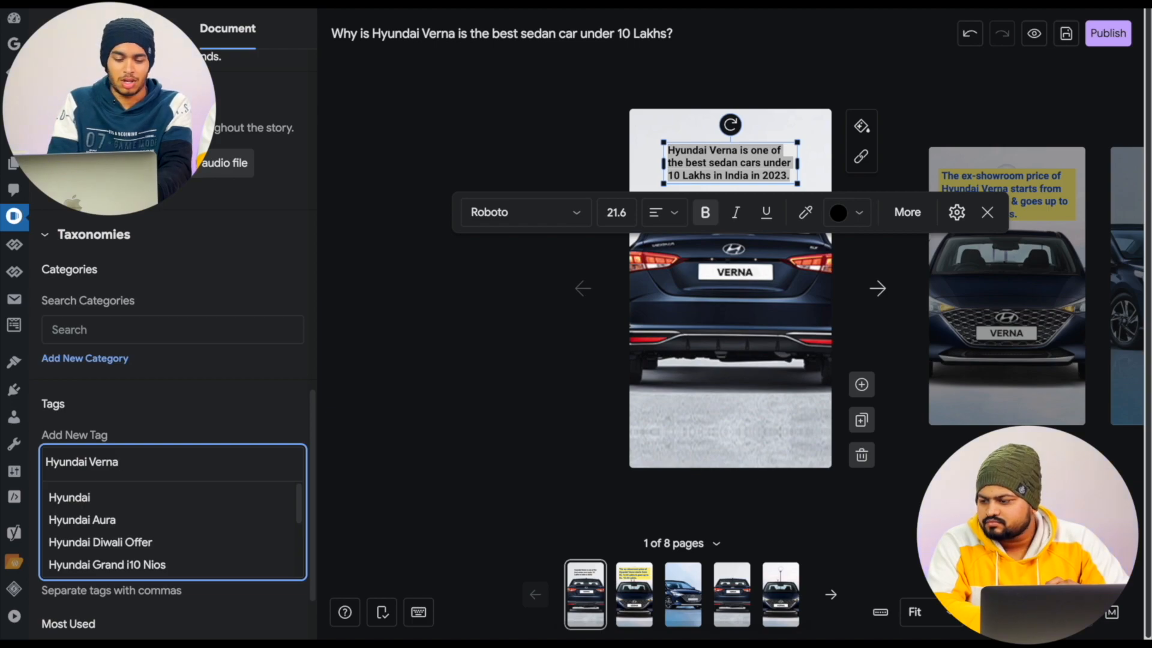
pyautogui.press('Return')
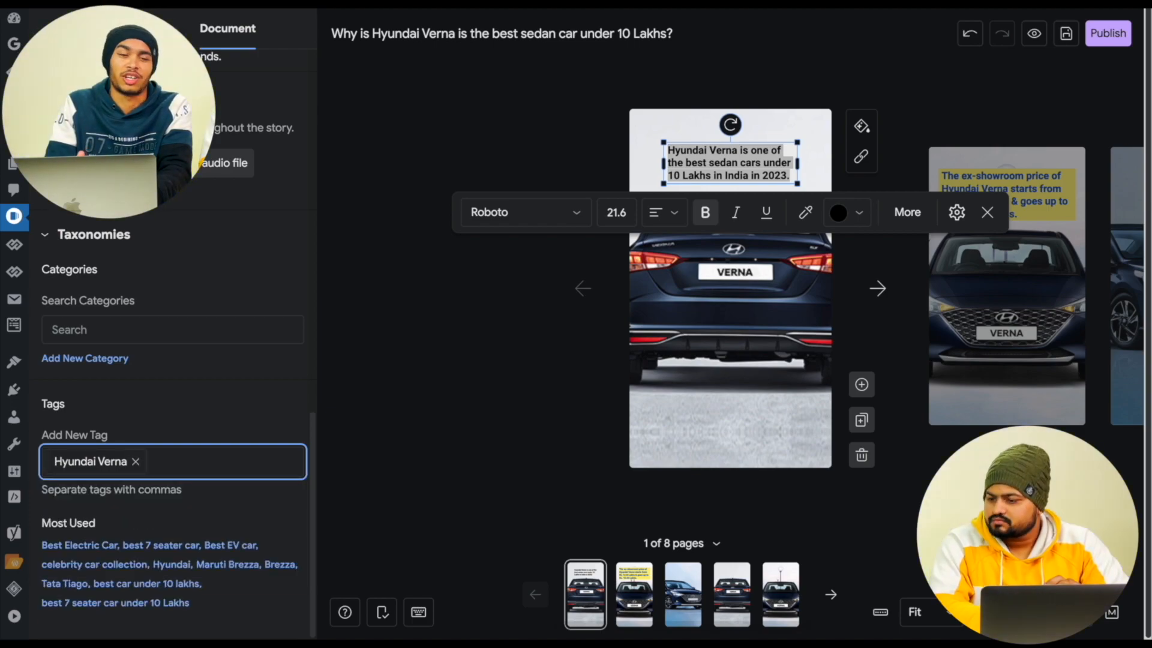
# - Add the tags "best sedan car" and "best car under 10 Lakhs", and deselect the first page's text
pyautogui.write('Best se')
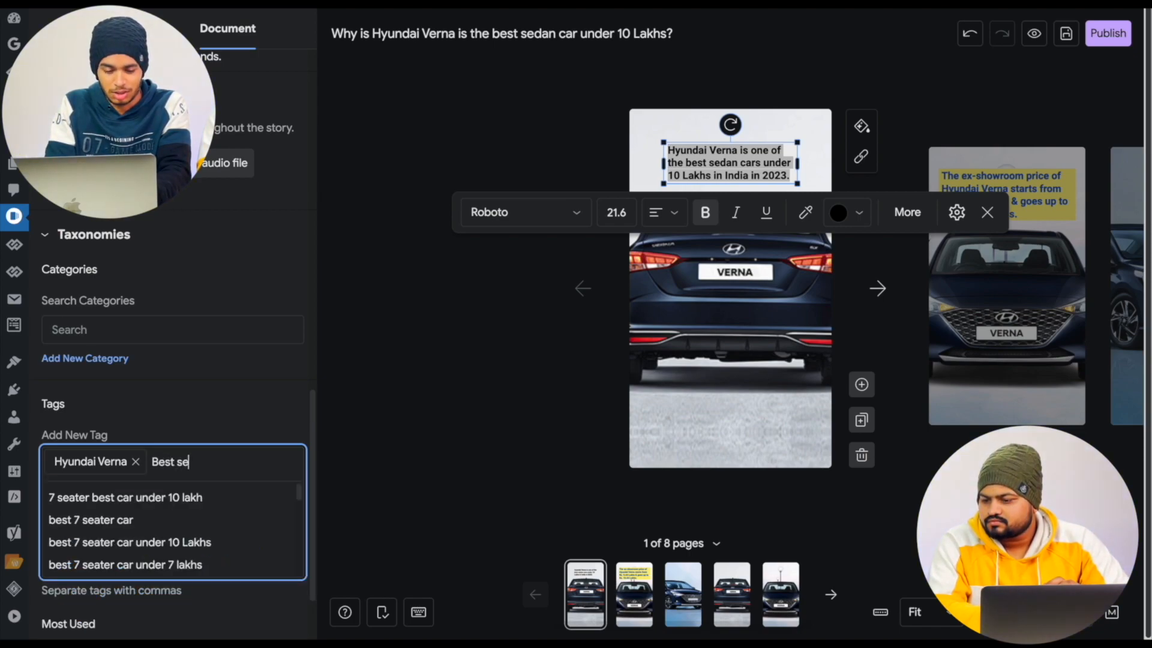
pyautogui.write('dan car')
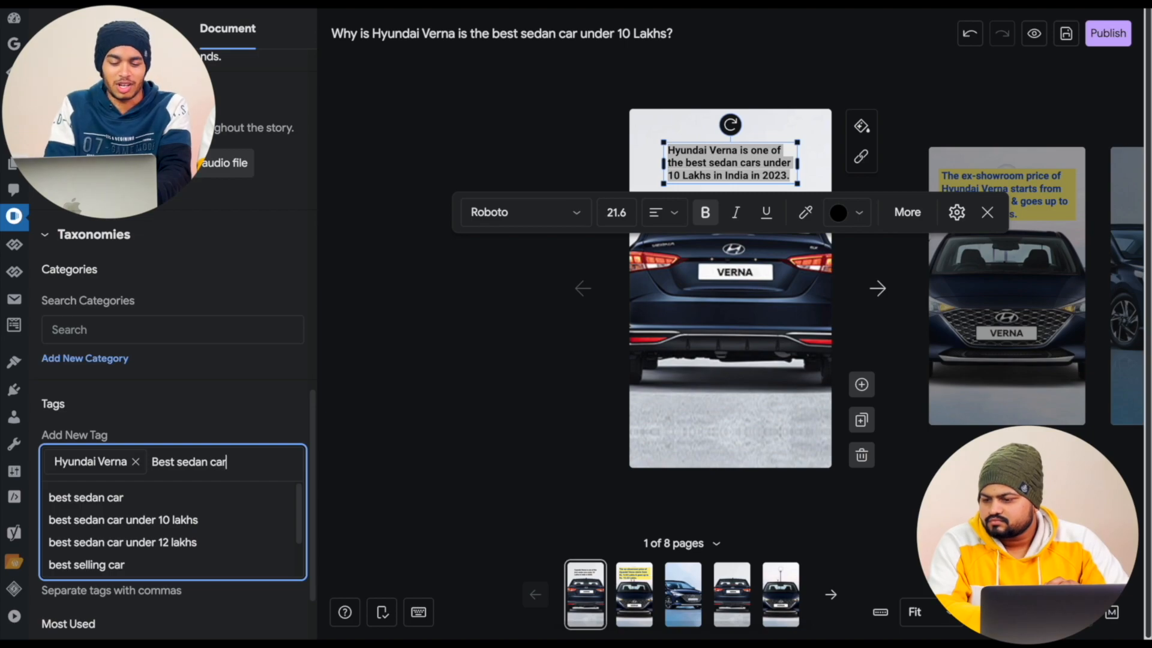
pyautogui.press('Return')
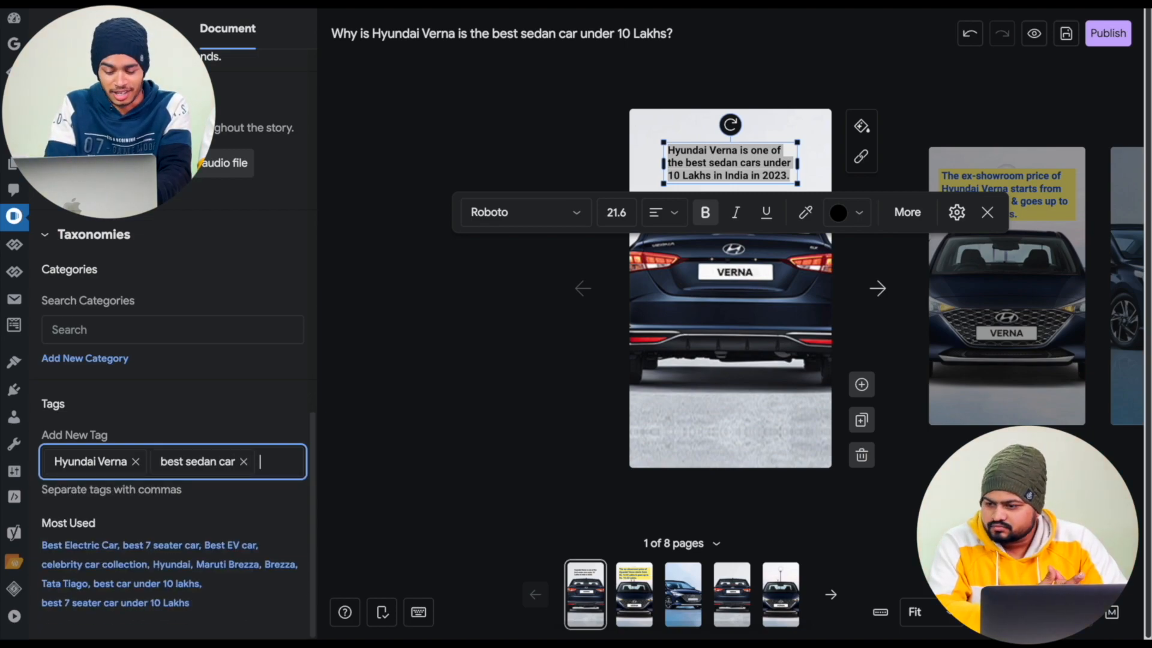
pyautogui.write('bes')
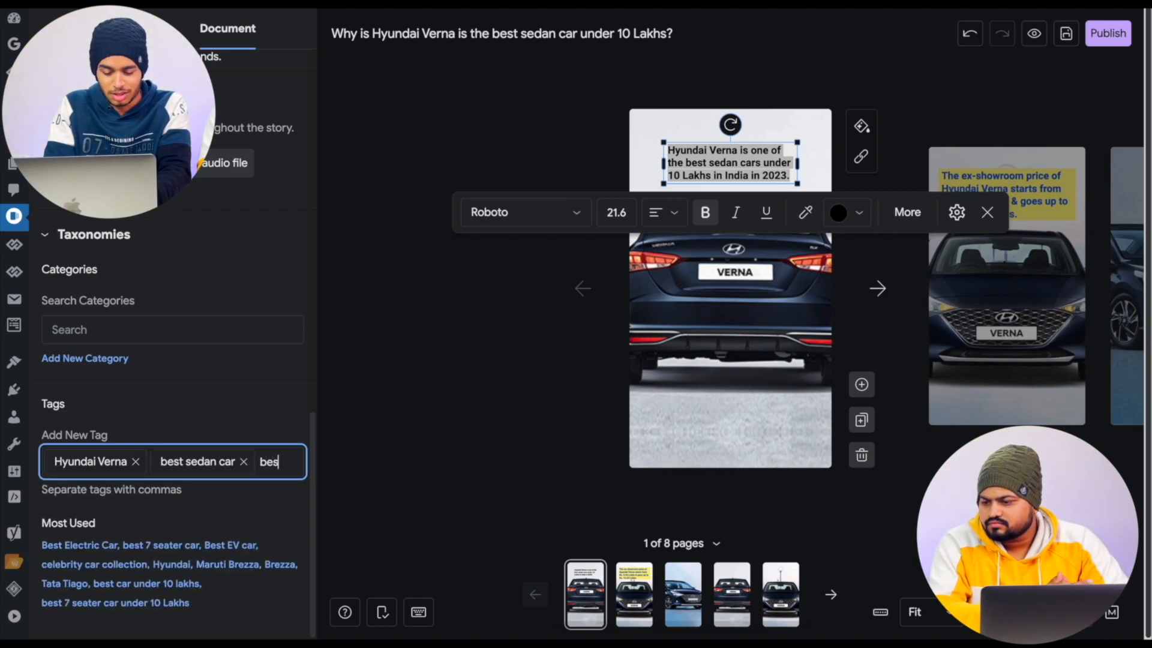
pyautogui.write('t ')
pyautogui.write('car under 10 Lak')
pyautogui.write('hs')
pyautogui.press('Return')
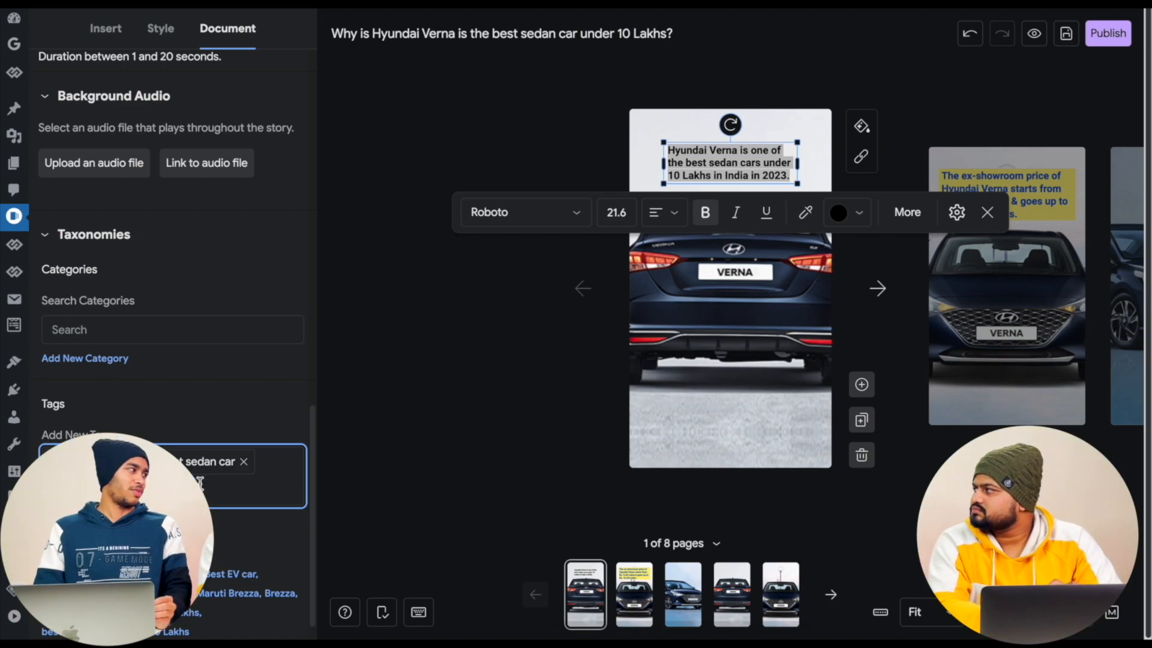
pyautogui.scroll(15, 243, 477)
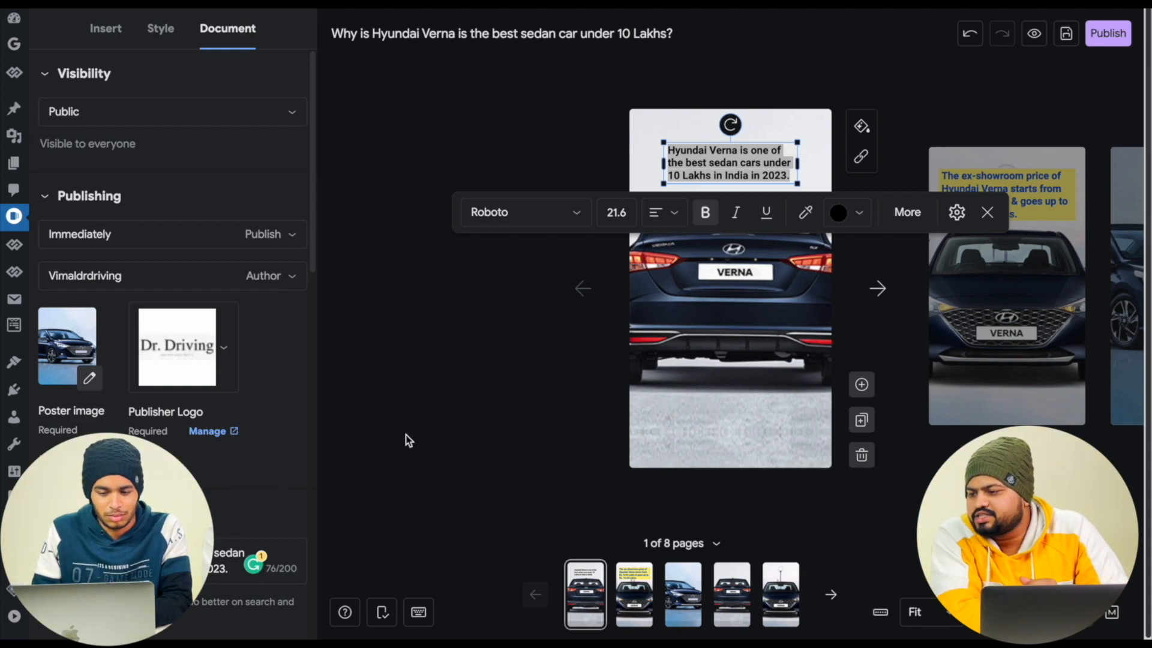
pyautogui.click(511, 407)
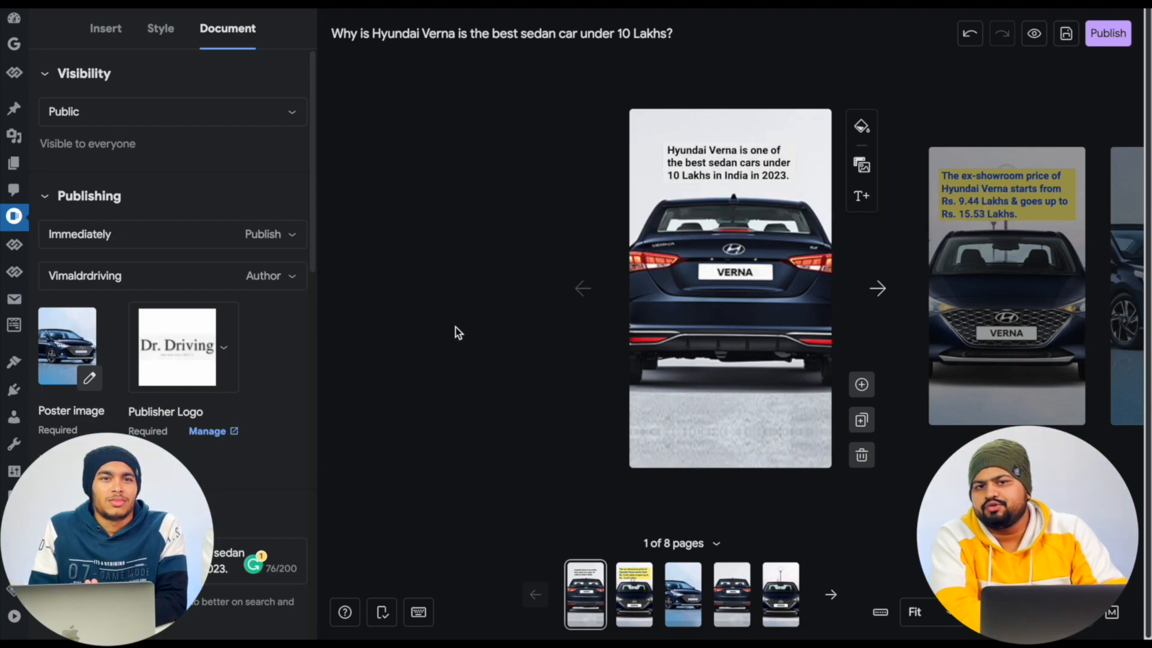
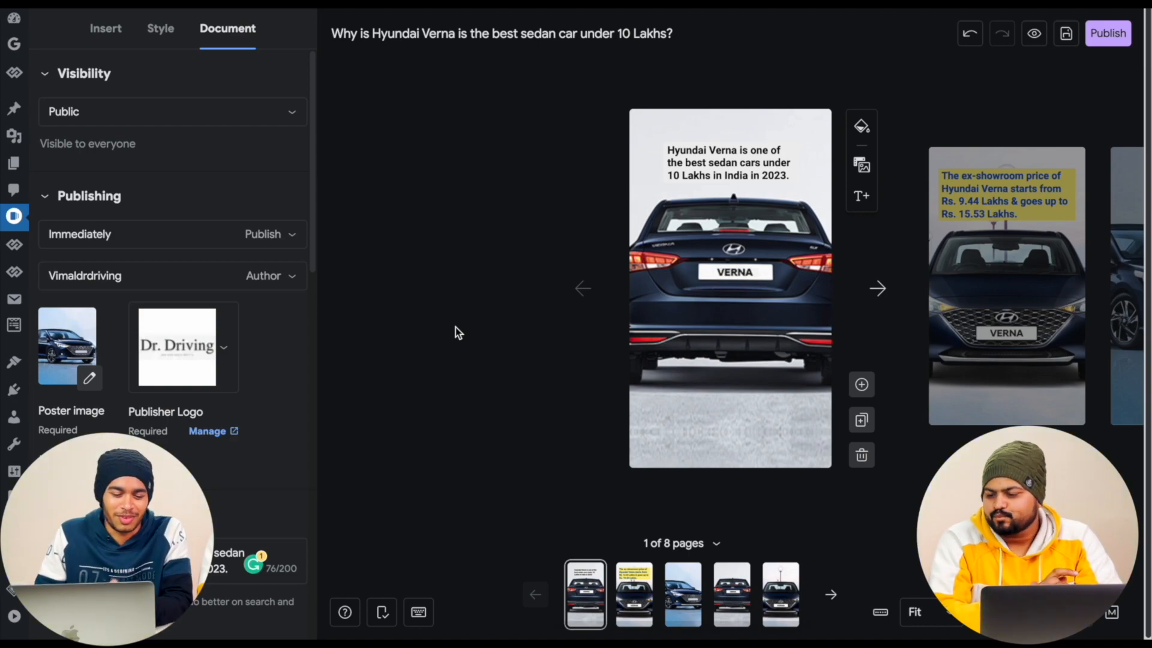
pyautogui.scroll(-3, 284, 376)
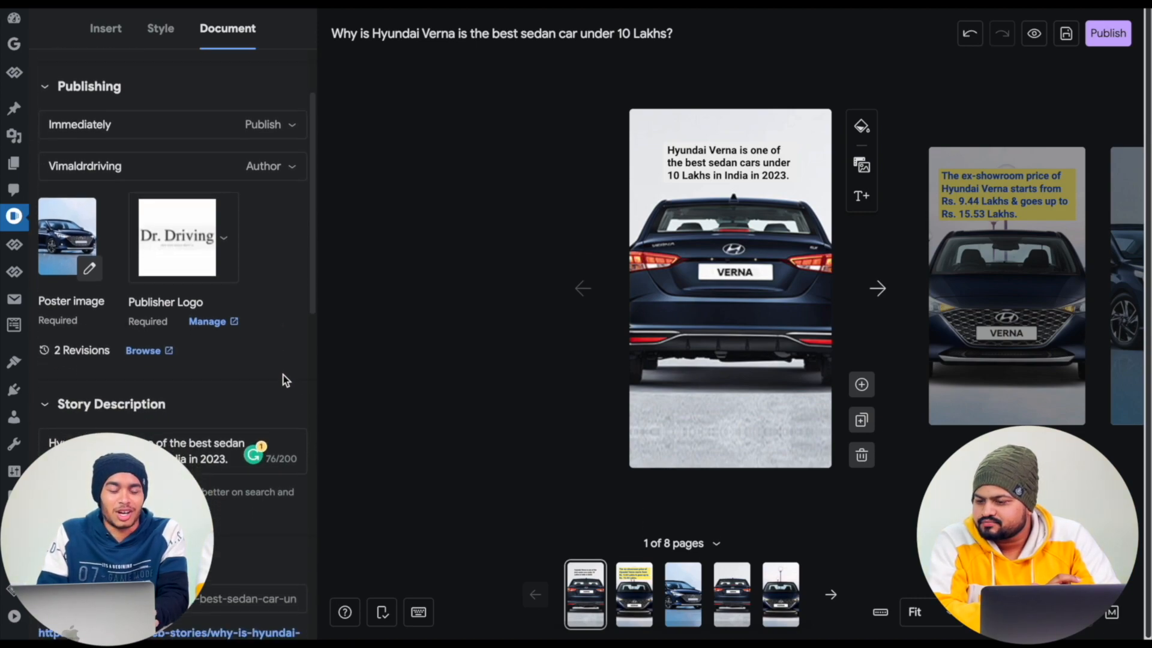
pyautogui.scroll(2, 283, 380)
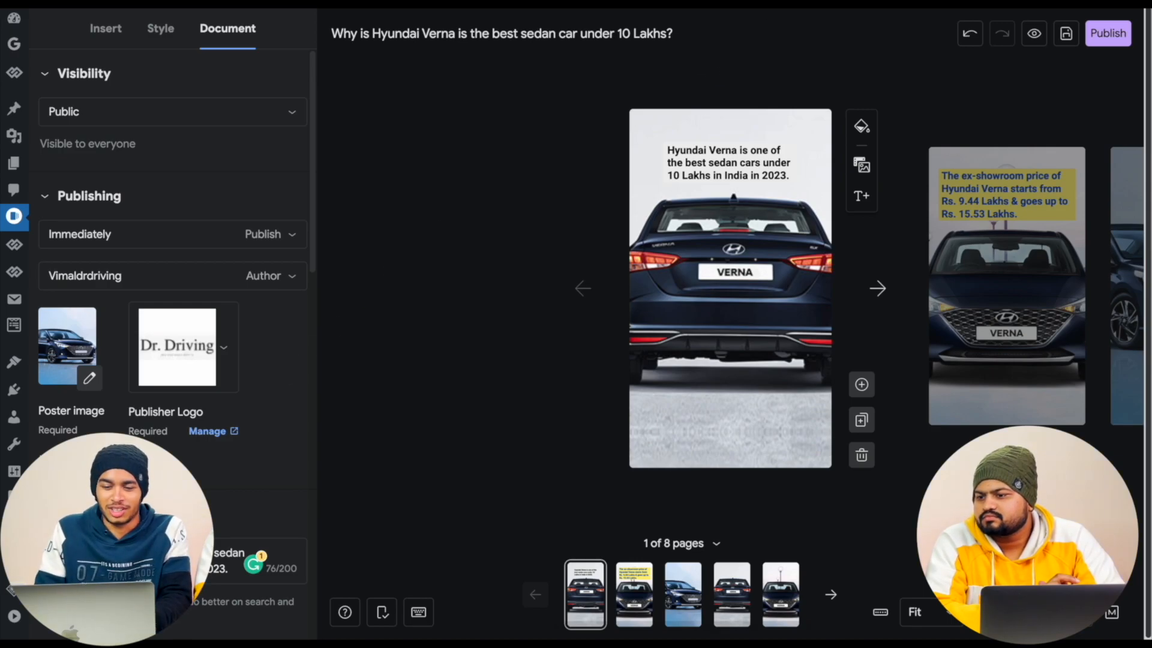
# - Search the web for "google trends" in a new browser tab and open the Google Trends site
pyautogui.press('super+t')
pyautogui.write('google trends')
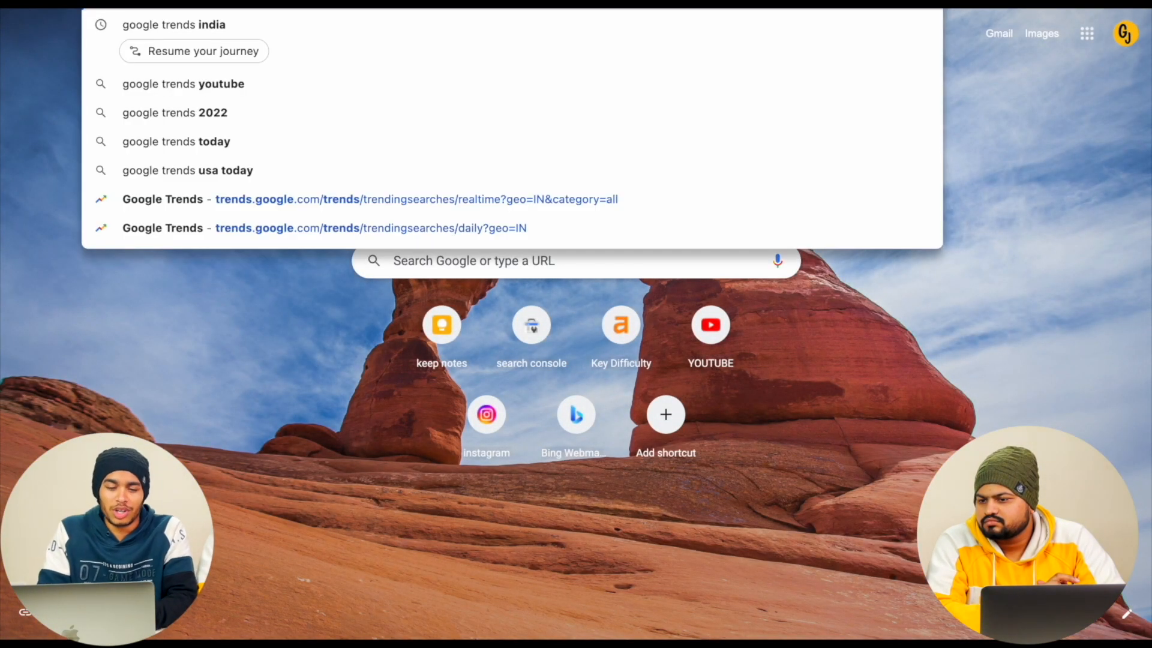
pyautogui.press('Return')
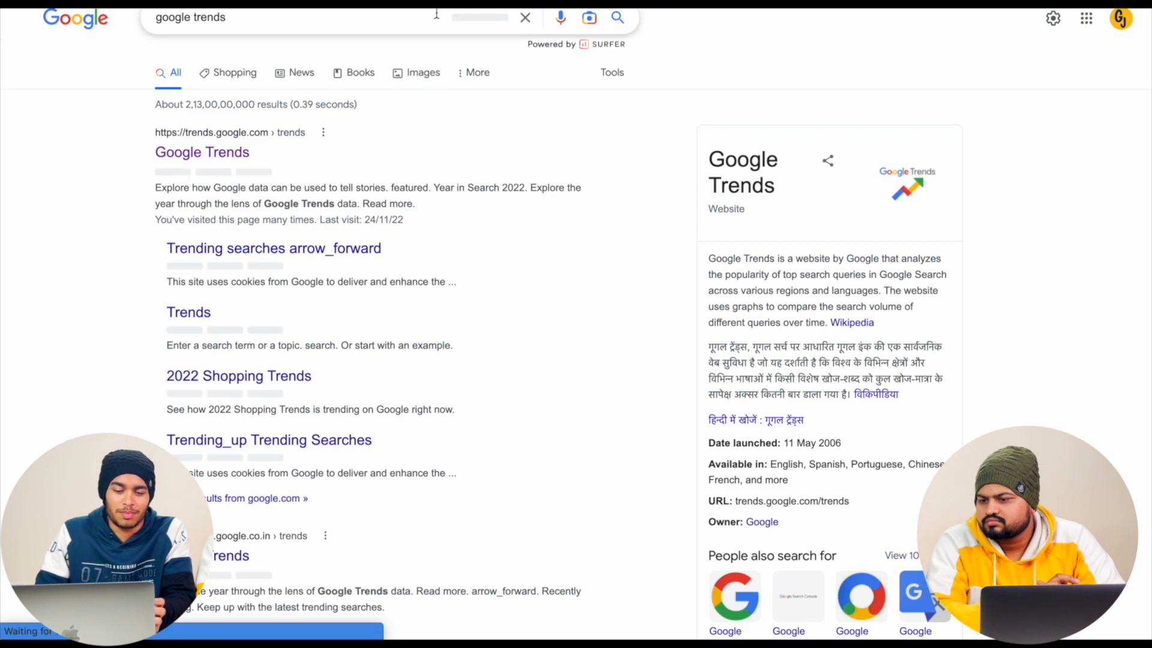
pyautogui.click(234, 156)
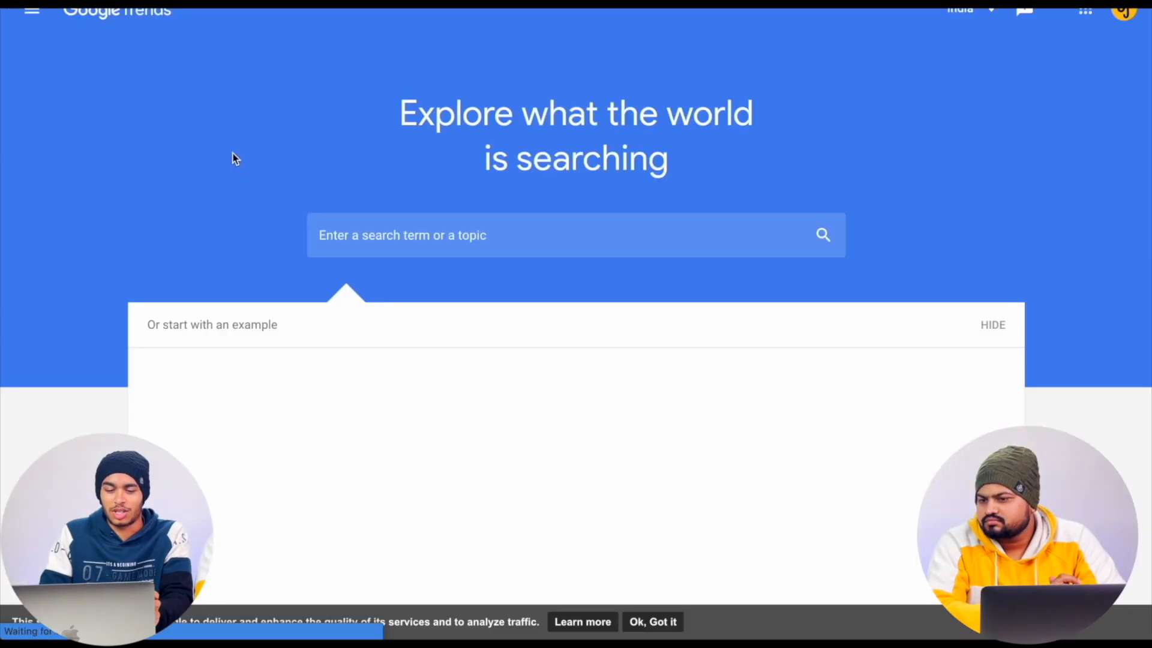
pyautogui.click(461, 238)
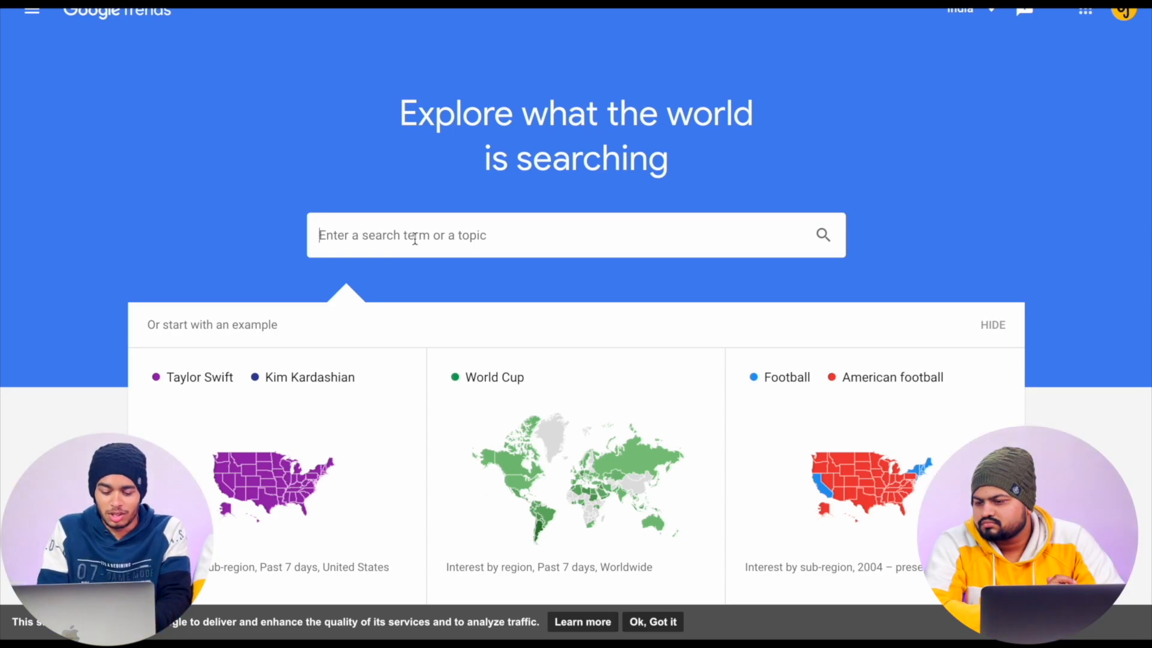
# - Look through the recently trending searches and open the daily search trend for Farah Khan
pyautogui.scroll(-9, 318, 424)
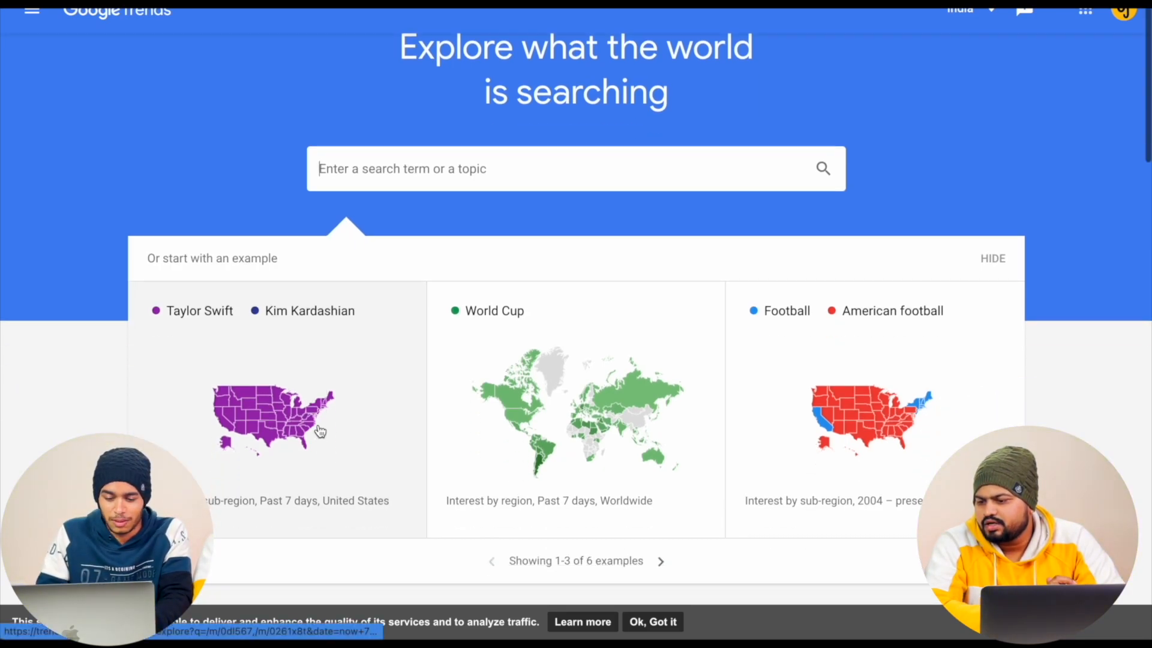
pyautogui.scroll(-2, 571, 381)
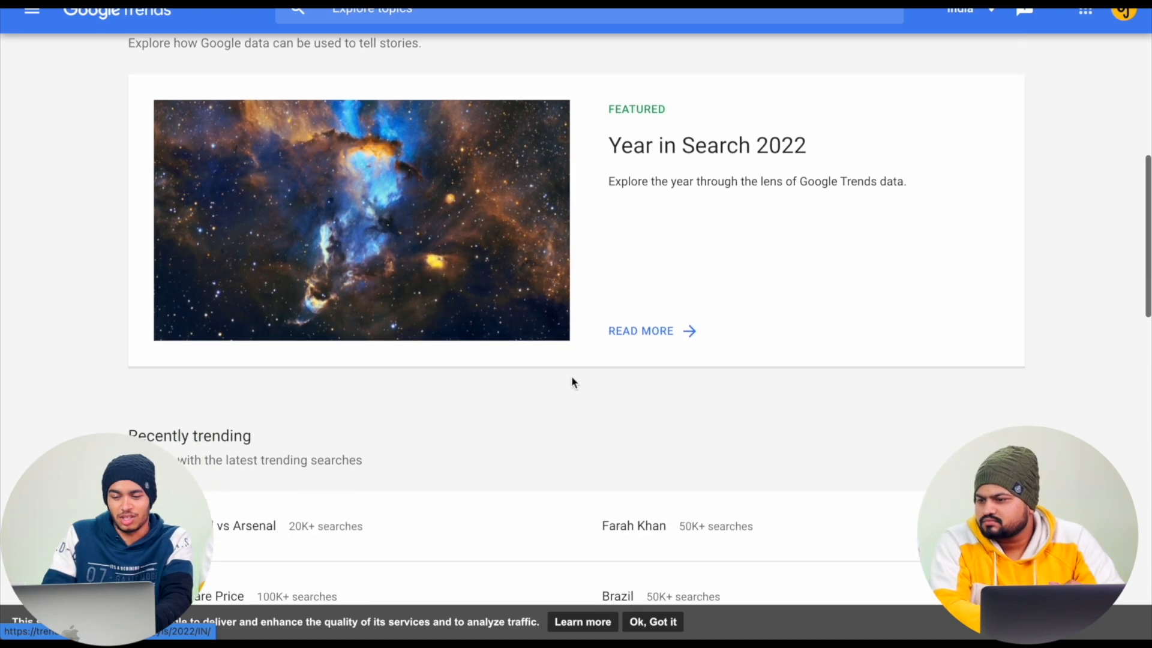
pyautogui.scroll(-5, 576, 514)
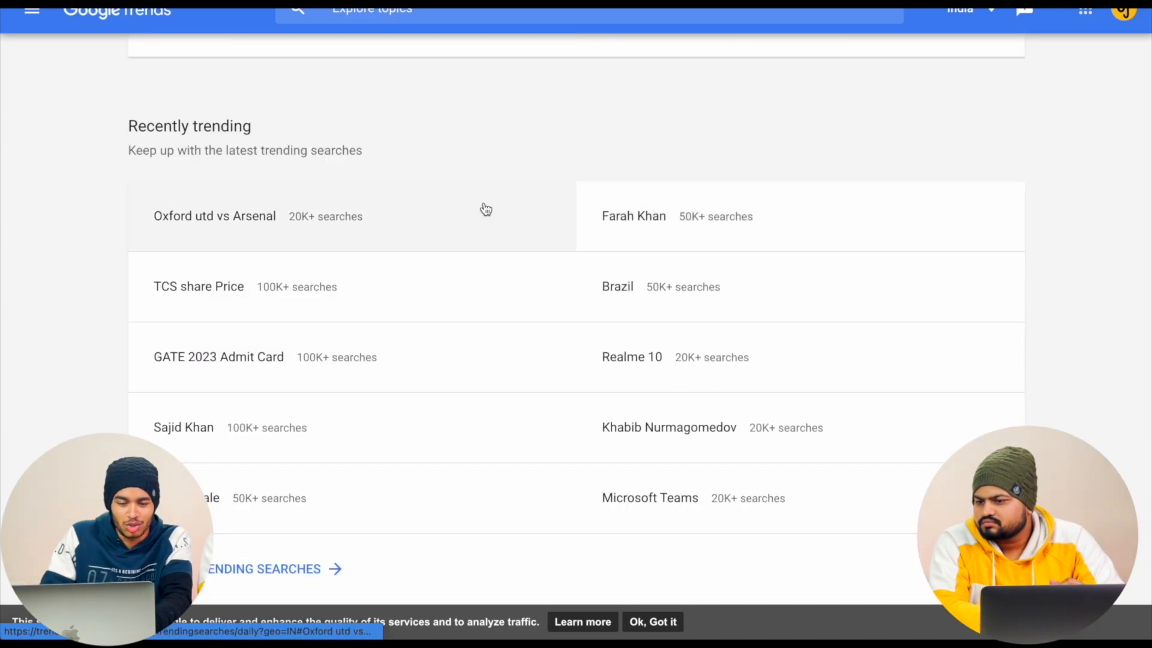
pyautogui.click(695, 235)
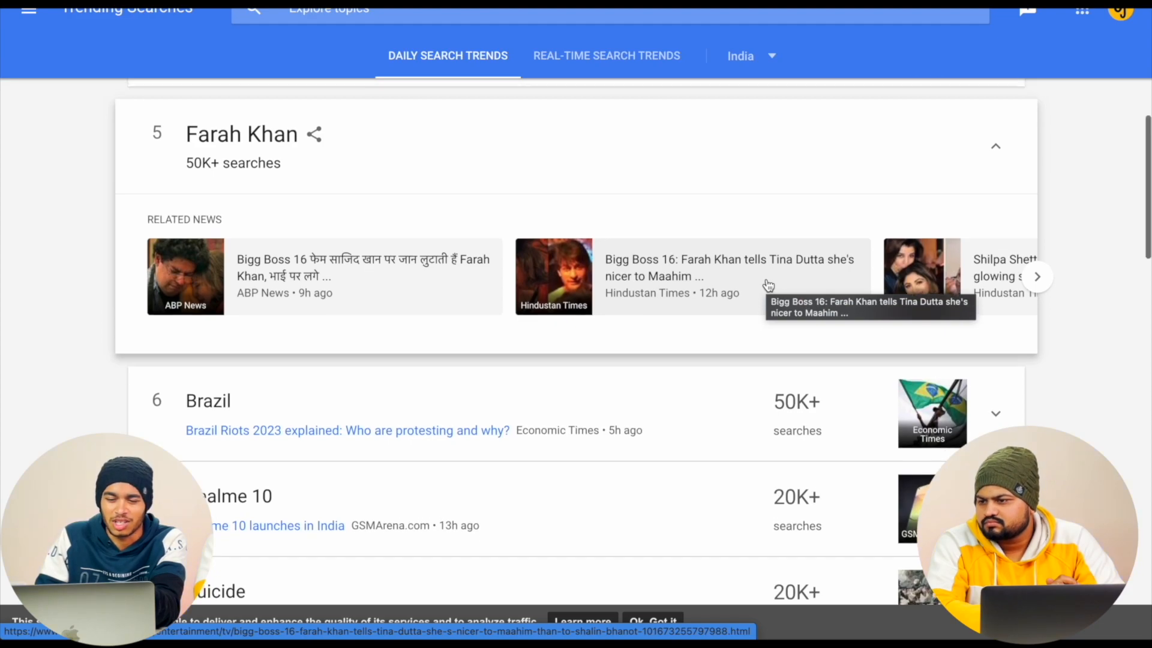
pyautogui.scroll(5, 765, 286)
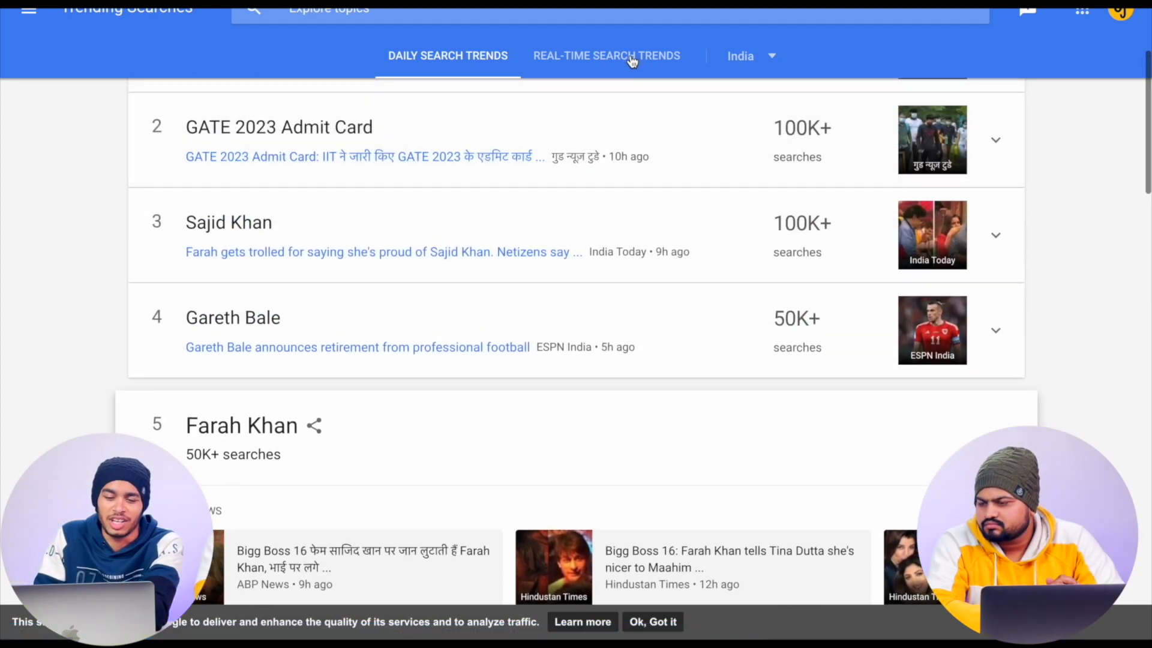
# - Switch to the real-time search trends for India and examine the available country and category filters
pyautogui.click(608, 60)
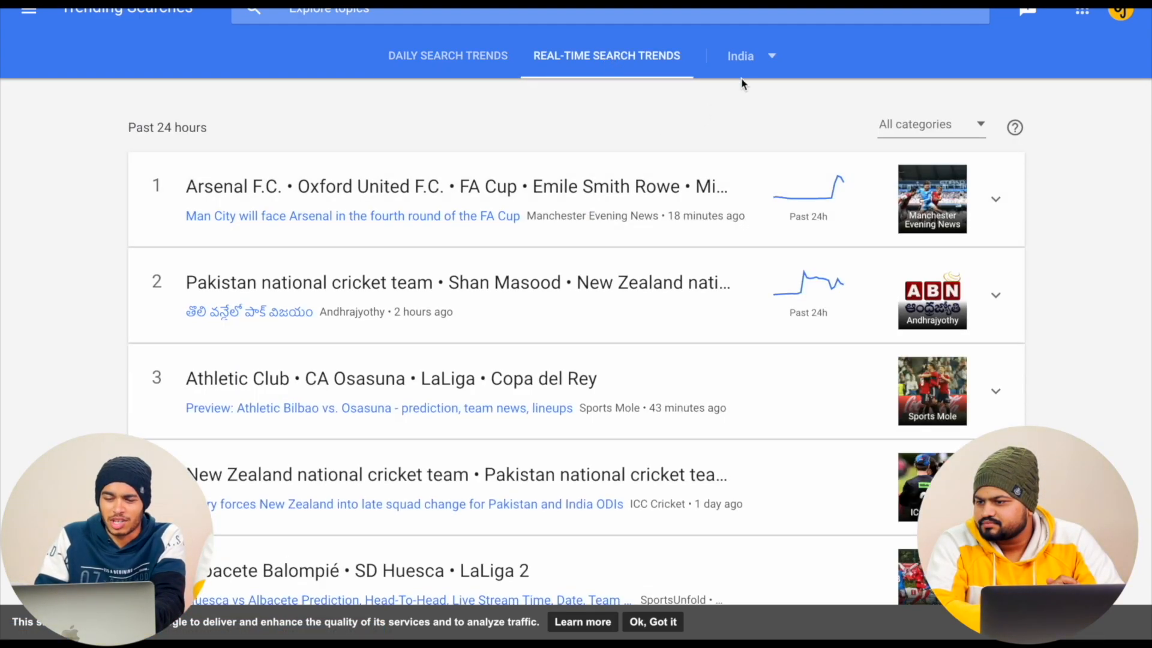
pyautogui.click(752, 58)
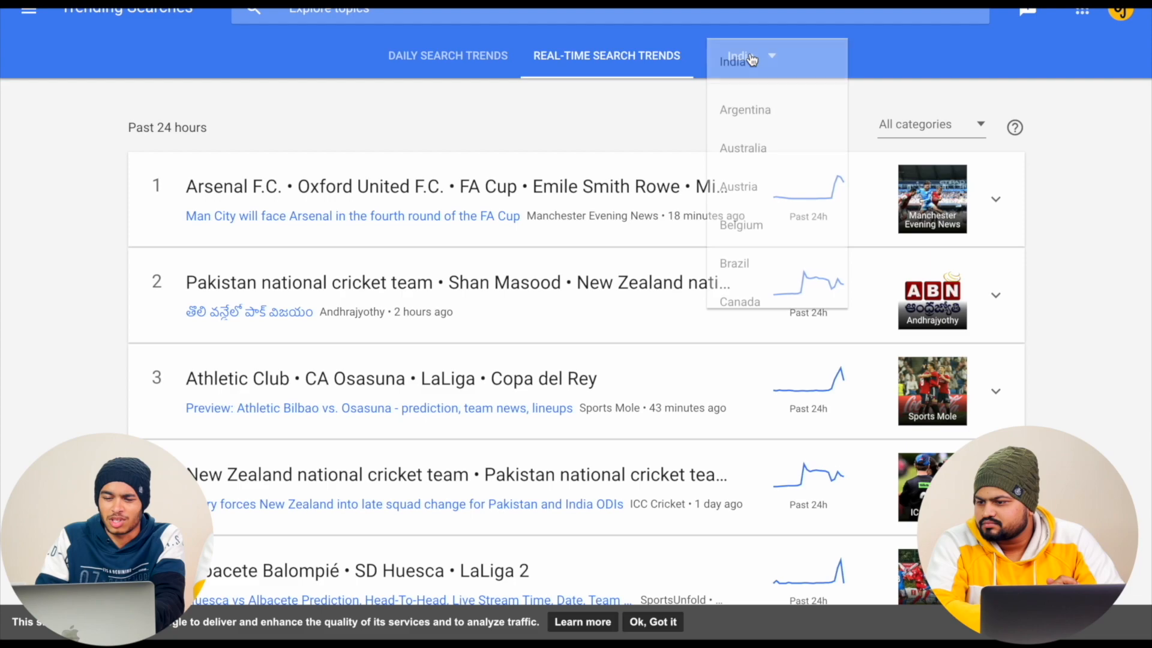
pyautogui.click(600, 105)
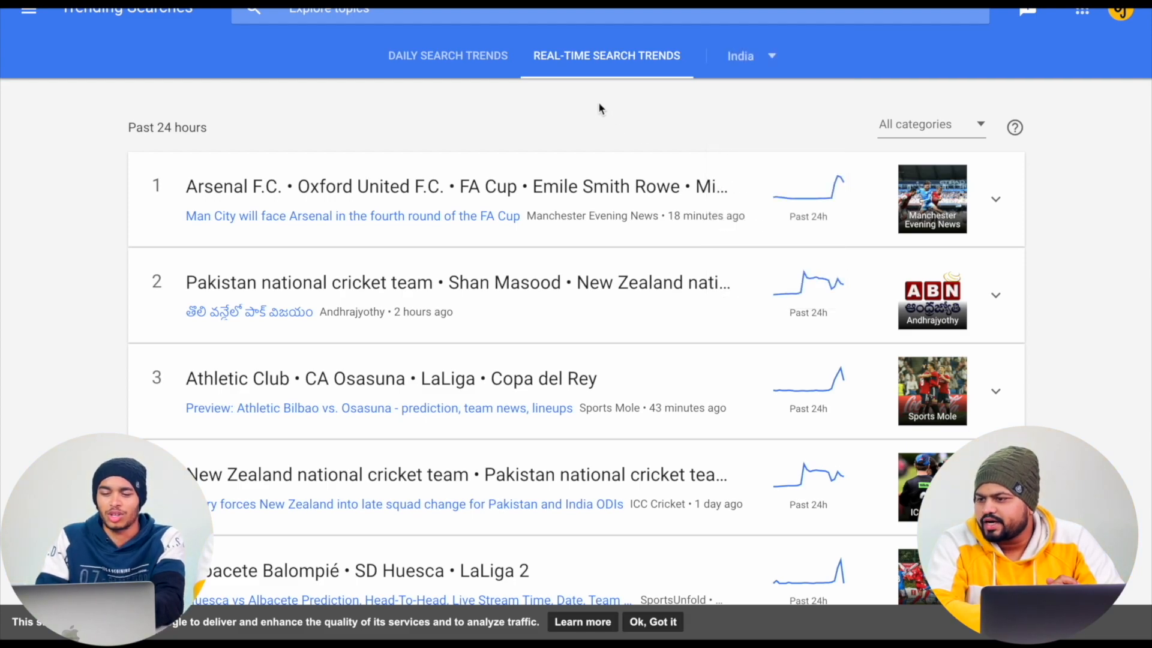
pyautogui.click(914, 132)
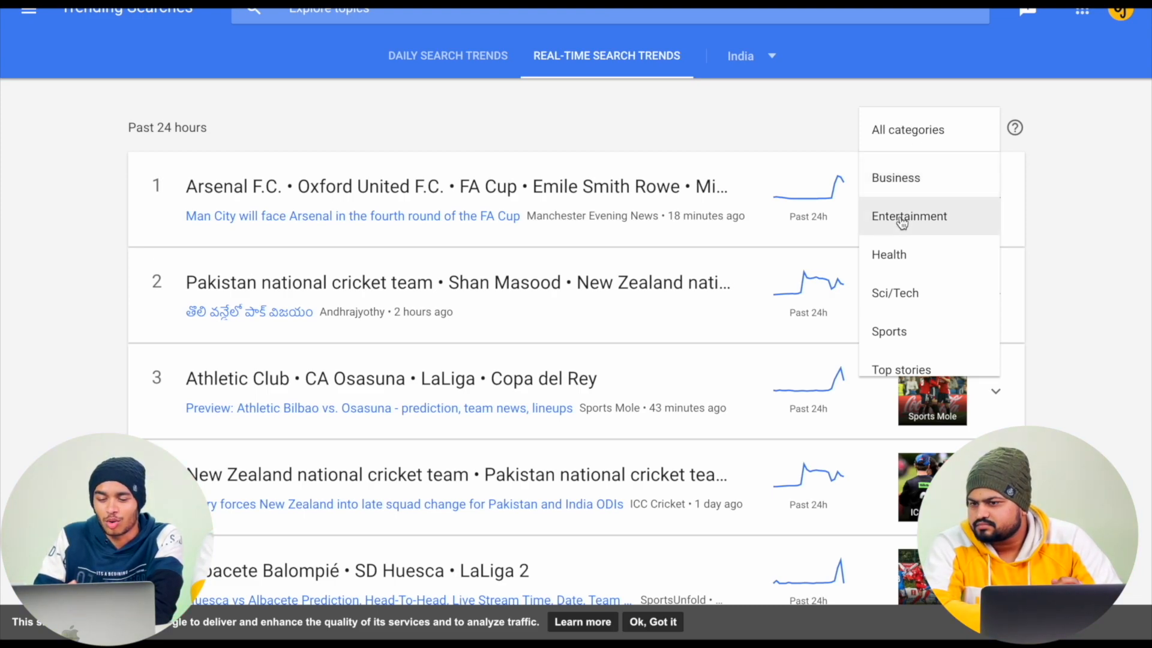
pyautogui.scroll(-1, 899, 257)
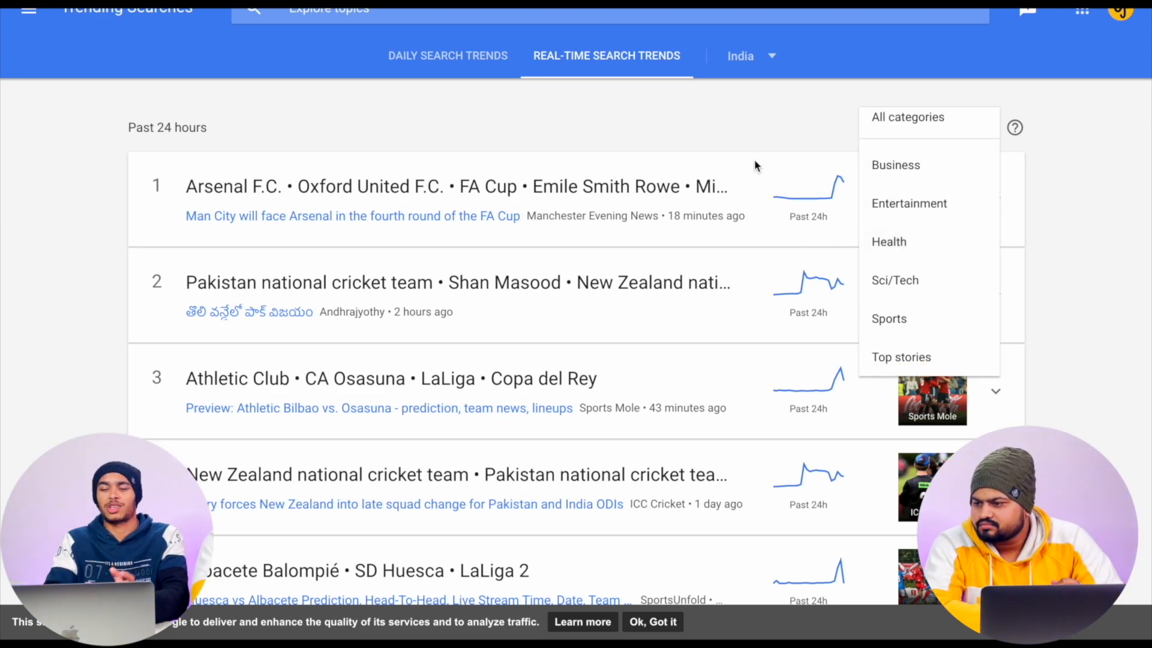
pyautogui.click(777, 131)
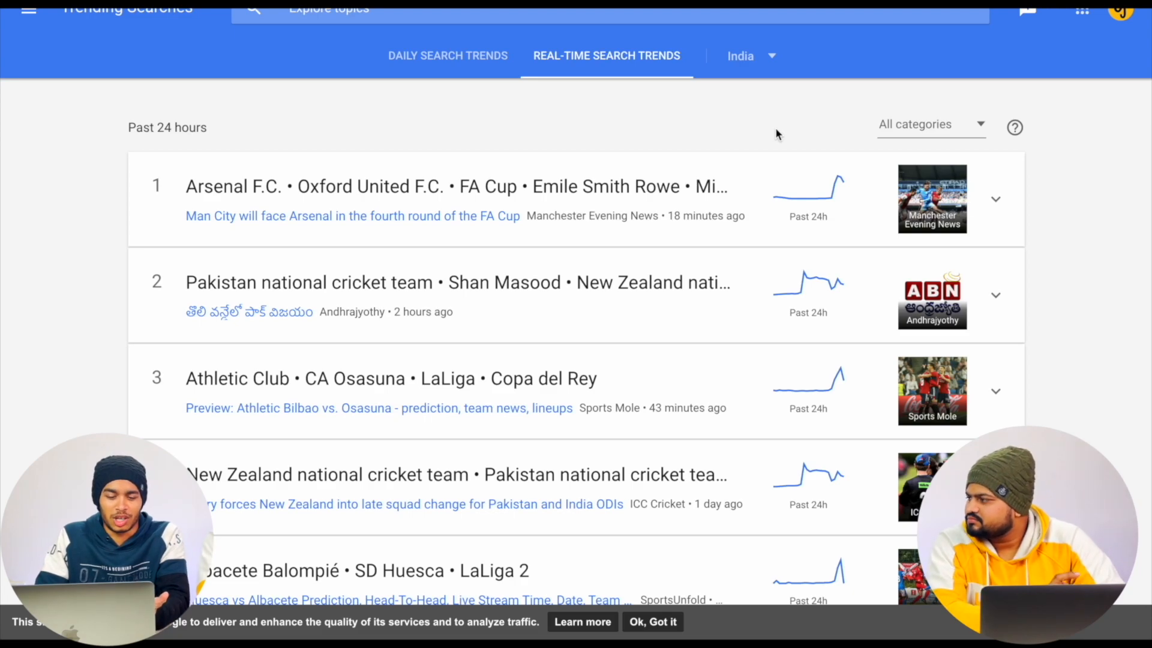
pyautogui.scroll(-10, 566, 385)
pyautogui.scroll(4, 568, 385)
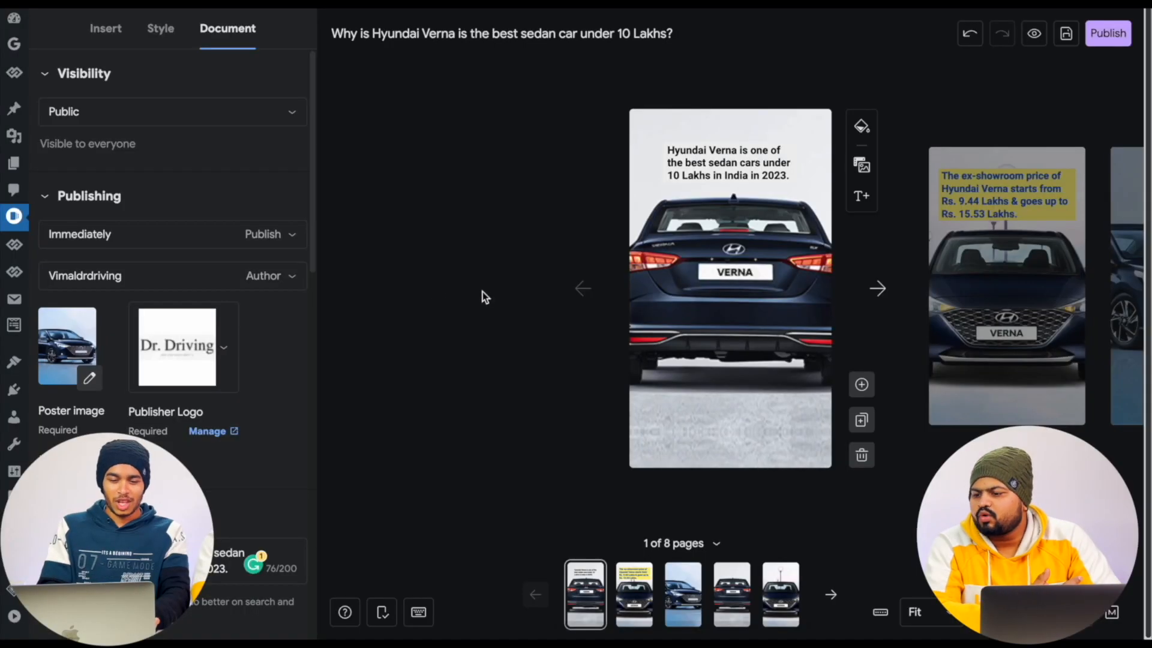
# - Open the Web Stories dashboard from the story editor and look through the previously published stories
pyautogui.moveTo(13, 214)
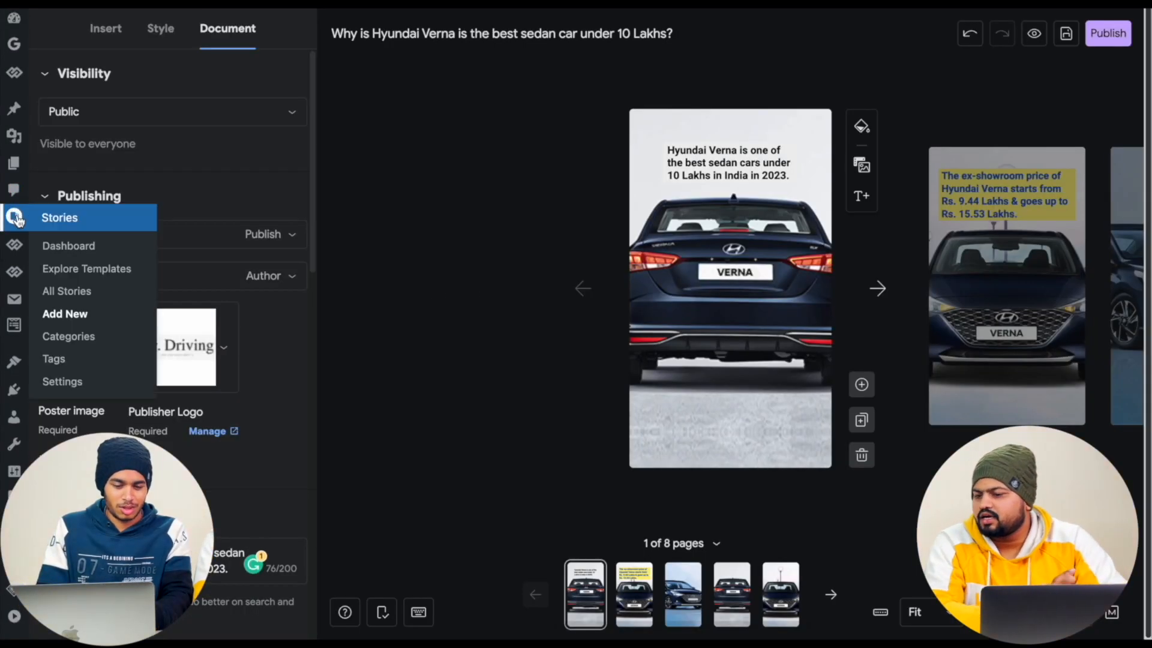
pyautogui.click(68, 251)
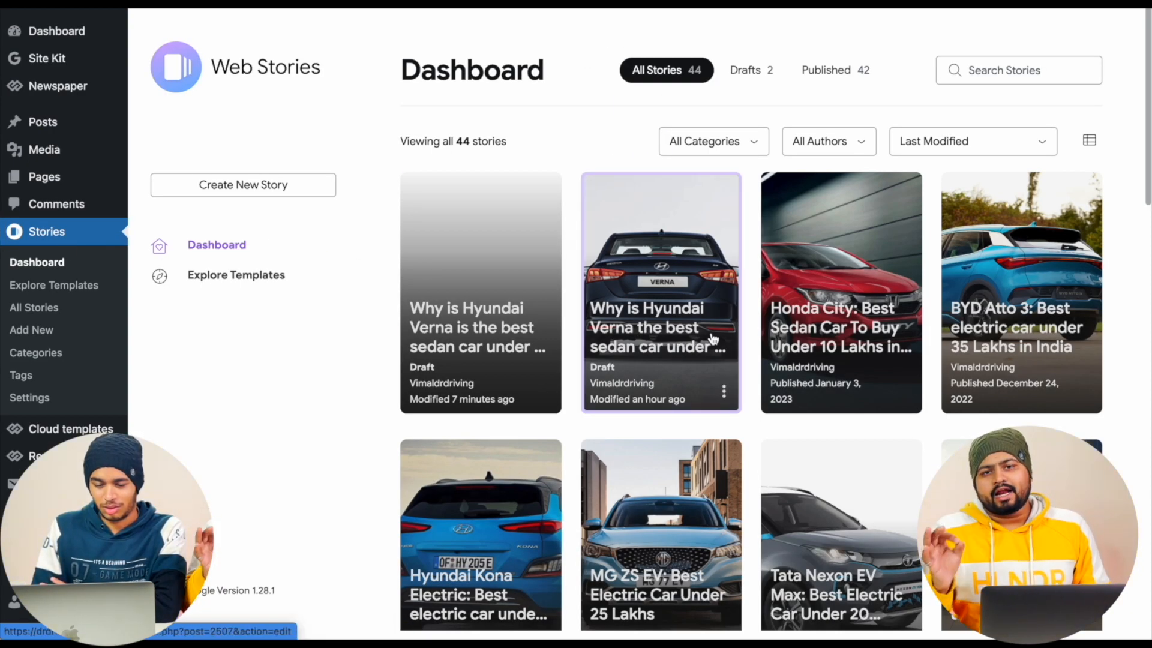
pyautogui.scroll(-2, 717, 340)
pyautogui.scroll(-4, 717, 340)
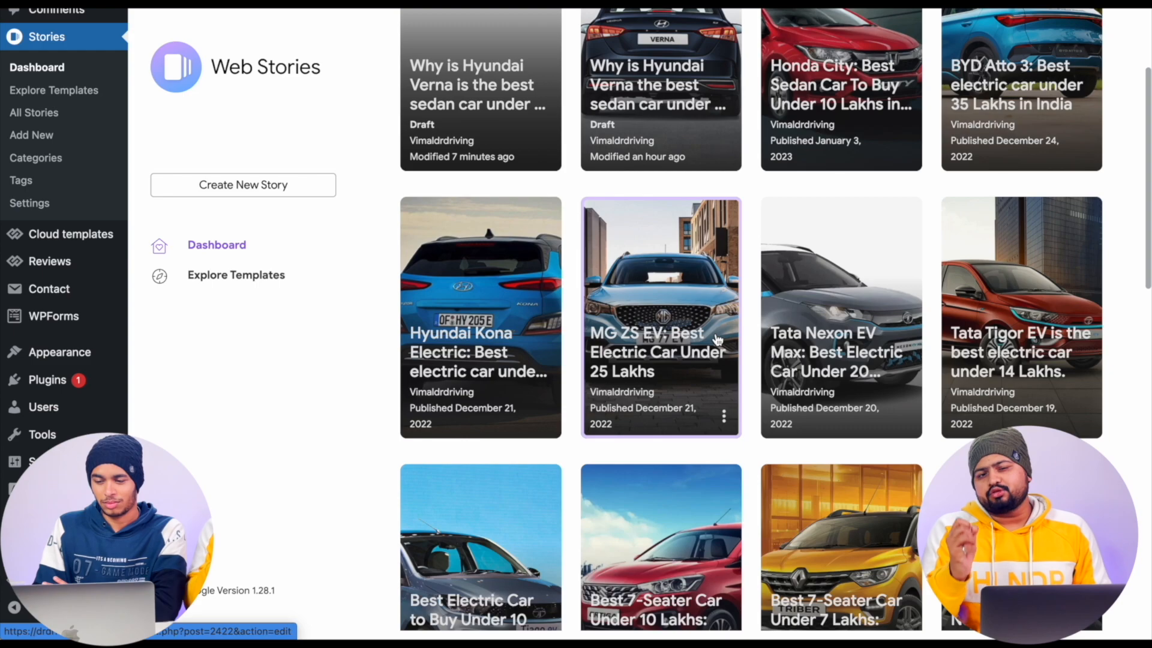
pyautogui.scroll(2, 718, 266)
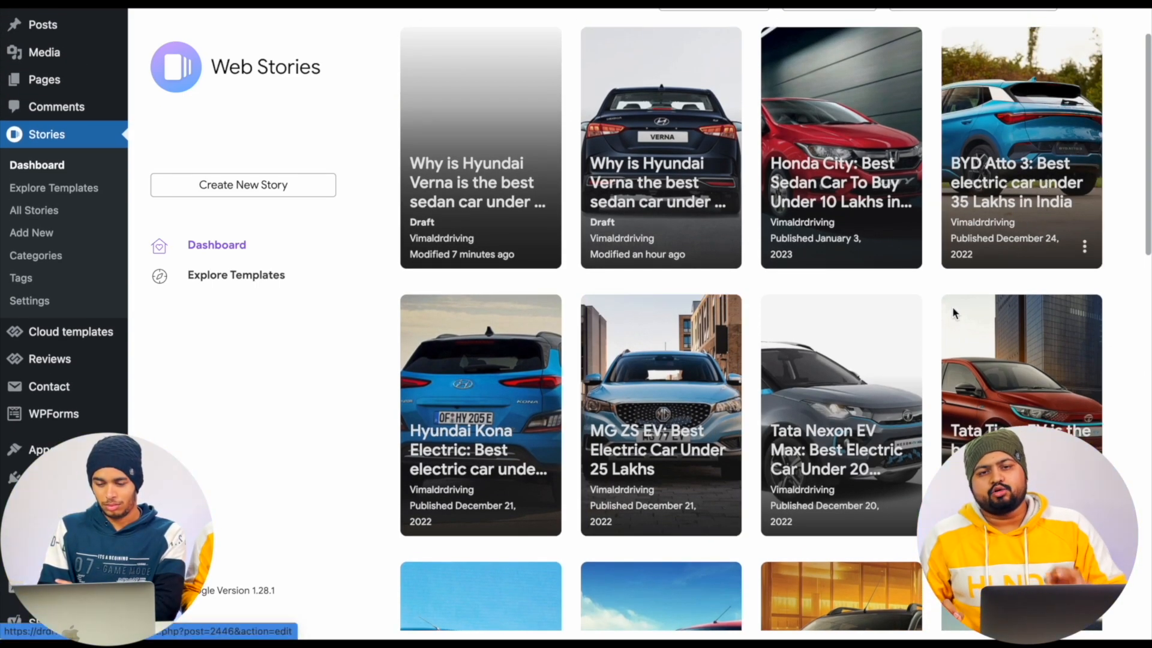
pyautogui.scroll(-2, 895, 385)
pyautogui.scroll(-8, 894, 384)
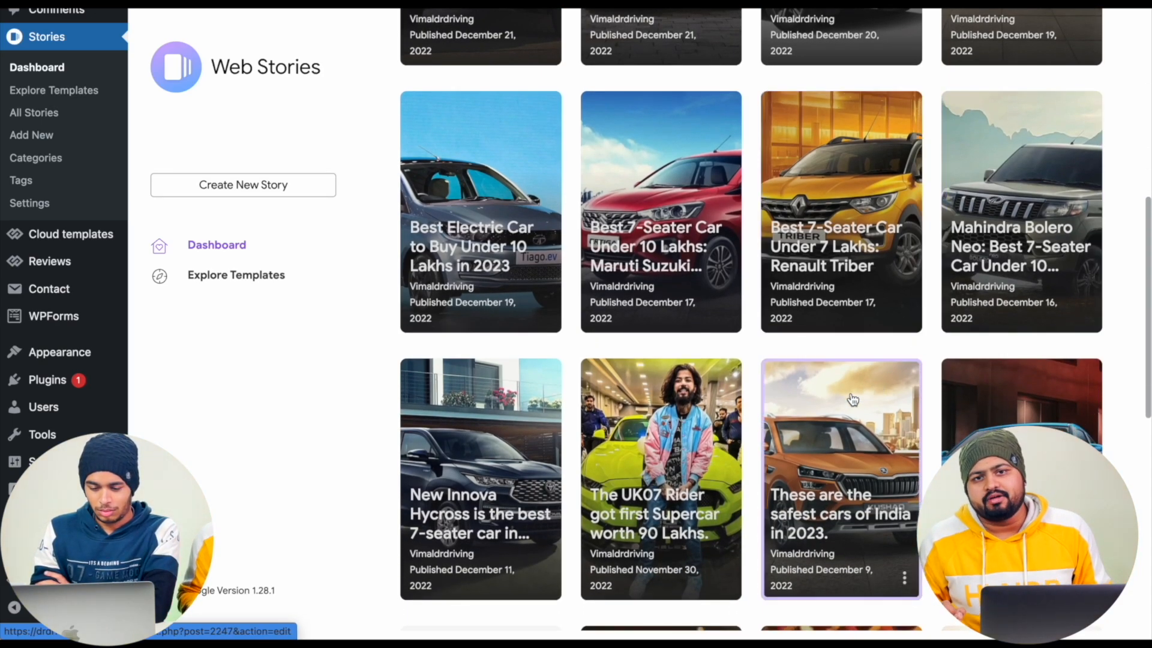
pyautogui.scroll(-2, 853, 400)
pyautogui.scroll(-10, 854, 400)
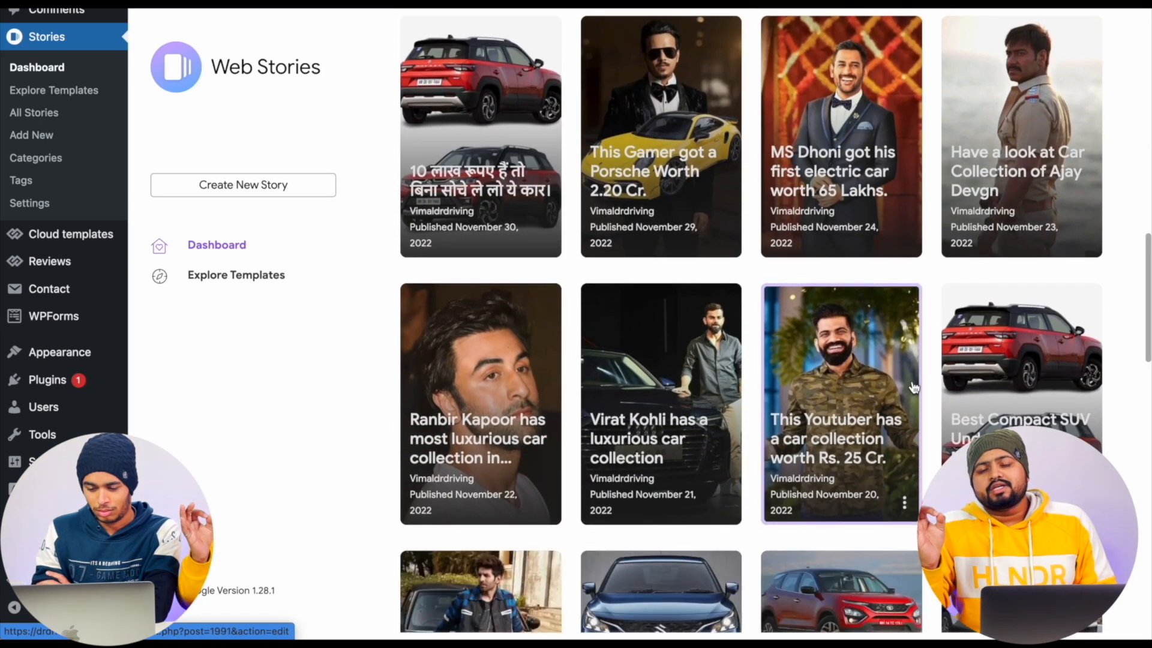
pyautogui.scroll(-3, 1021, 425)
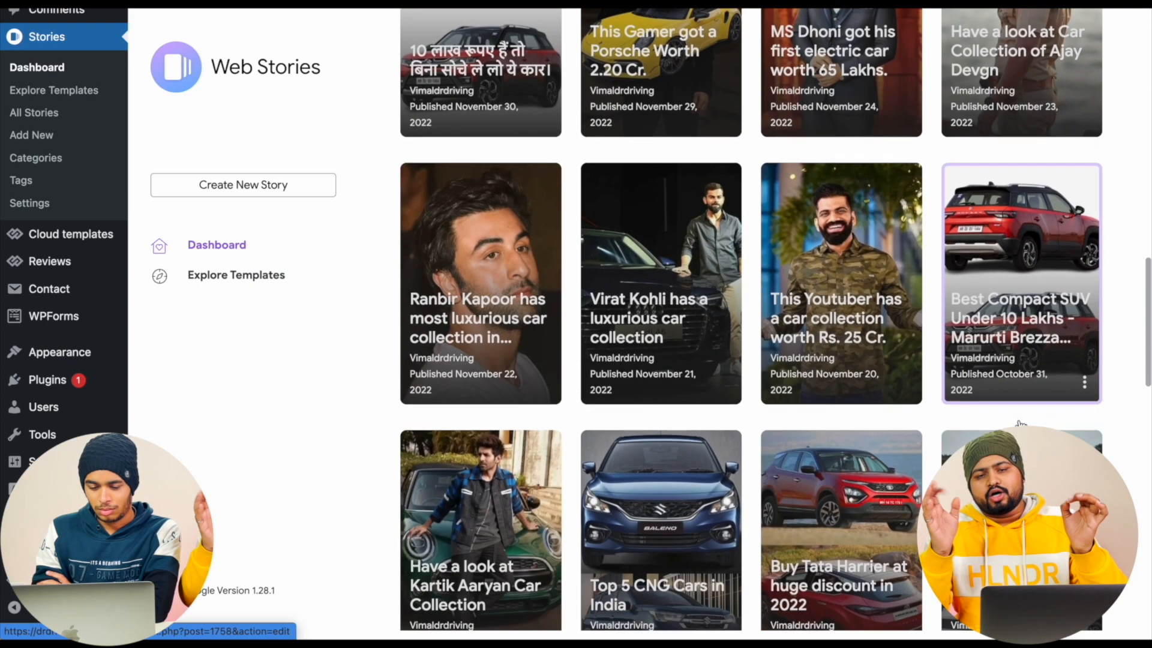
pyautogui.scroll(-18, 1021, 425)
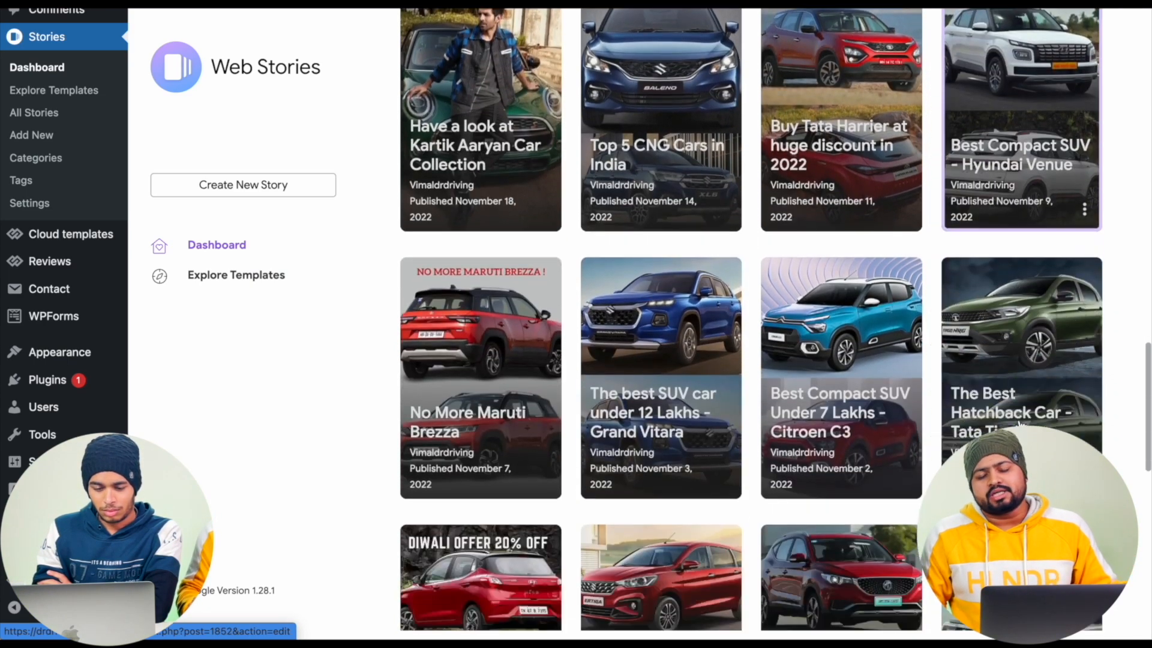
pyautogui.scroll(15, 653, 357)
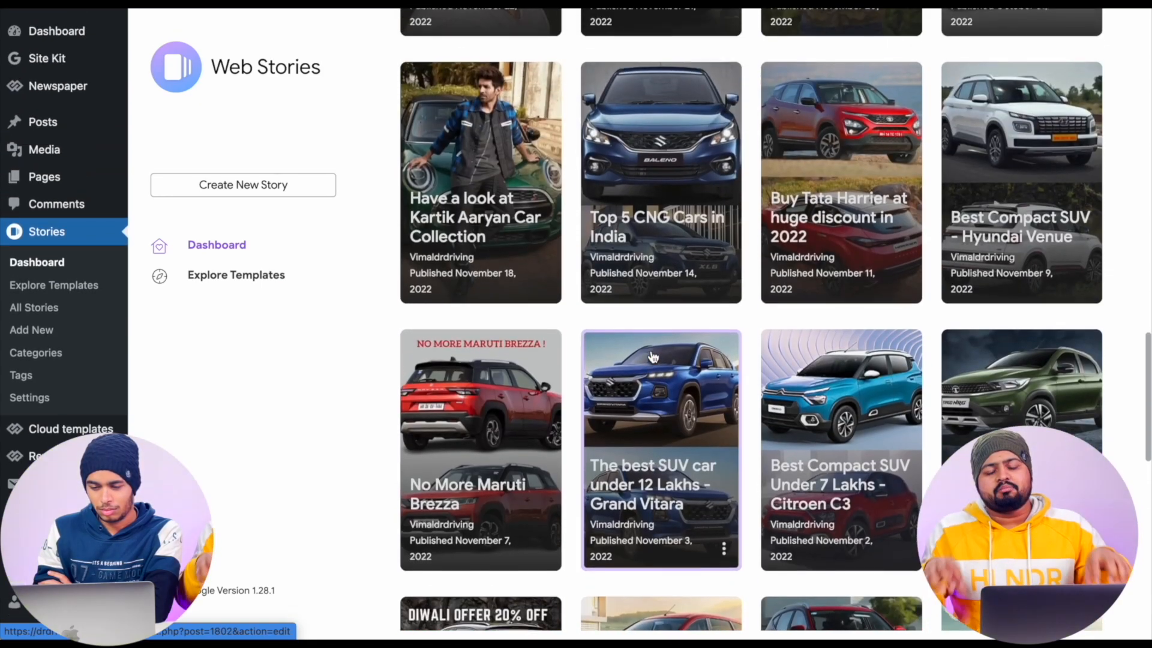
pyautogui.scroll(1, 1056, 336)
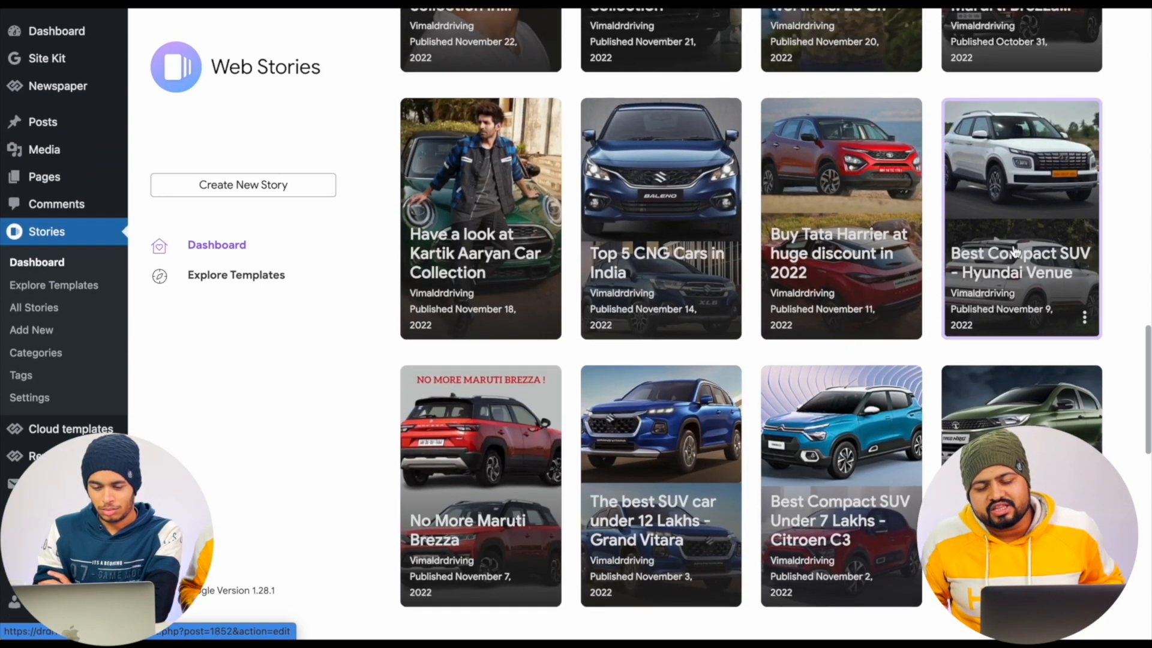
pyautogui.scroll(-3, 1032, 288)
pyautogui.scroll(-3, 807, 349)
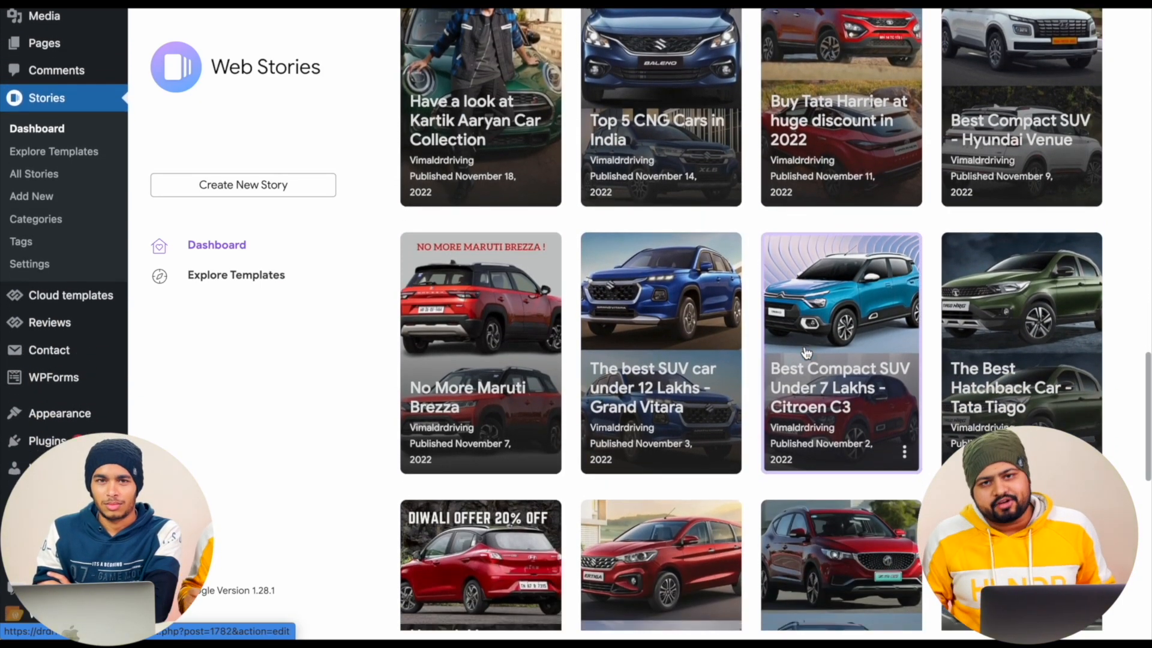
pyautogui.scroll(-9, 807, 353)
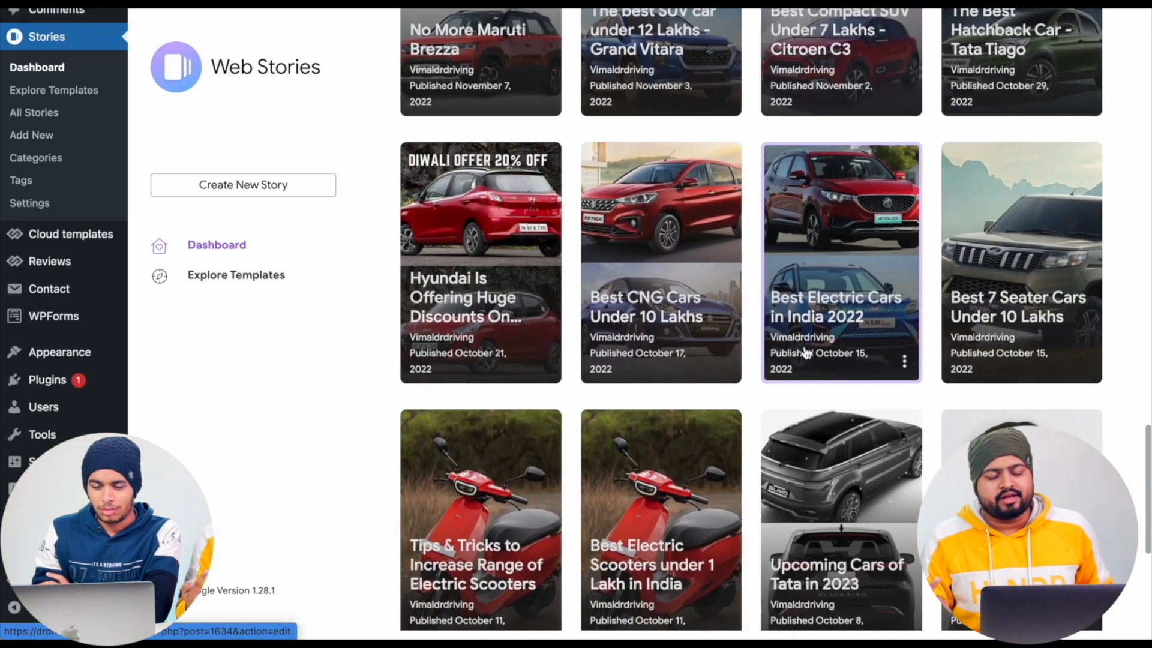
# - Open the story "Best Compact SUV Under 10 Lakhs - Marurti Brezza 2022" and inspect its first page's text and background image
pyautogui.click(834, 264)
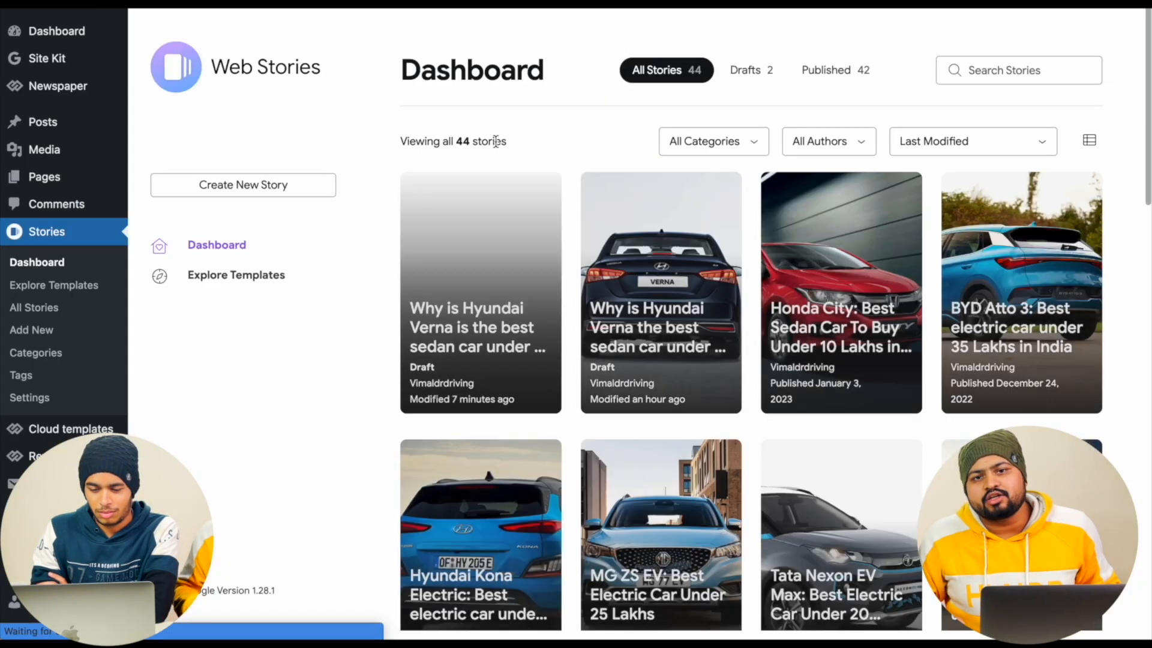
pyautogui.scroll(-10, 737, 382)
pyautogui.scroll(-3, 737, 382)
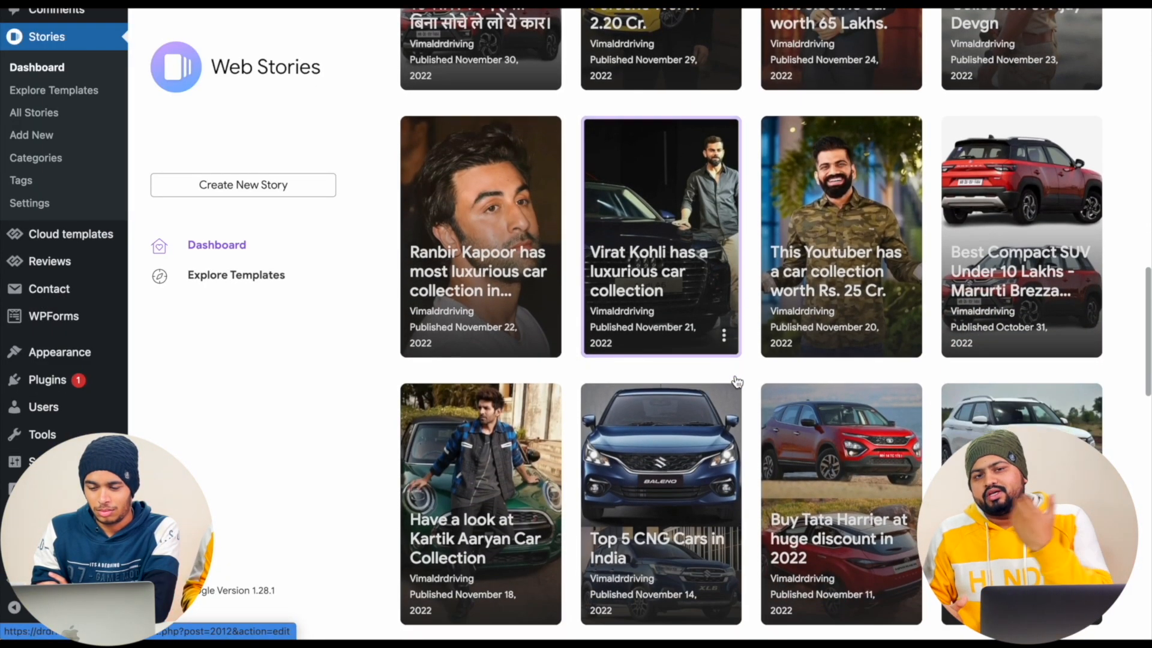
pyautogui.click(1004, 217)
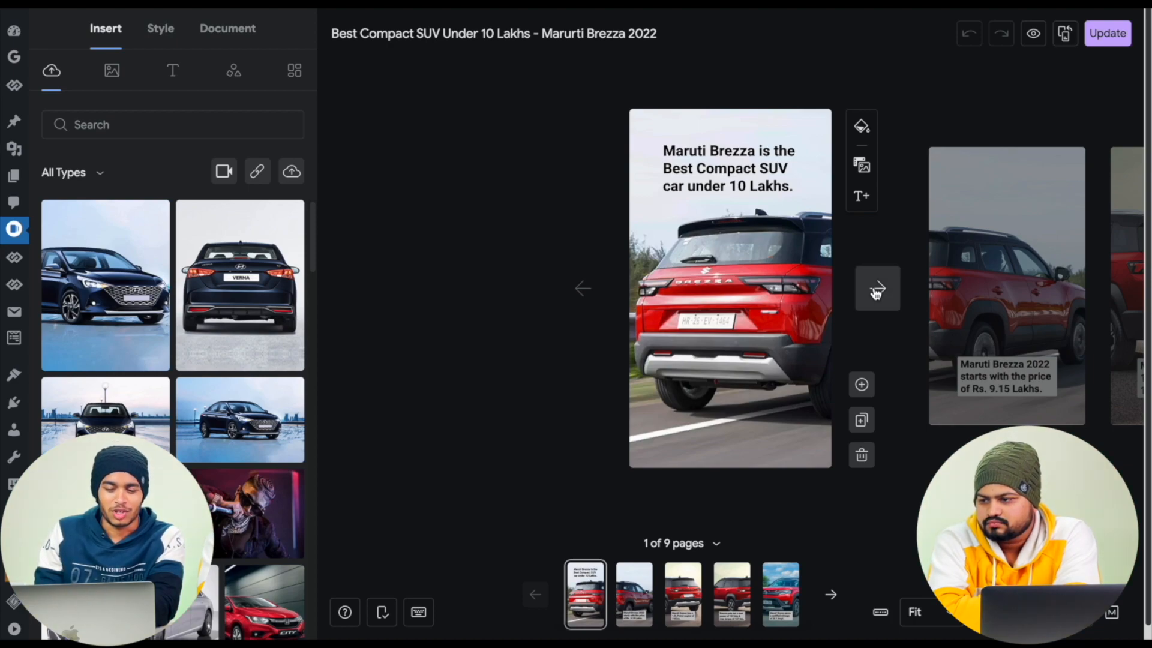
pyautogui.click(742, 185)
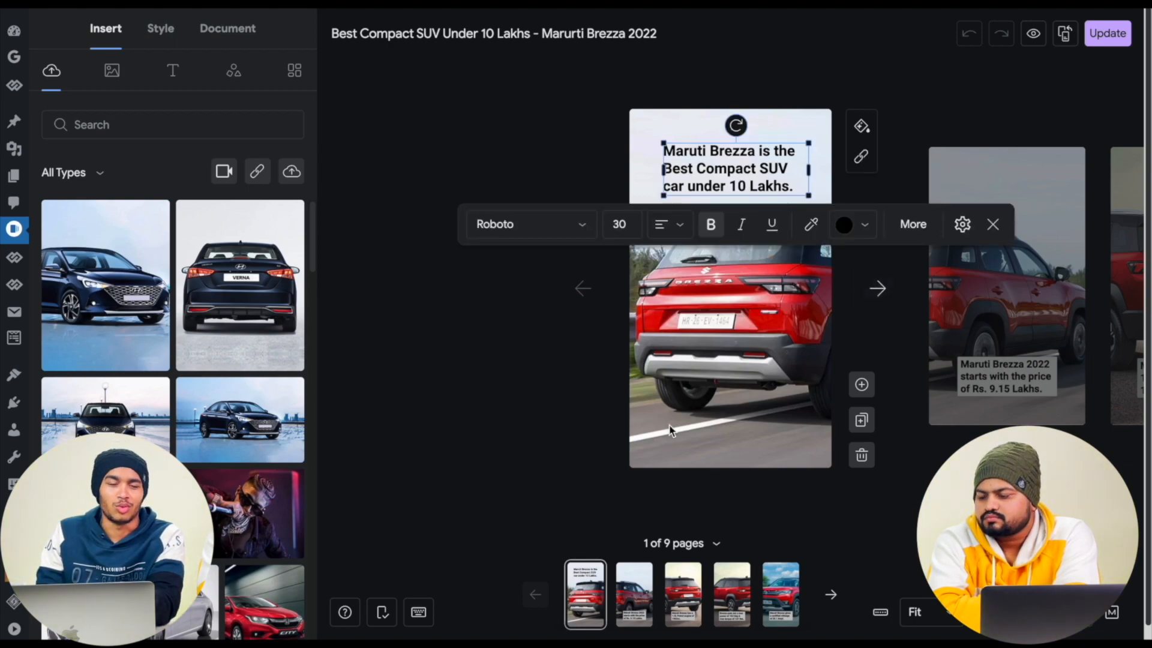
pyautogui.click(702, 372)
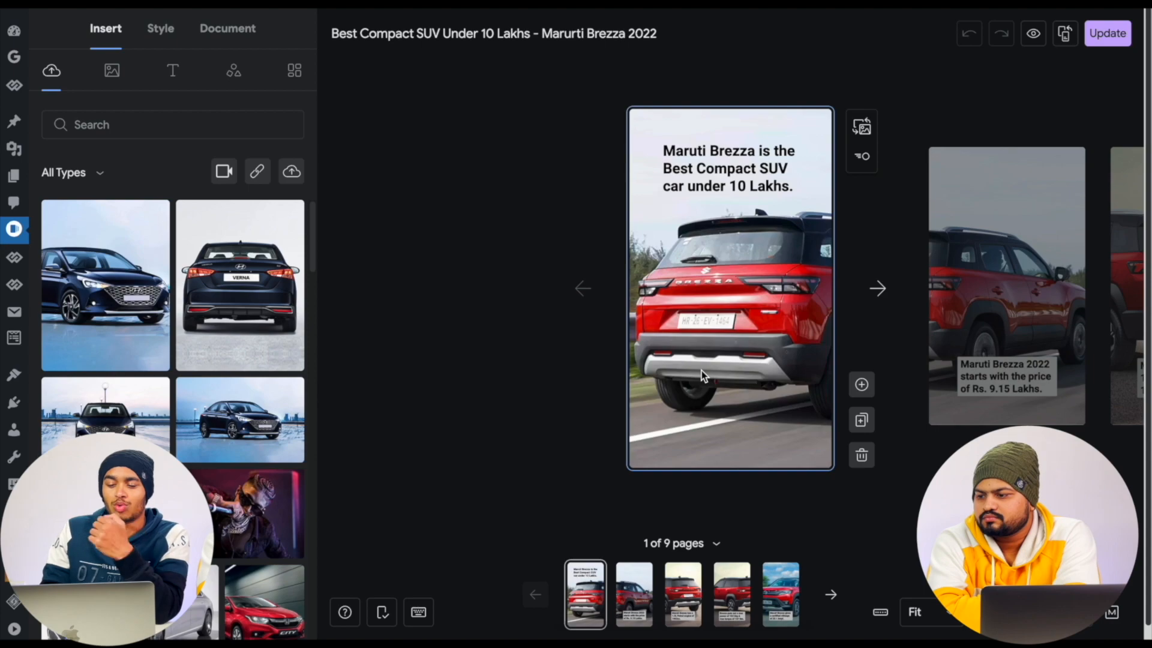
# - Compare the Brezza story's first two pages, checking how the text is placed over each photo and how the price caption is formatted
pyautogui.click(884, 303)
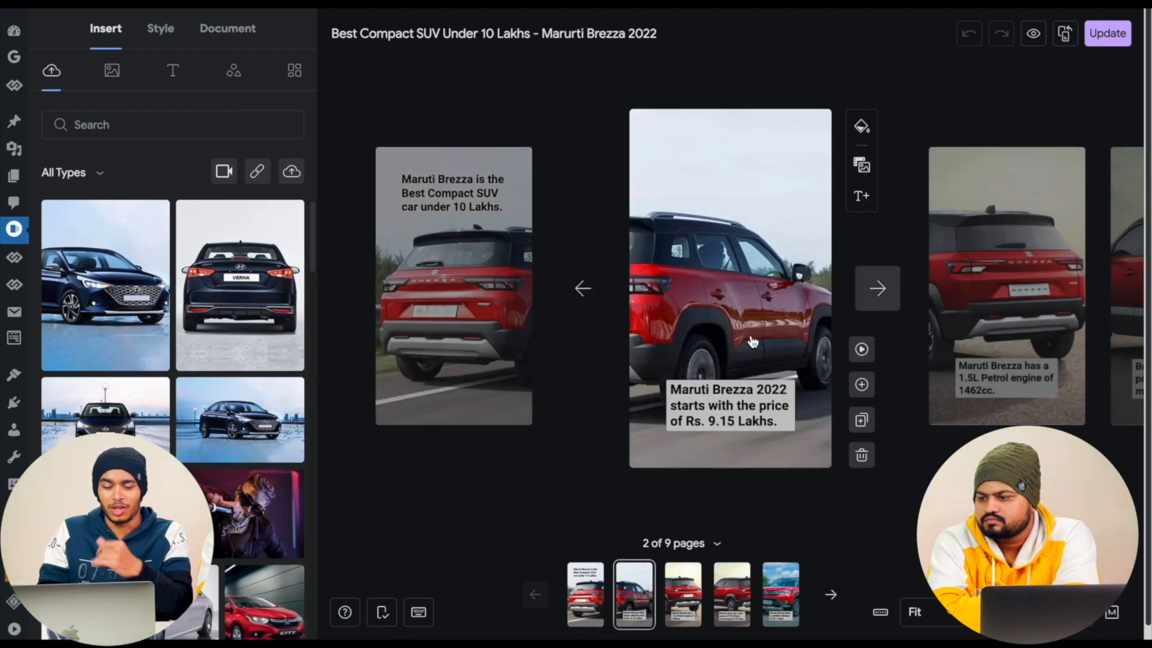
pyautogui.click(586, 288)
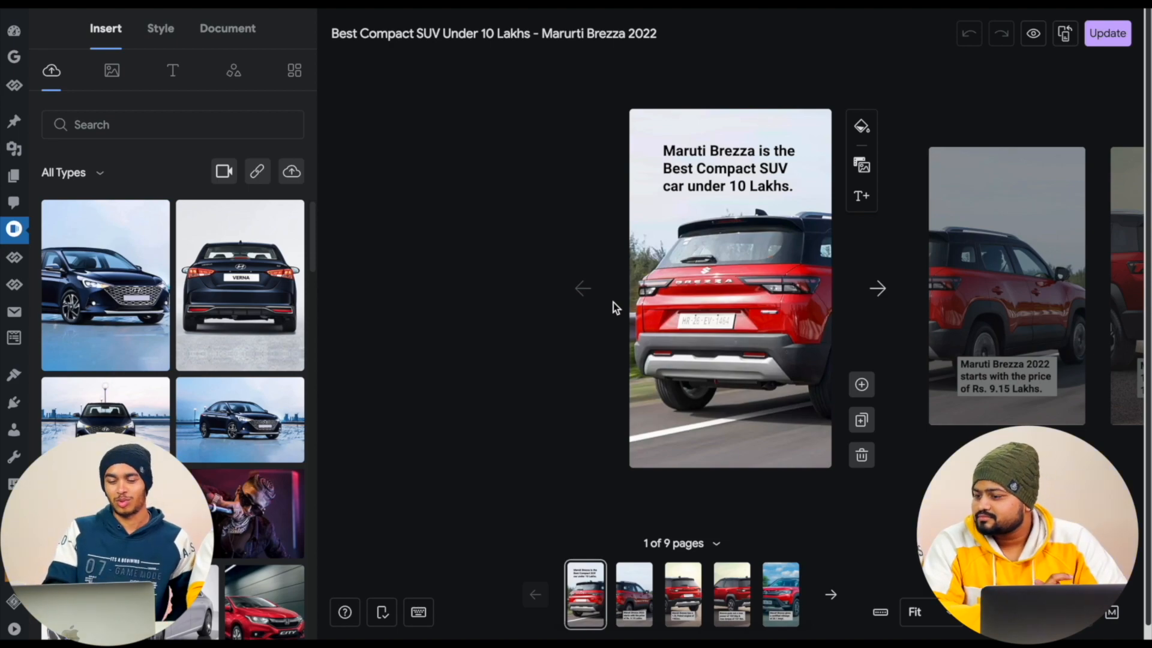
pyautogui.click(878, 292)
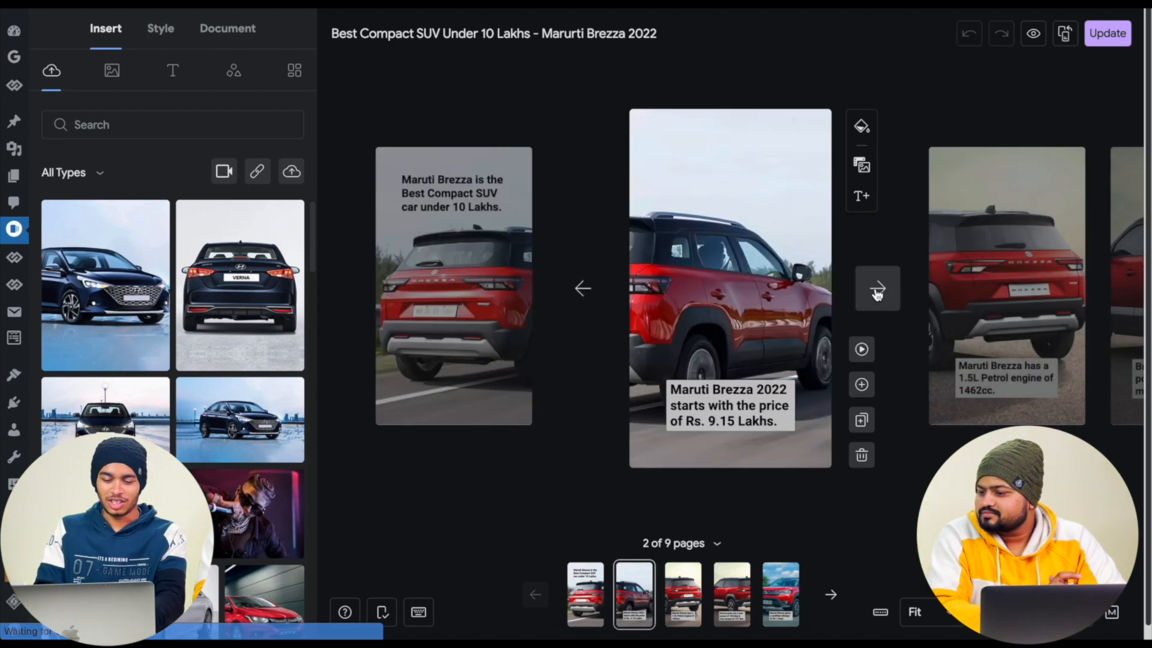
pyautogui.click(588, 289)
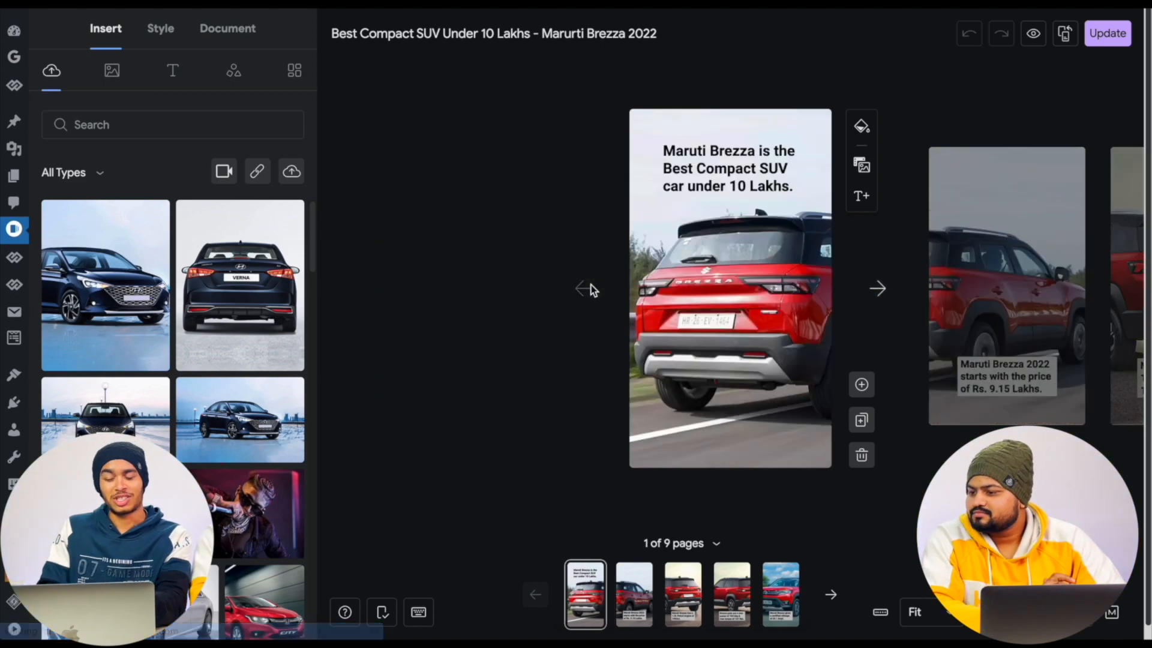
pyautogui.click(879, 294)
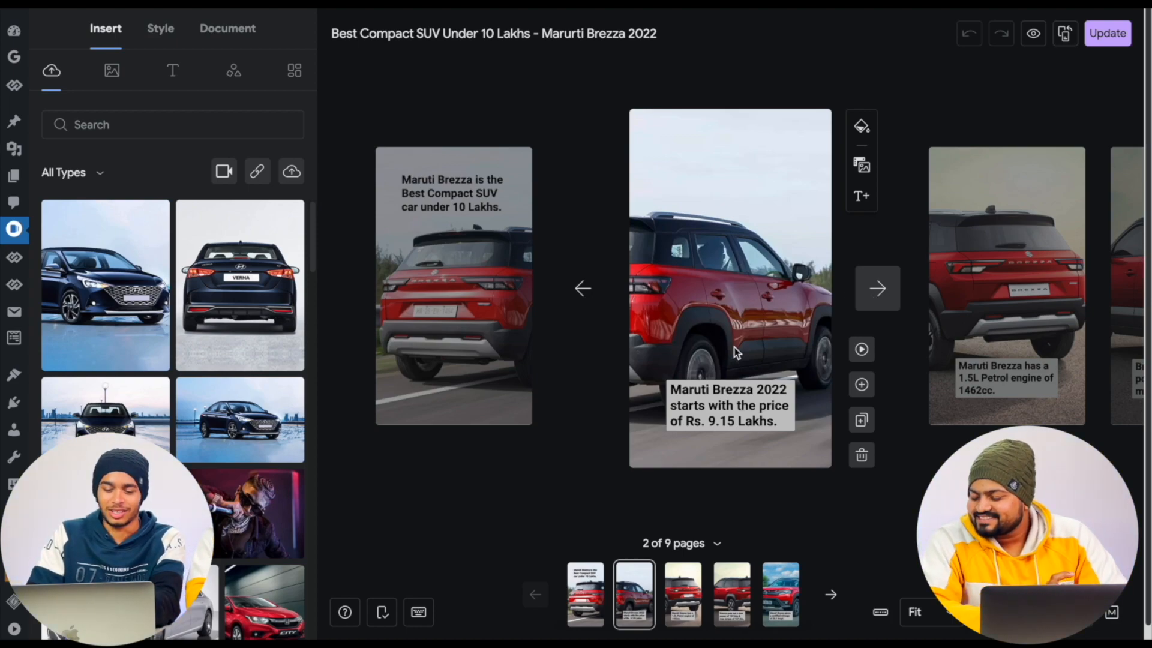
pyautogui.click(728, 410)
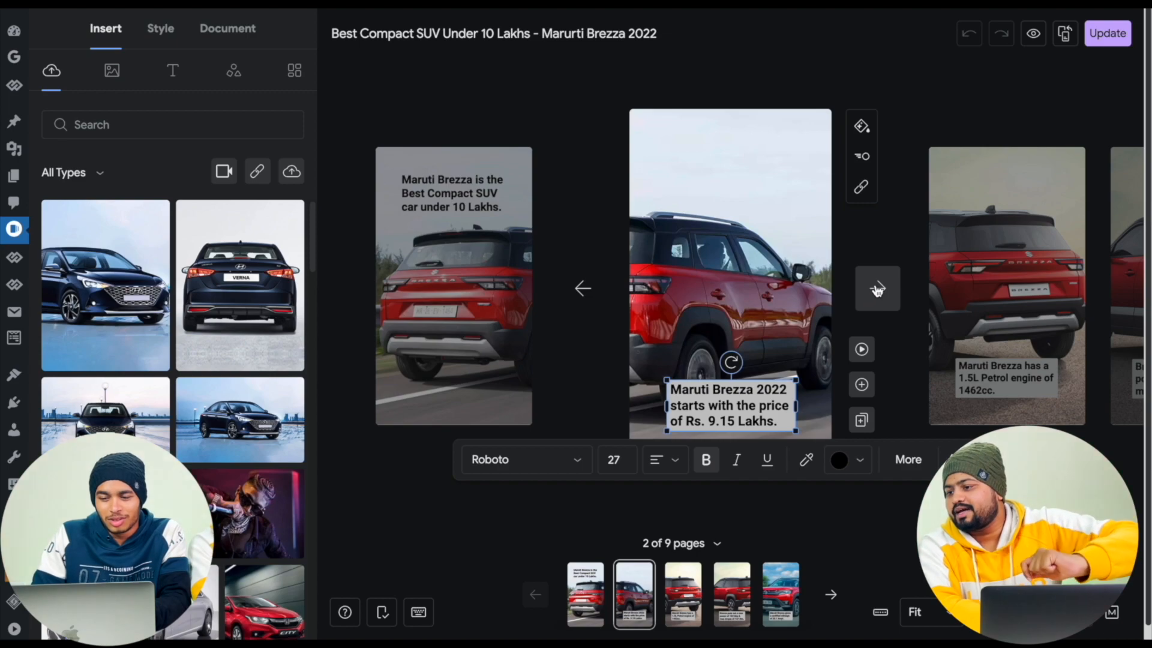
pyautogui.click(870, 71)
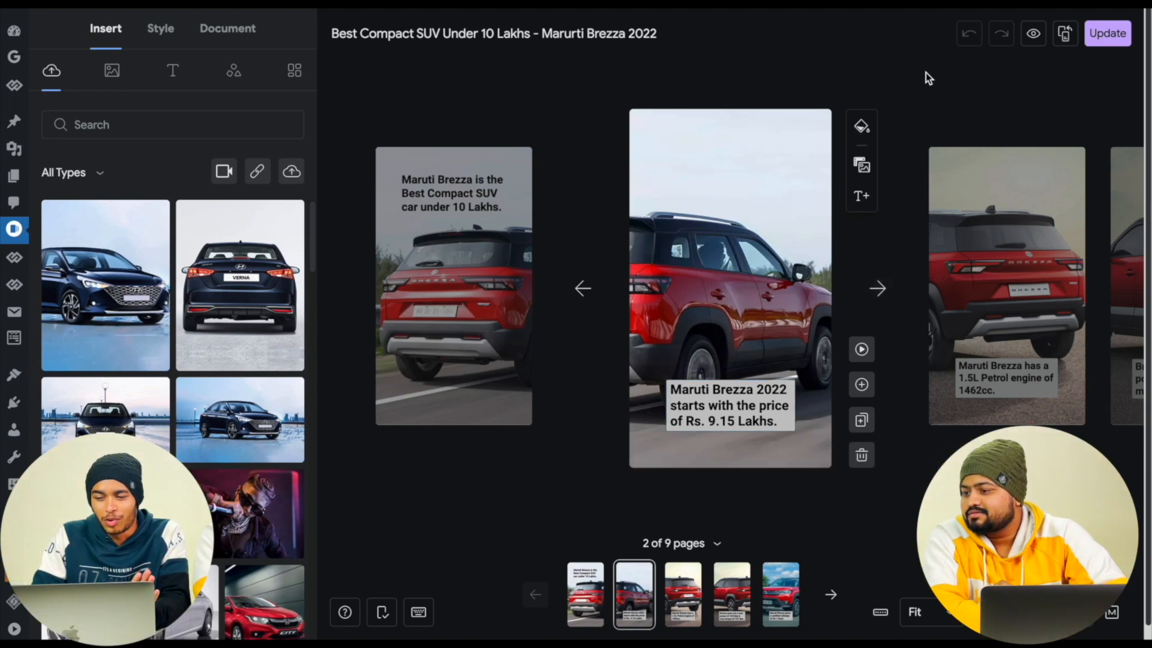
pyautogui.click(1031, 37)
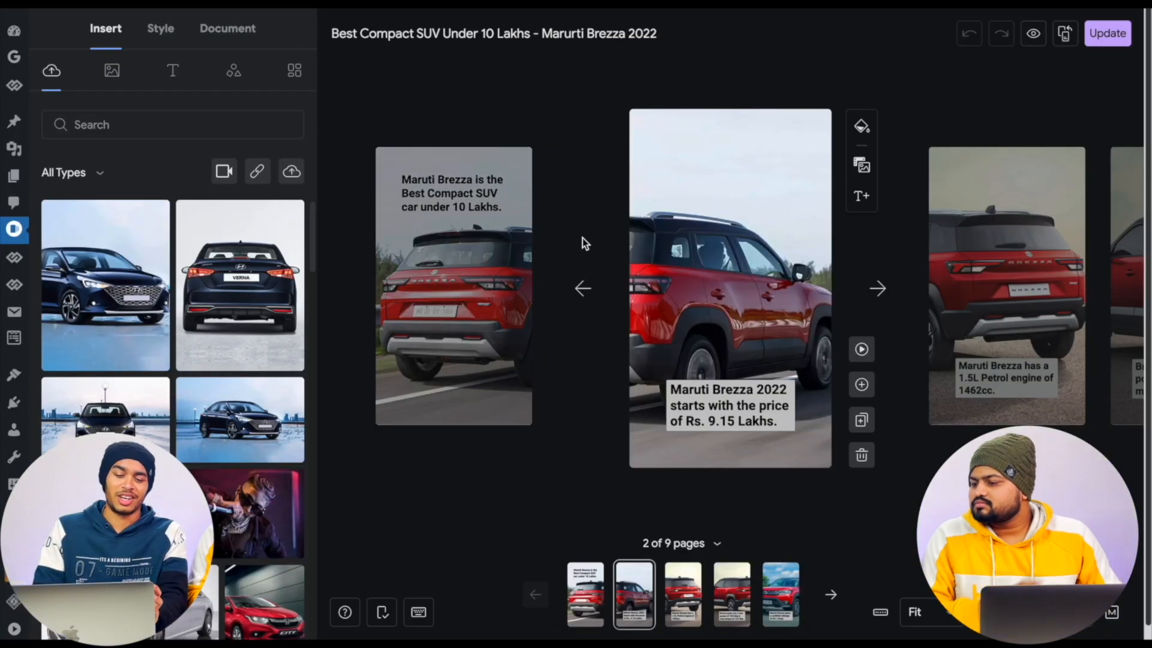
# - Page through the rest of the Brezza story up to its final "Best SUV Cars Under 10 Lakhs" page
pyautogui.click(878, 289)
pyautogui.click(878, 289)
pyautogui.click(878, 289)
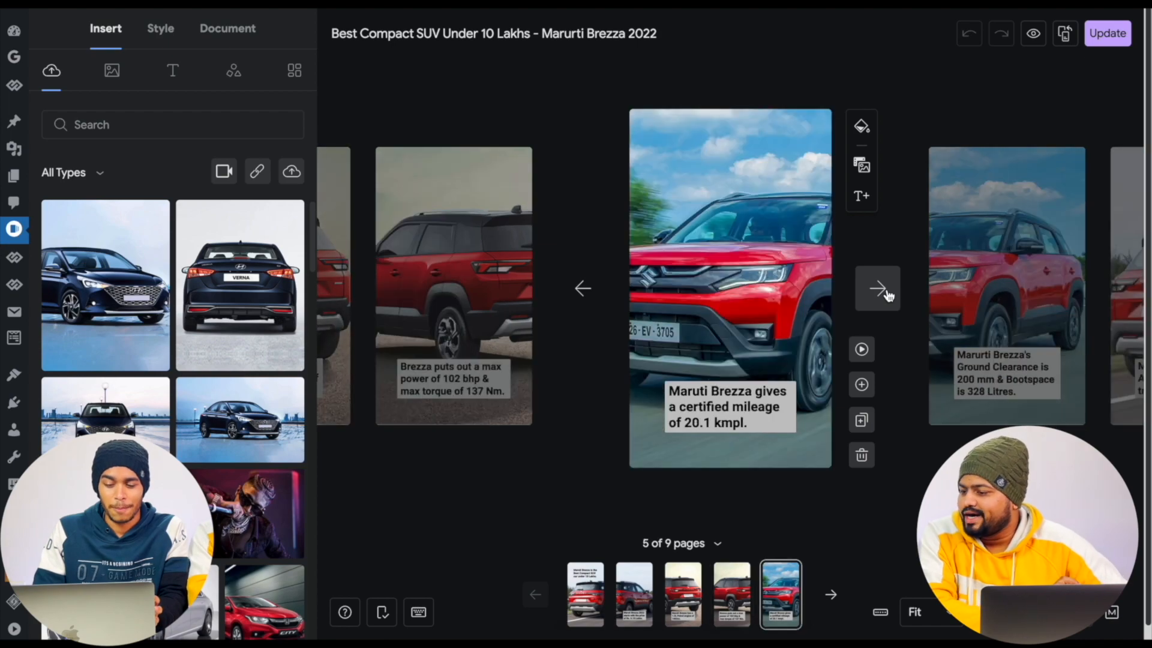
pyautogui.click(887, 292)
pyautogui.click(887, 292)
pyautogui.click(886, 292)
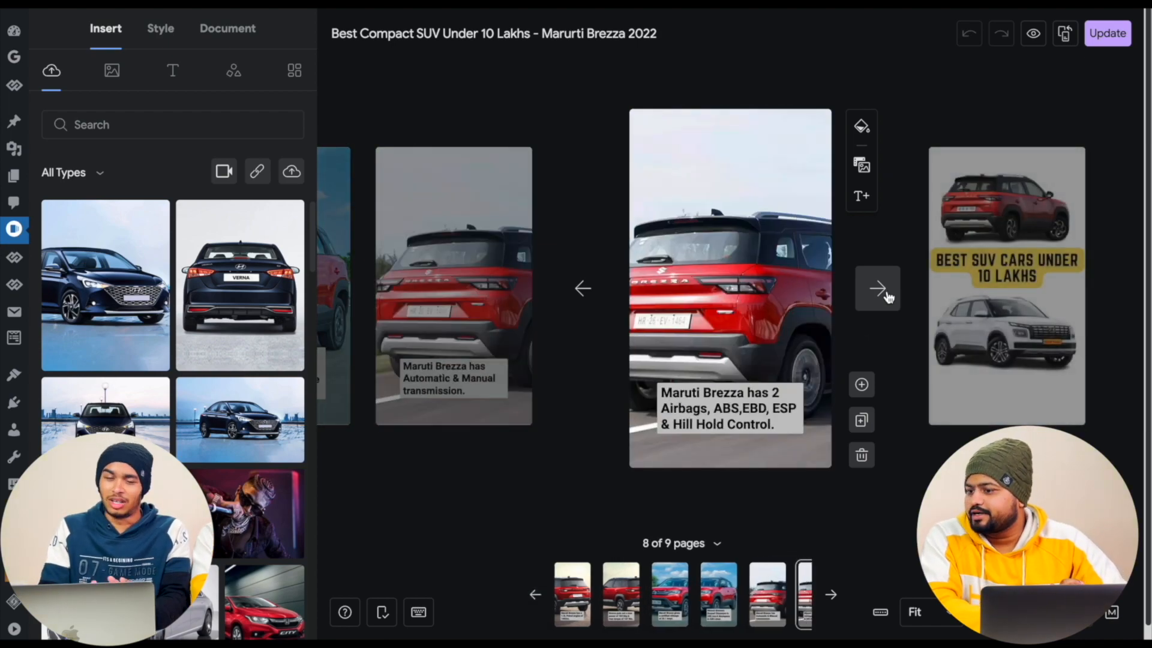
pyautogui.click(887, 293)
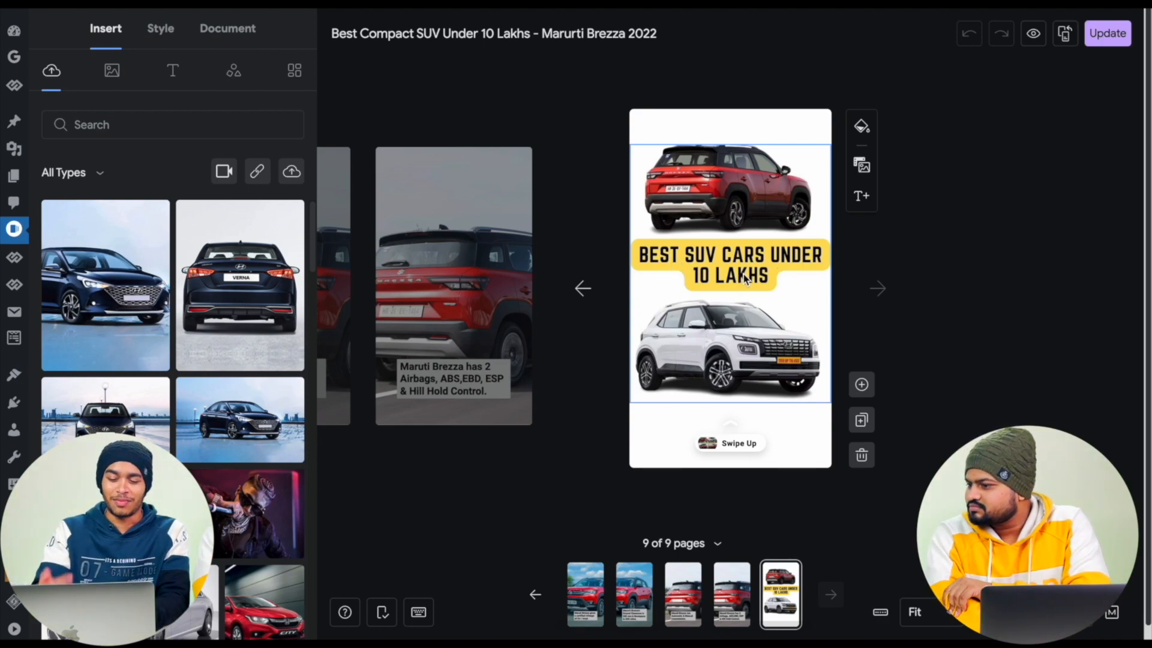
# - Open the style settings of the story's last page and examine its page background and Call to Action options
pyautogui.click(718, 334)
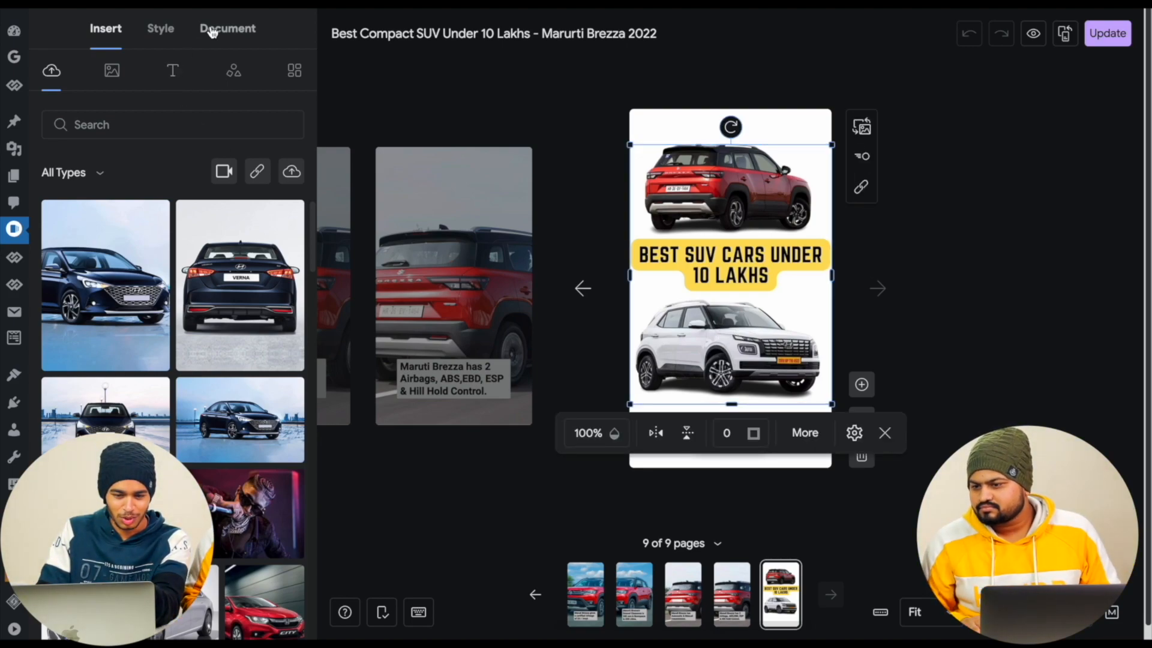
pyautogui.click(161, 28)
pyautogui.click(173, 71)
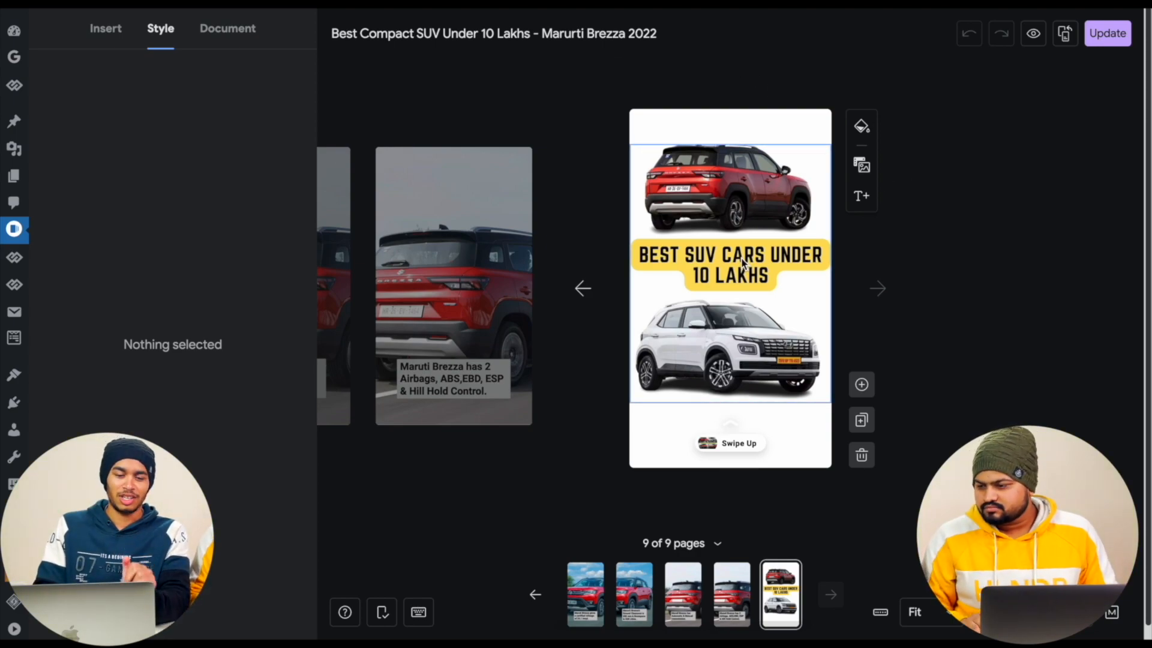
pyautogui.click(108, 30)
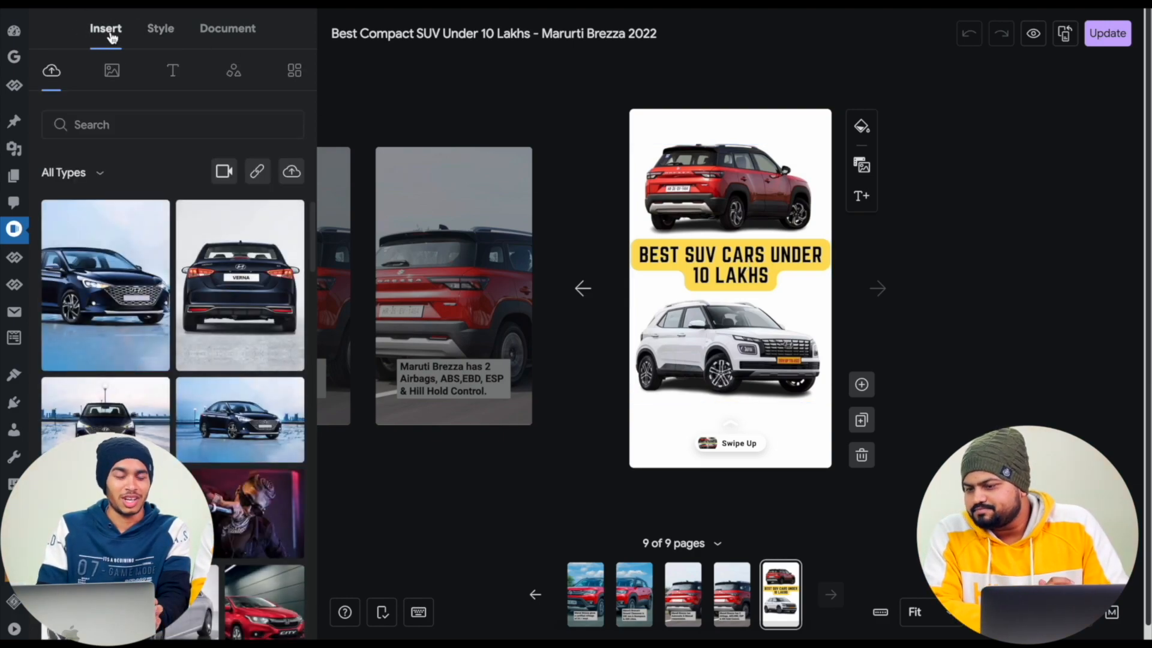
pyautogui.click(155, 35)
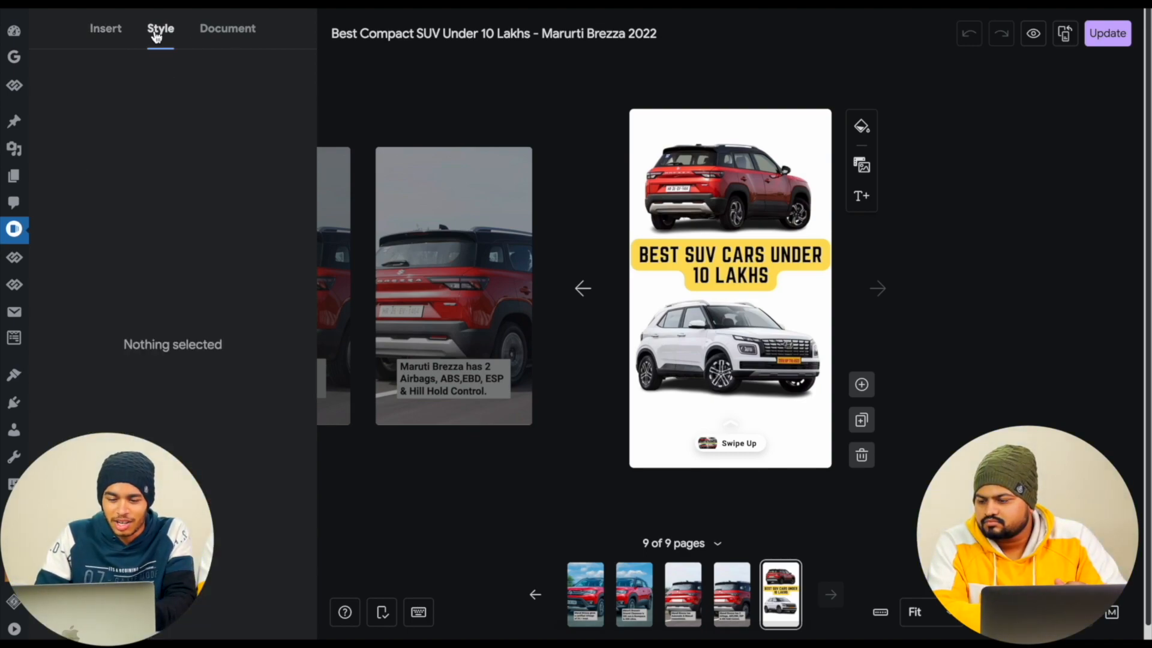
pyautogui.click(689, 118)
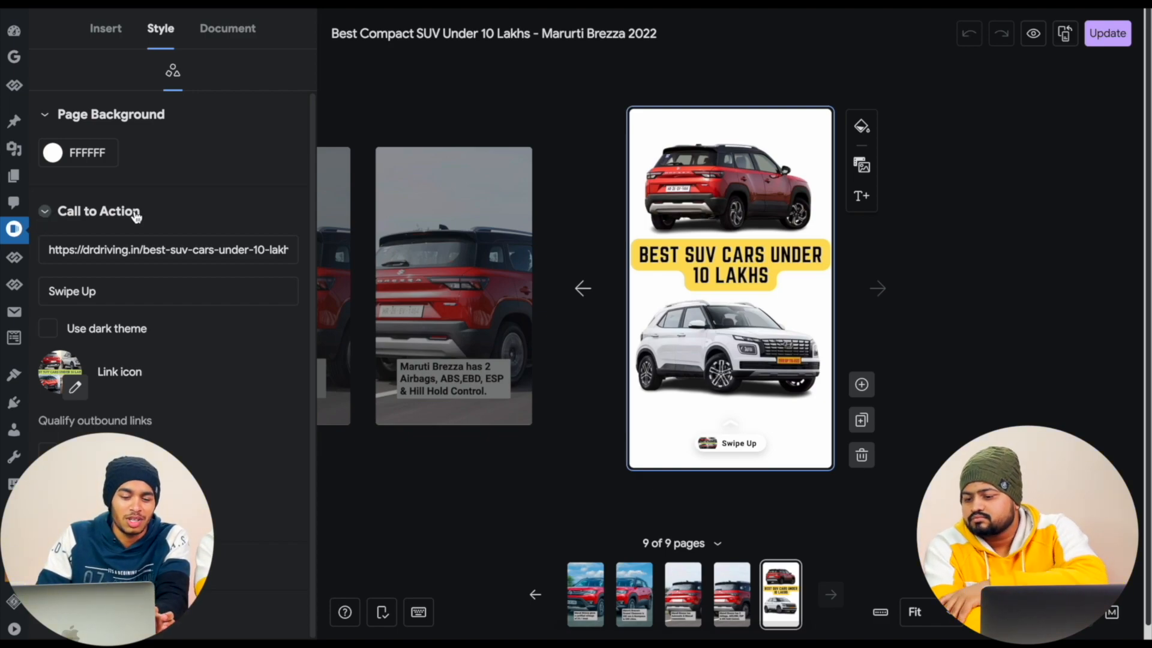
# - Copy the permalink of the post "Best Sedan Cars Under 10 Lakhs in India in 2023" and return to the story's call-to-action link
pyautogui.click(72, 251)
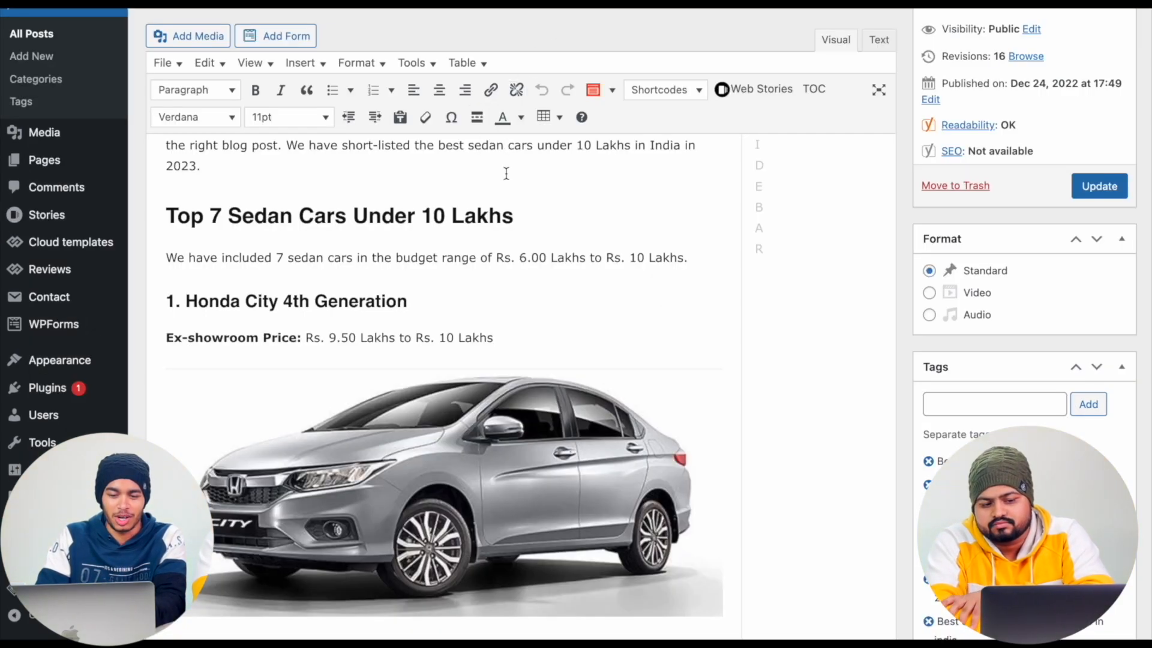
pyautogui.scroll(5, 506, 174)
pyautogui.rightClick(412, 110)
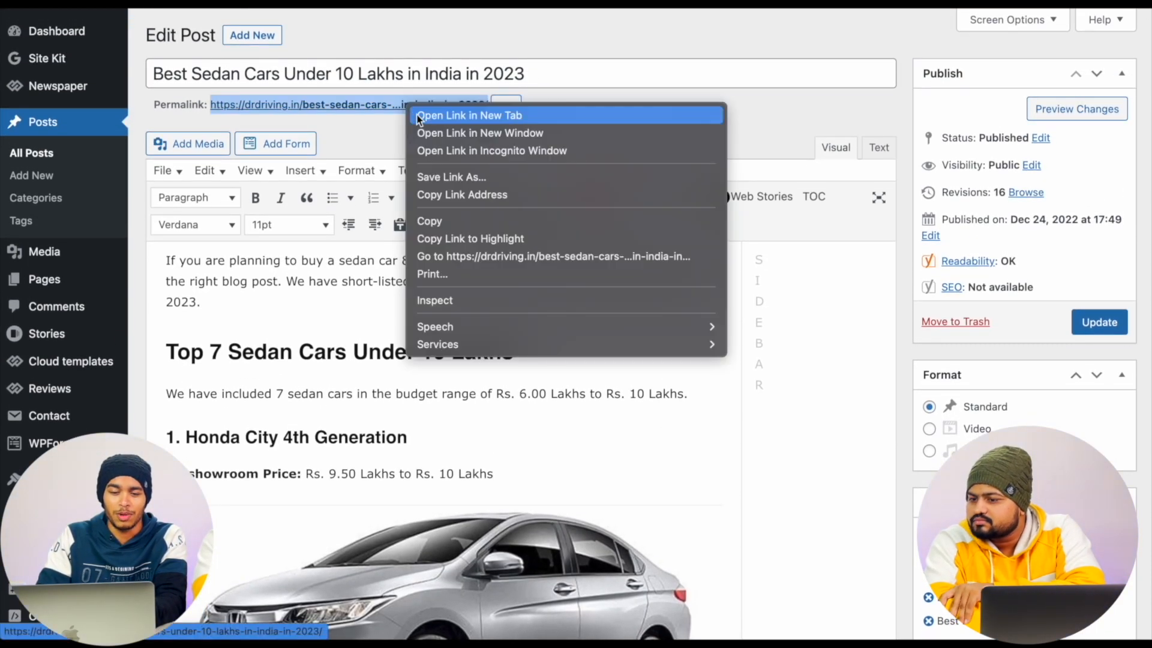
pyautogui.click(462, 194)
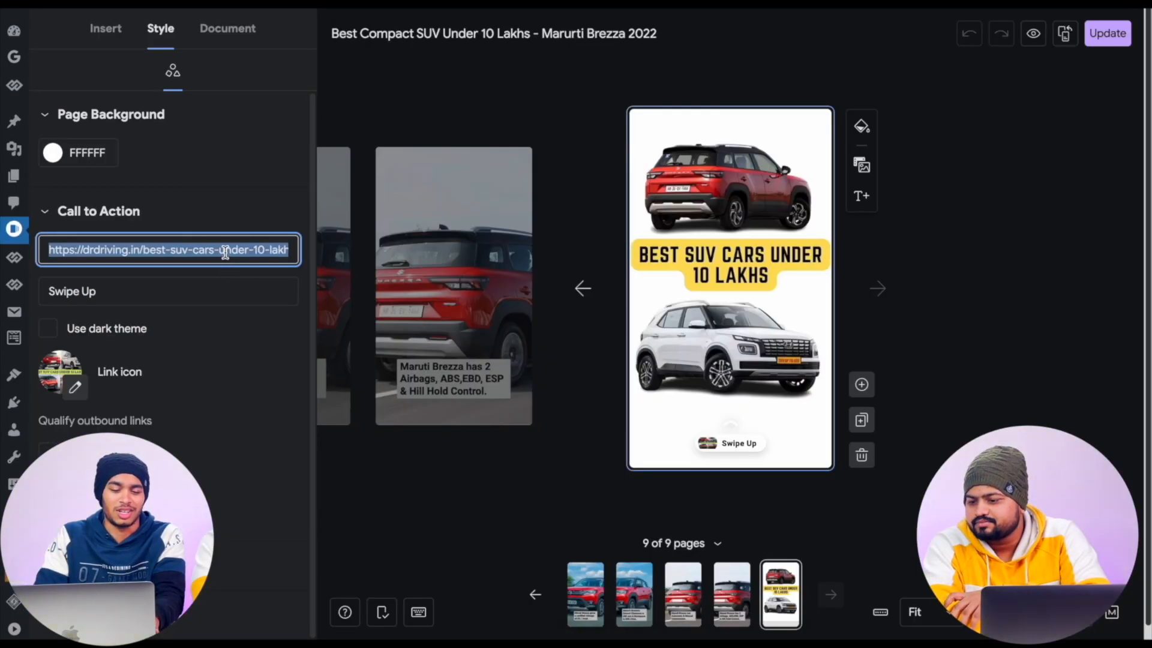
pyautogui.click(225, 251)
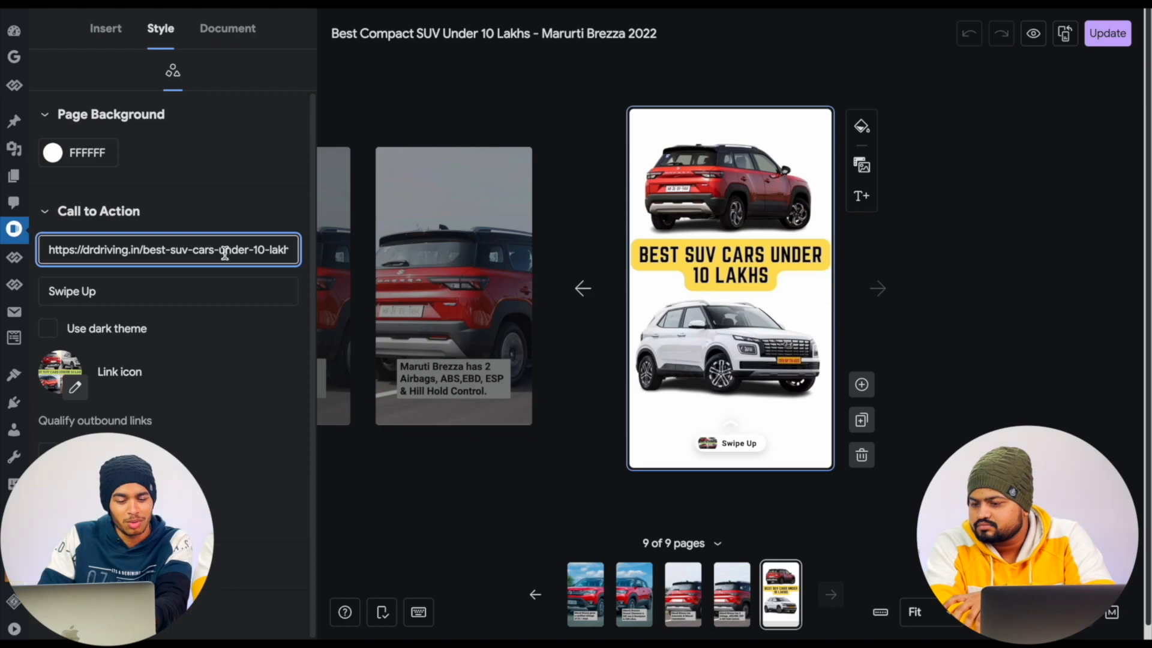
# - Set the last page's call-to-action caption to "Learn more"
pyautogui.tripleClick(182, 290)
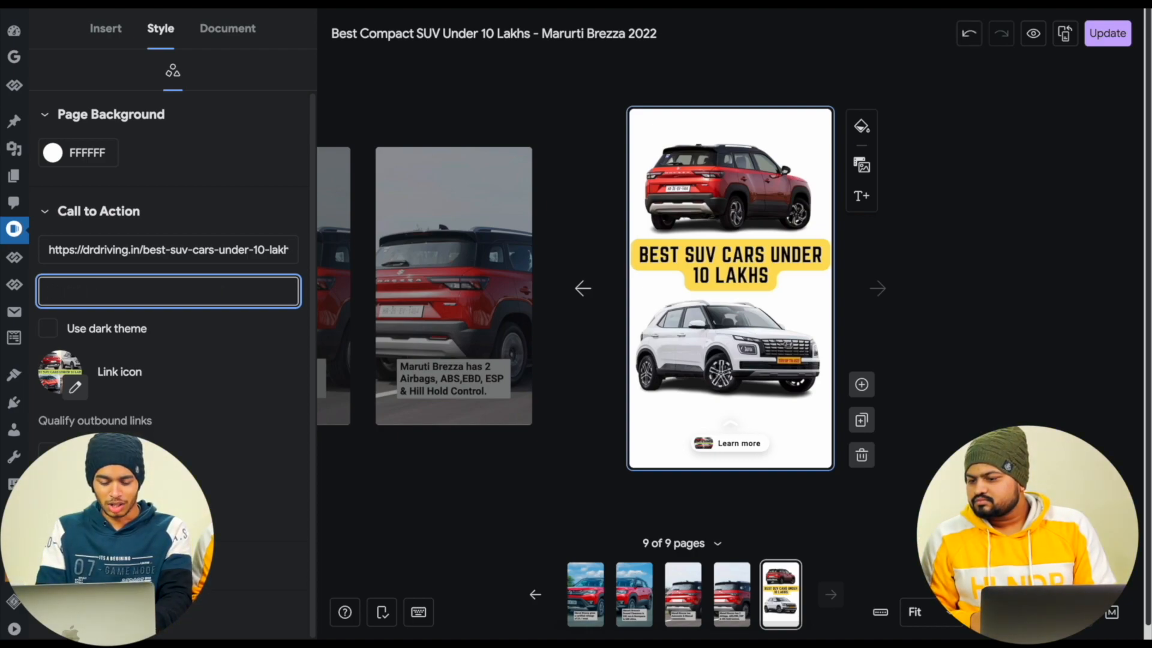
pyautogui.write('Learn')
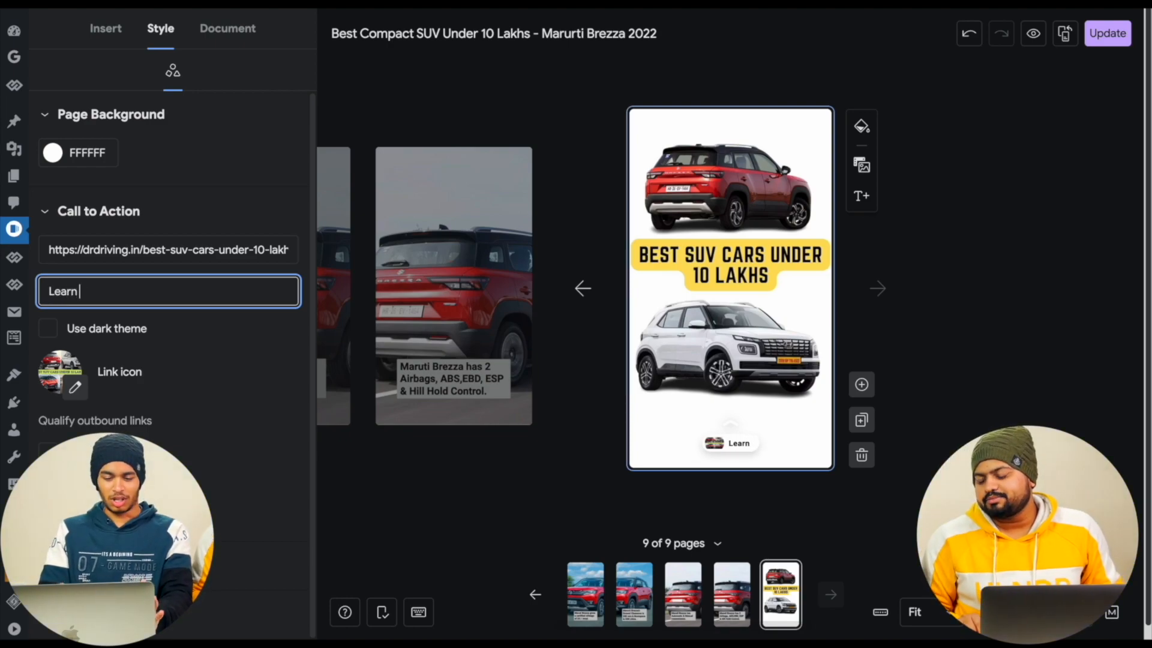
pyautogui.write(' more')
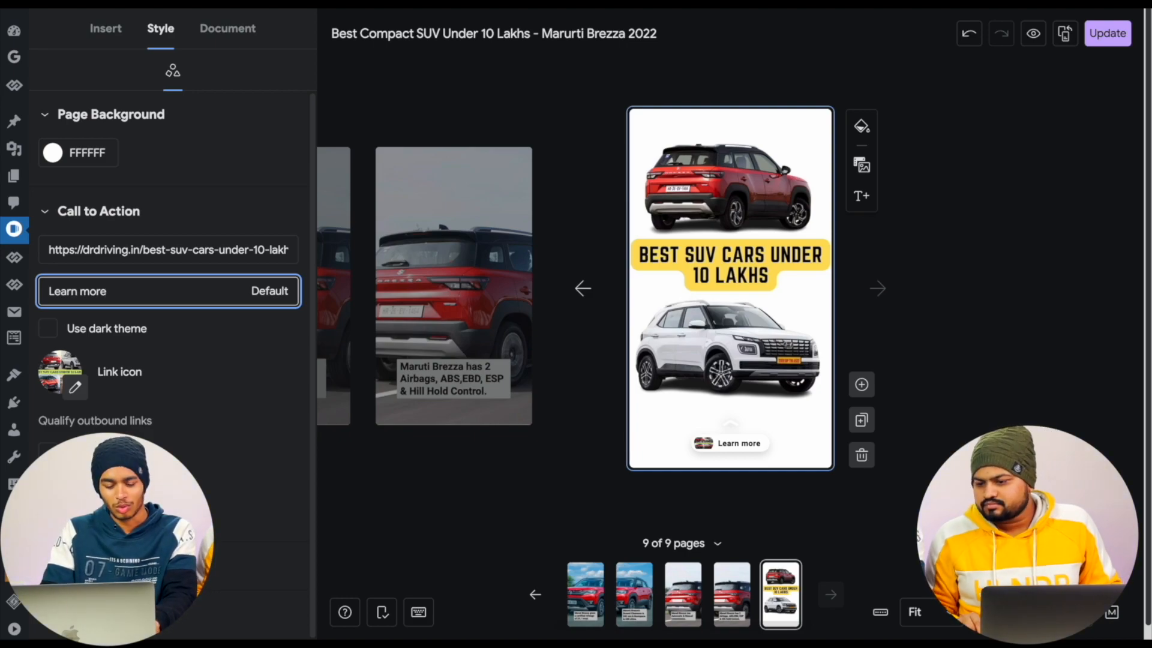
# - Replace the last page's call-to-action caption with "Swipe Up"
pyautogui.press('BackSpace')
pyautogui.press('BackSpace')
pyautogui.press('BackSpace')
pyautogui.press('BackSpace')
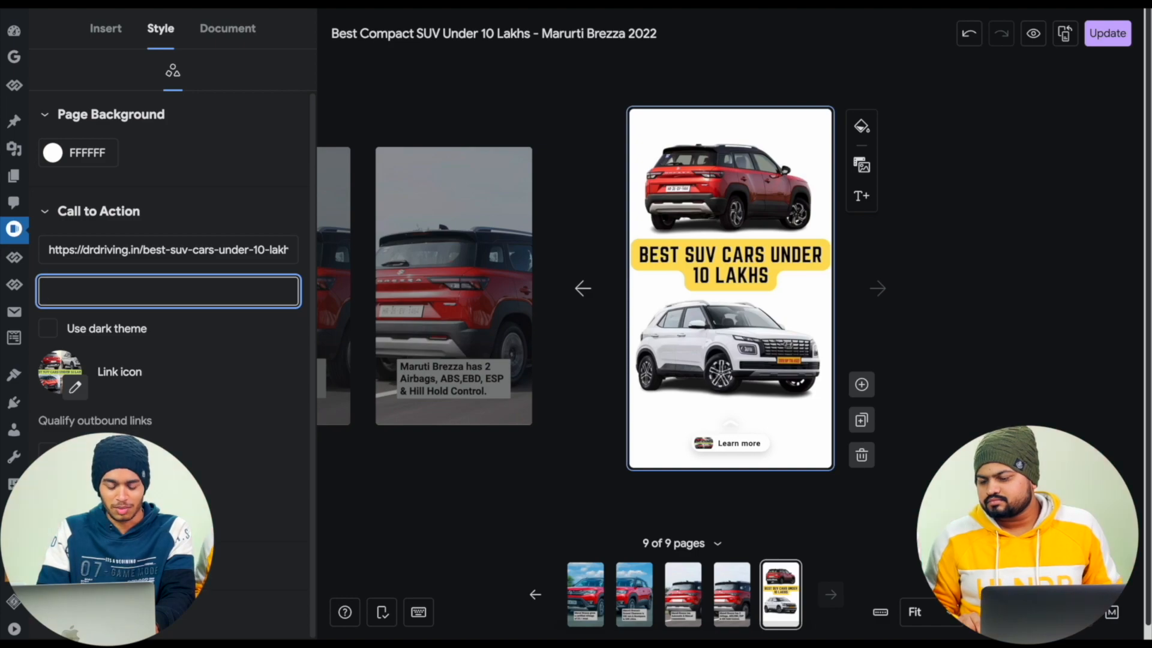
pyautogui.write('Swipe ')
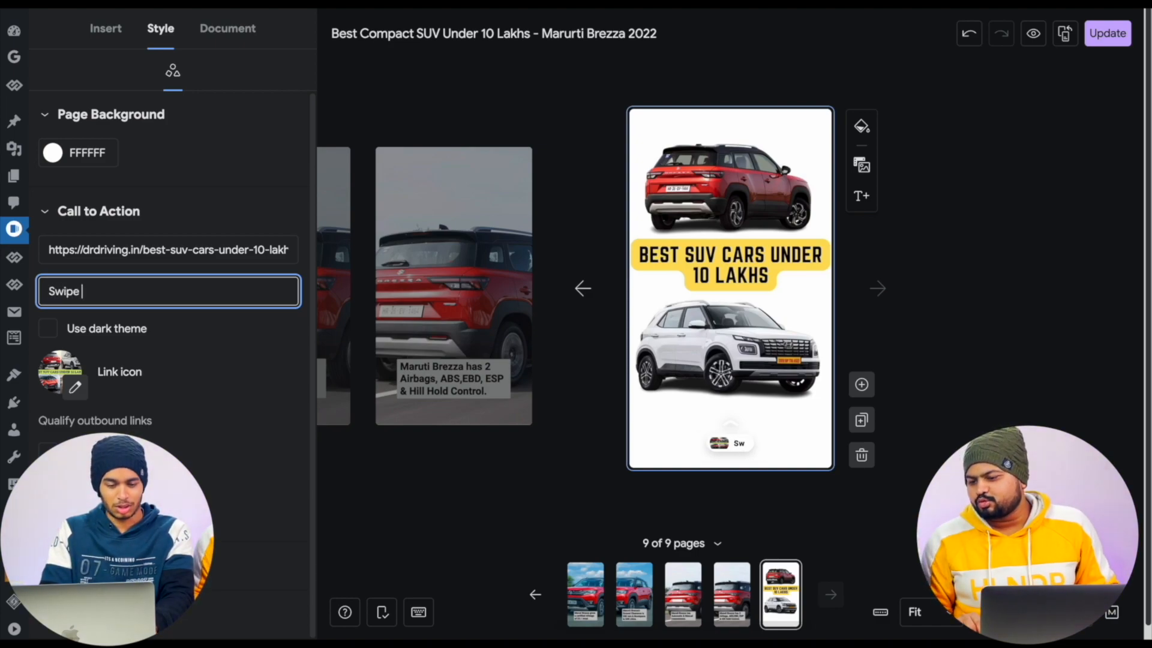
pyautogui.write('Upo')
pyautogui.press('BackSpace')
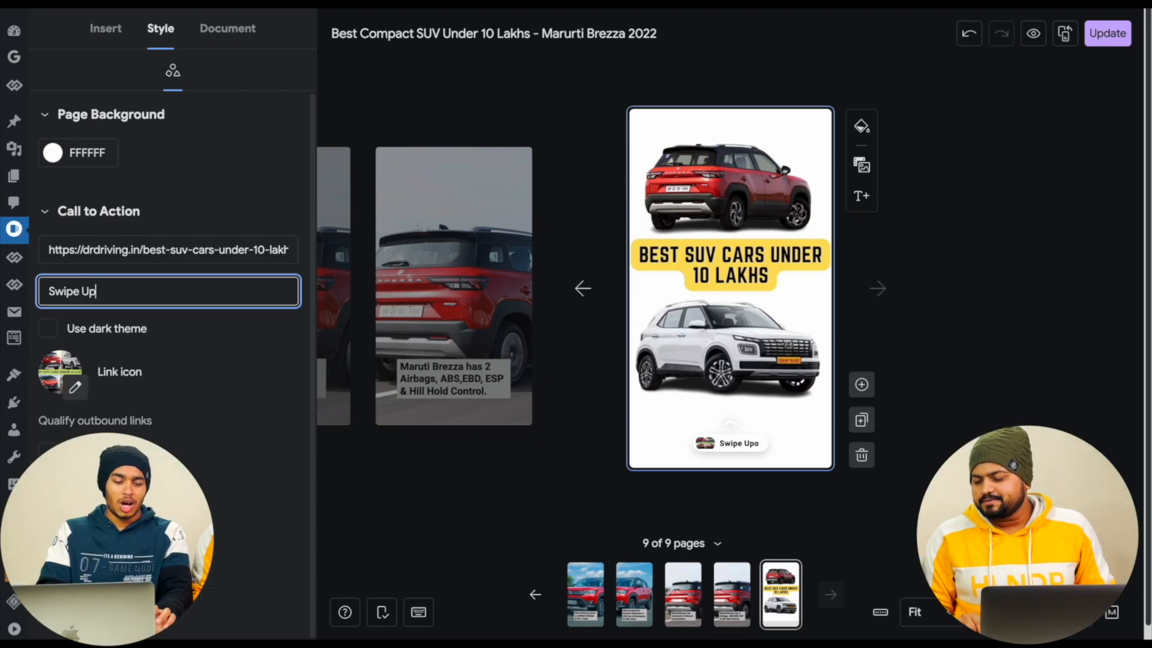
# - Try the dark theme on the call-to-action button, turn it off again, and check the link icon's replacement options
pyautogui.click(54, 334)
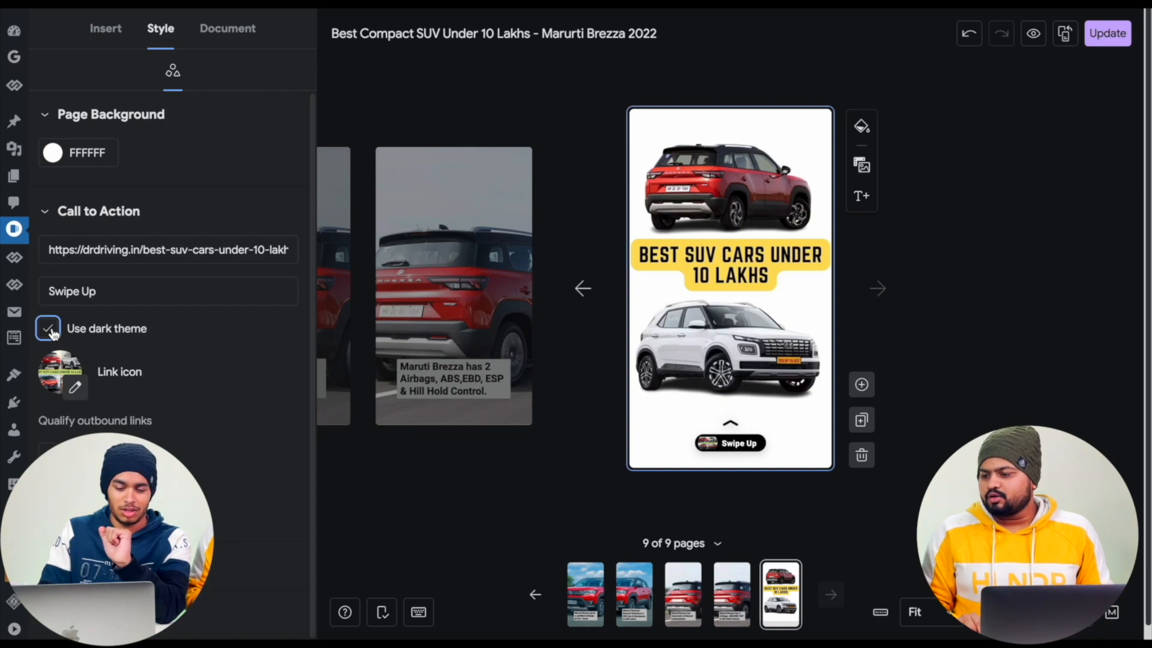
pyautogui.click(53, 334)
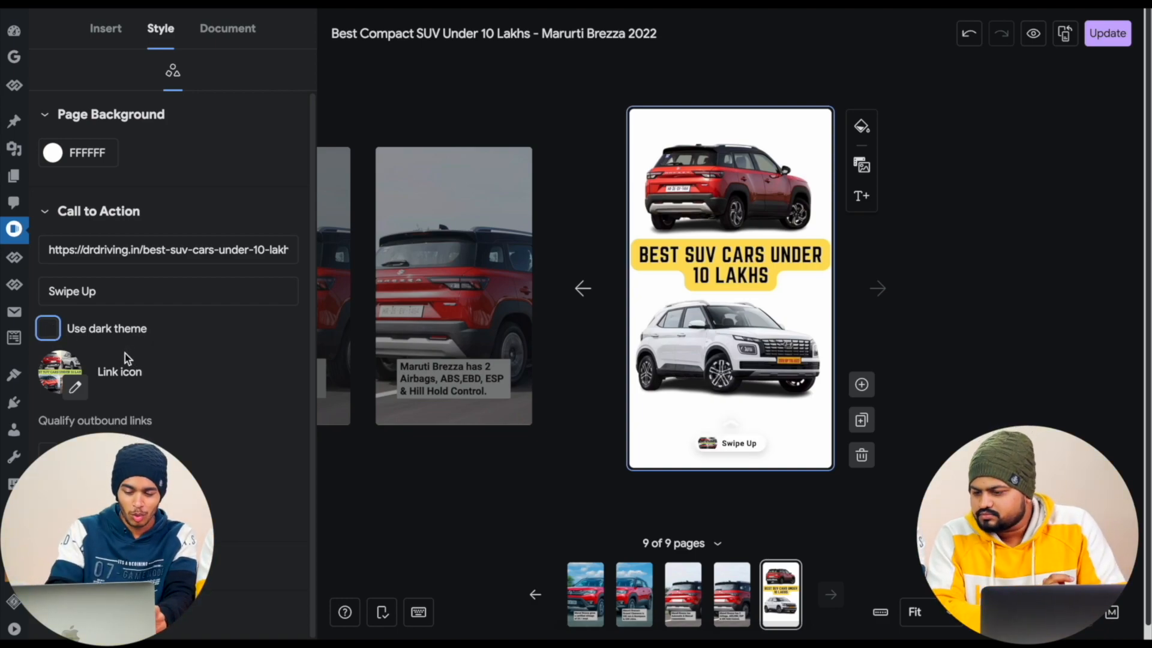
pyautogui.click(75, 388)
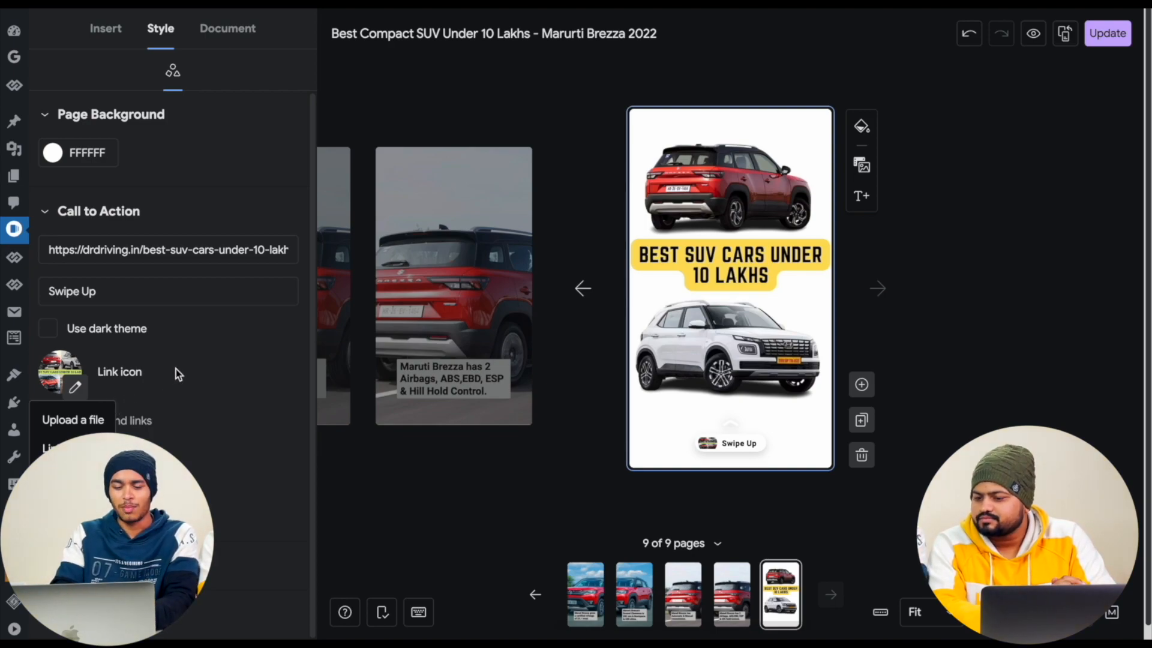
pyautogui.click(220, 362)
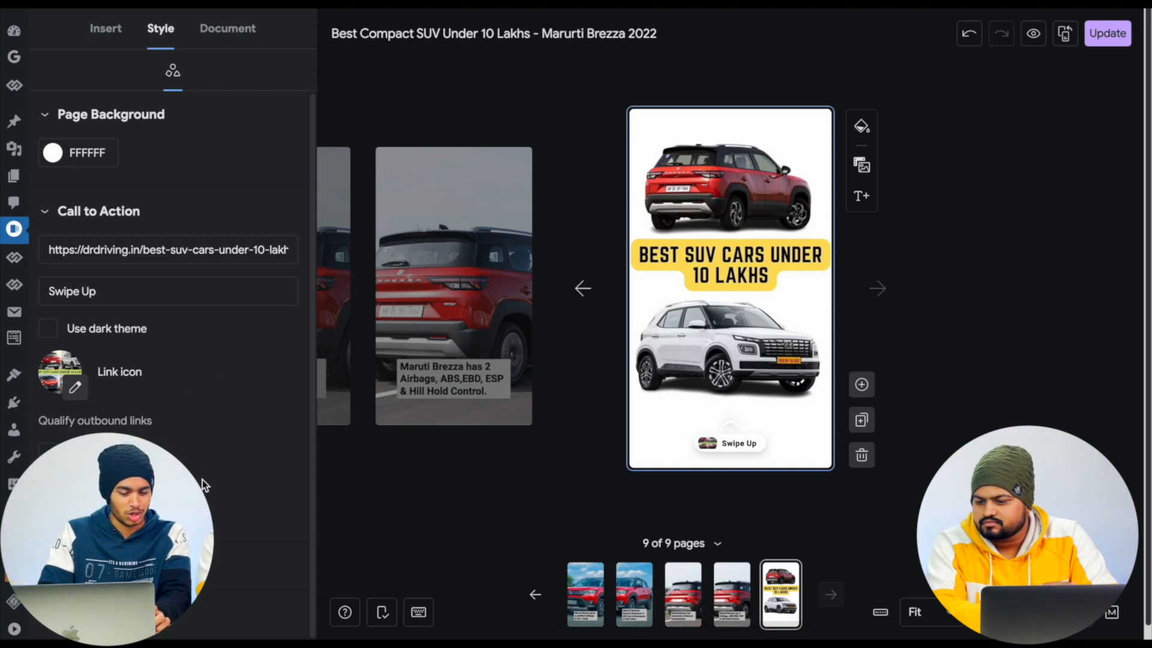
pyautogui.scroll(-1, 203, 480)
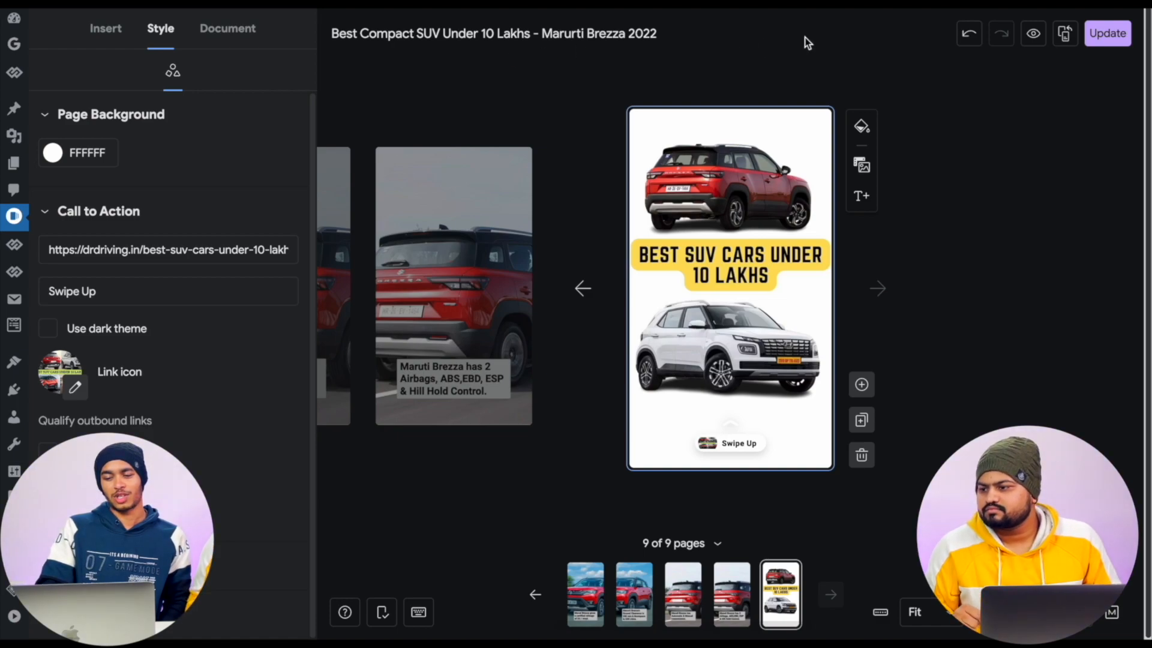
# - Review the story's document settings, including description, permalink, page advancement, background audio, categories and tags
pyautogui.click(1109, 37)
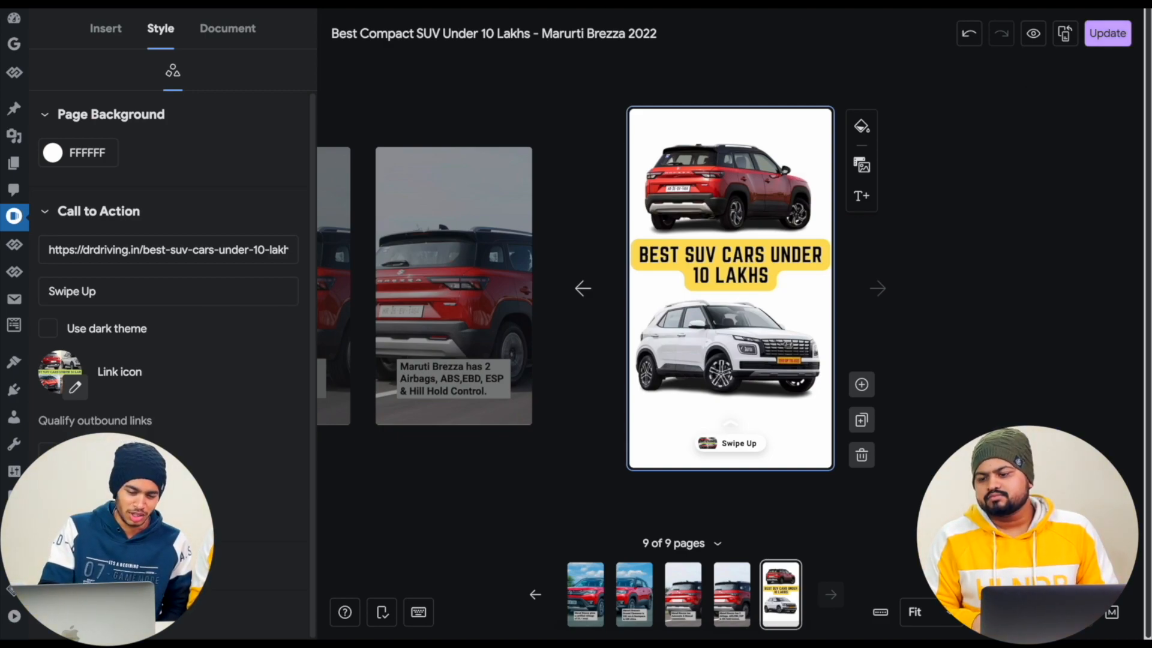
pyautogui.click(237, 30)
pyautogui.scroll(-5, 169, 417)
pyautogui.scroll(-7, 169, 416)
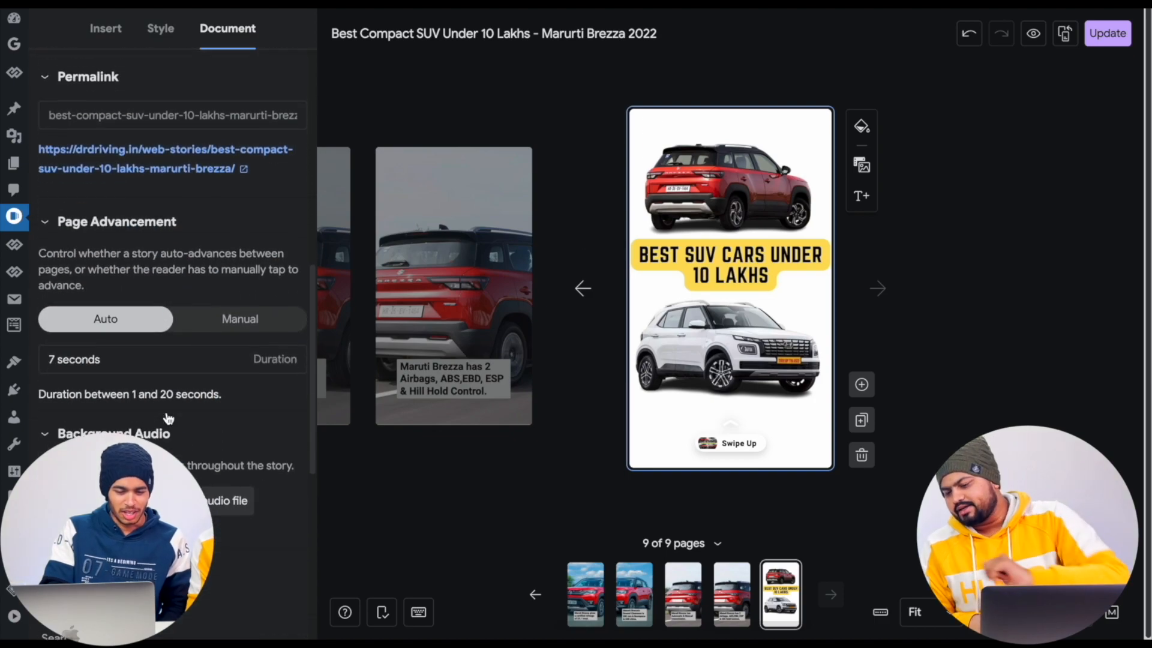
pyautogui.click(96, 427)
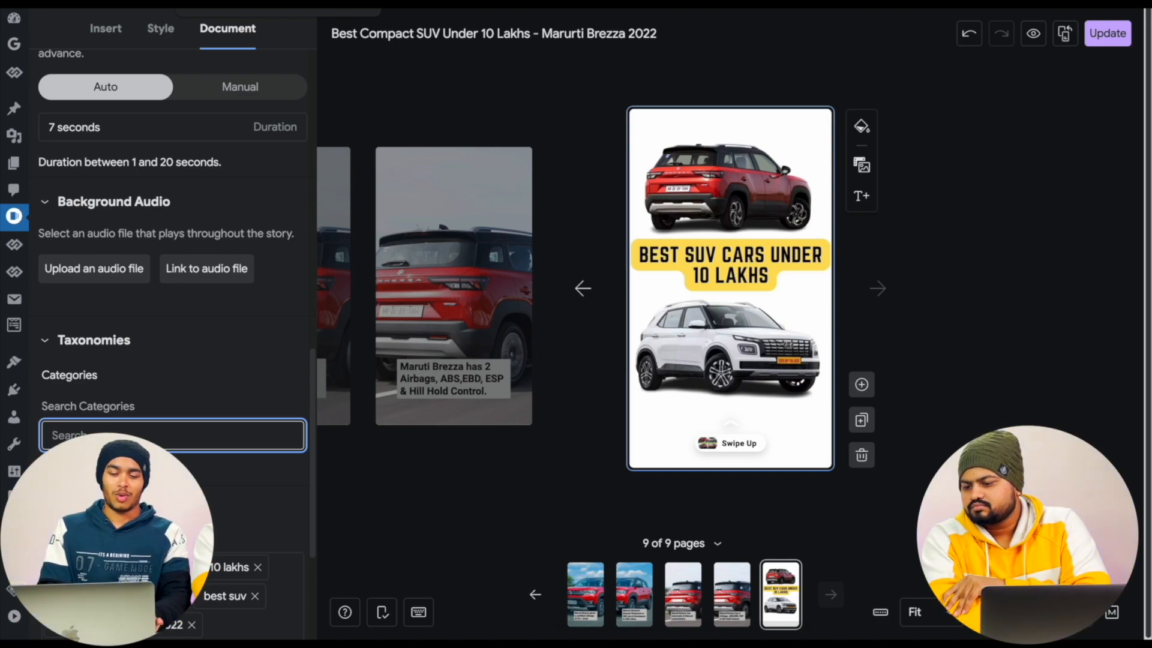
pyautogui.scroll(-2, 204, 342)
pyautogui.scroll(8, 204, 342)
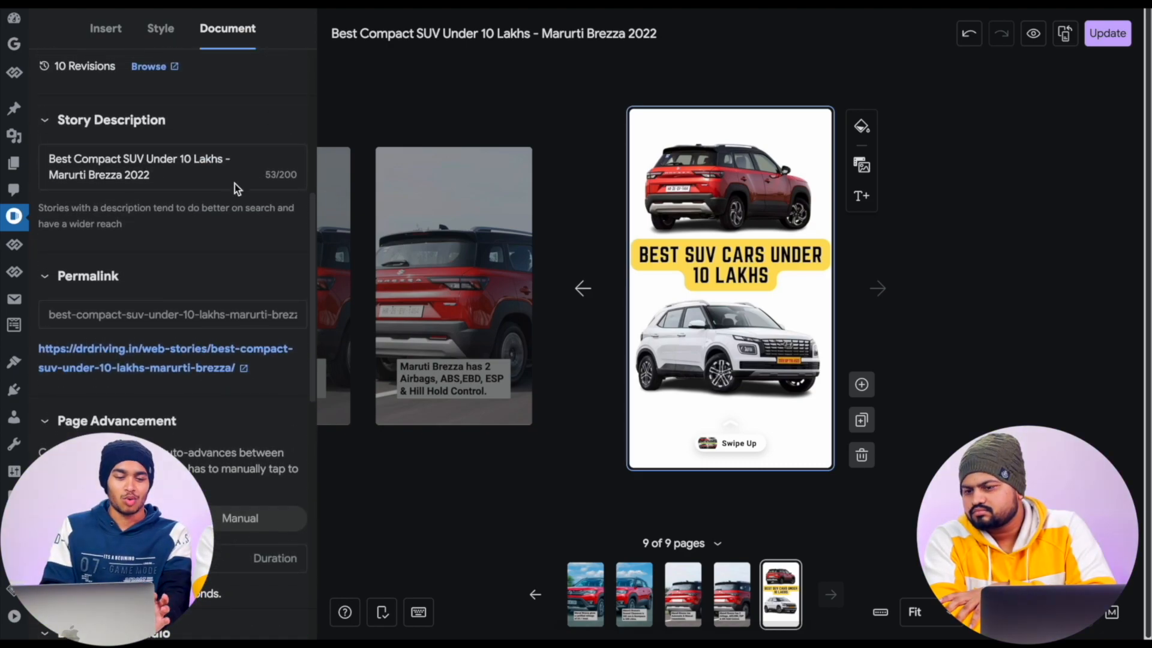
# - Return to the Web Stories dashboard and copy the story URL of the "Why is Hyundai Verna the best sedan car" draft
pyautogui.scroll(5, 238, 176)
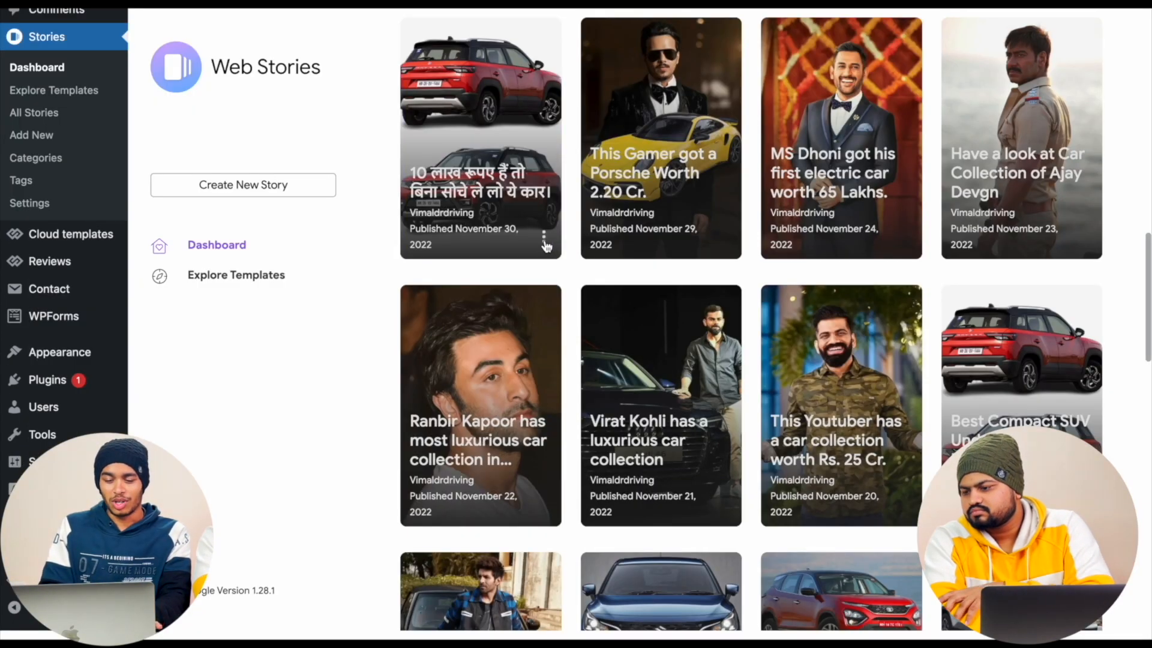
pyautogui.scroll(5, 547, 243)
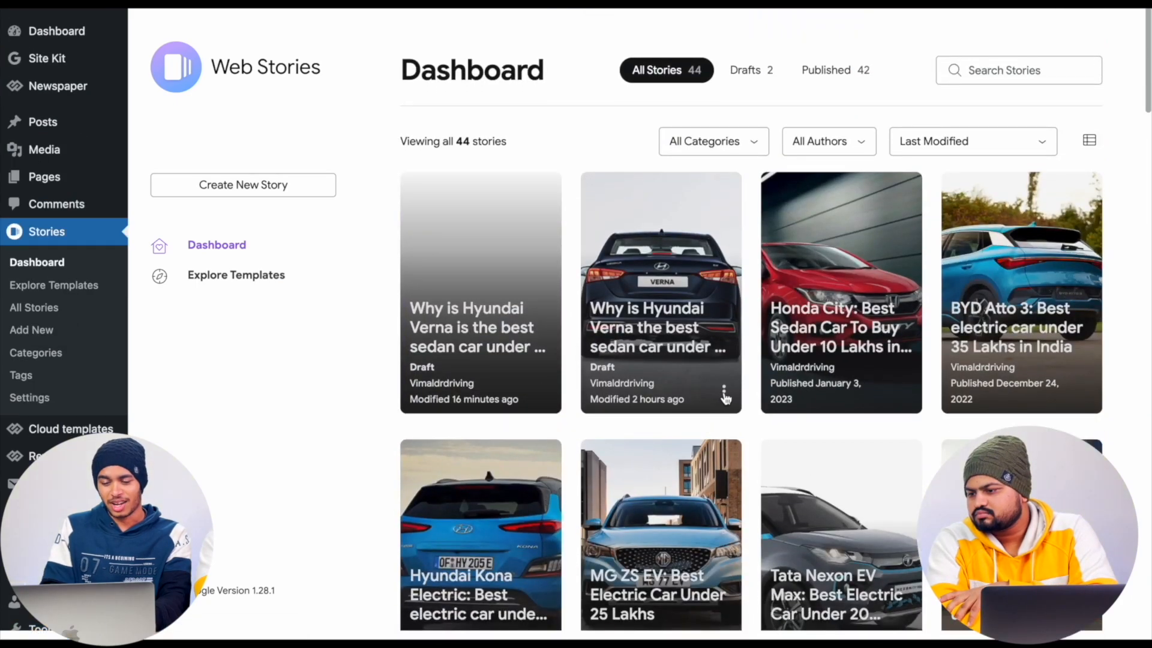
pyautogui.click(724, 393)
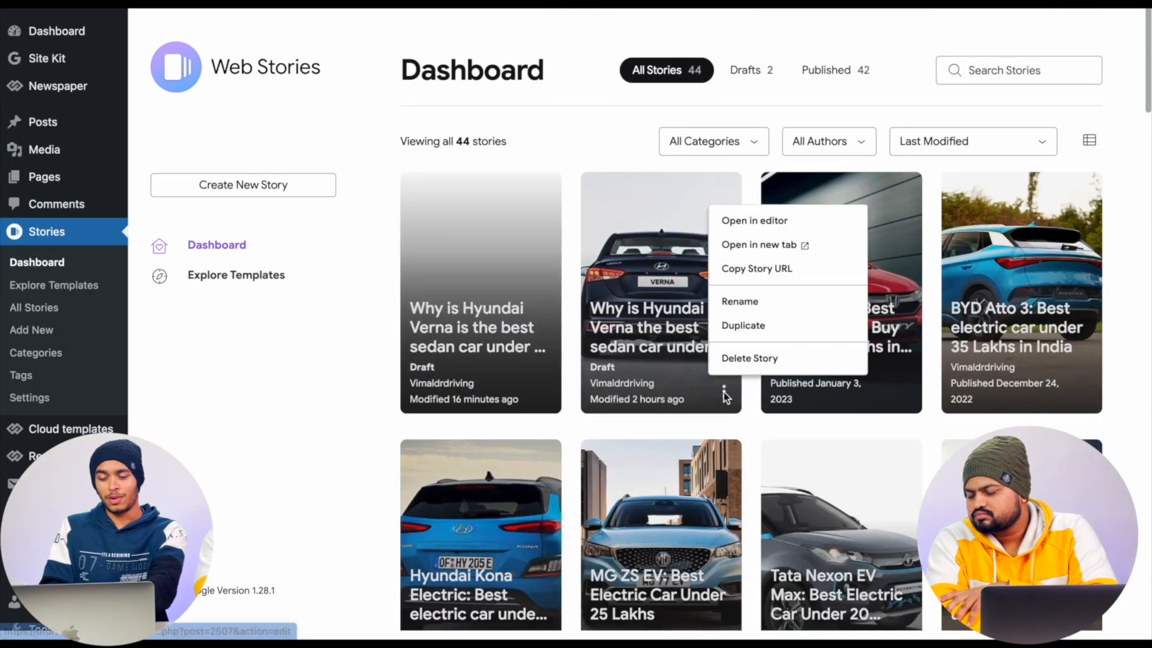
pyautogui.click(759, 270)
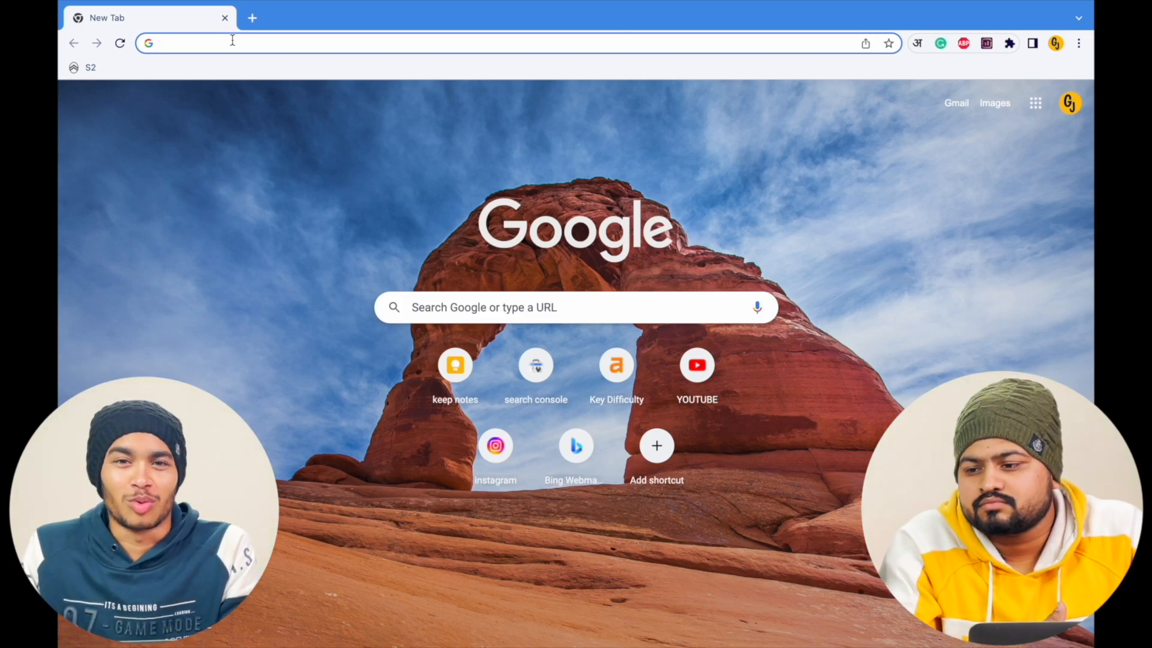
# - Open the web stories archive at rootvictor.com/web-stories/
pyautogui.write('Rootvictor.com')
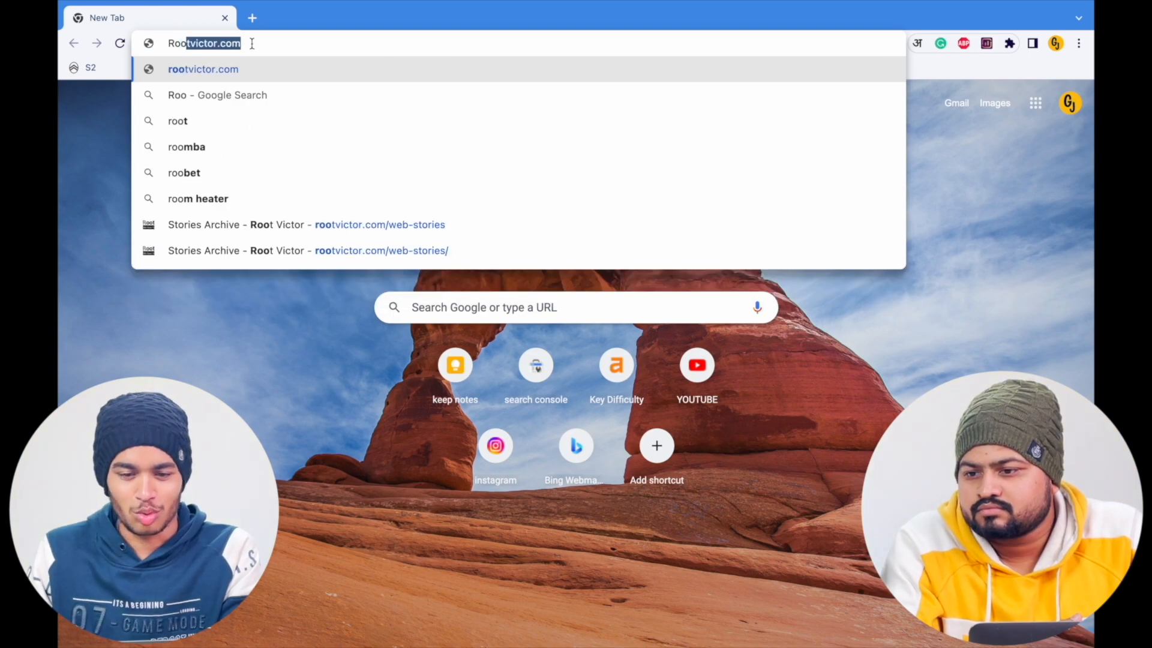
pyautogui.press('Right')
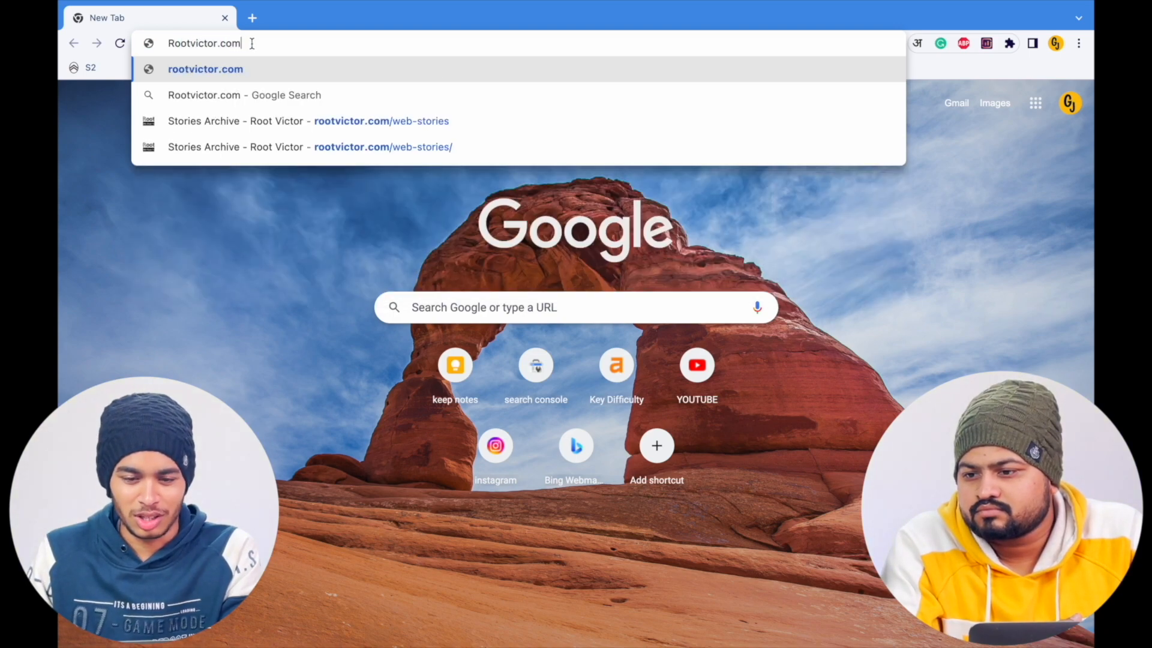
pyautogui.write('/')
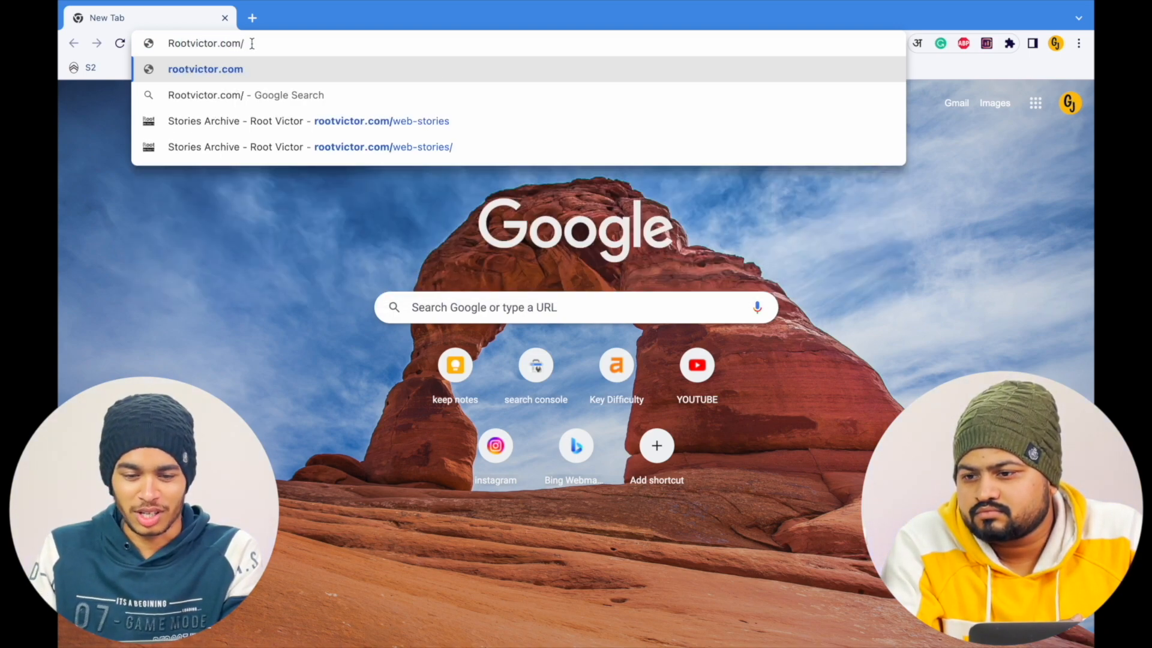
pyautogui.write('web-stories/')
pyautogui.press('Return')
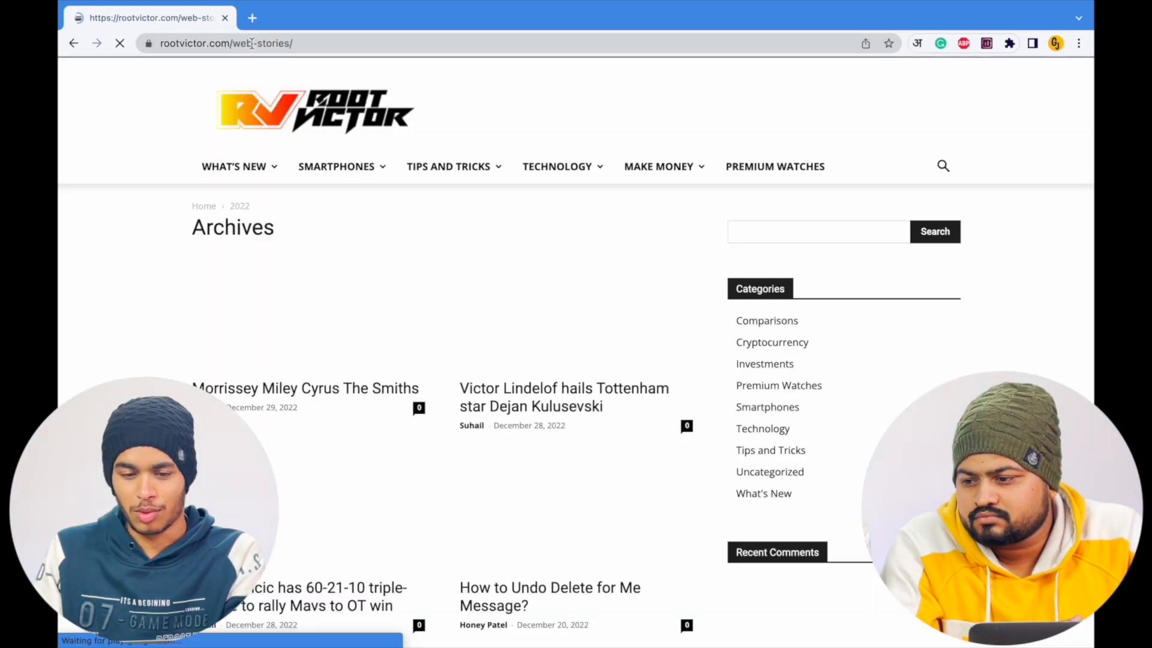
# - Browse the Root Victor story archive and open the "How to Undo Delete for Me Message?" story
pyautogui.moveTo(240, 171)
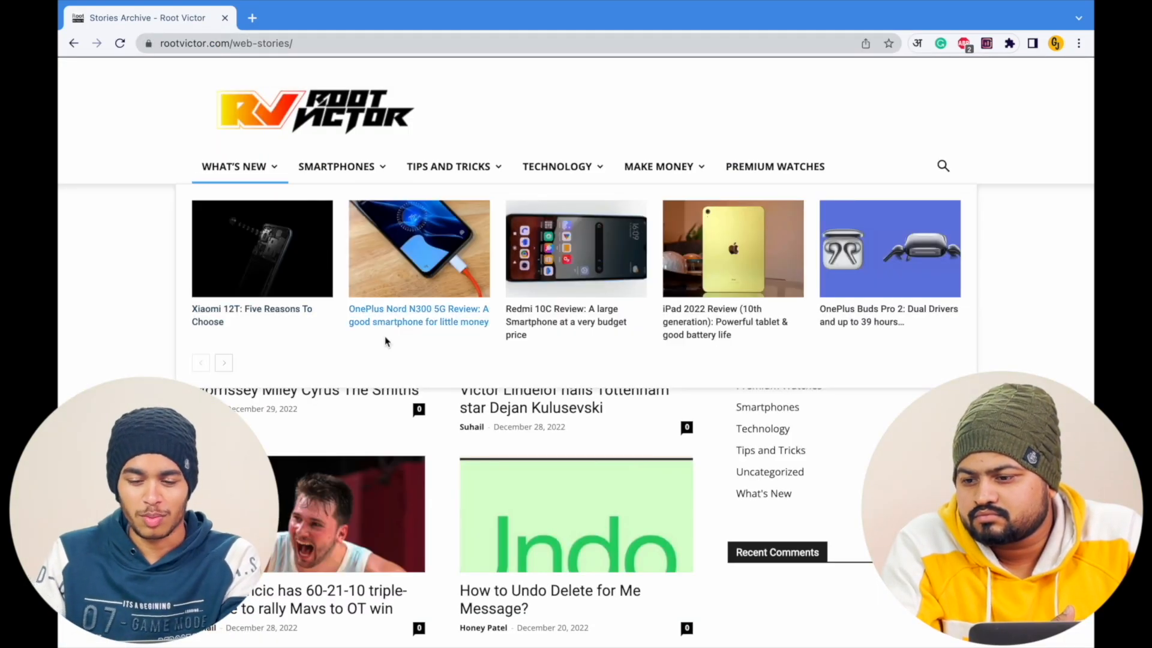
pyautogui.scroll(-3, 413, 401)
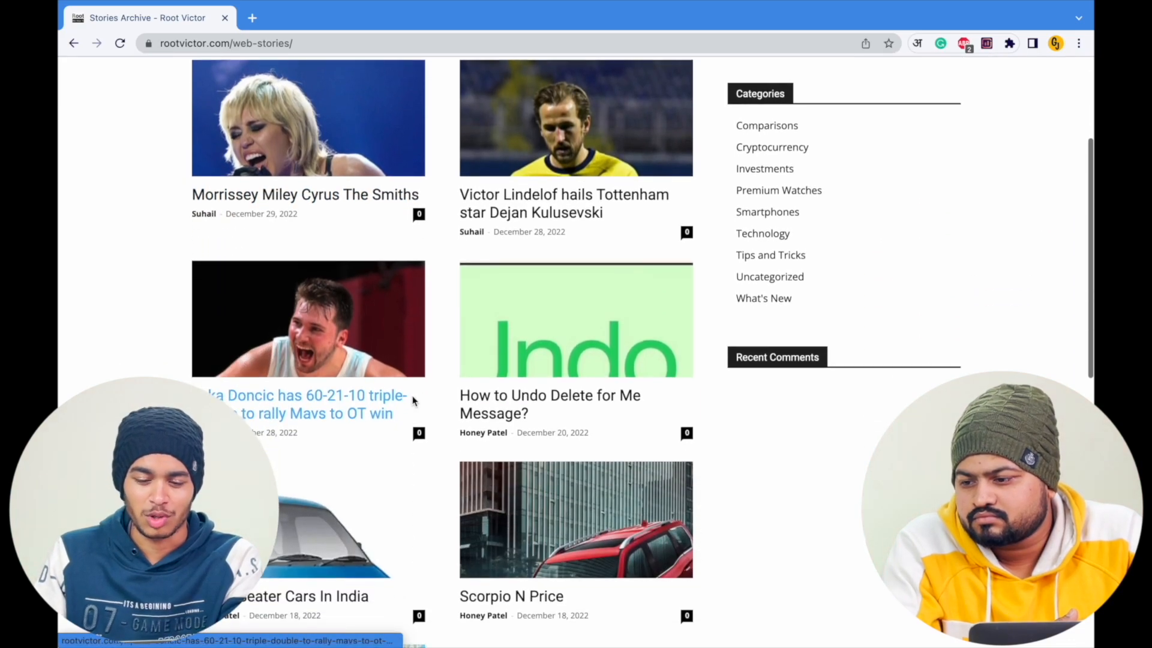
pyautogui.scroll(-2, 413, 401)
pyautogui.click(569, 268)
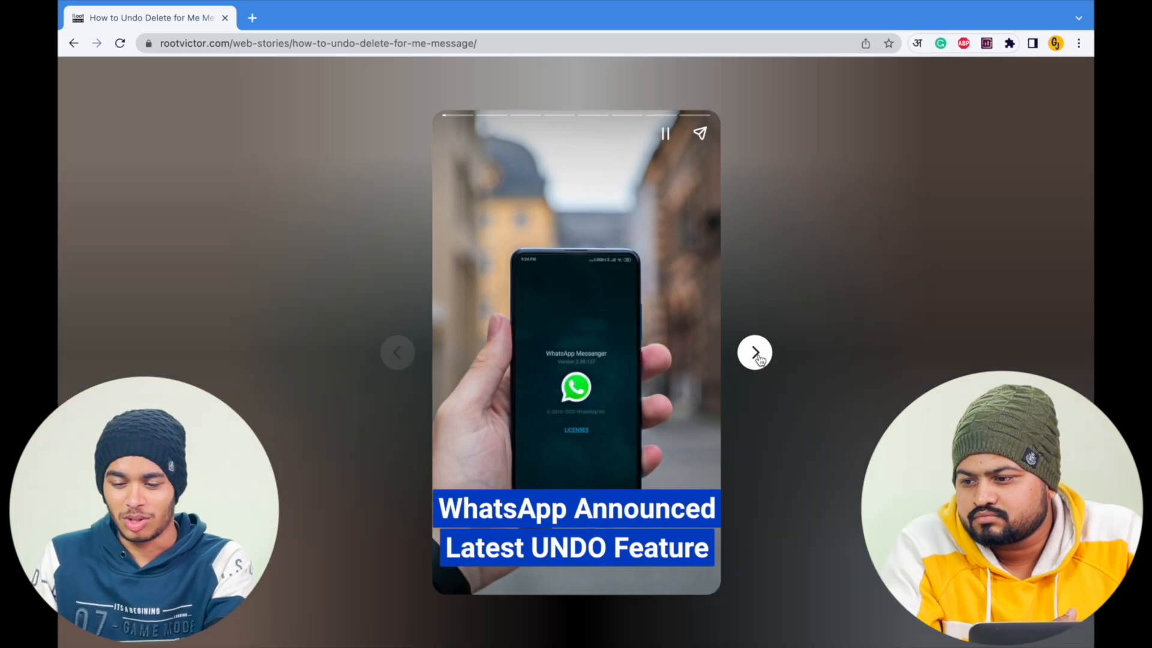
# - Page through the WhatsApp undo-delete story to its last page, examining the images and text layout
pyautogui.click(756, 356)
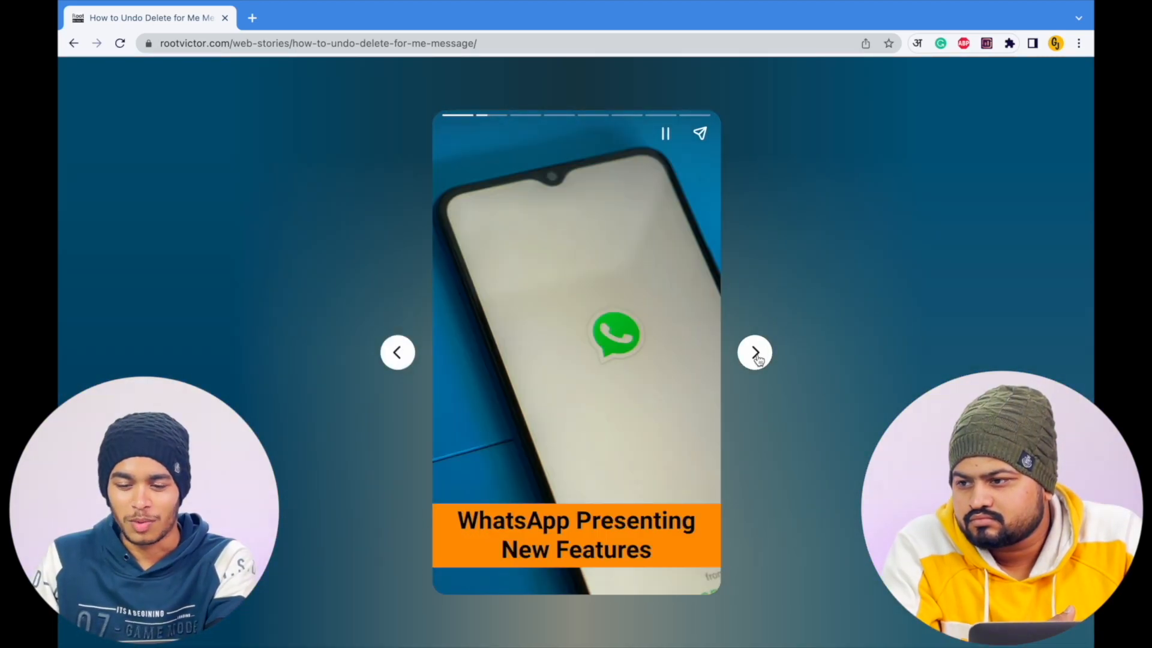
pyautogui.click(756, 357)
pyautogui.click(757, 357)
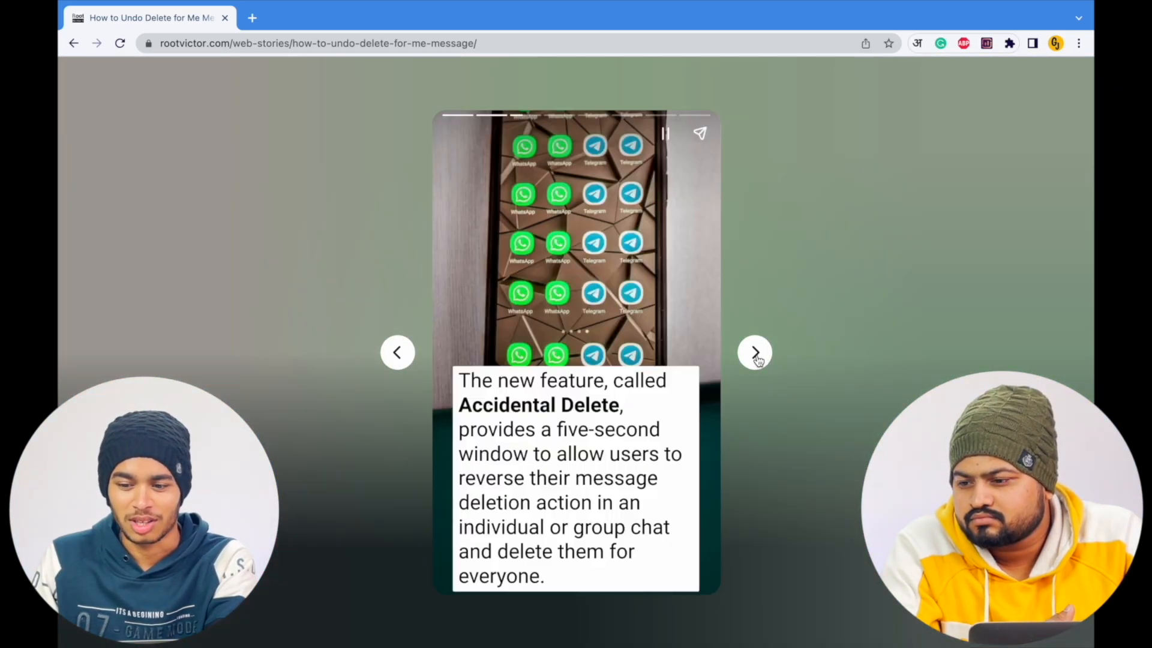
pyautogui.click(756, 357)
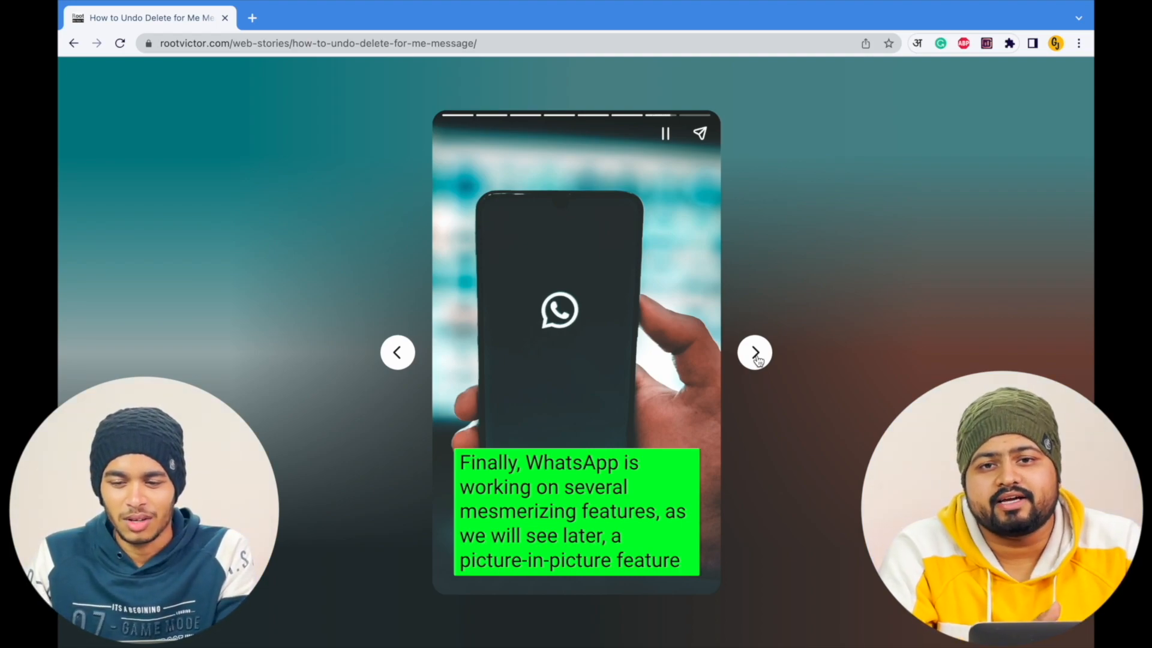
pyautogui.click(755, 355)
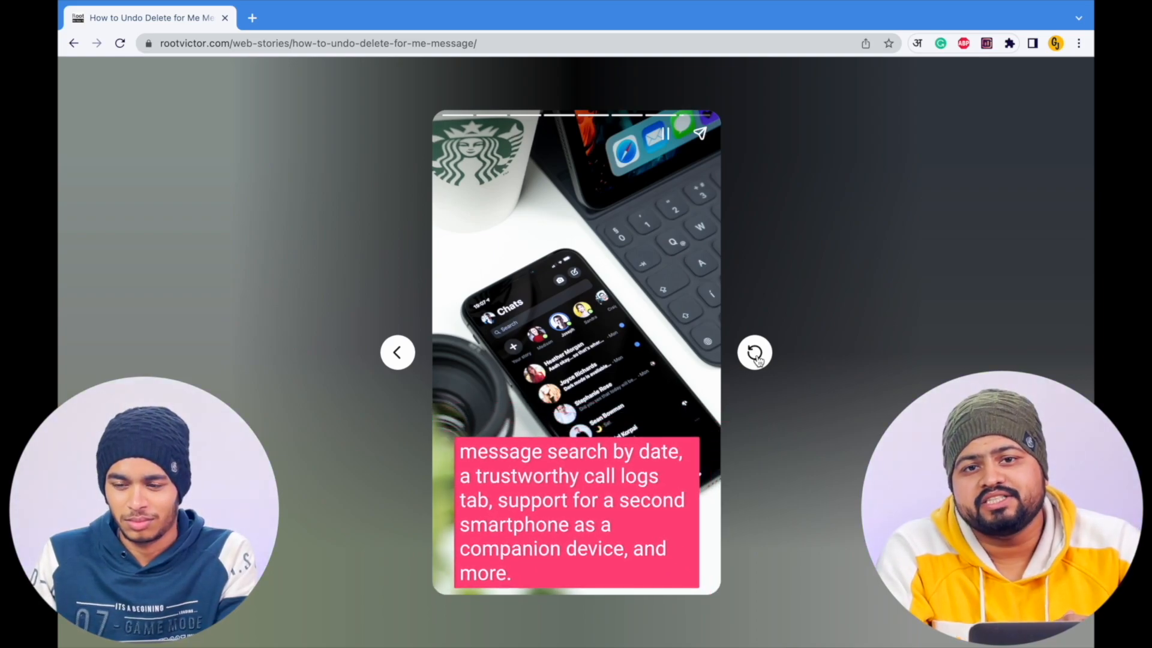
pyautogui.click(252, 18)
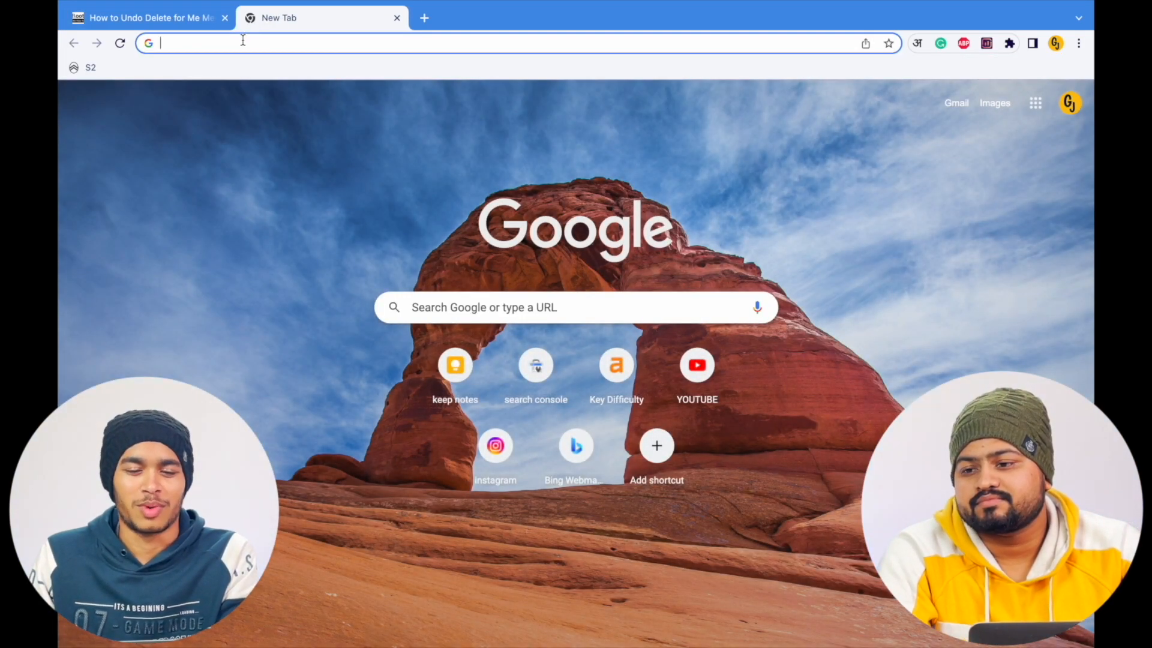
pyautogui.click(178, 19)
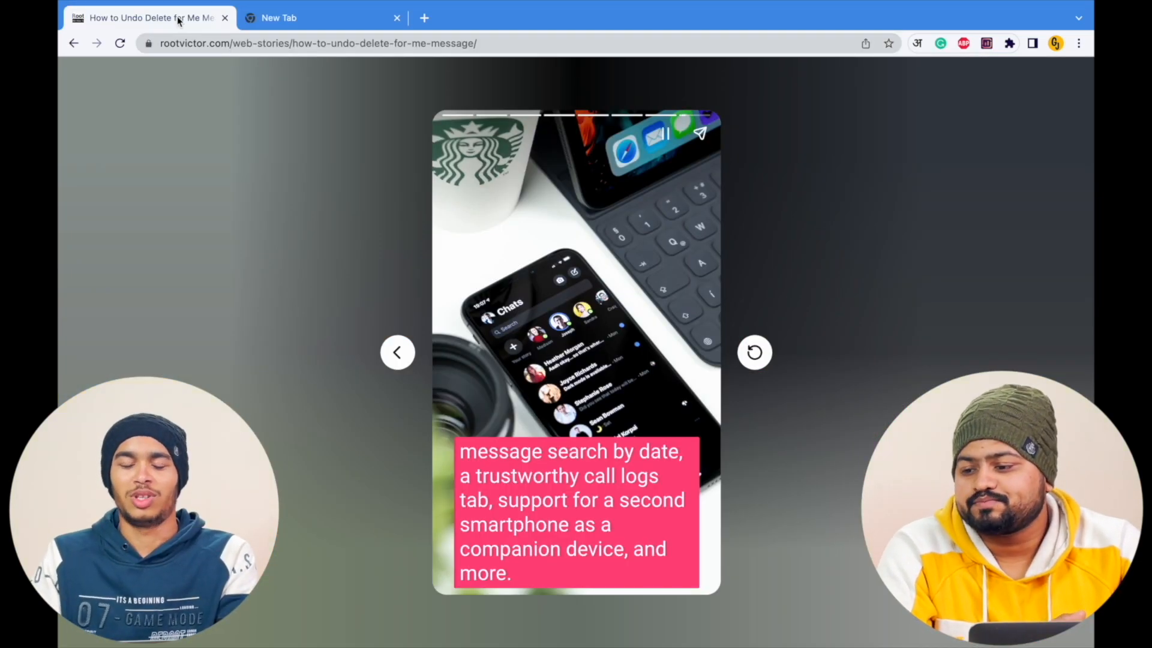